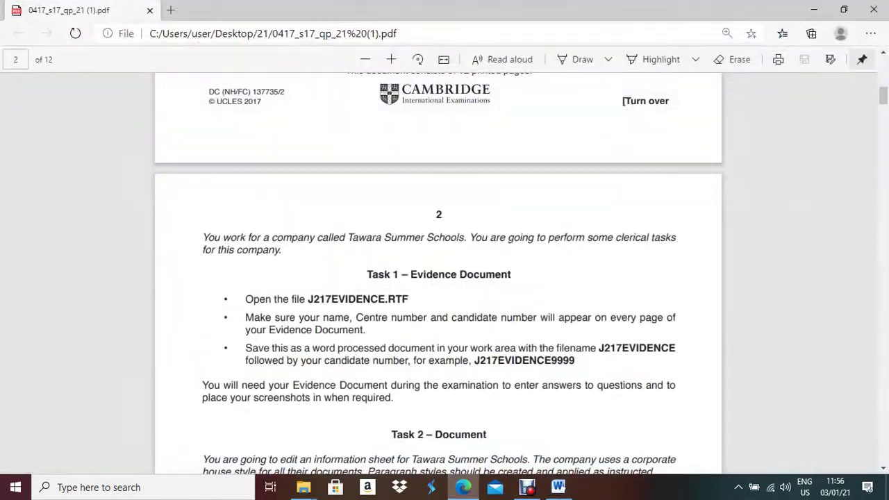
# Scroll the exam PDF to Task 2 step 1 and bring up File Explorer
pyautogui.scroll(-3, 438, 278)
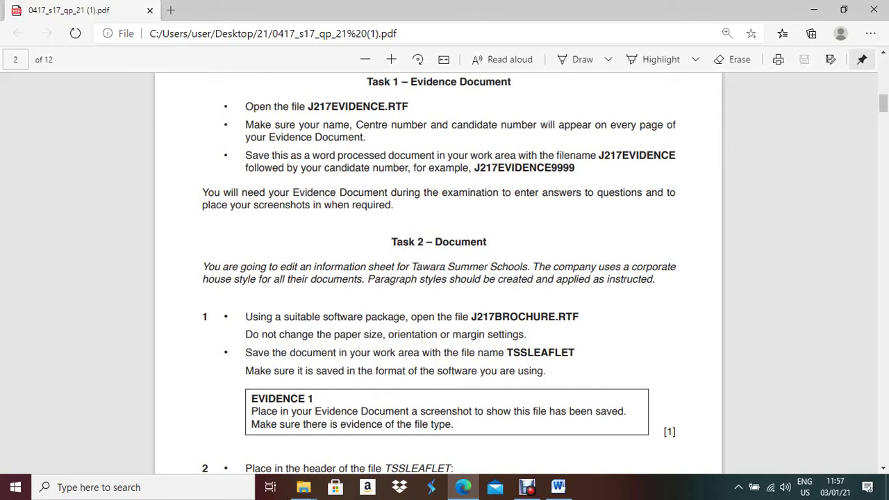
pyautogui.moveTo(558, 487)
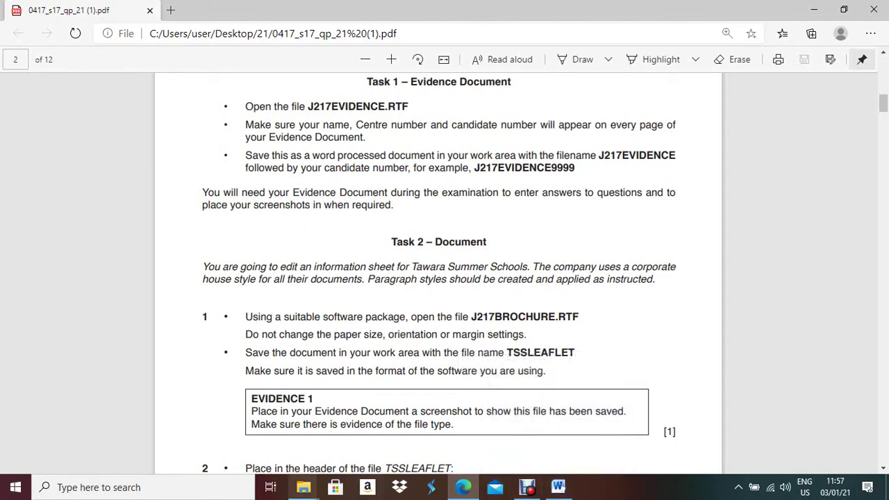
pyautogui.click(303, 487)
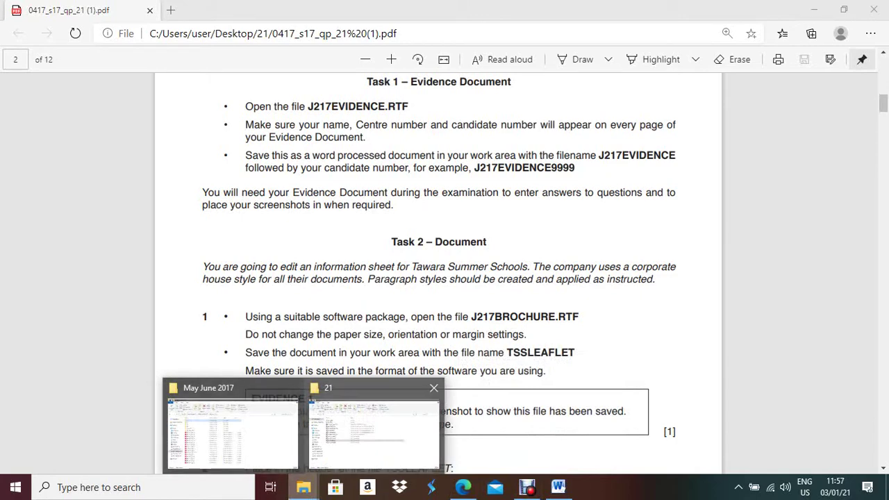
# Open J217BROCHURE from the 21 folder in File Explorer
pyautogui.click(373, 427)
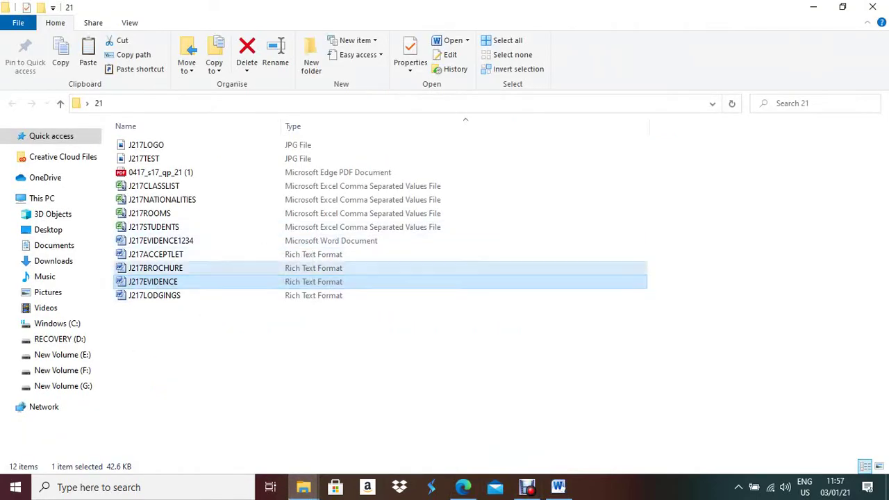
pyautogui.click(156, 268)
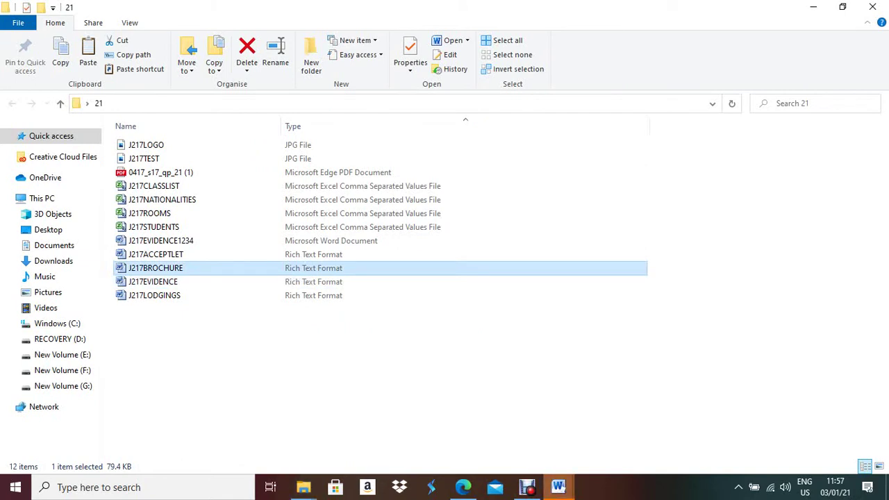
# Enable editing on the protected J217BROCHURE document in Word
pyautogui.moveTo(559, 487)
pyautogui.click(628, 431)
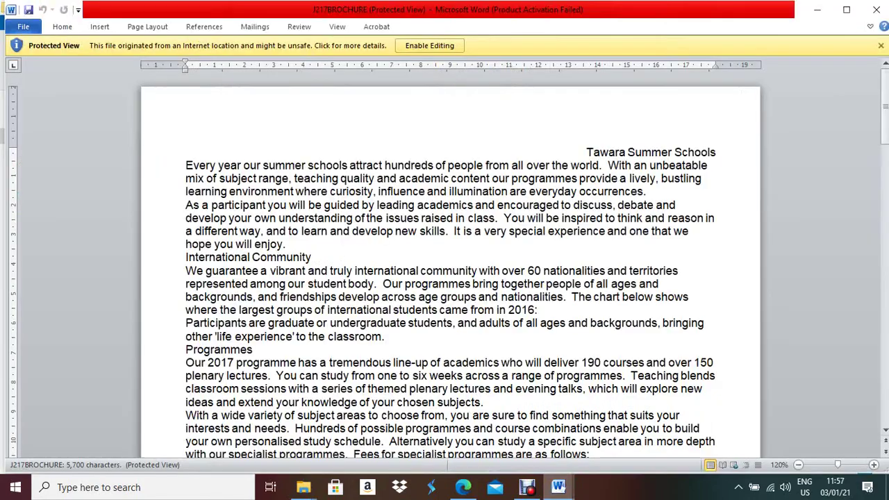
pyautogui.click(429, 45)
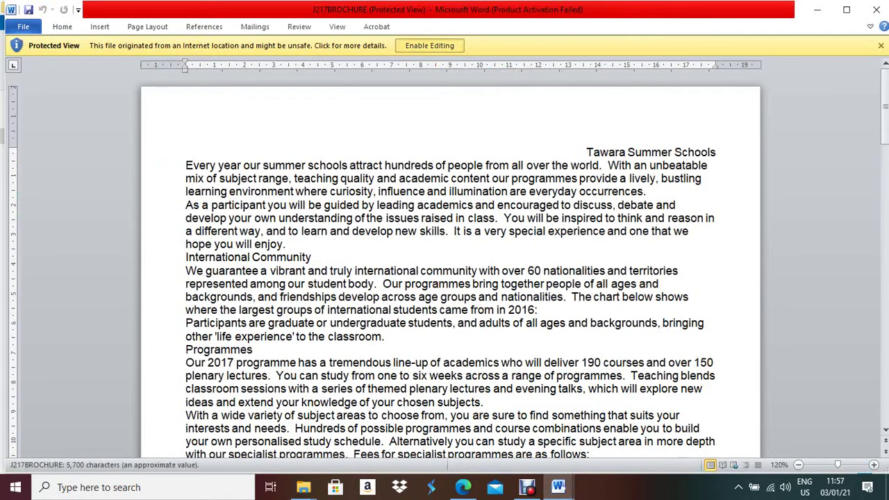
pyautogui.click(464, 487)
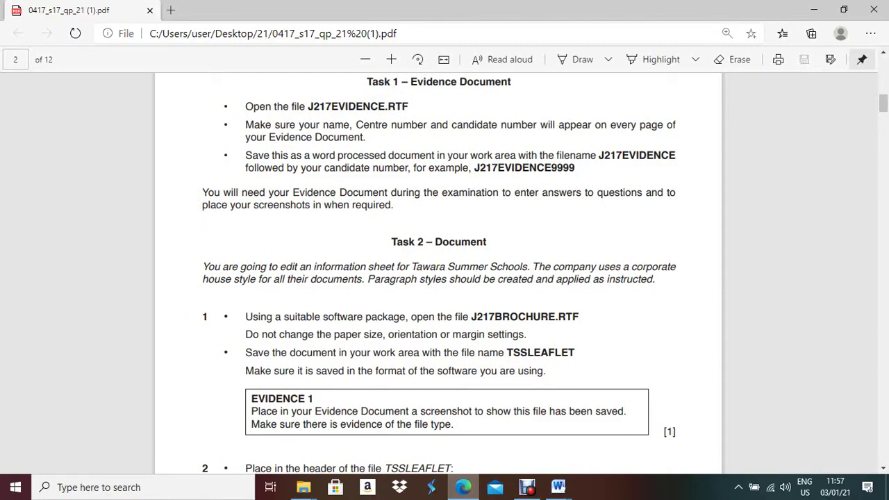
pyautogui.click(559, 487)
# Save the brochure as a Word Document named LEAFLET in the 21 folder
pyautogui.click(23, 26)
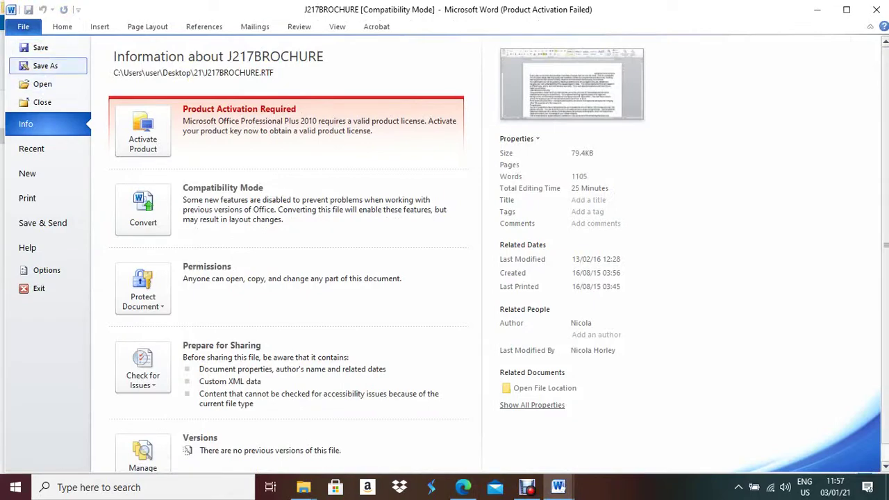
pyautogui.click(45, 65)
pyautogui.click(484, 401)
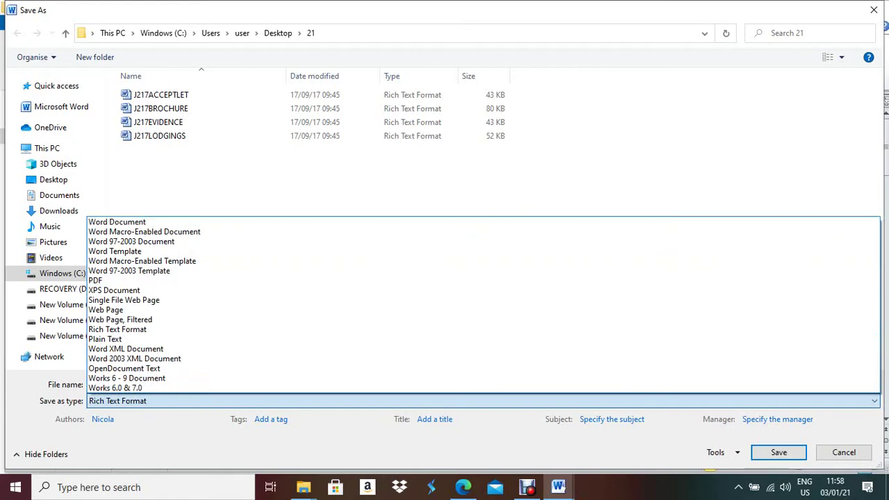
pyautogui.press('Return')
pyautogui.hotkey('shift', 'Tab')
pyautogui.press('BackSpace')
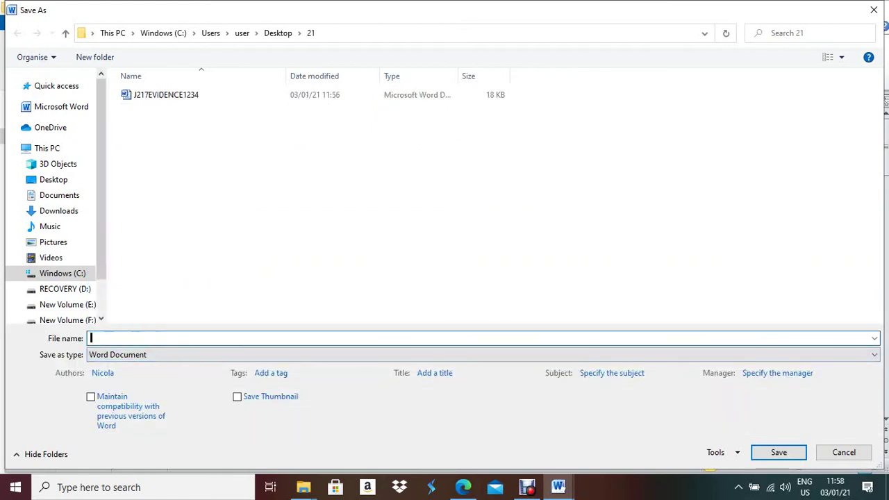
pyautogui.write('TSS')
pyautogui.hotkey('alt', 'Tab')
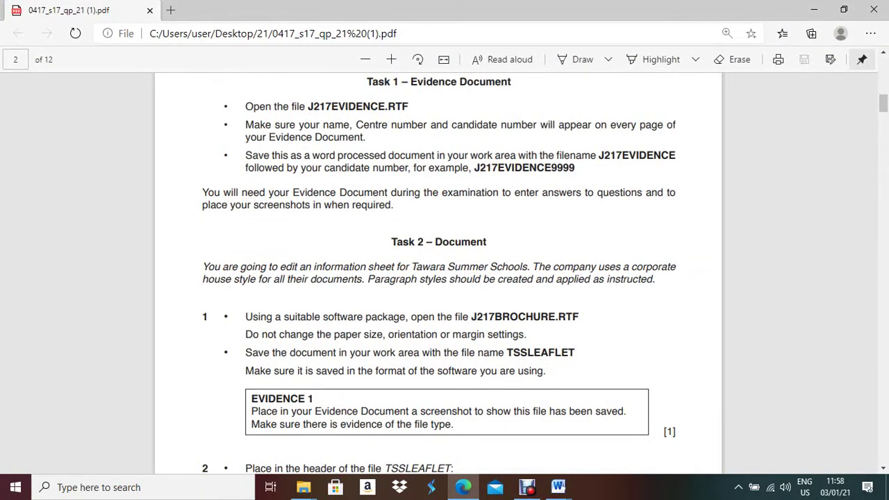
pyautogui.hotkey('alt', 'Tab')
pyautogui.write('LE')
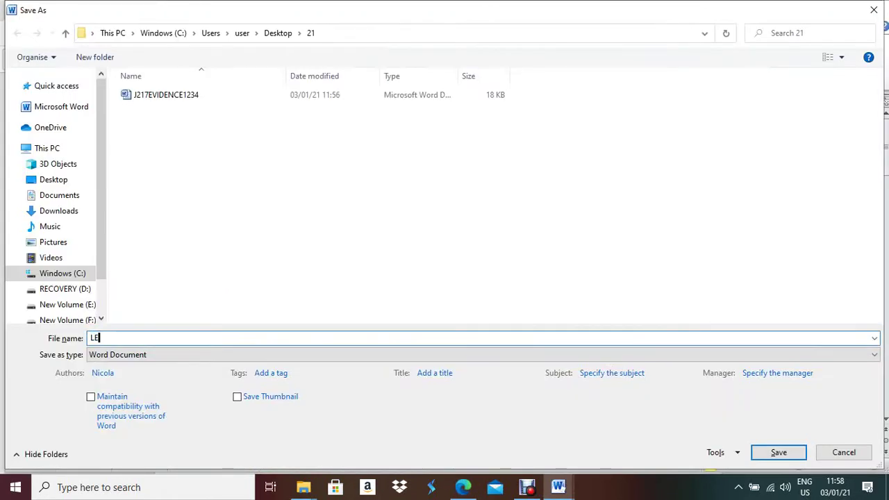
pyautogui.write('AFLET')
pyautogui.press('Tab')
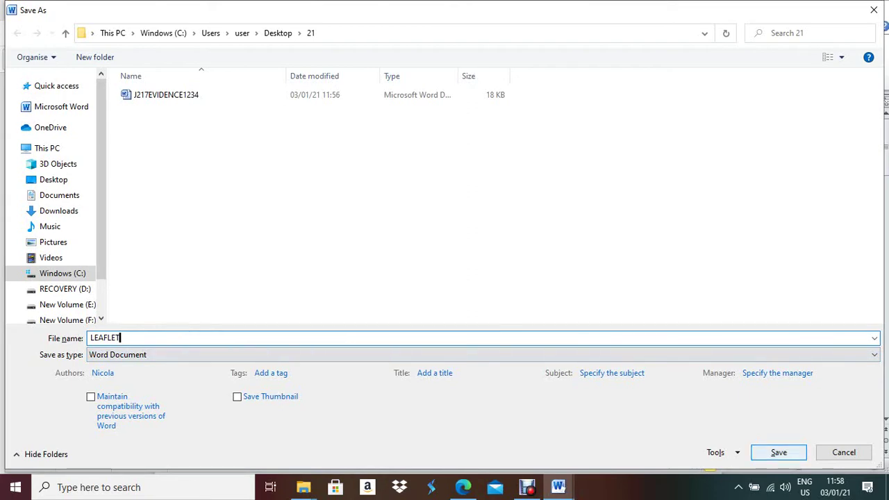
pyautogui.press('Return')
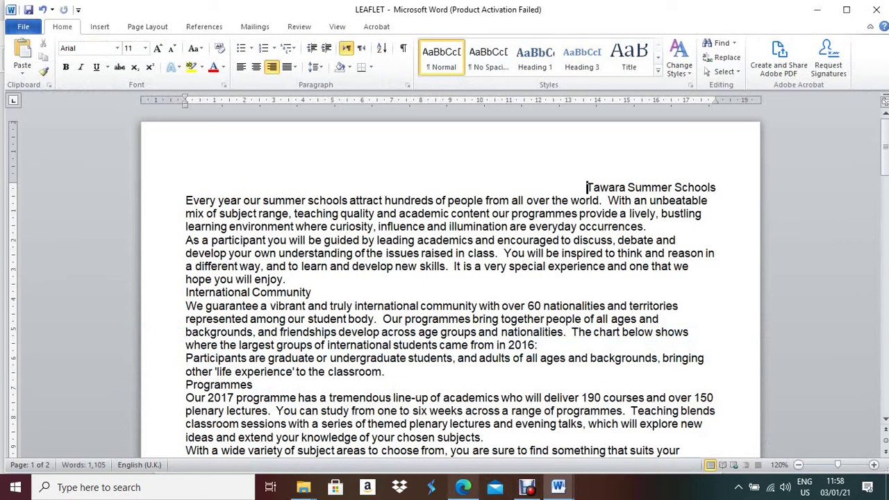
# Recheck the exam paper, then return to the 21 folder in File Explorer
pyautogui.click(464, 488)
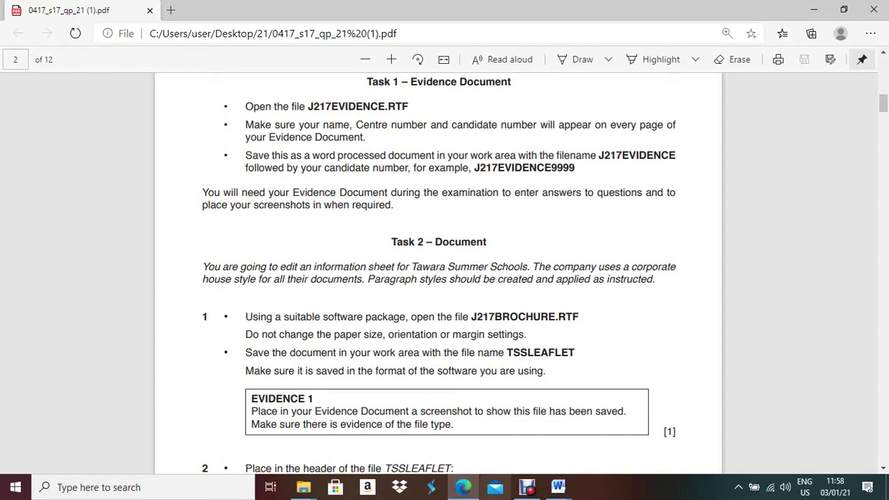
pyautogui.hotkey('alt', 'Tab')
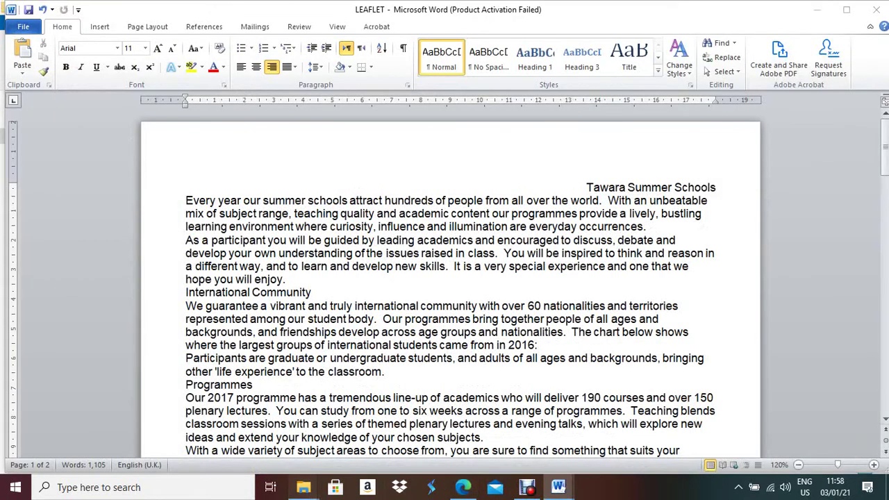
pyautogui.moveTo(303, 487)
pyautogui.click(373, 425)
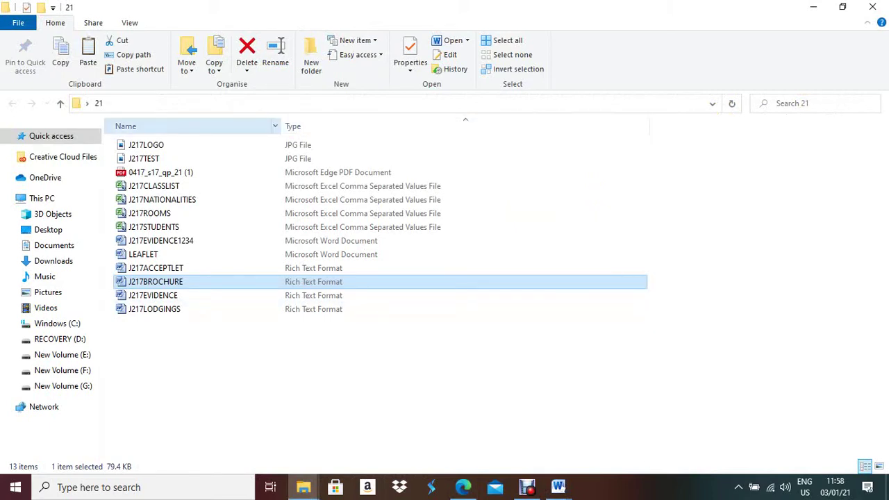
# Show the Type column and select LEAFLET, listed as a Microsoft Word Document
pyautogui.rightClick(253, 125)
pyautogui.click(278, 195)
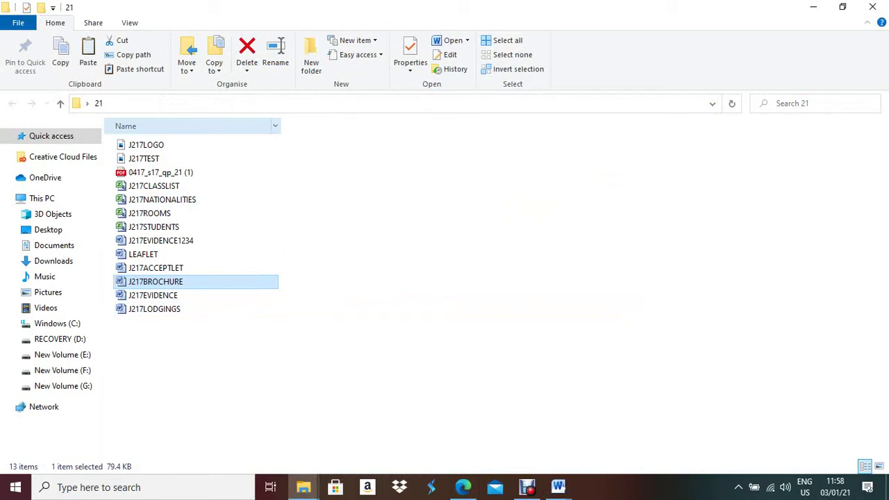
pyautogui.rightClick(179, 124)
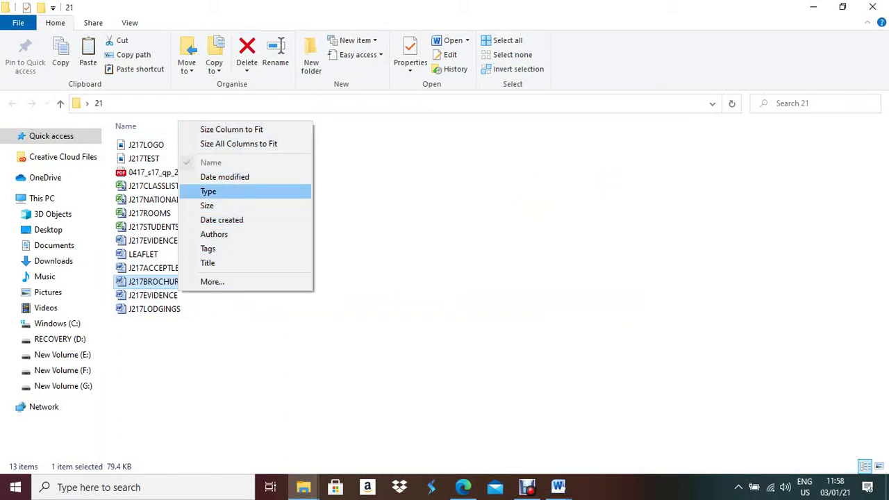
pyautogui.click(208, 191)
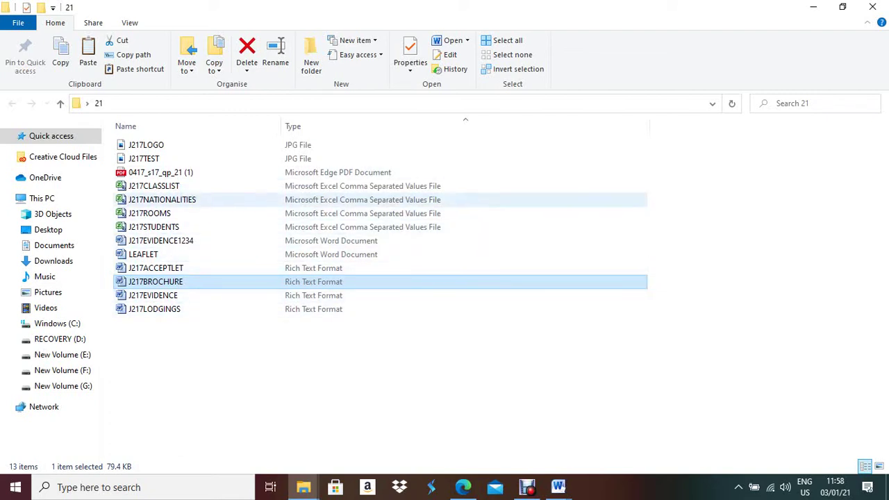
pyautogui.click(143, 255)
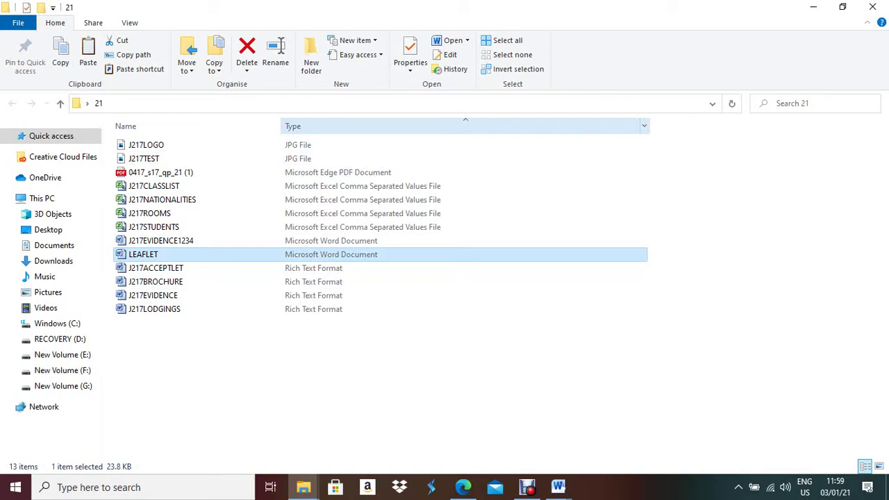
pyautogui.moveTo(649, 126); pyautogui.dragTo(579, 126)
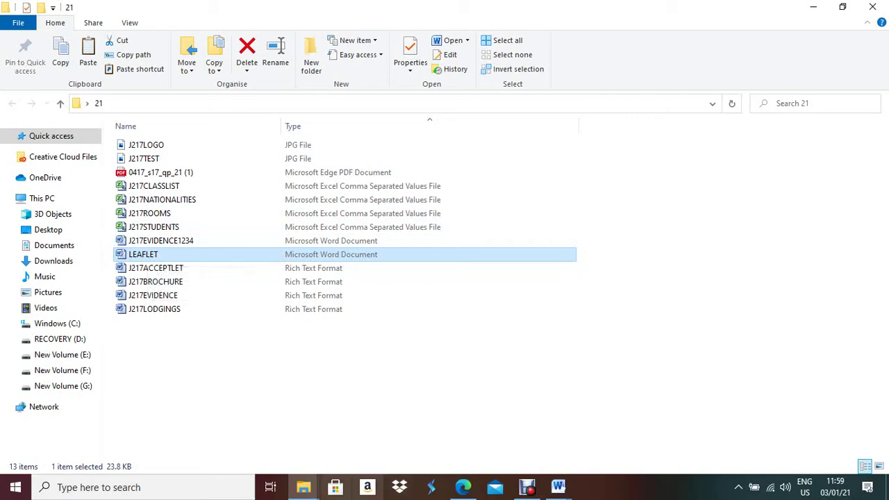
# Review the exam paper, then go back to the folder and Word windows
pyautogui.click(463, 486)
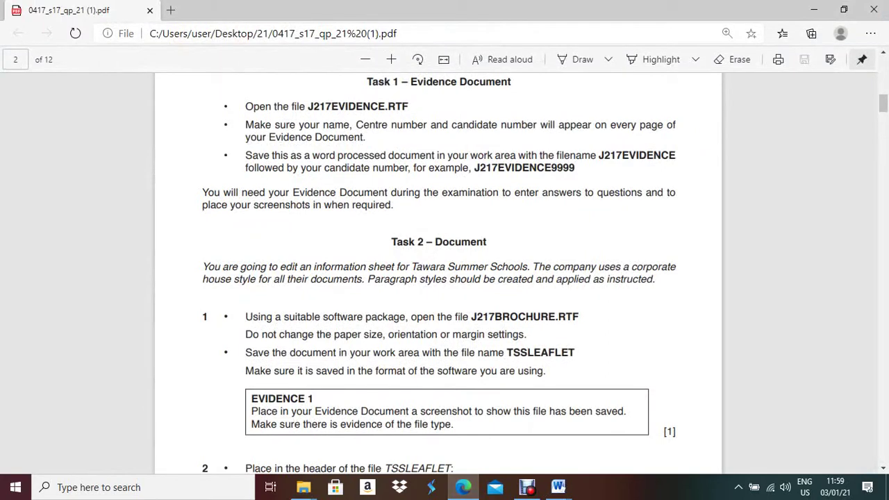
pyautogui.scroll(-4, 438, 271)
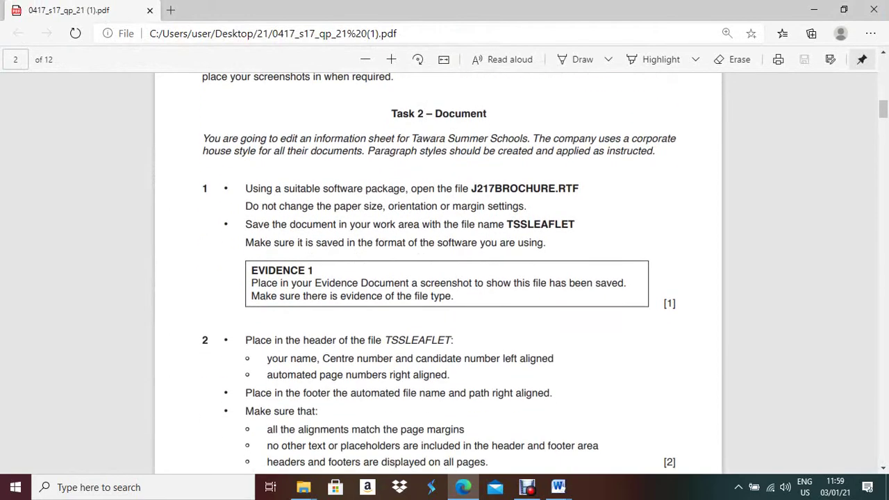
pyautogui.hotkey('alt', 'Tab')
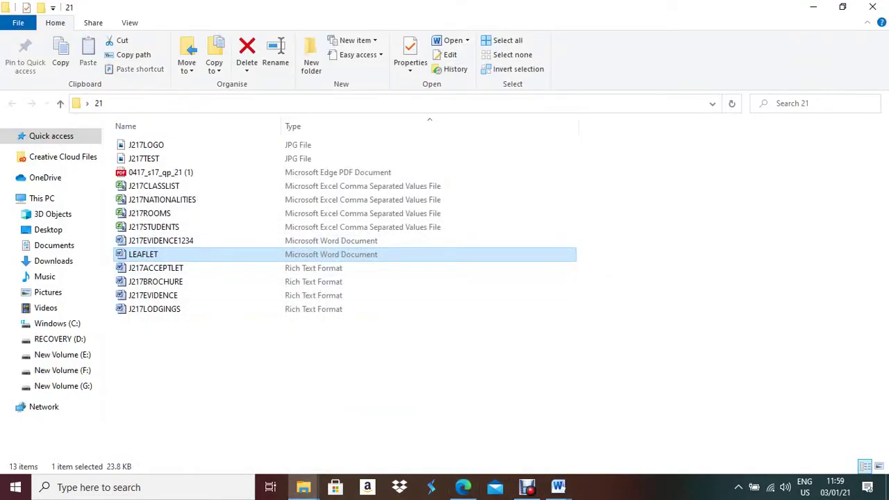
pyautogui.click(558, 487)
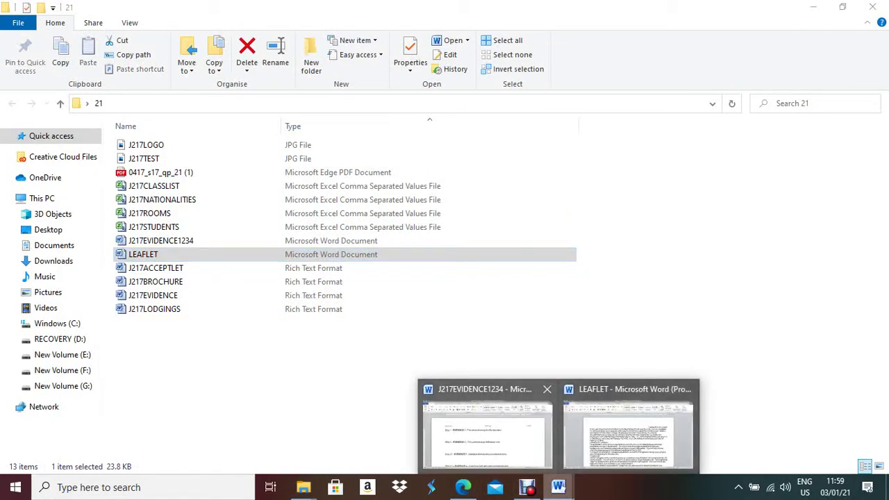
# Paste the folder screenshot under Step 1 of the evidence document and crop it
pyautogui.click(486, 428)
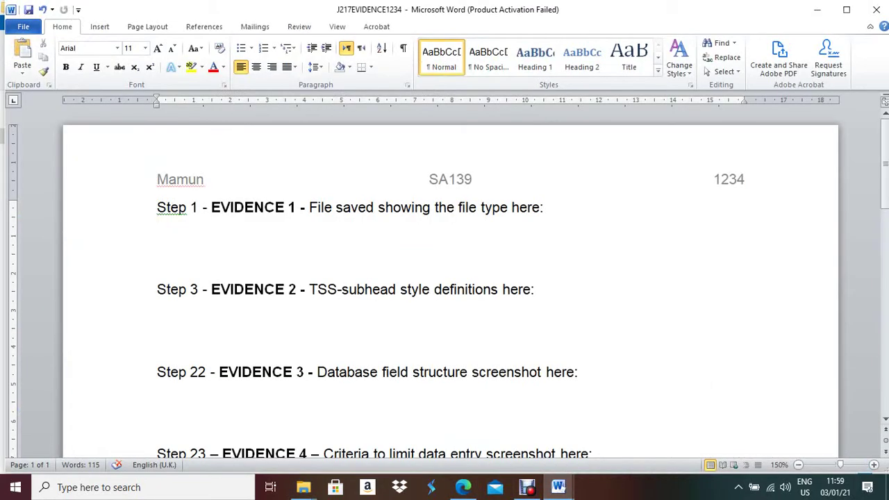
pyautogui.hotkey('ctrl', 'v')
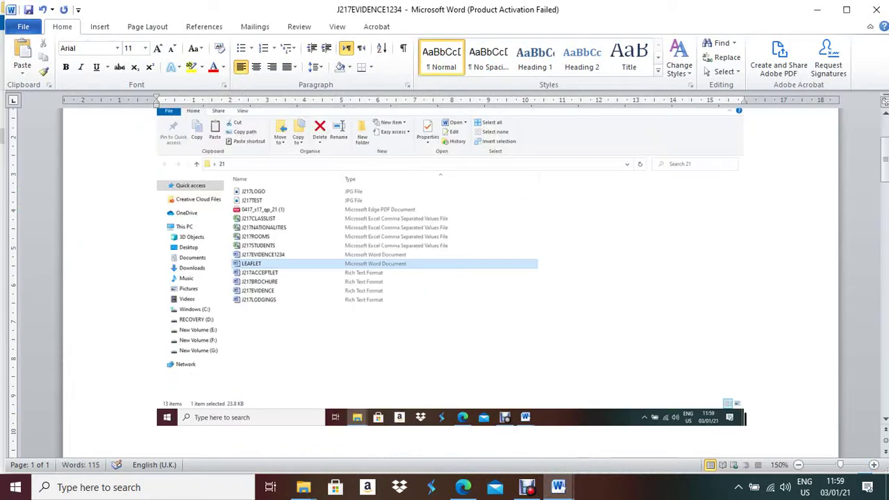
pyautogui.click(450, 267)
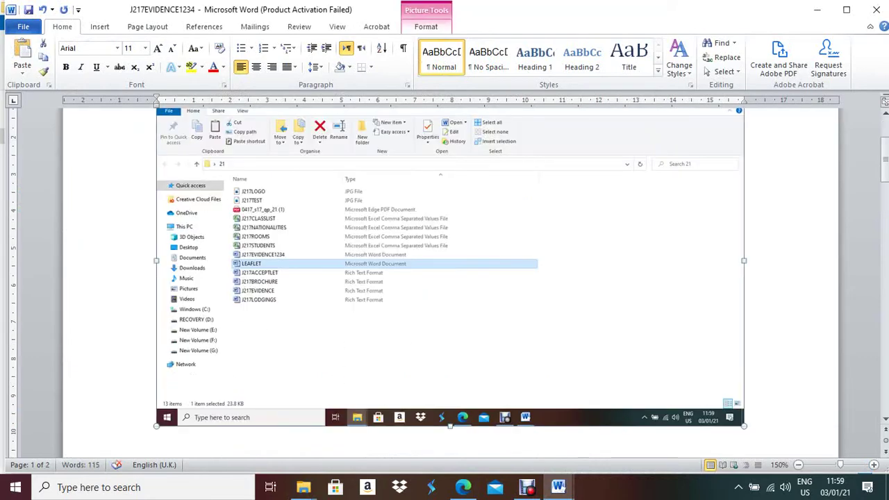
pyautogui.click(426, 27)
pyautogui.click(781, 52)
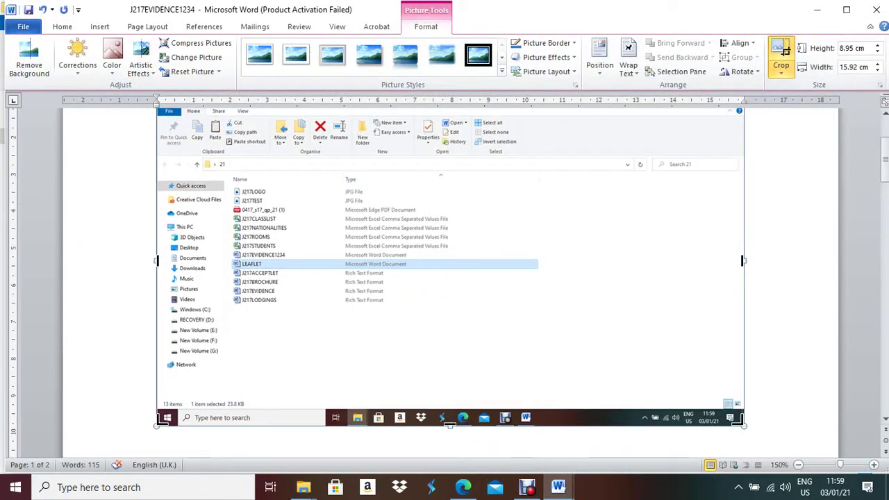
pyautogui.moveTo(742, 422); pyautogui.dragTo(542, 298)
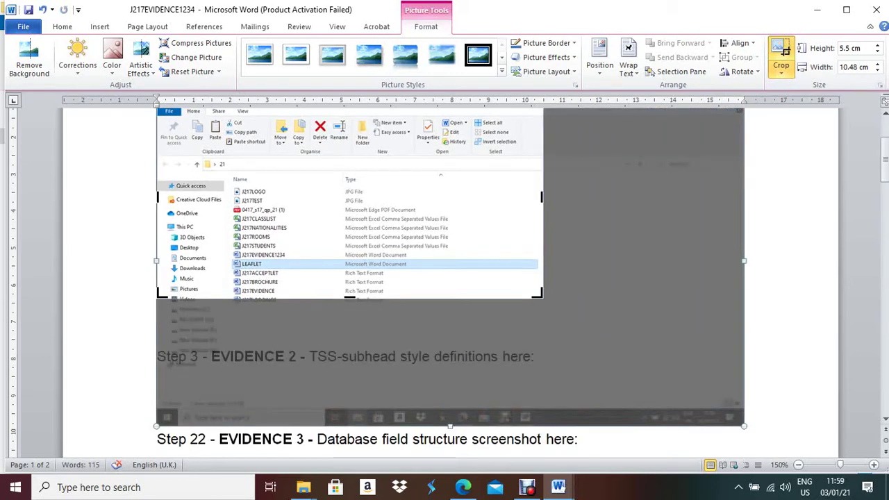
pyautogui.scroll(3, 450, 278)
pyautogui.moveTo(159, 191); pyautogui.dragTo(227, 273)
pyautogui.click(570, 333)
# Resize the cropped screenshot to 12.1 × 4.67 cm
pyautogui.doubleClick(313, 252)
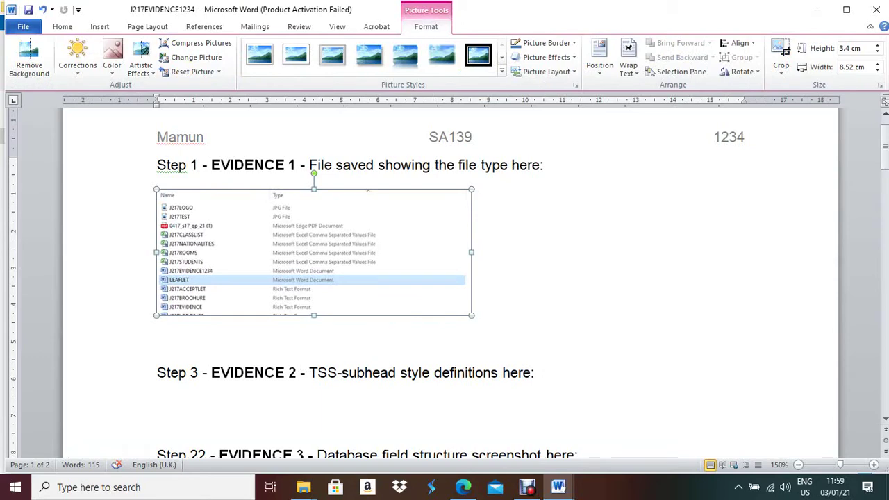
pyautogui.moveTo(471, 252); pyautogui.dragTo(603, 252)
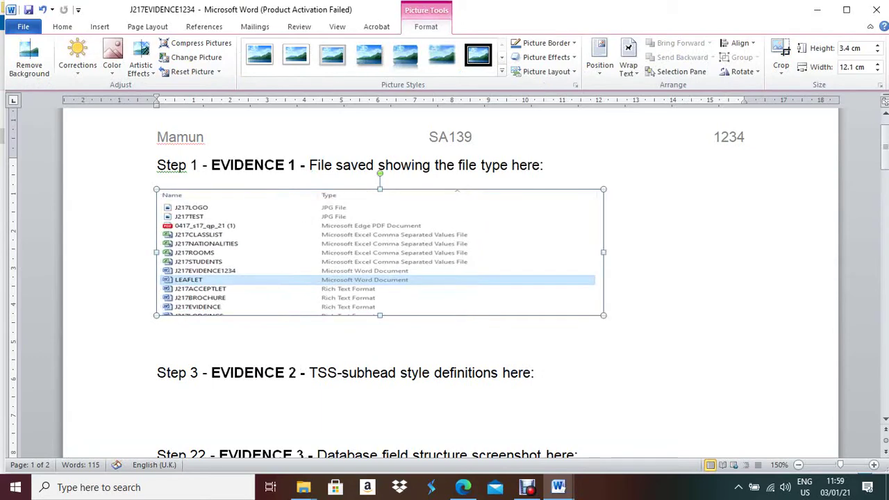
pyautogui.moveTo(380, 316); pyautogui.dragTo(380, 362)
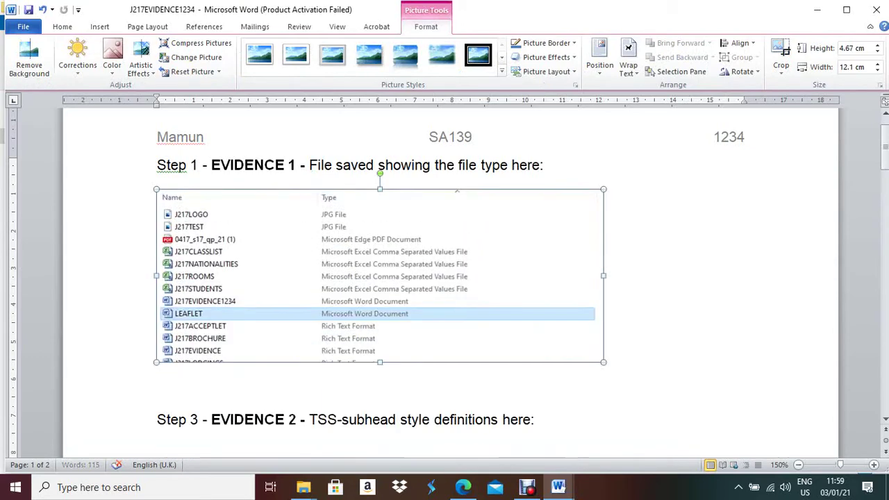
pyautogui.scroll(-3, 445, 278)
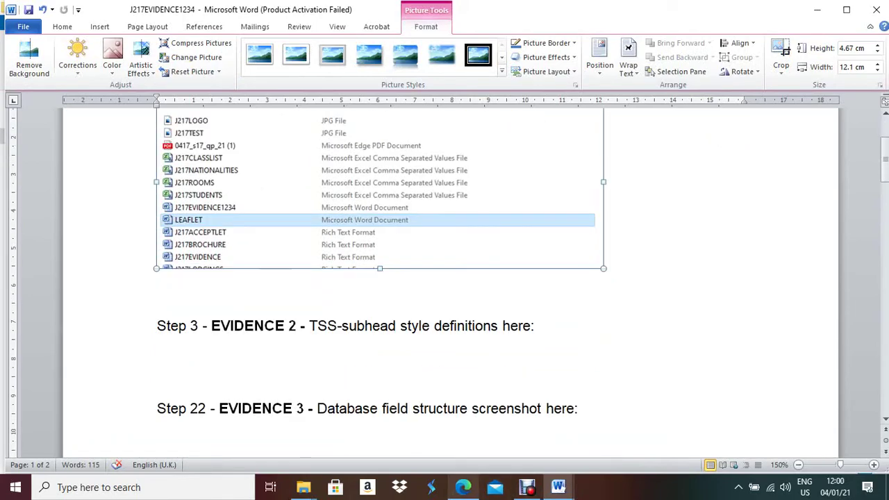
# Read the next task in the exam paper and bring LEAFLET to the front
pyautogui.click(462, 487)
pyautogui.scroll(-2, 444, 278)
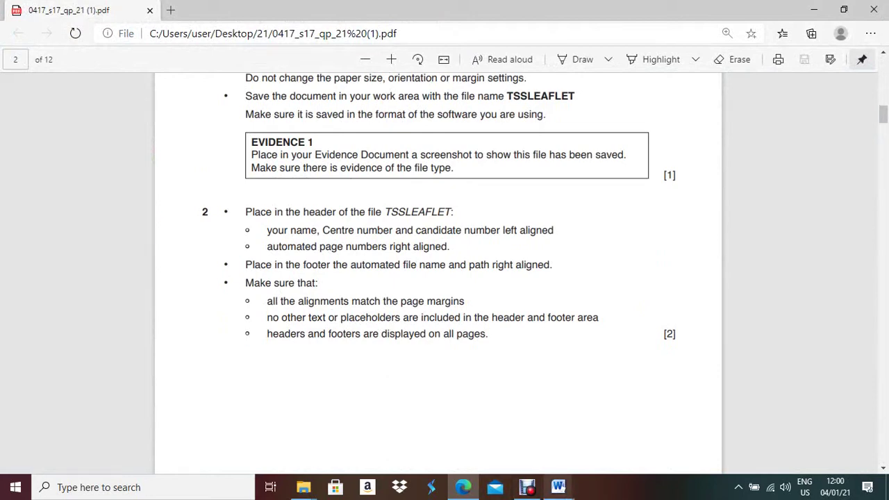
pyautogui.click(559, 487)
pyautogui.click(628, 428)
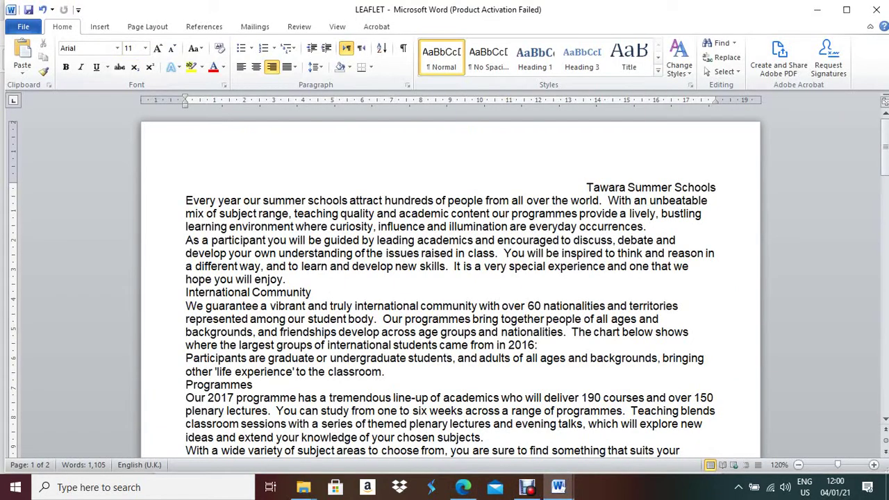
# Add a Blank (Three Columns) header with candidate name, centre and candidate numbers left, middle removed
pyautogui.click(99, 27)
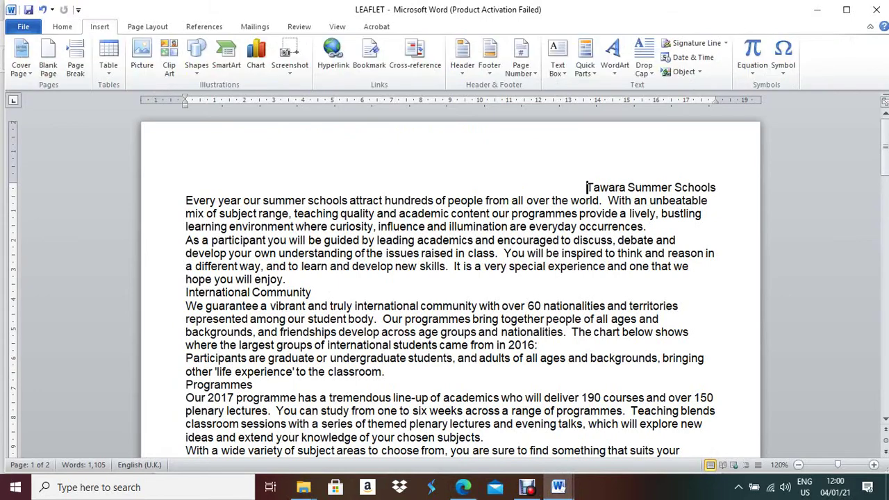
pyautogui.click(462, 53)
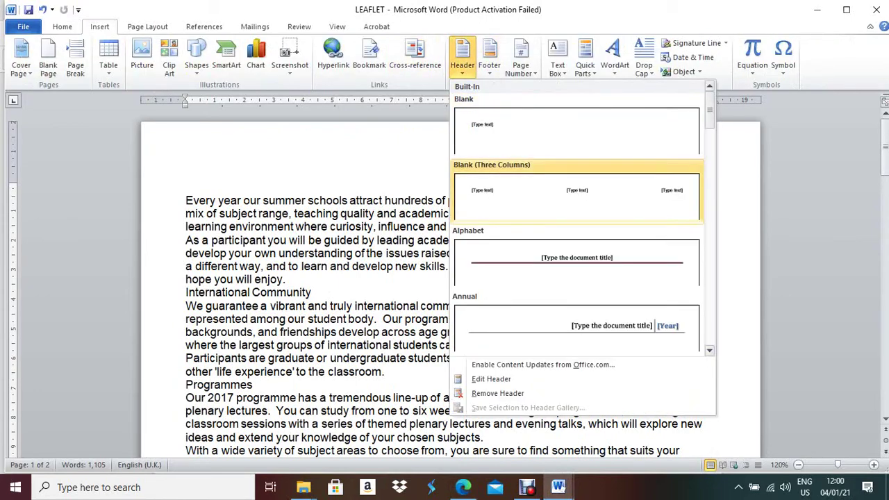
pyautogui.click(598, 193)
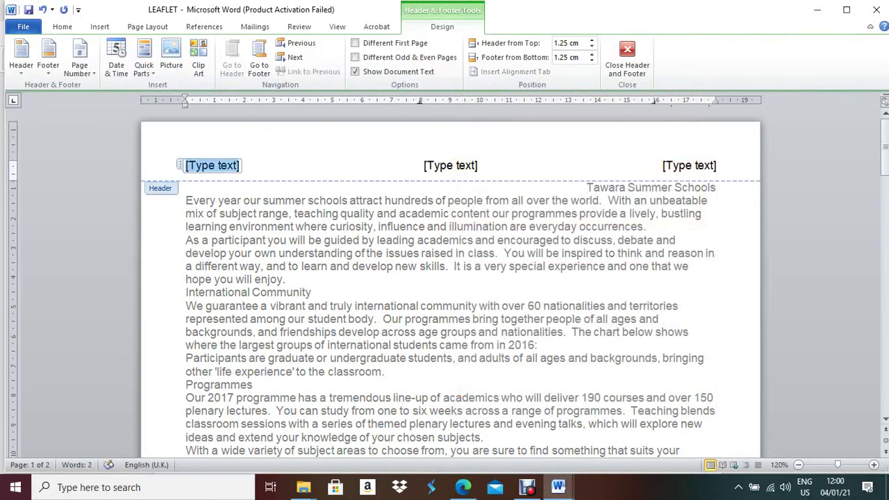
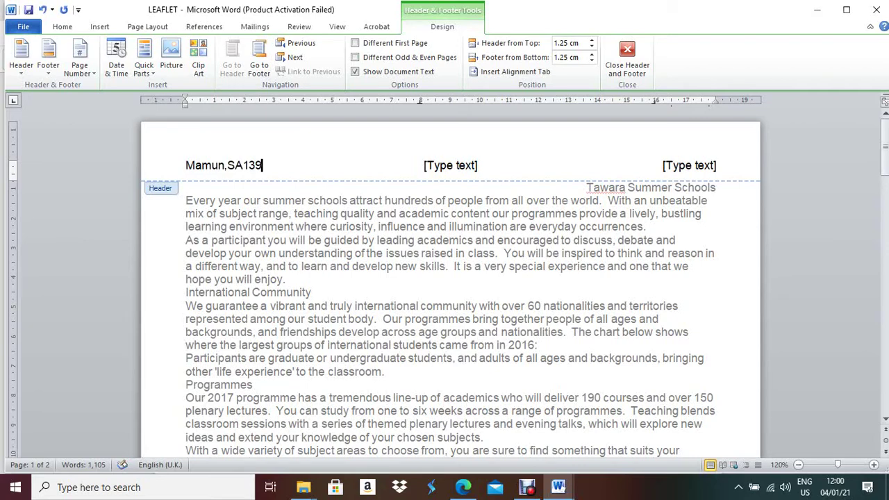
pyautogui.click(451, 166)
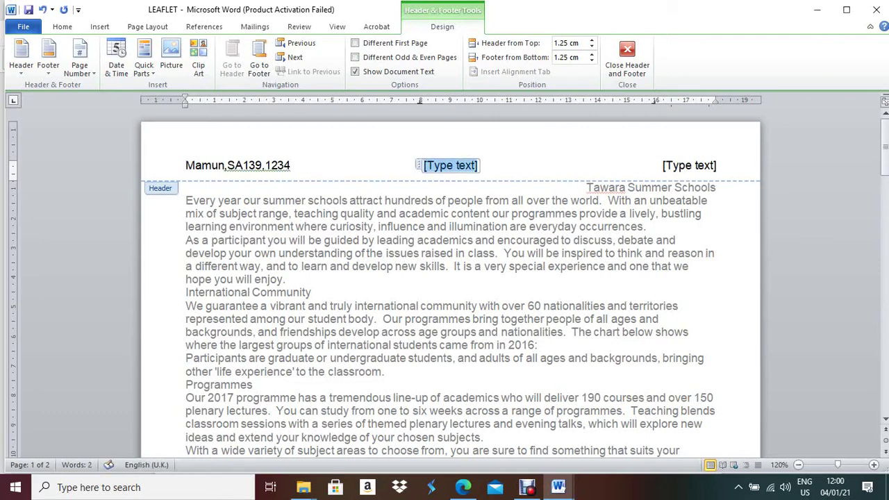
pyautogui.press('Delete')
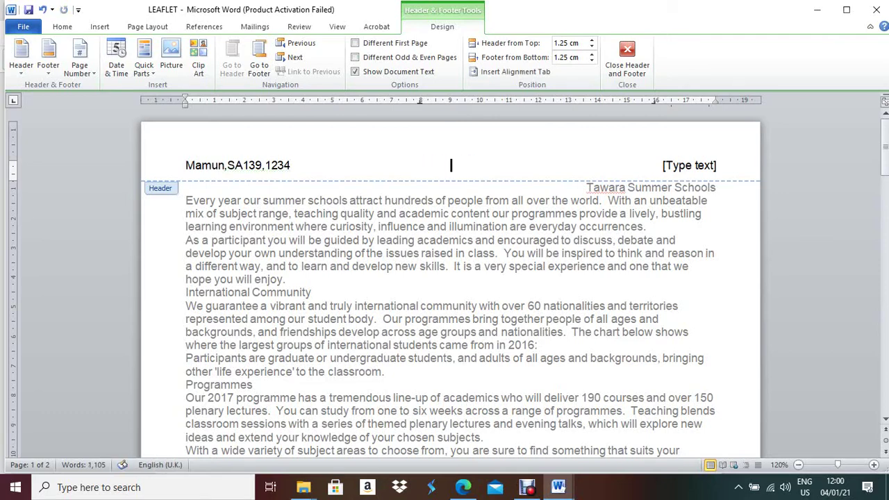
pyautogui.click(690, 166)
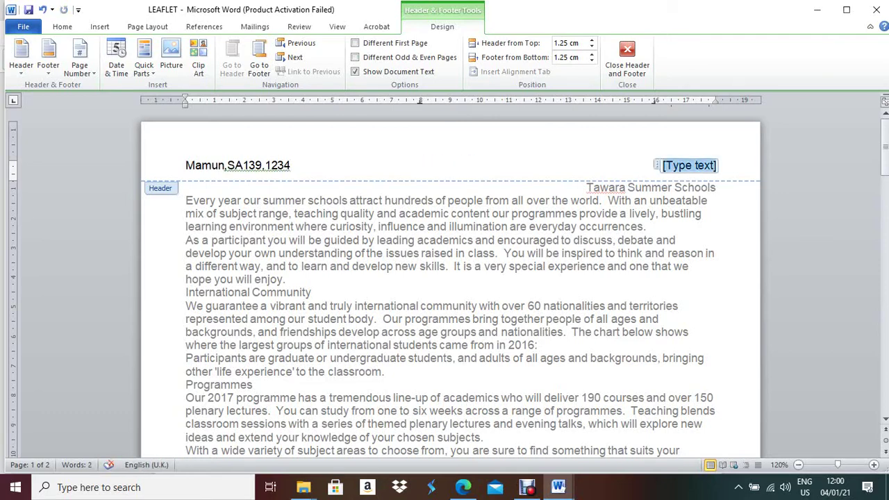
pyautogui.click(99, 27)
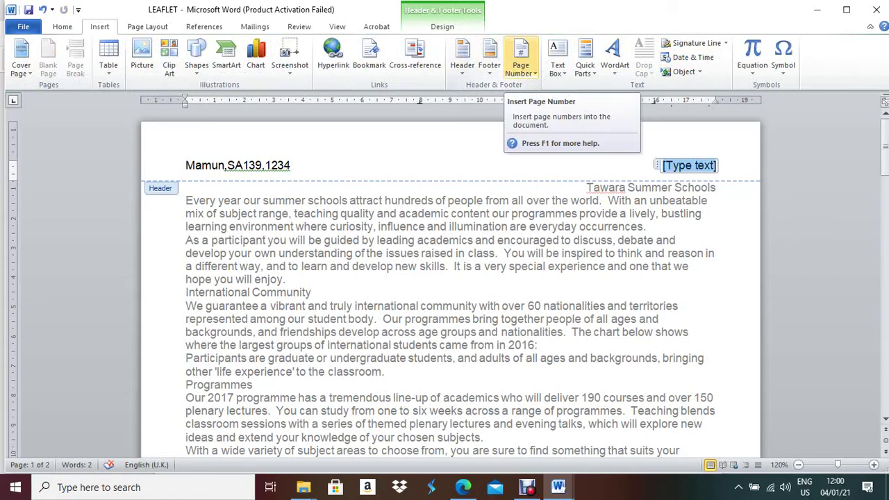
# Insert a Page field in 1, 2, 3 format at the right of the header
pyautogui.click(585, 59)
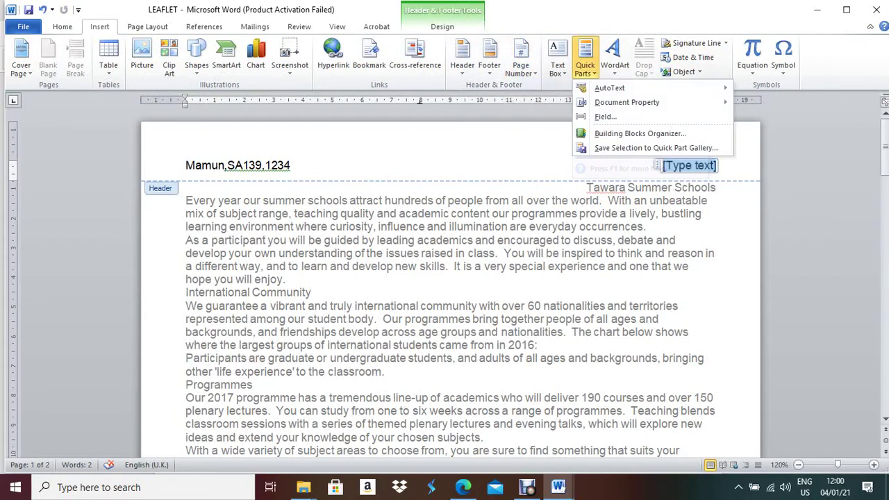
pyautogui.click(605, 116)
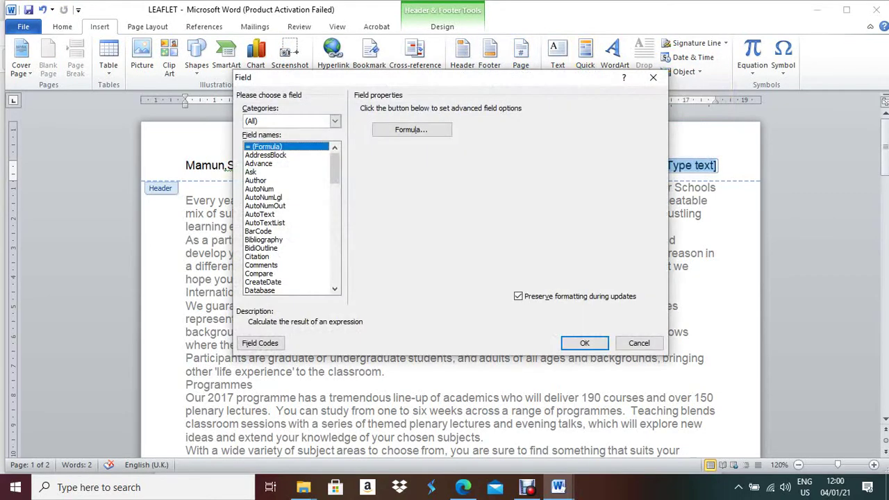
pyautogui.click(264, 239)
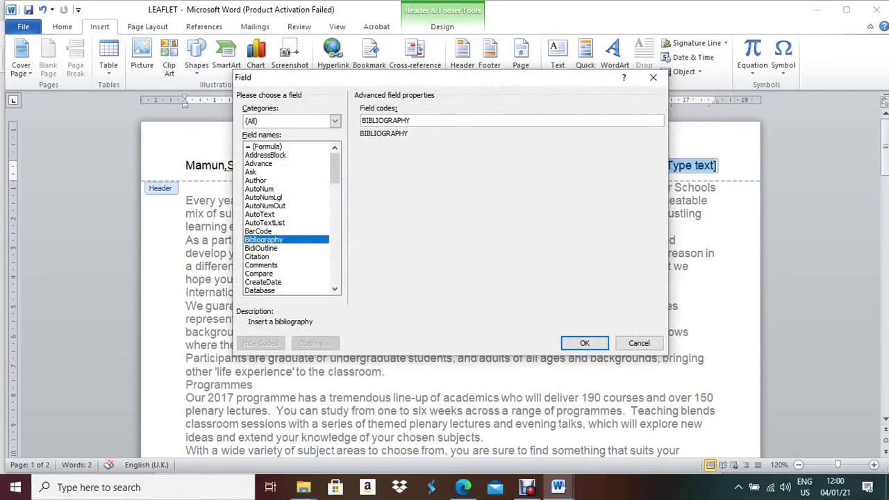
pyautogui.press('p')
pyautogui.press('Down')
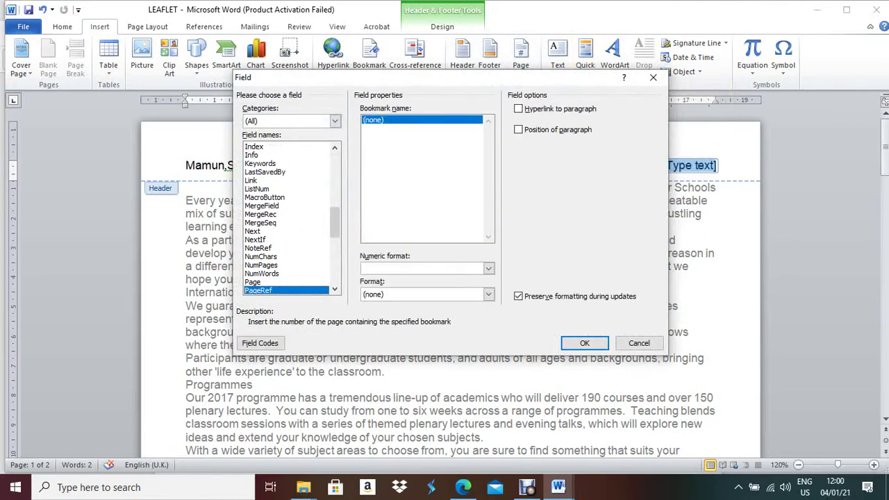
pyautogui.press('Up')
pyautogui.click(379, 120)
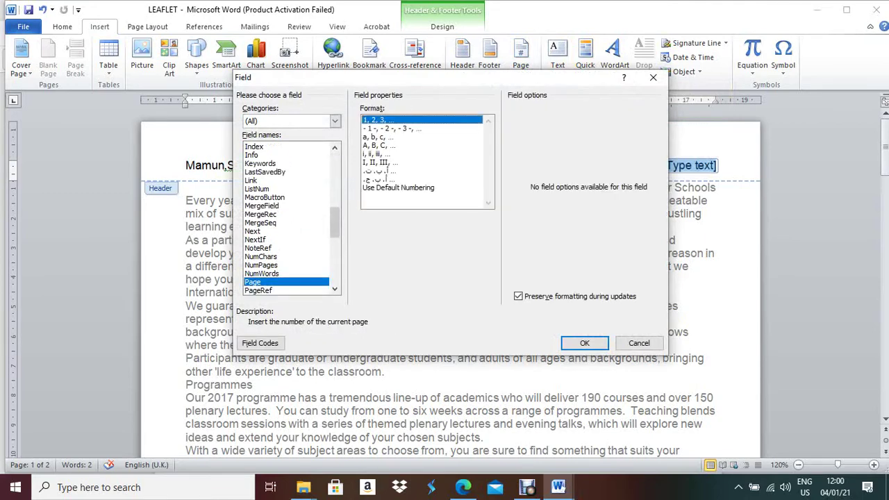
pyautogui.click(585, 343)
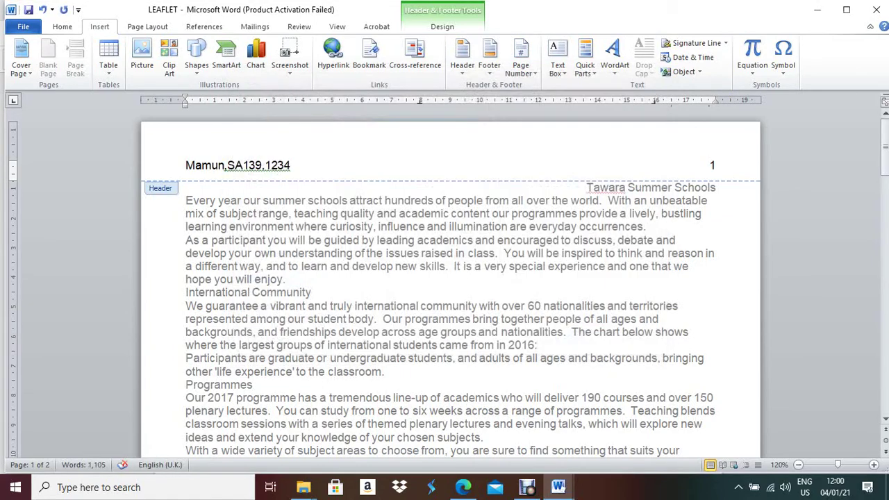
# Close the header, review the document, and check the exam question in Edge
pyautogui.doubleClick(661, 129)
pyautogui.scroll(-10, 661, 129)
pyautogui.scroll(-10, 450, 278)
pyautogui.scroll(12, 451, 278)
pyautogui.scroll(8, 450, 278)
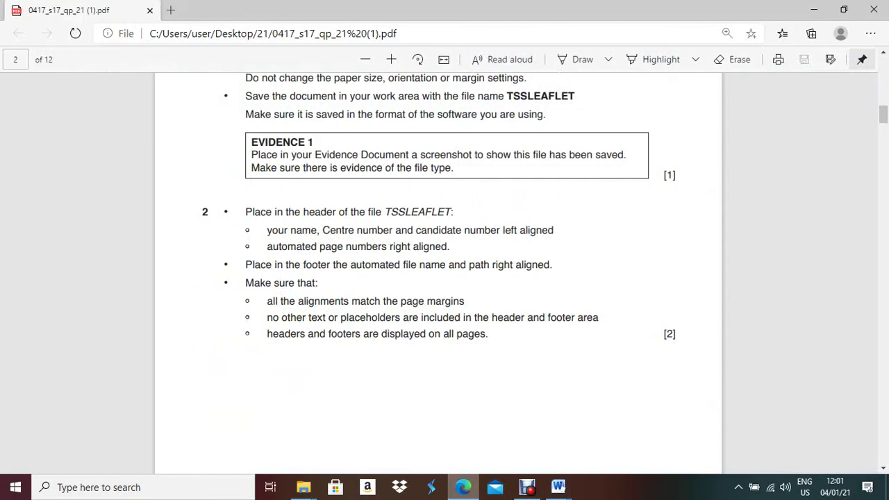
pyautogui.click(463, 487)
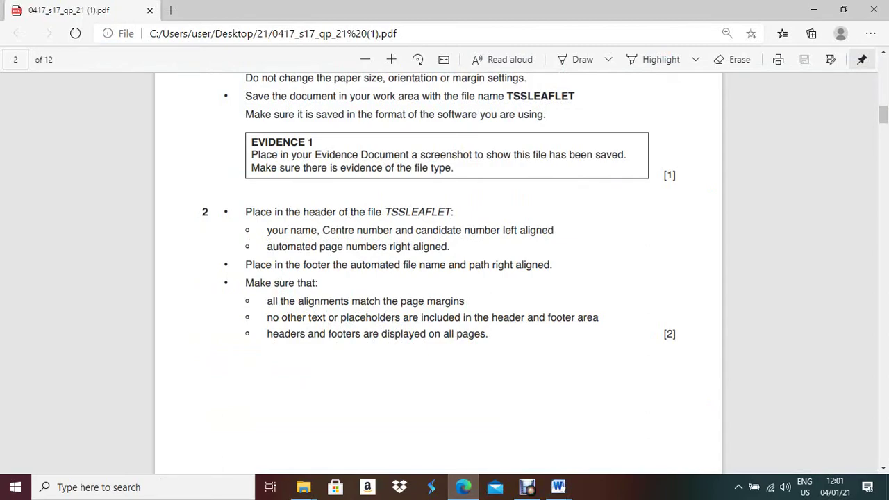
pyautogui.hotkey('alt', 'Tab')
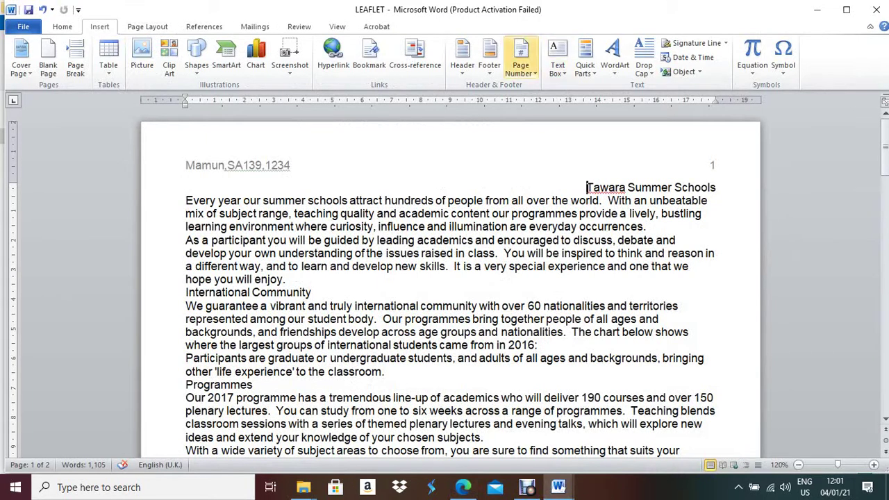
# Add a blank three-part footer, deleting the left and middle placeholders
pyautogui.click(489, 56)
pyautogui.click(603, 196)
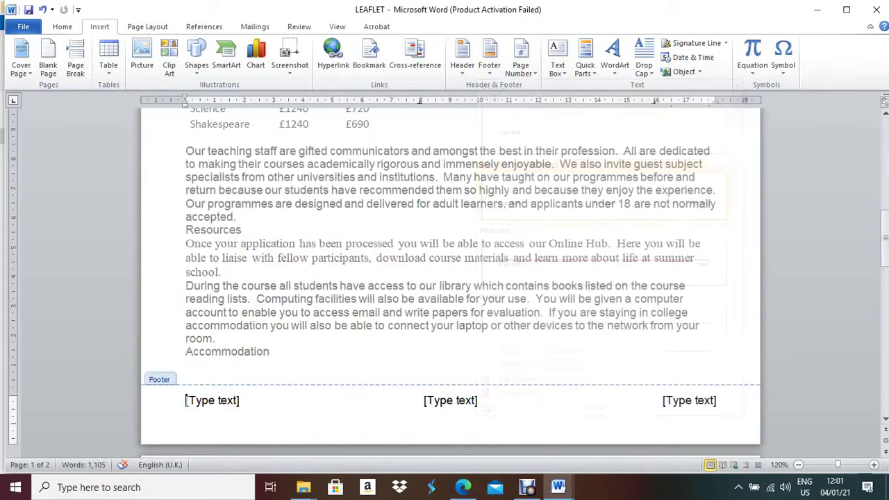
pyautogui.click(212, 289)
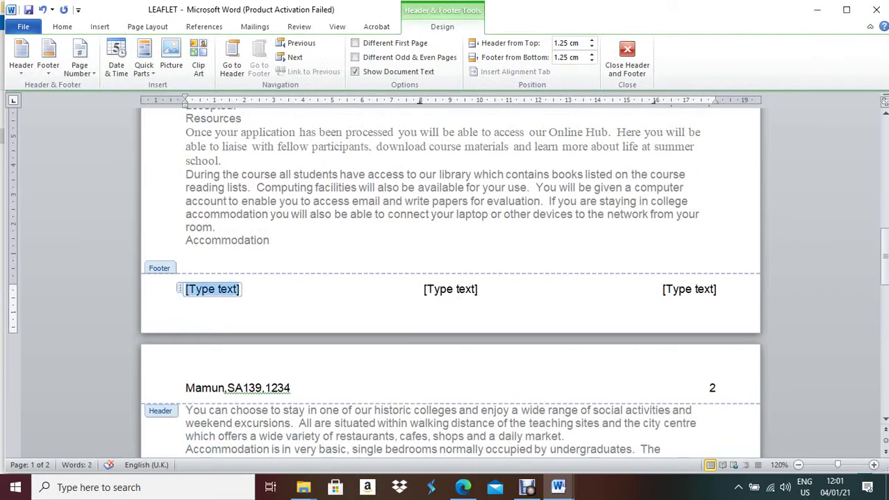
pyautogui.press('Delete')
pyautogui.click(450, 289)
pyautogui.press('Delete')
pyautogui.click(689, 289)
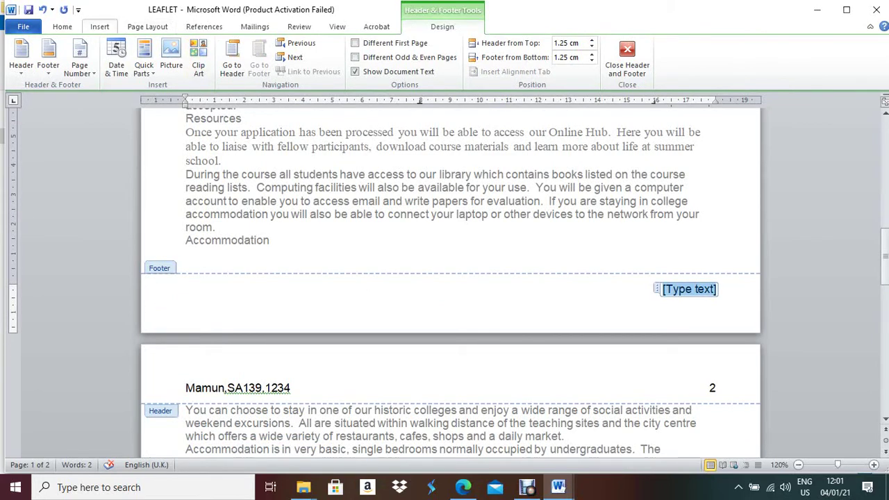
# Insert a FileName field with path in the right footer, then close the footer
pyautogui.click(99, 27)
pyautogui.click(585, 56)
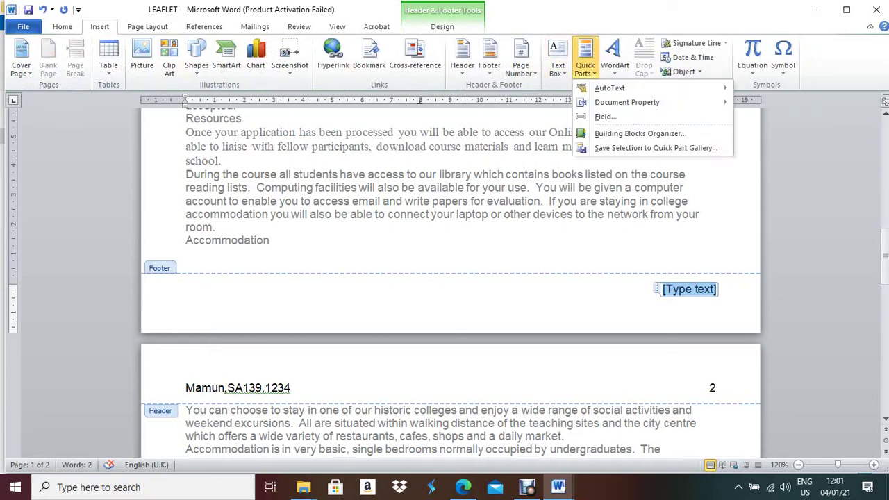
pyautogui.click(601, 117)
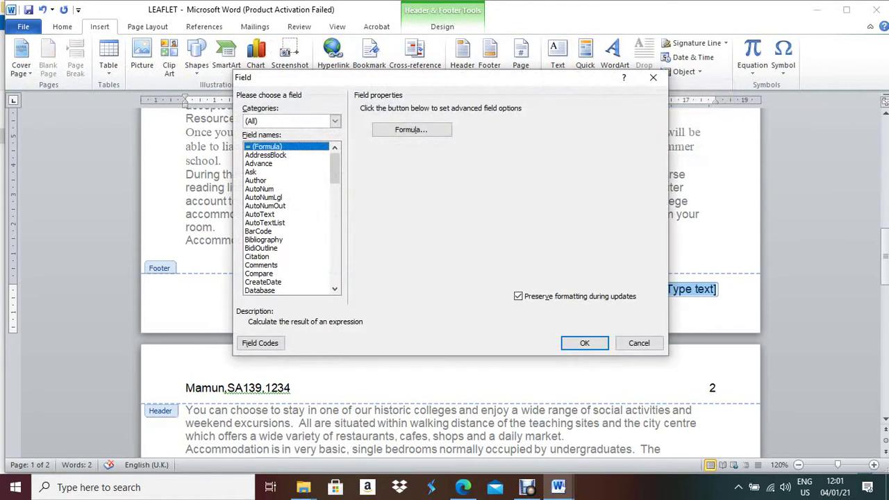
pyautogui.click(260, 214)
pyautogui.press('f')
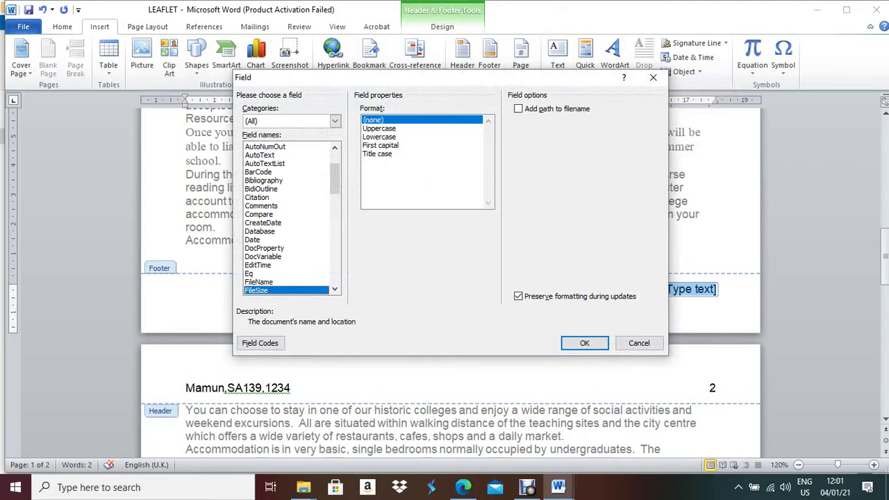
pyautogui.press('Down')
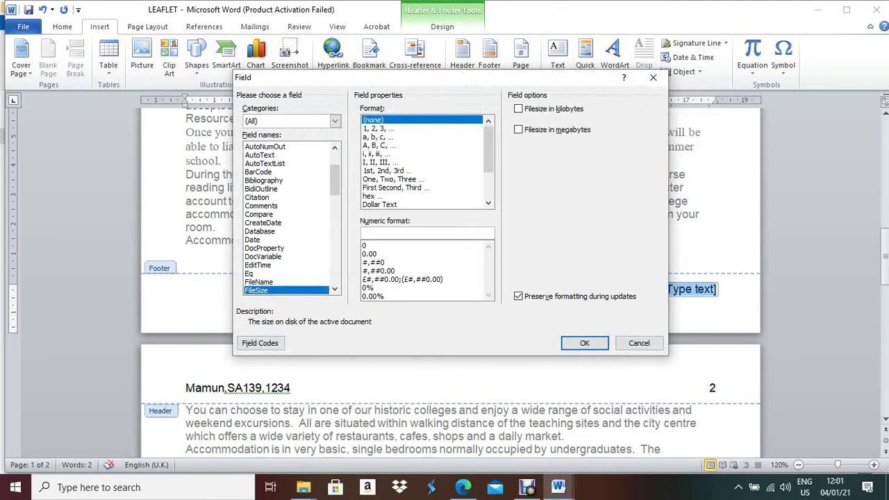
pyautogui.press('Up')
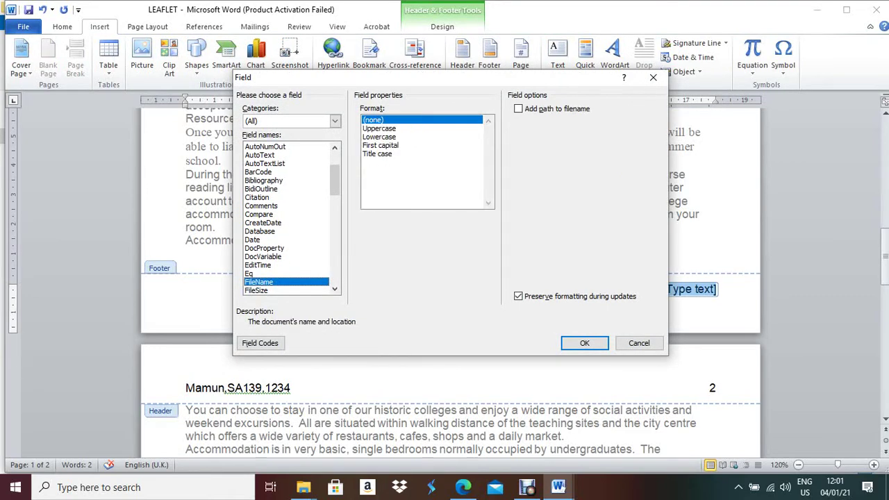
pyautogui.hotkey('alt', 'p')
pyautogui.press('Return')
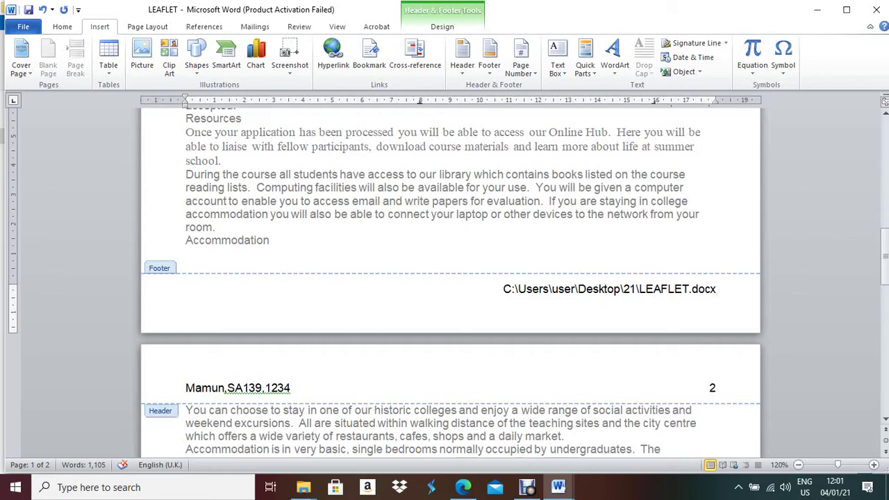
pyautogui.press('Escape')
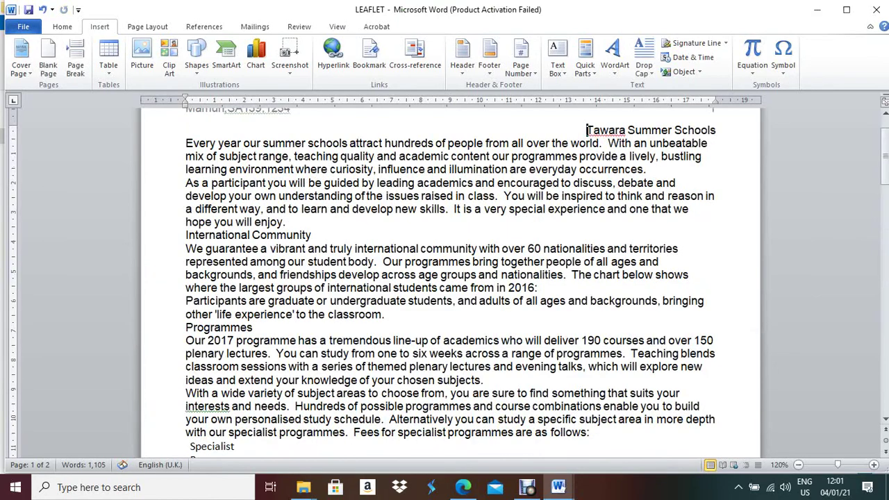
pyautogui.scroll(-15, 451, 278)
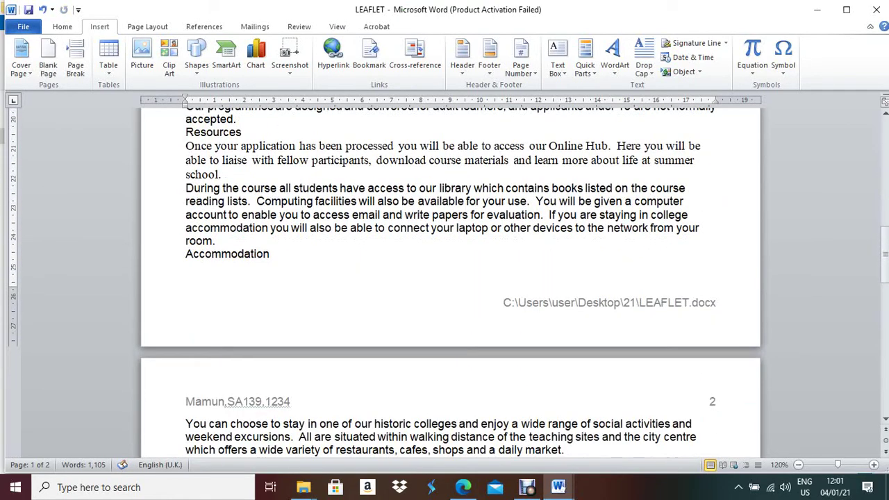
pyautogui.click(462, 487)
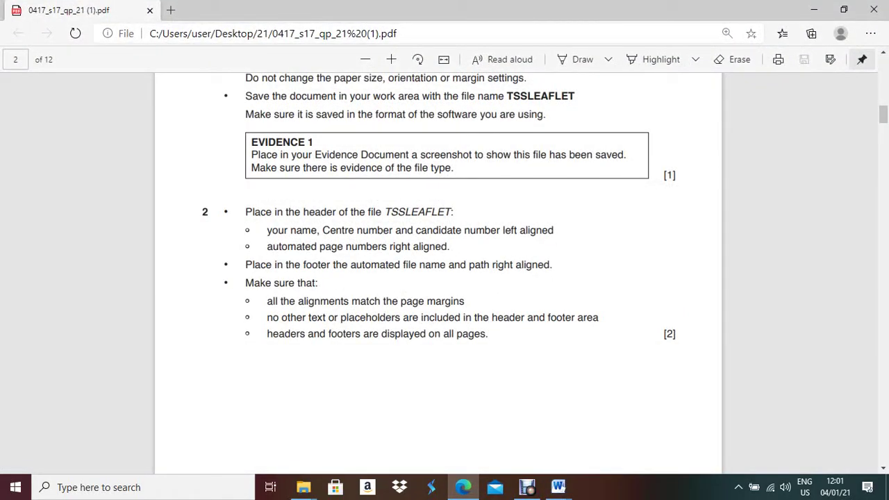
# Read Task 2's header and footer rules in the PDF, then return to LEAFLET
pyautogui.scroll(-2, 438, 271)
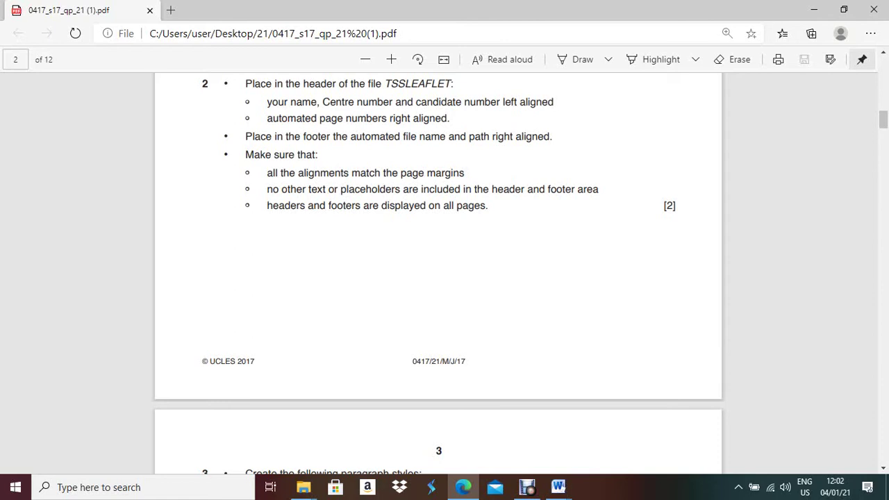
pyautogui.moveTo(558, 486)
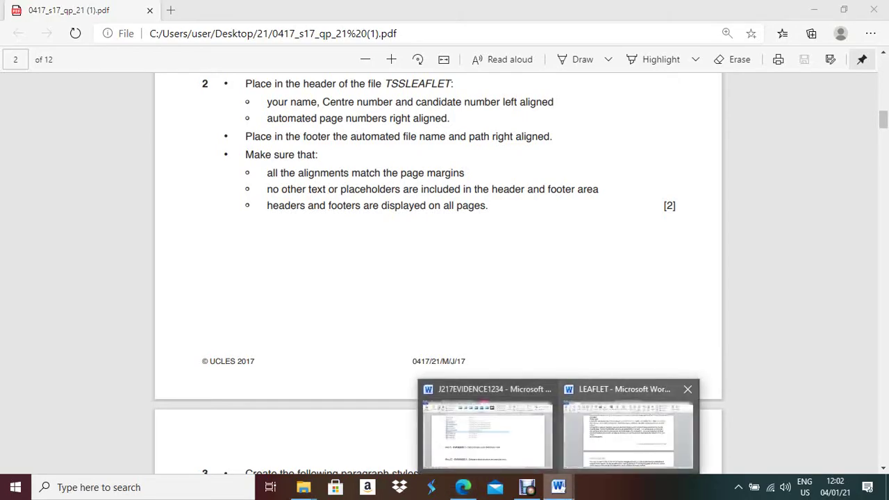
pyautogui.click(625, 424)
# Verify the header and footer on pages 1 and 2, then read Task 3's paragraph styles
pyautogui.scroll(15, 450, 278)
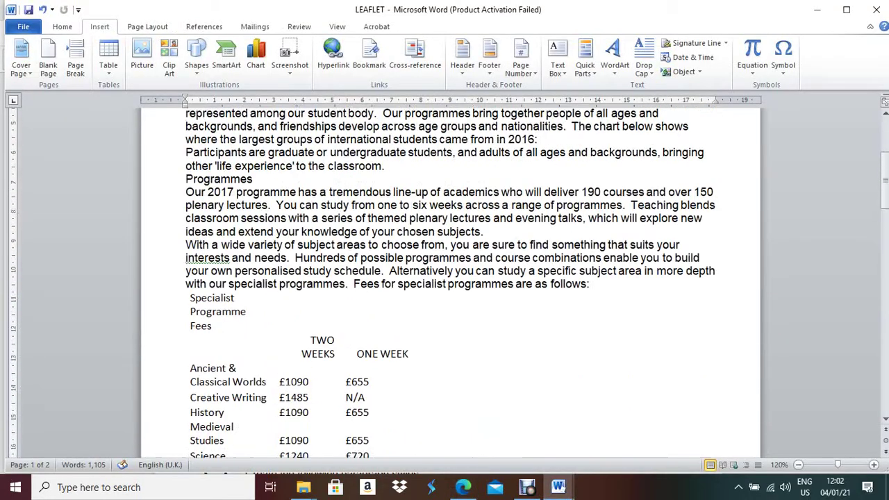
pyautogui.scroll(-15, 450, 278)
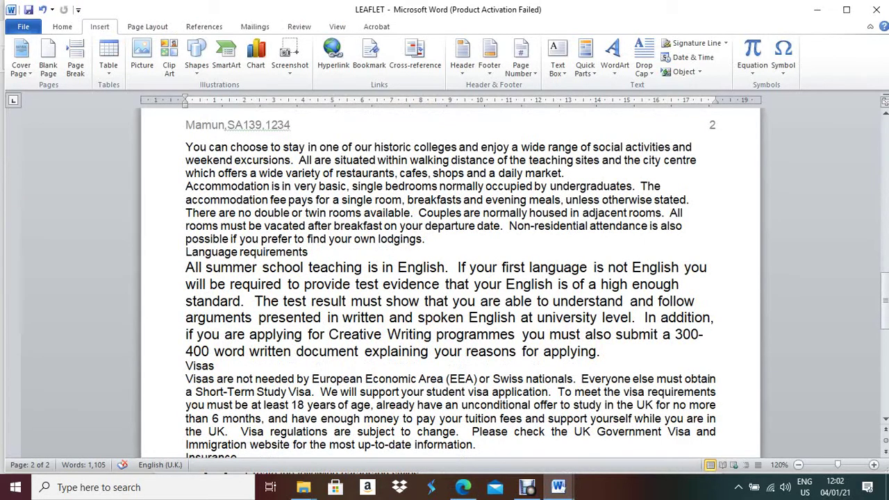
pyautogui.scroll(-10, 450, 278)
pyautogui.scroll(10, 451, 278)
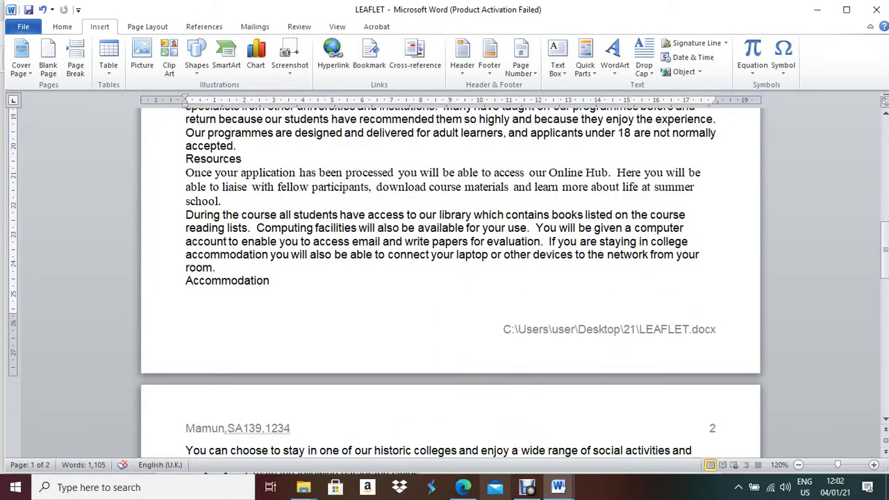
pyautogui.click(463, 487)
pyautogui.scroll(-5, 439, 278)
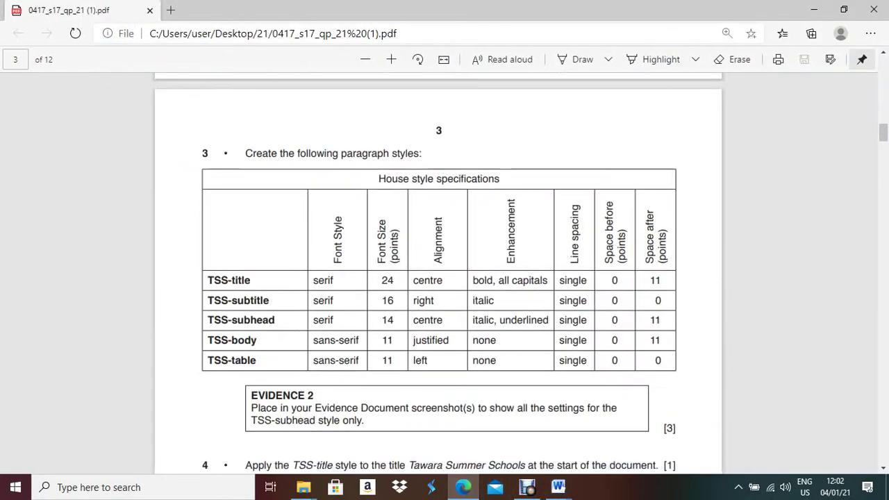
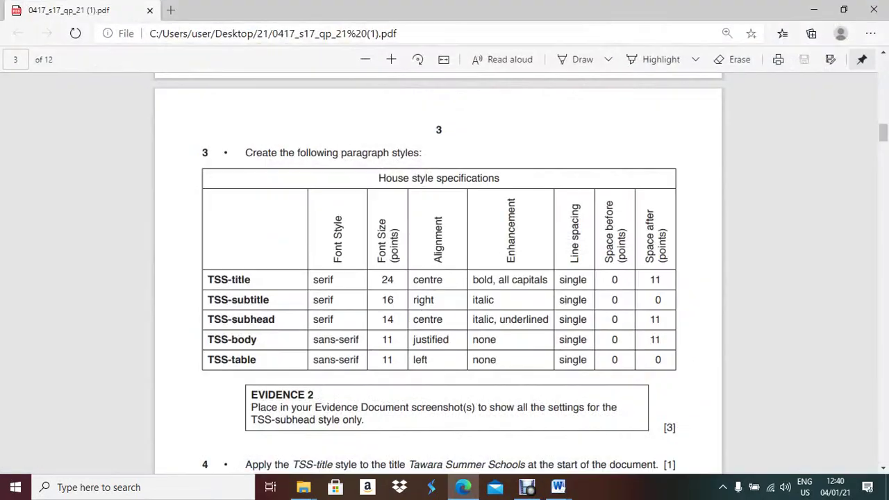
pyautogui.hotkey('alt', 'Tab')
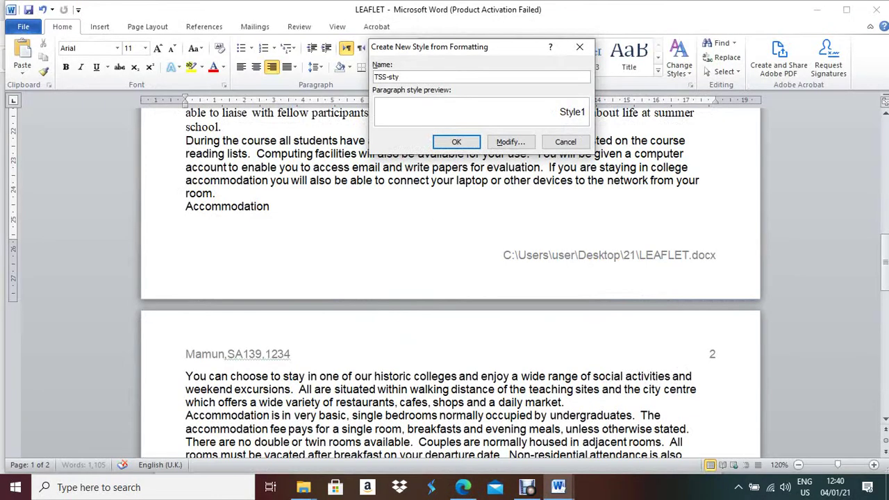
# Rename the new paragraph style to TSS-title
pyautogui.press('BackSpace')
pyautogui.press('BackSpace')
pyautogui.press('BackSpace')
pyautogui.write('title')
# Set the TSS-title style's font to Times New Roman
pyautogui.click(511, 142)
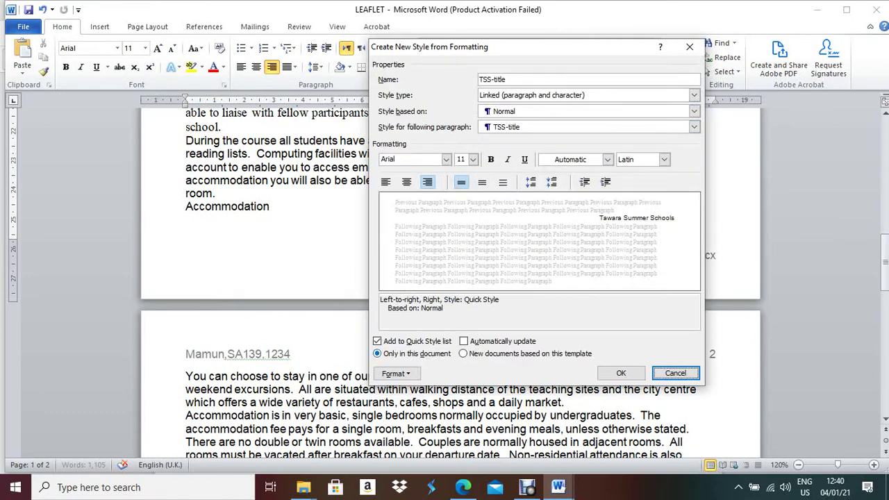
pyautogui.click(464, 487)
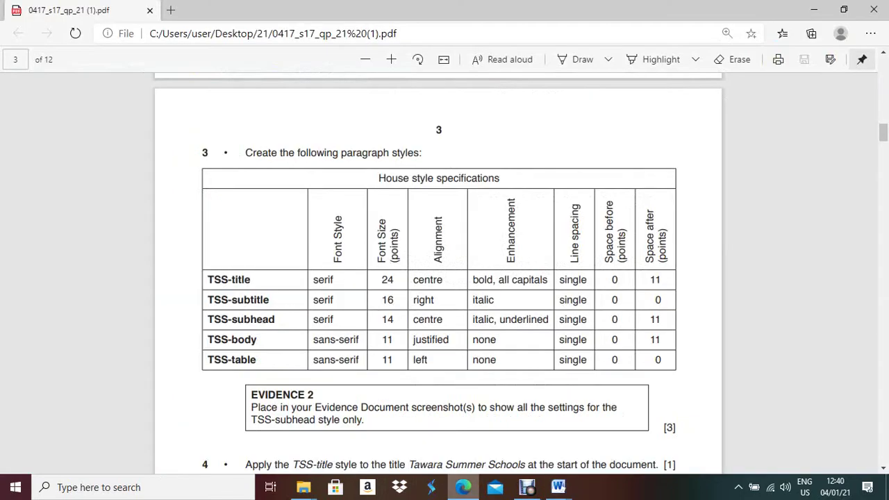
pyautogui.hotkey('alt', 'Tab')
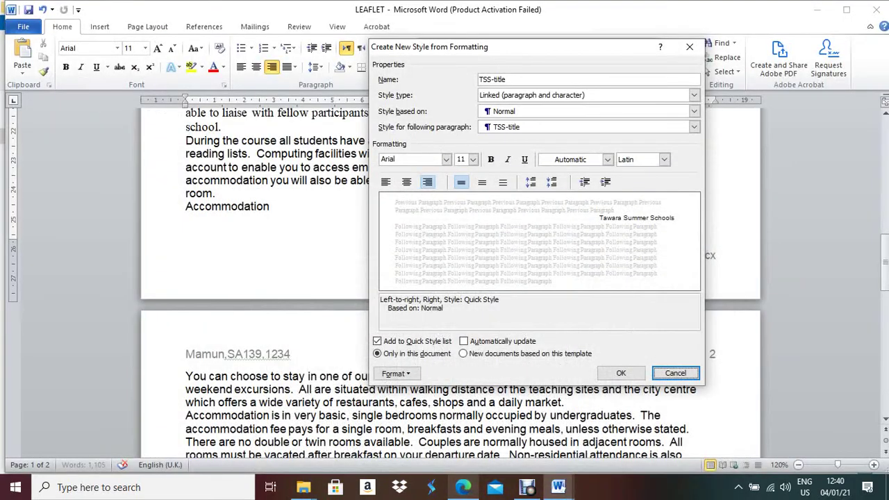
pyautogui.click(446, 159)
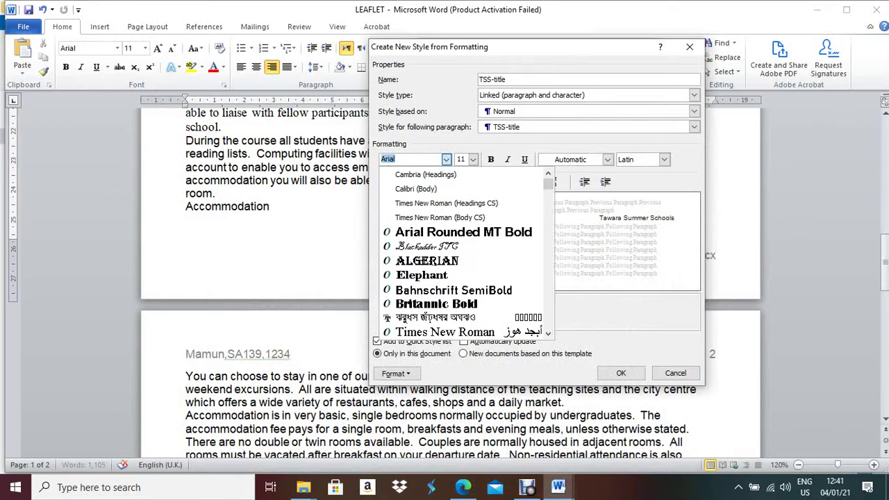
pyautogui.write('Times New Roman (')
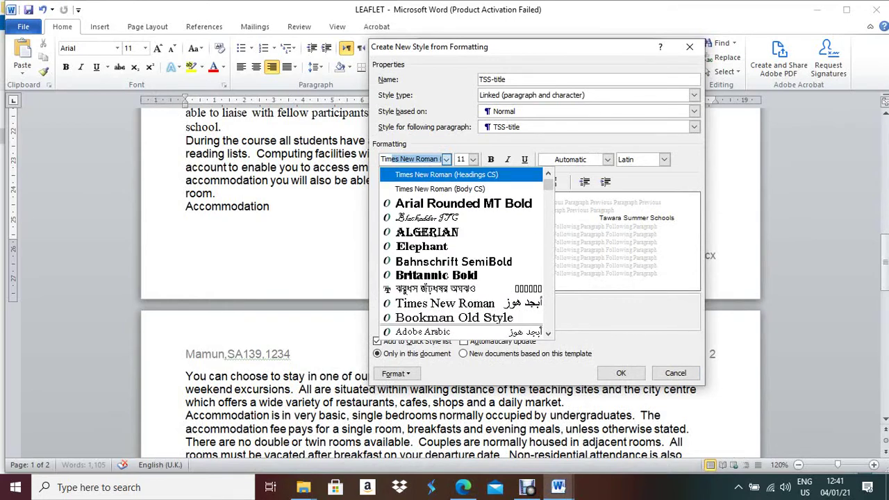
pyautogui.press('Return')
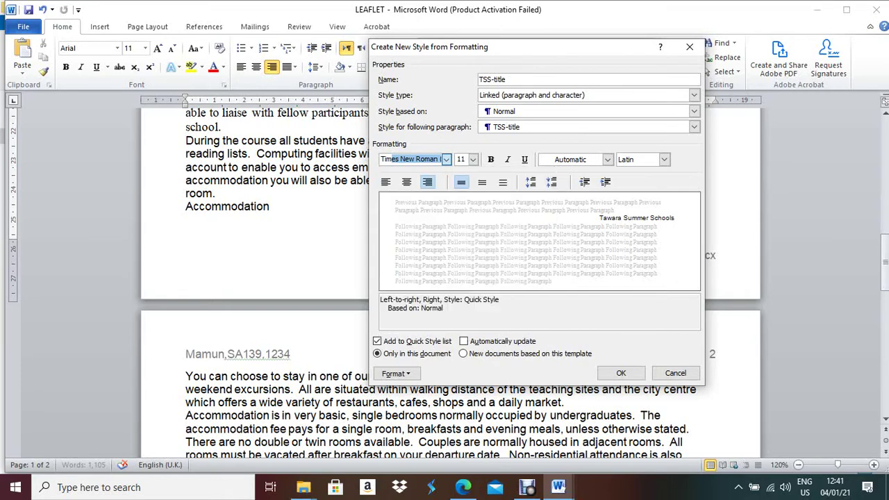
# Give TSS-title a 24 pt size and centred alignment
pyautogui.click(463, 487)
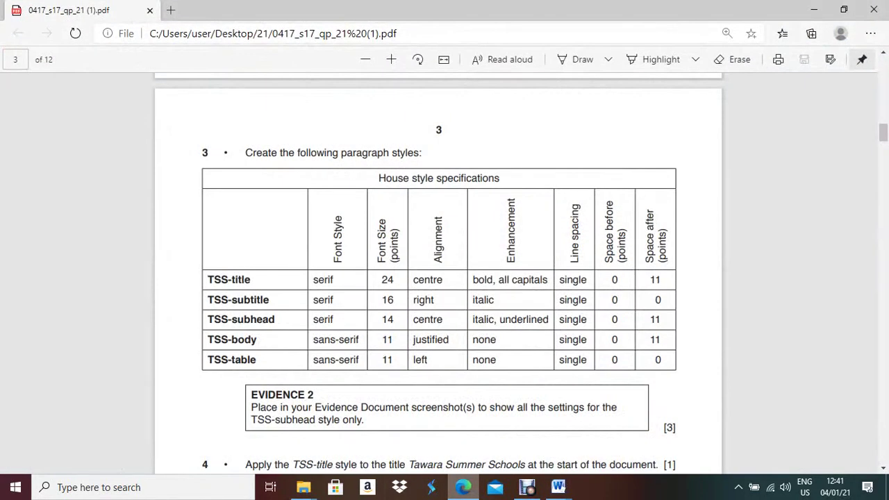
pyautogui.hotkey('alt', 'Tab')
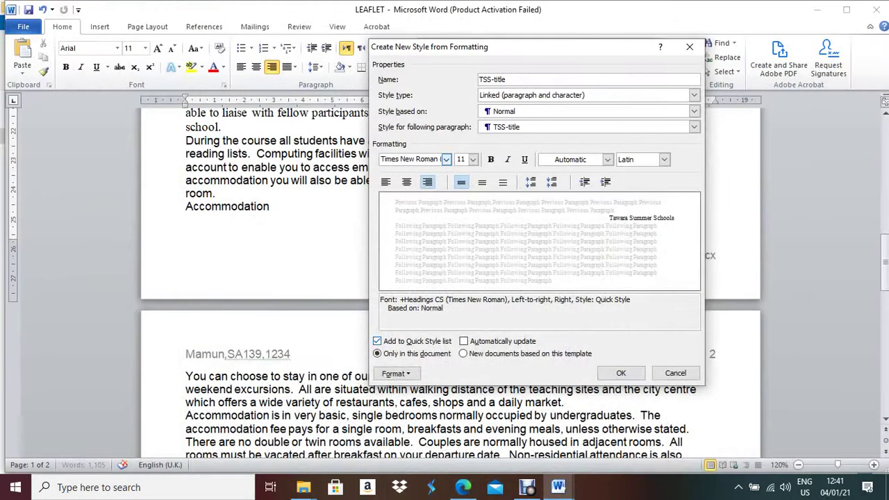
pyautogui.press('Tab')
pyautogui.hotkey('alt', 'Down')
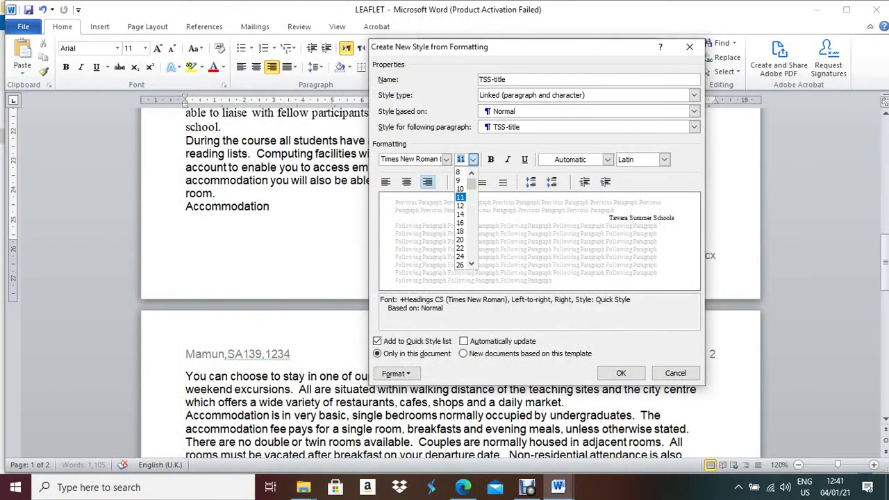
pyautogui.press('Down')
pyautogui.press('Down')
pyautogui.press('Down')
pyautogui.press('Down')
pyautogui.press('Down')
pyautogui.press('Down')
pyautogui.press('Down')
pyautogui.press('Return')
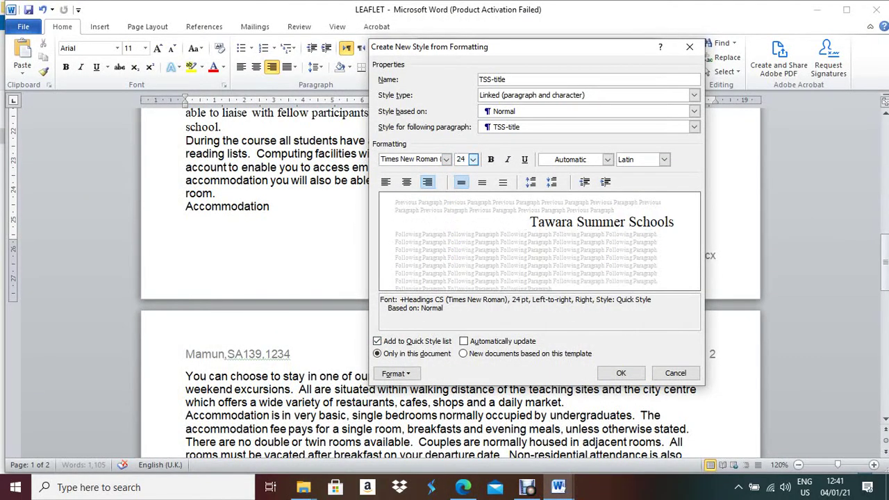
pyautogui.hotkey('ctrl', 'e')
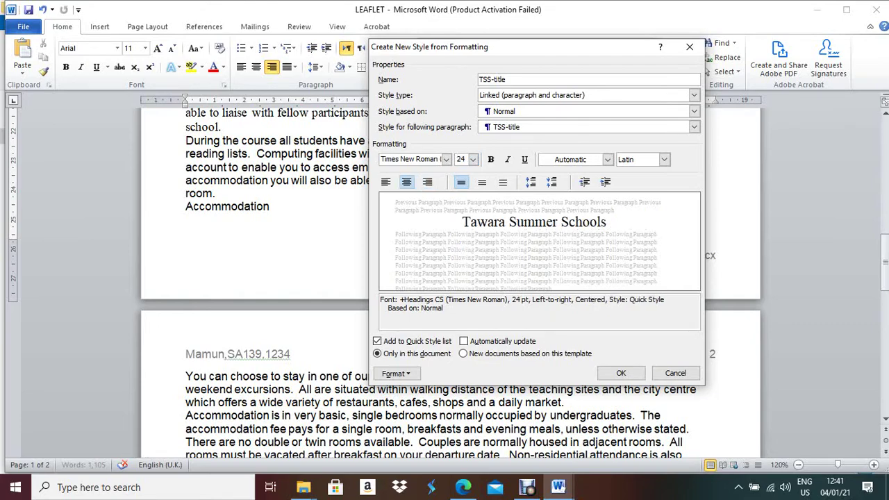
pyautogui.click(463, 487)
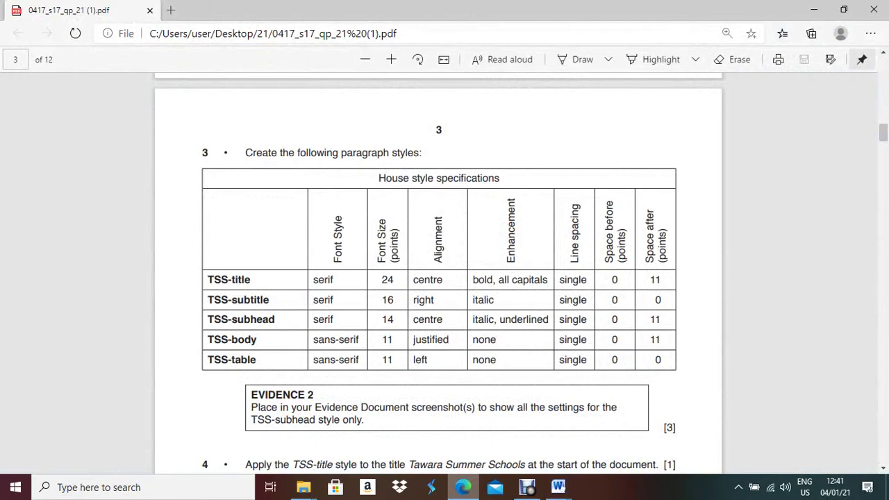
pyautogui.hotkey('alt', 'Tab')
# Make TSS-title bold and turn on All caps in its font settings
pyautogui.hotkey('ctrl', 'b')
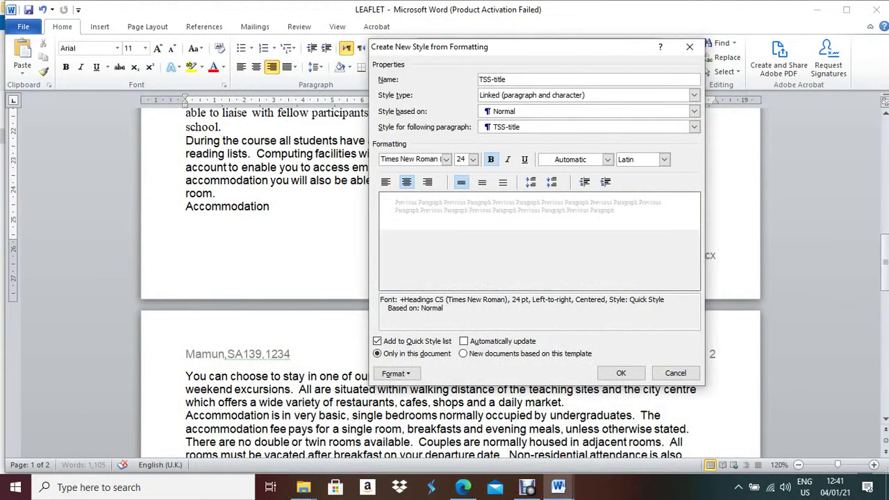
pyautogui.click(396, 374)
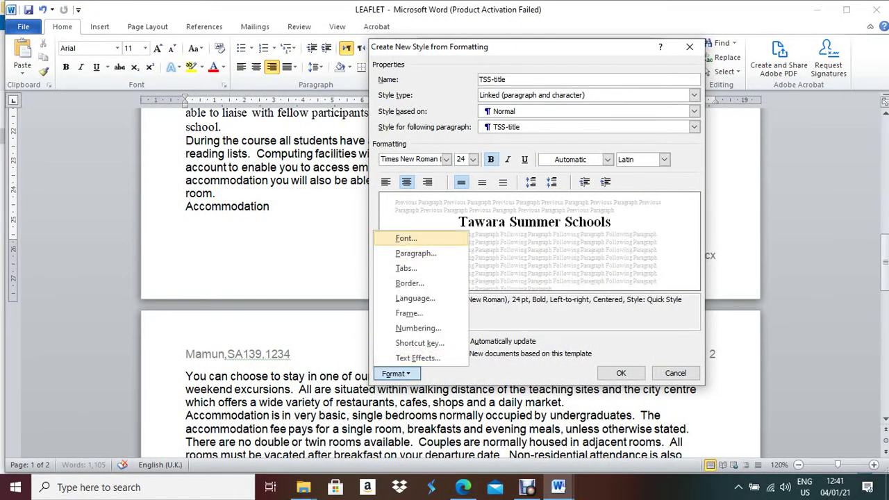
pyautogui.click(406, 238)
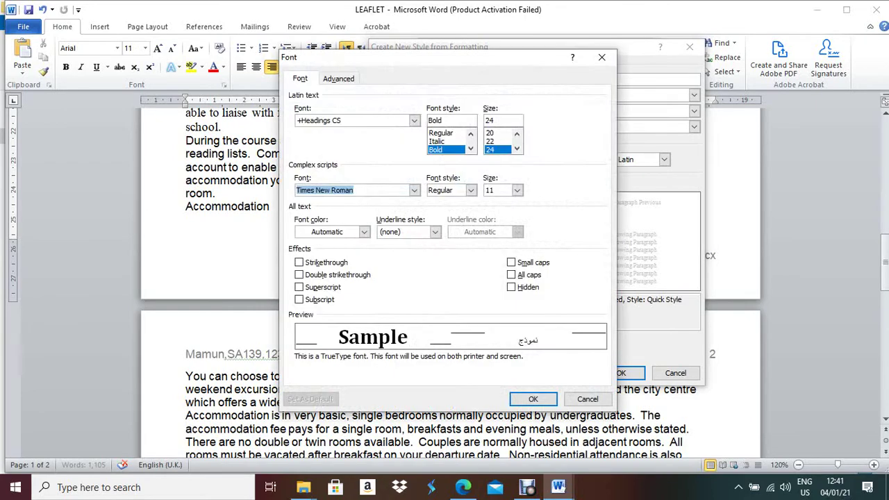
pyautogui.click(512, 274)
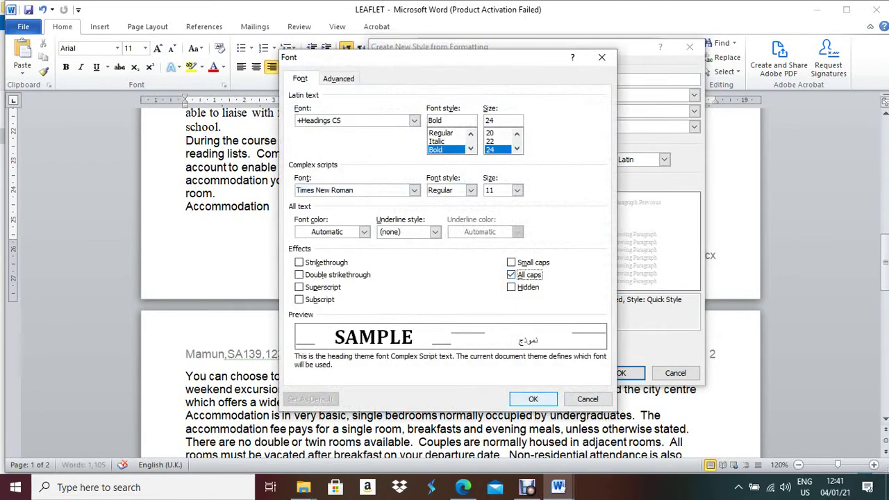
pyautogui.click(533, 399)
# Set TSS-title's paragraph spacing after to 11 pt
pyautogui.click(463, 487)
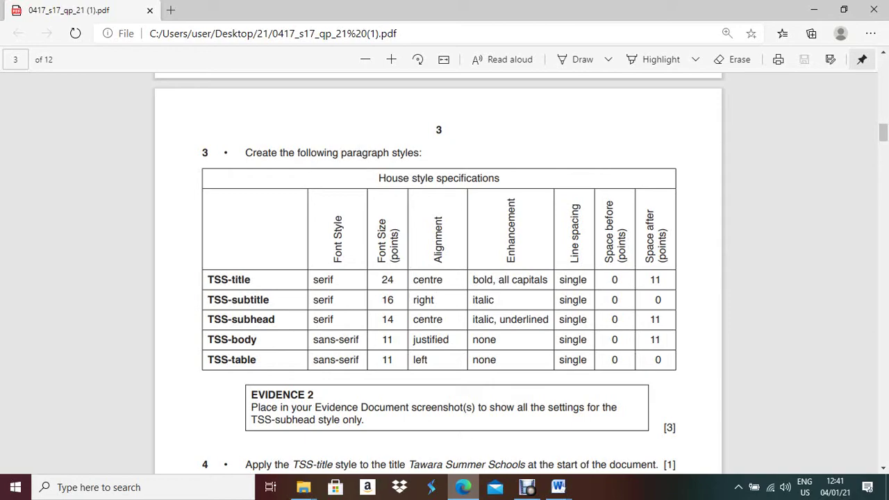
pyautogui.hotkey('alt', 'Tab')
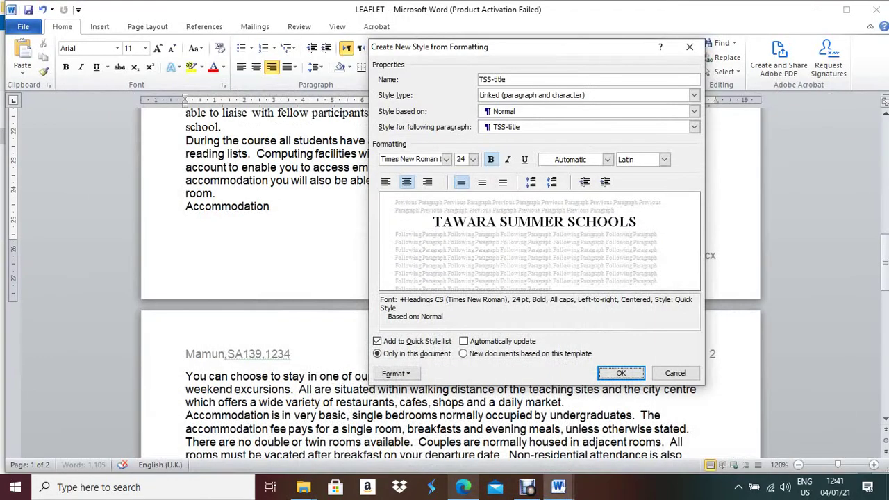
pyautogui.click(396, 373)
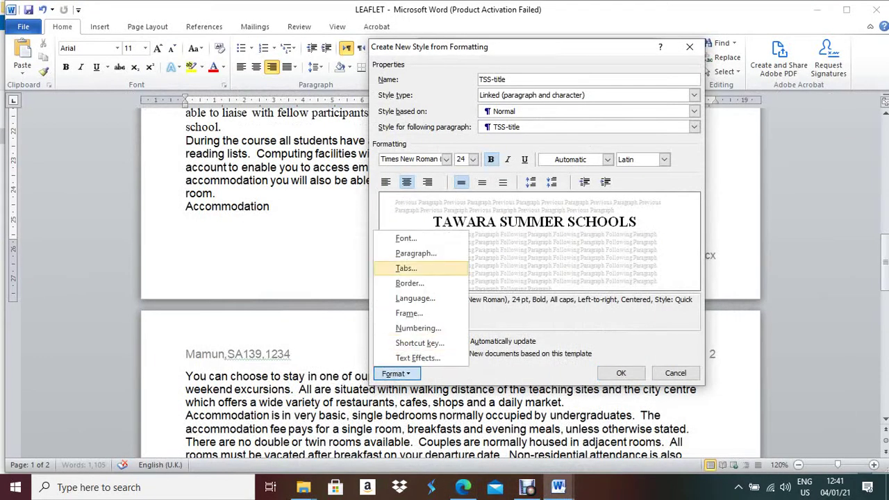
pyautogui.click(416, 253)
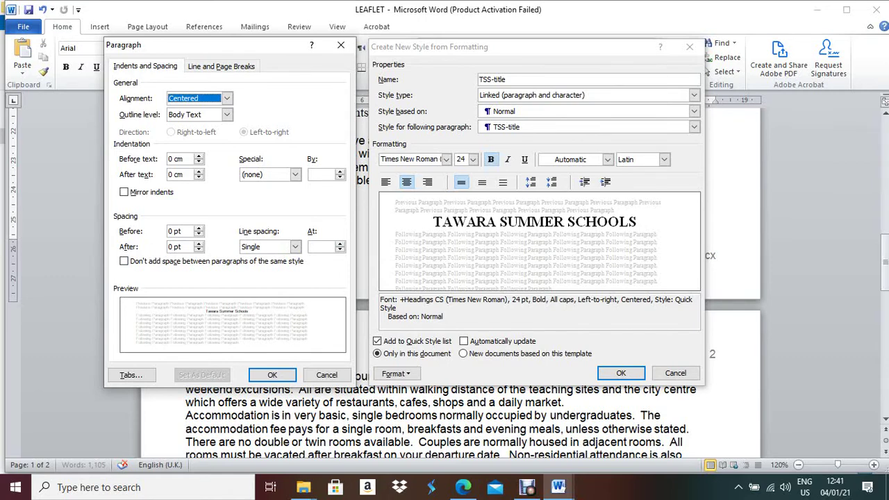
pyautogui.click(170, 247)
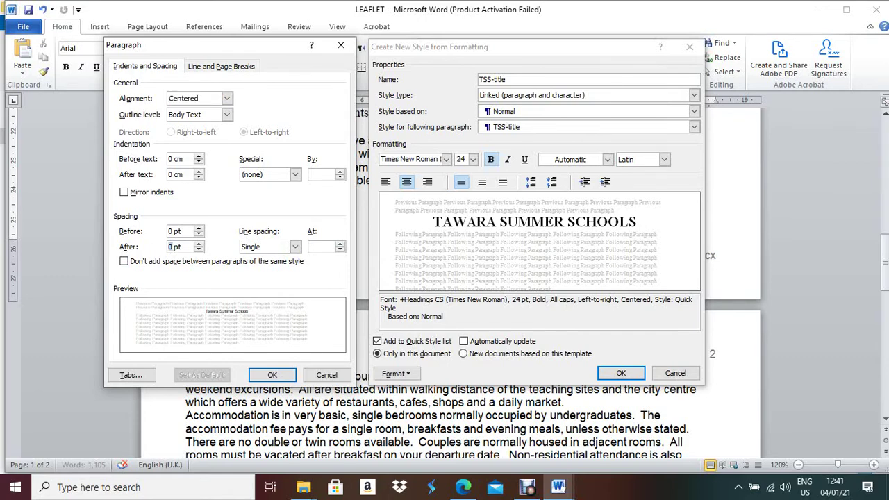
pyautogui.write('11')
pyautogui.press('Delete')
pyautogui.hotkey('alt', 'Tab')
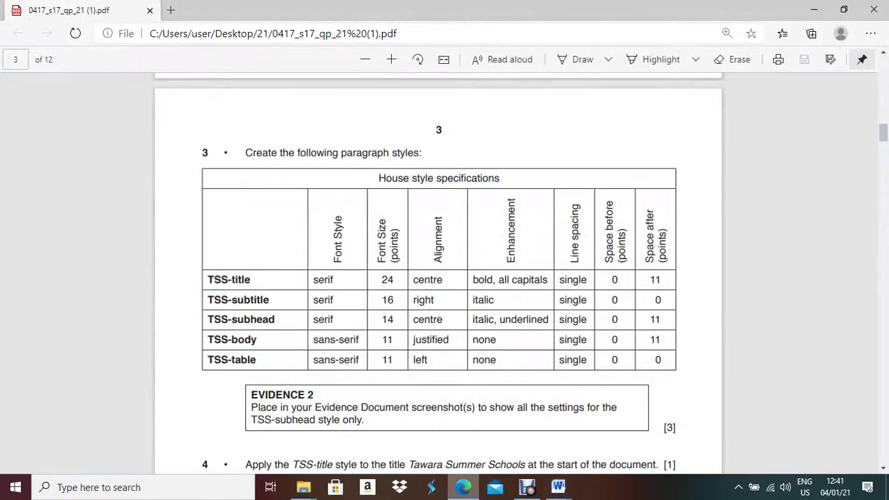
pyautogui.hotkey('alt', 'Tab')
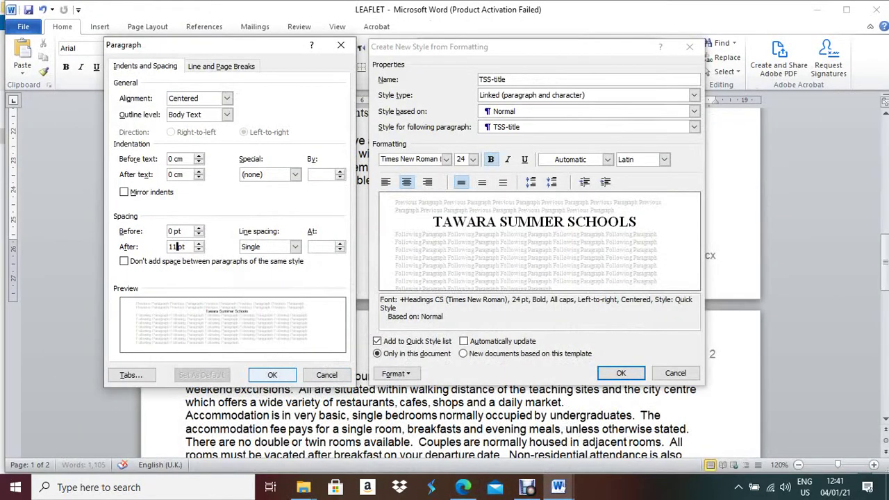
pyautogui.click(273, 375)
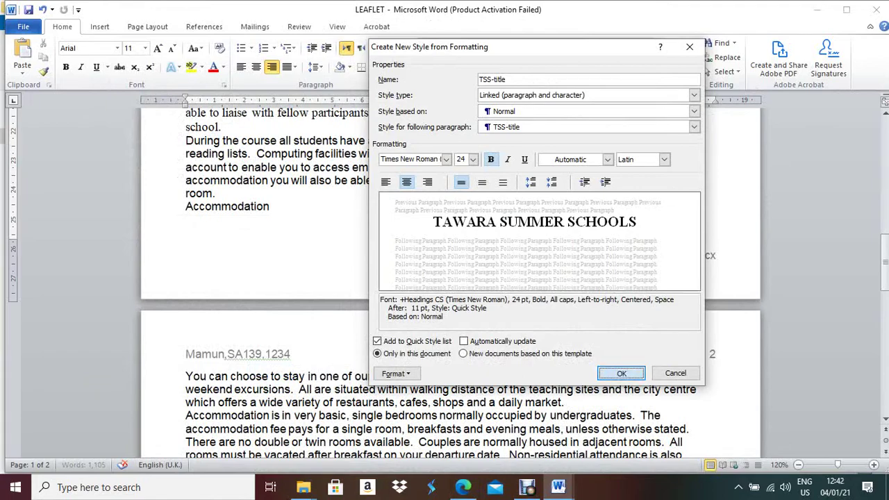
# Save TSS-title so it is applied to the Tawara Summer Schools heading, then expand the styles gallery
pyautogui.press('Return')
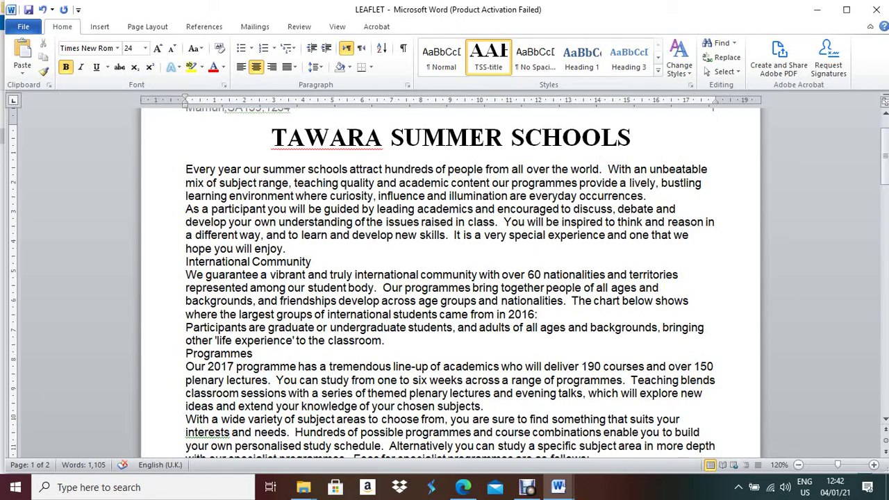
pyautogui.click(463, 487)
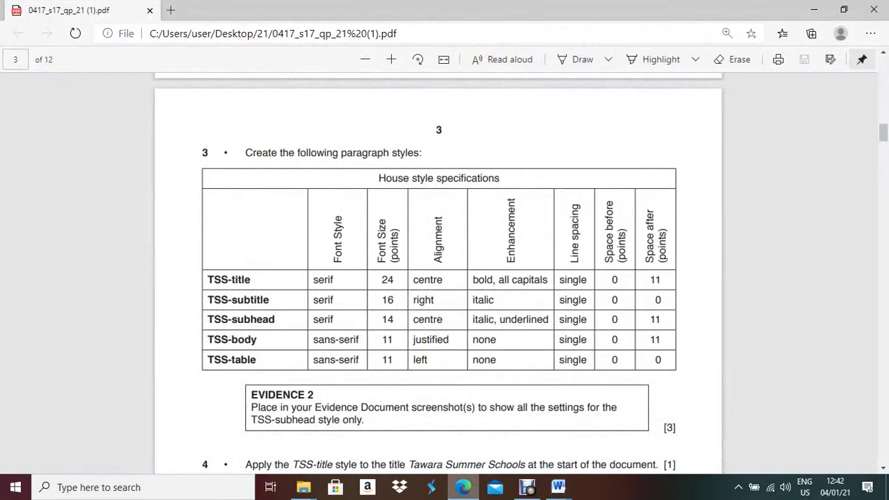
pyautogui.hotkey('alt', 'Tab')
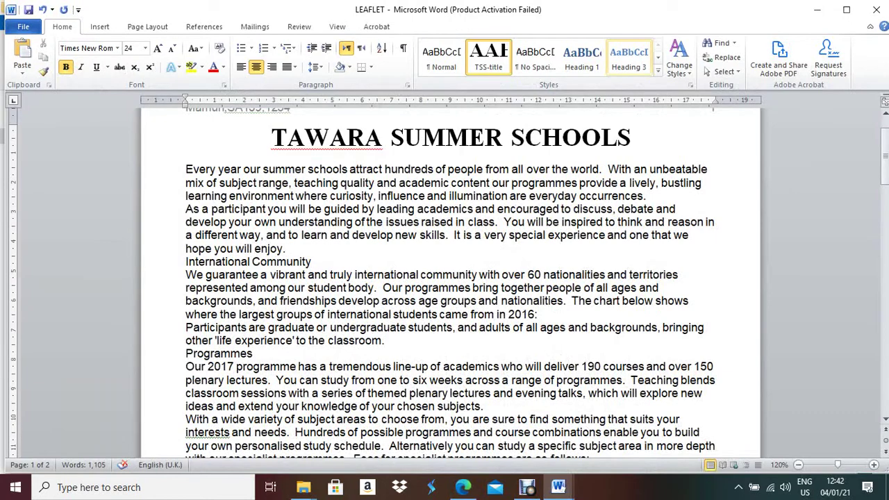
pyautogui.click(658, 71)
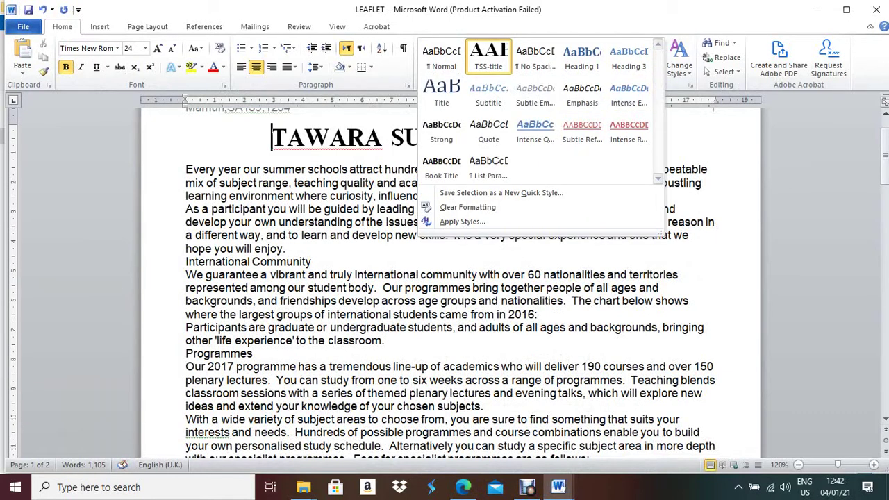
# Save the selection as a new quick style named TSS-subtitle and bring up its full settings
pyautogui.click(501, 193)
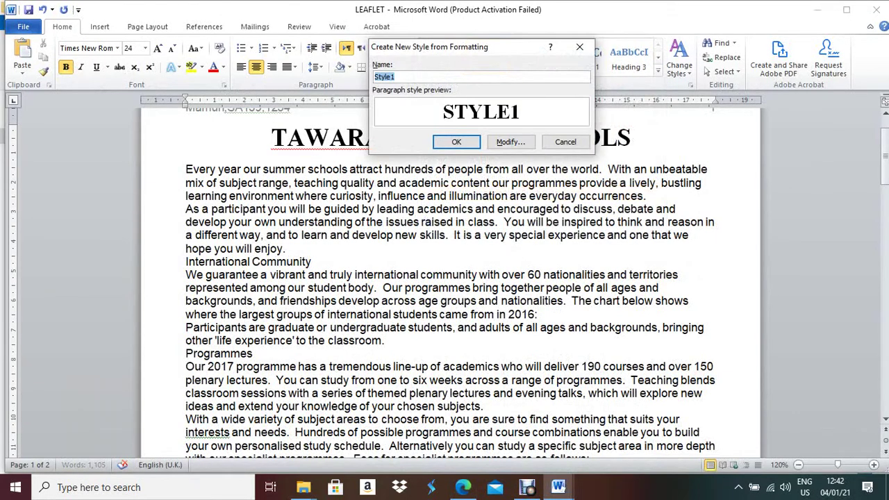
pyautogui.write('TSS-subtitle')
pyautogui.hotkey('alt', 'Tab')
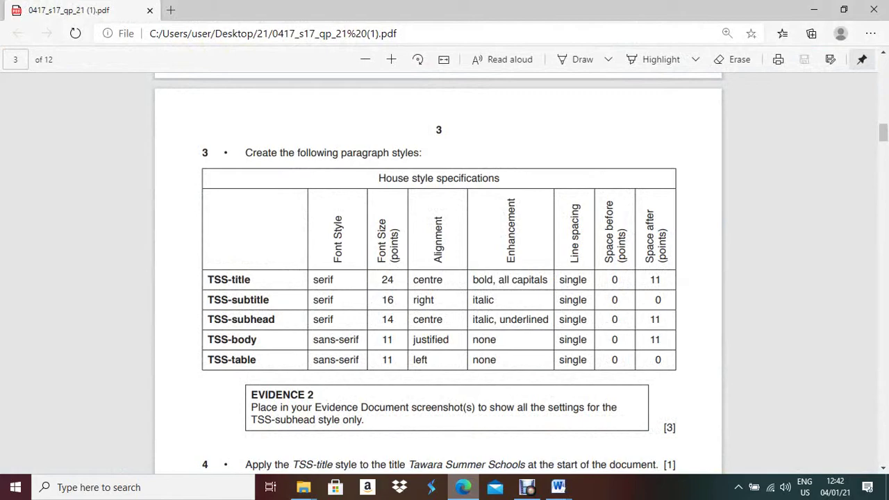
pyautogui.hotkey('alt', 'Tab')
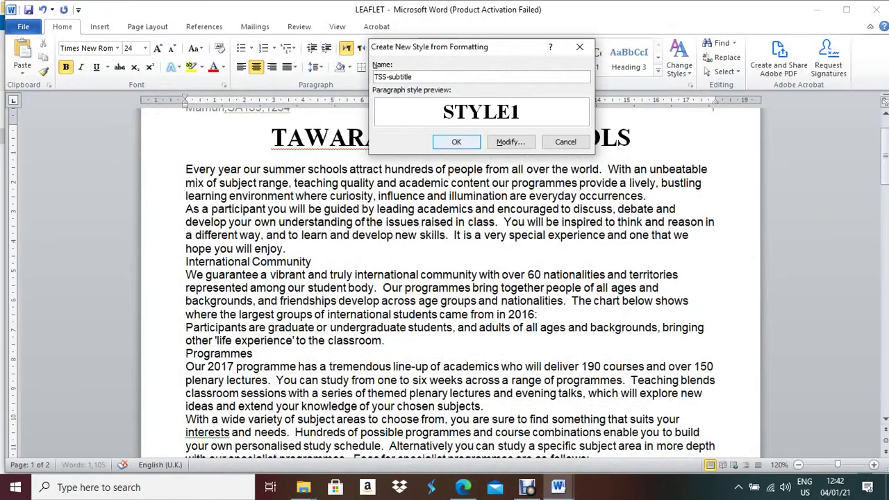
pyautogui.click(511, 142)
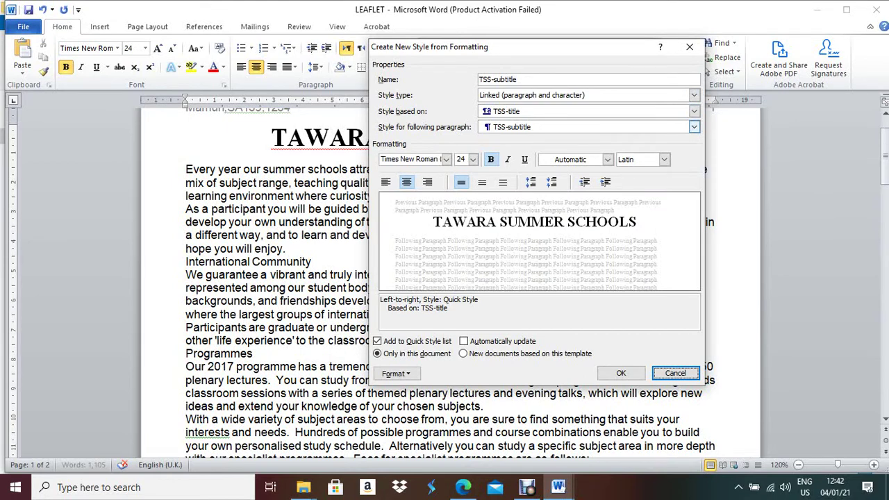
# Base TSS-subtitle on Normal with Times New Roman at 16 pt
pyautogui.click(694, 111)
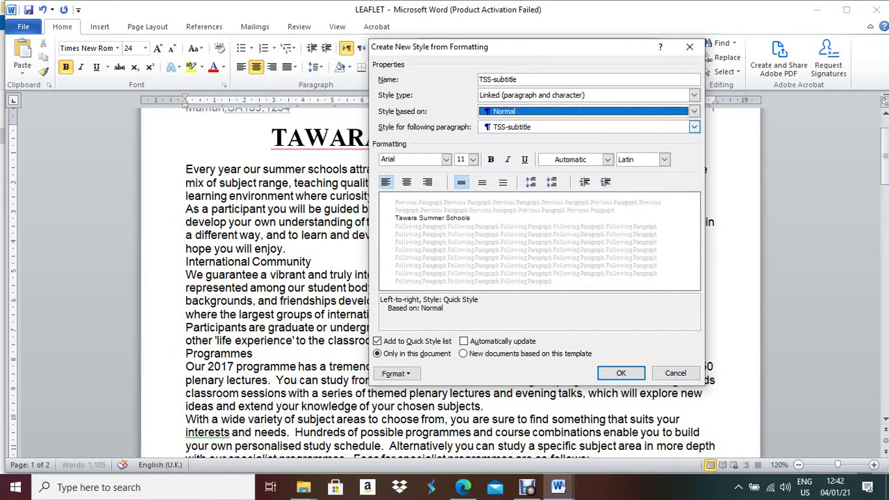
pyautogui.click(501, 130)
pyautogui.click(463, 487)
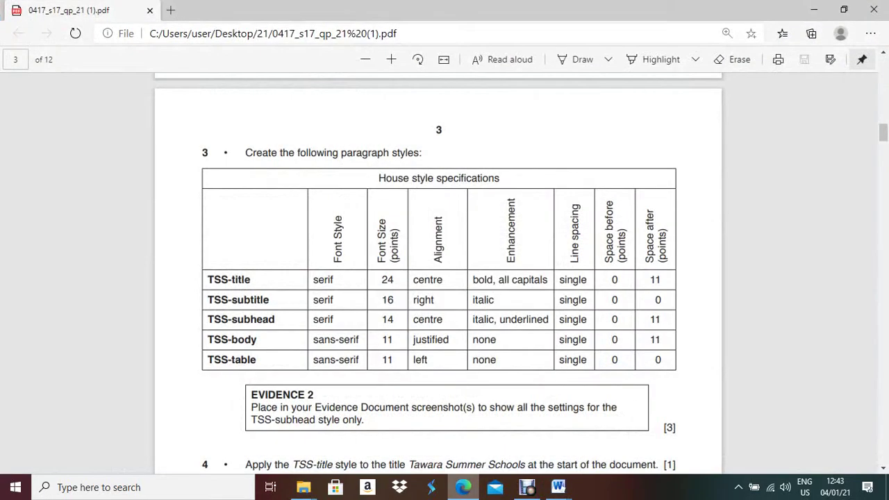
pyautogui.hotkey('alt', 'Tab')
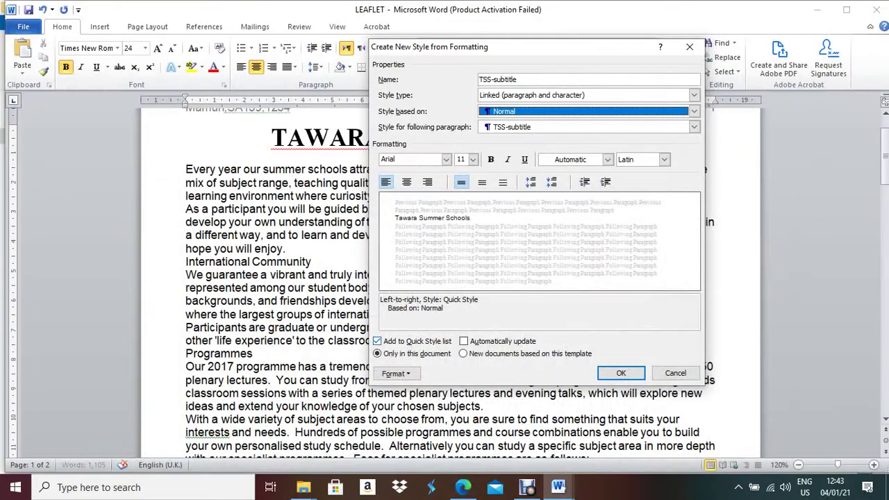
pyautogui.click(446, 159)
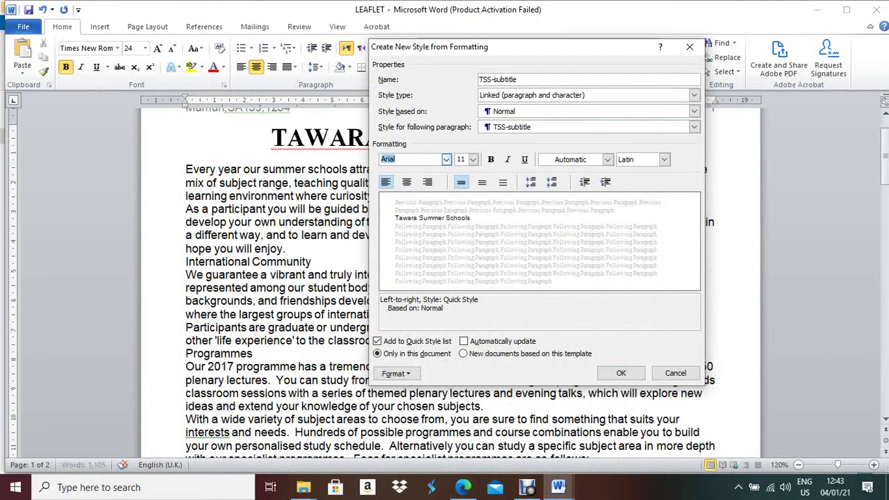
pyautogui.write('Times New Roman')
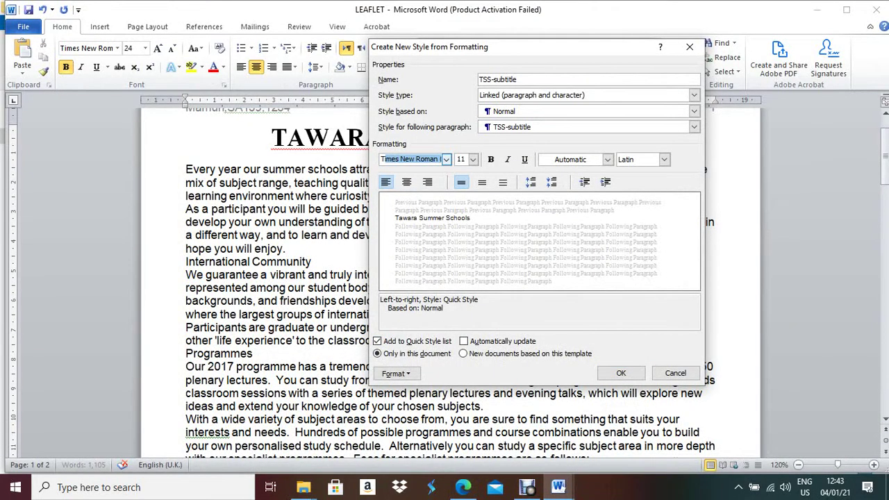
pyautogui.click(473, 159)
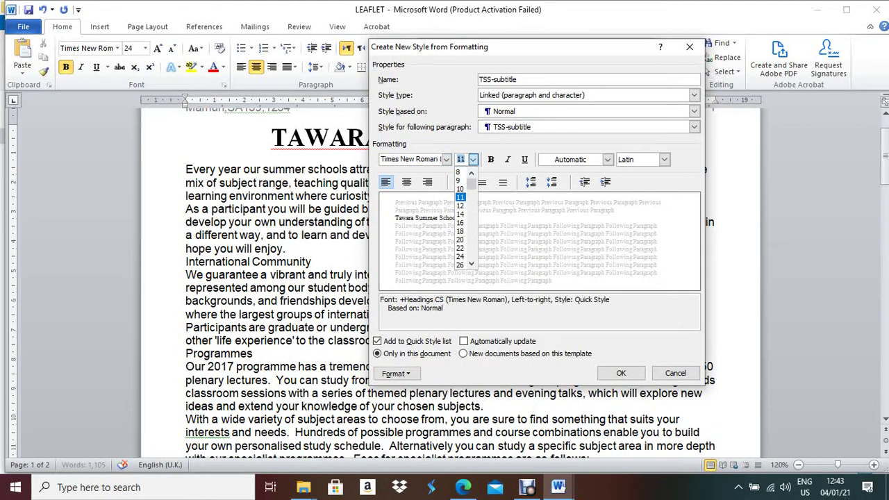
pyautogui.click(461, 223)
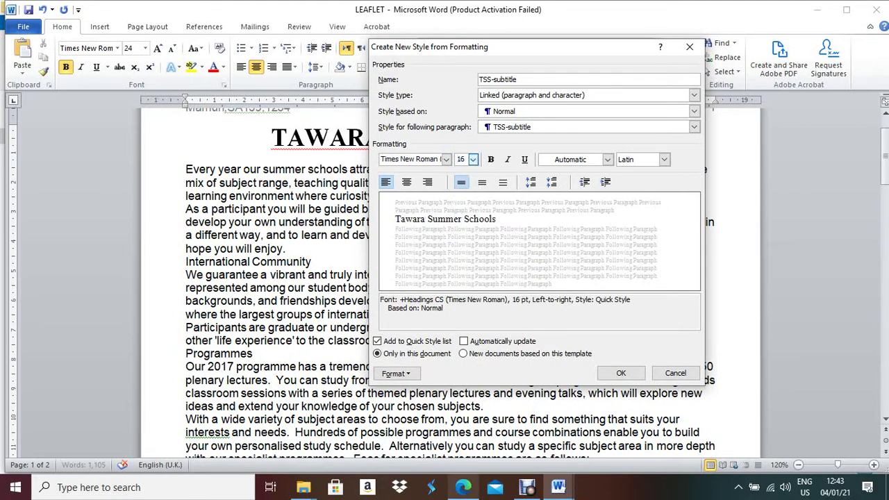
# Make TSS-subtitle right-aligned and italic, confirm its paragraph spacing, and save it
pyautogui.click(463, 487)
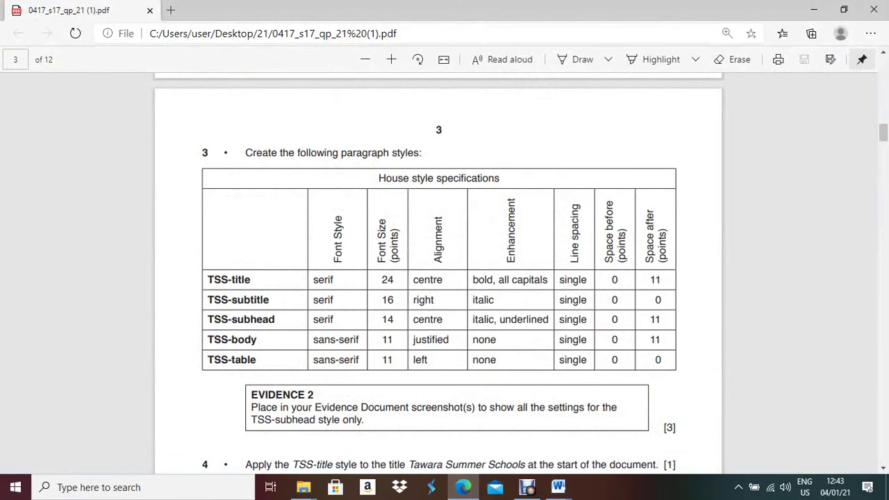
pyautogui.click(559, 487)
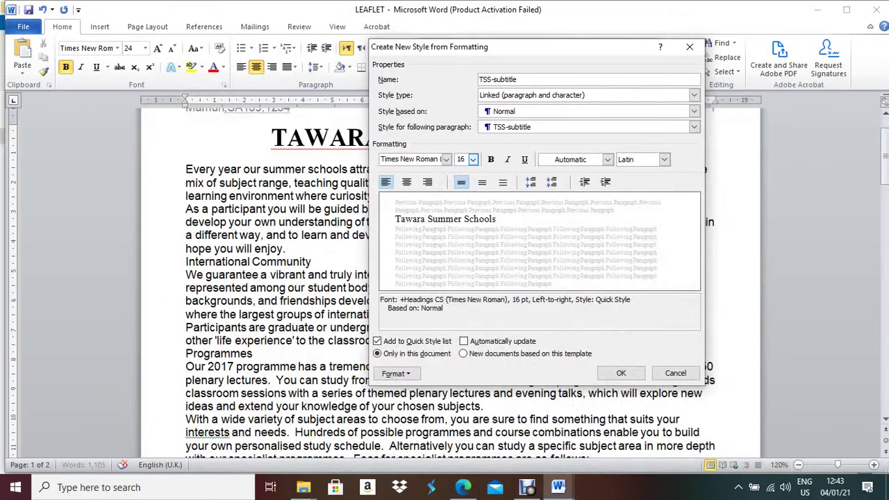
pyautogui.click(427, 182)
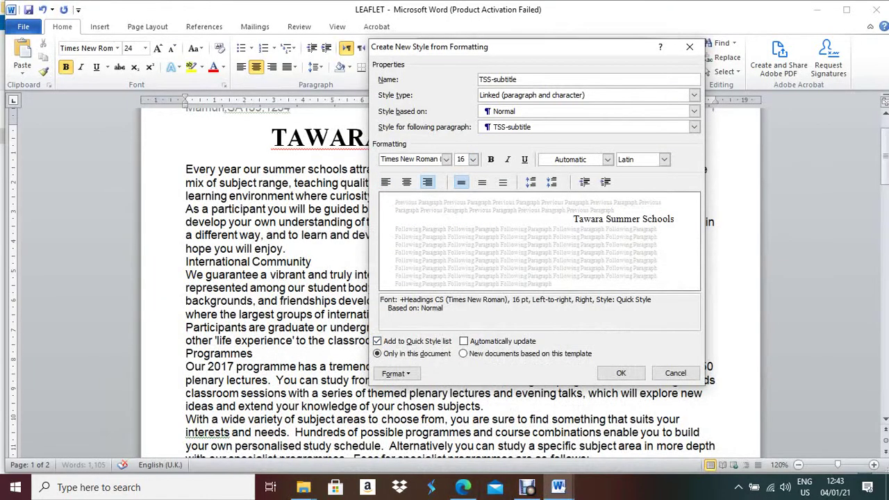
pyautogui.click(507, 159)
pyautogui.click(463, 487)
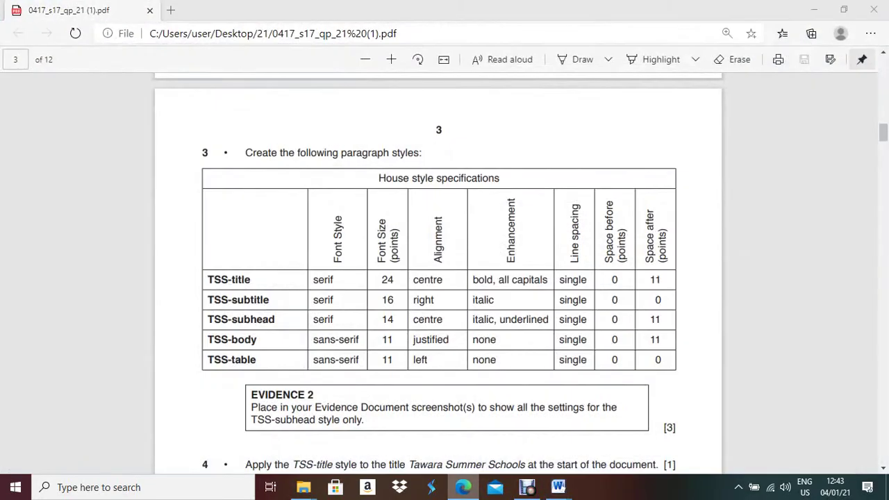
pyautogui.click(558, 487)
pyautogui.click(396, 374)
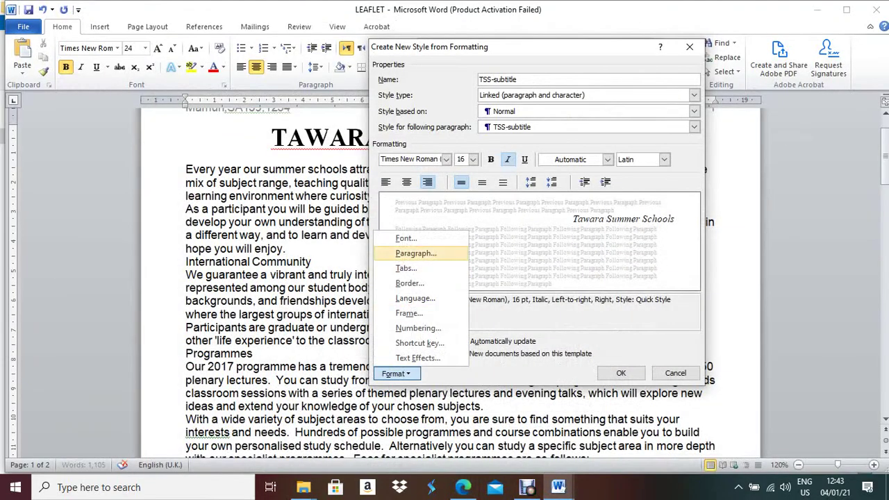
pyautogui.click(416, 252)
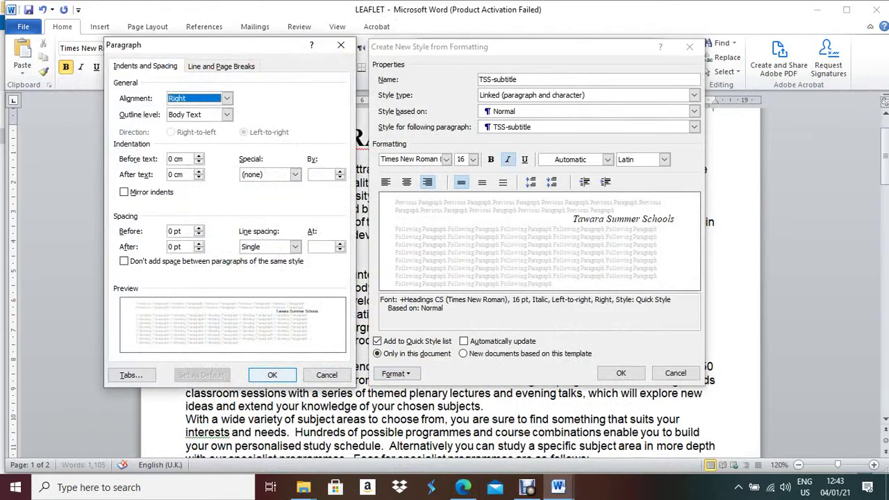
pyautogui.click(272, 375)
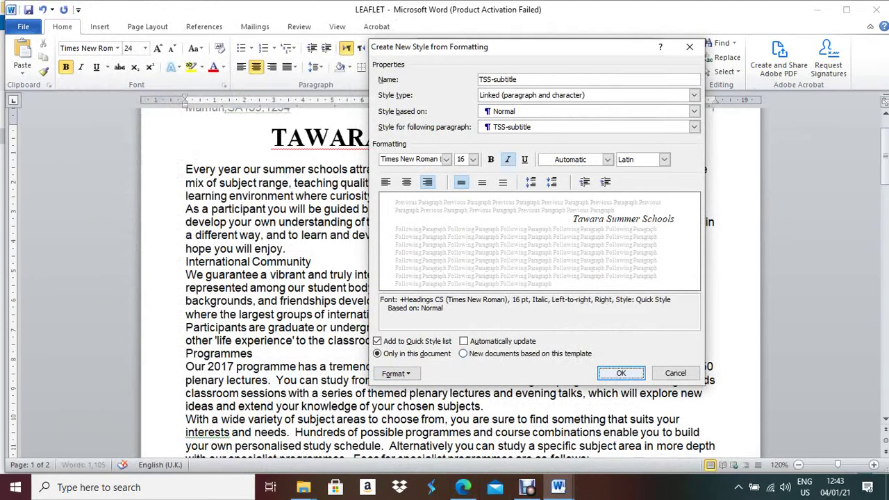
pyautogui.click(621, 373)
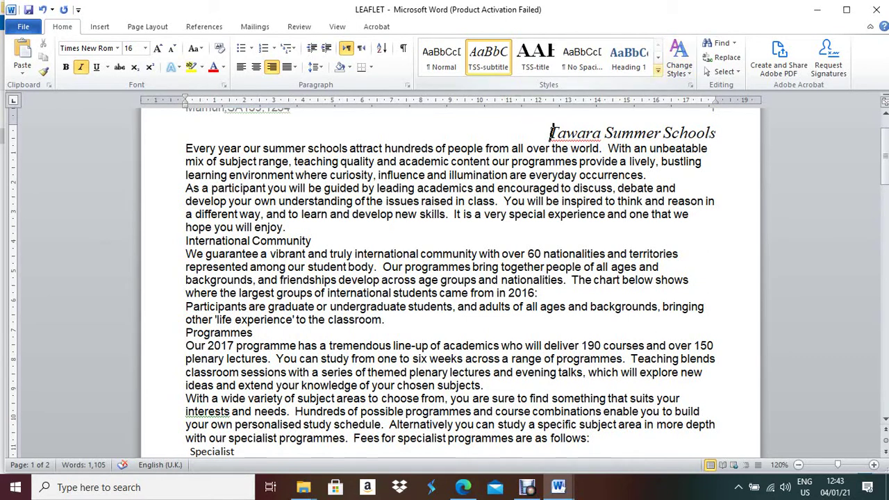
# Create a new style named TSS-subhead based on Normal
pyautogui.click(658, 70)
pyautogui.click(486, 193)
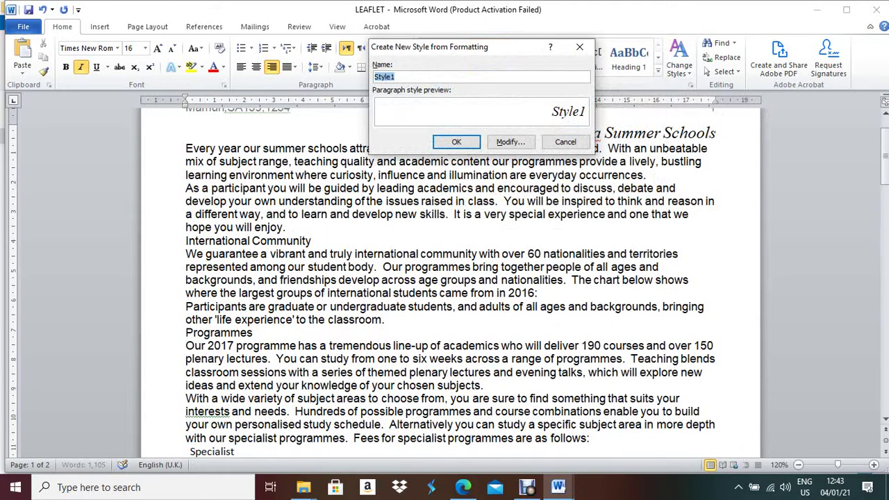
pyautogui.click(463, 487)
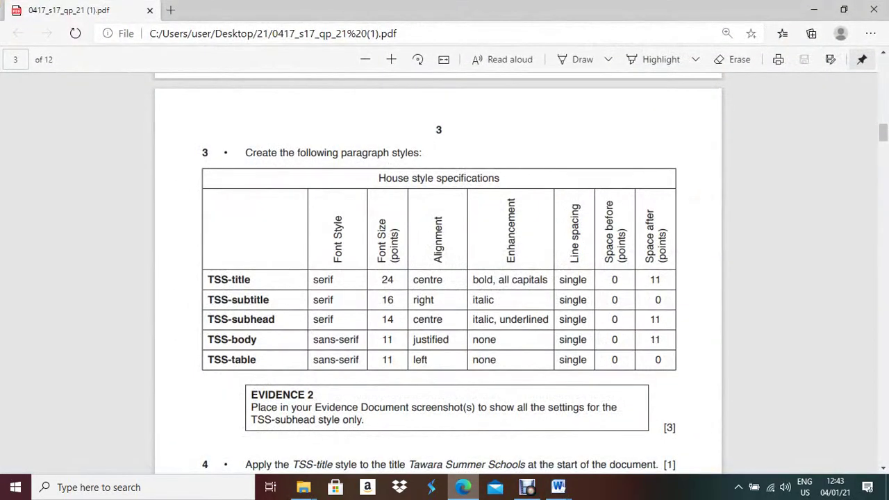
pyautogui.hotkey('alt', 'Tab')
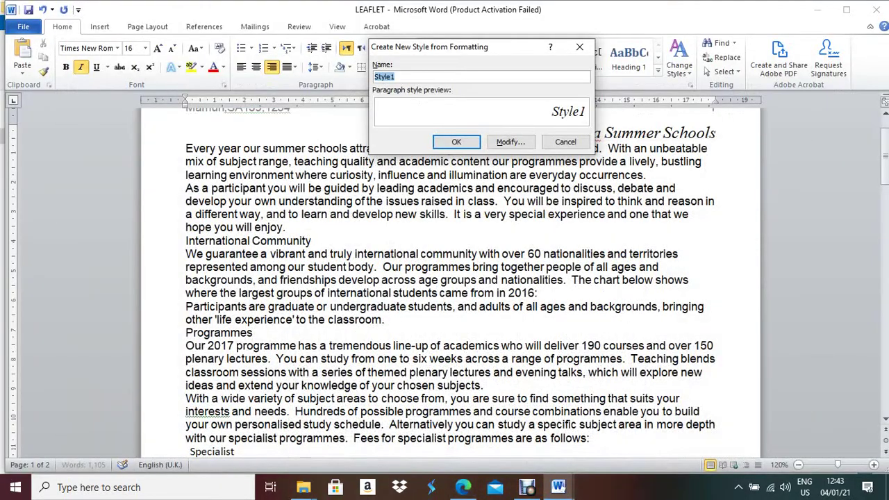
pyautogui.write('TSS-subhead')
pyautogui.click(511, 142)
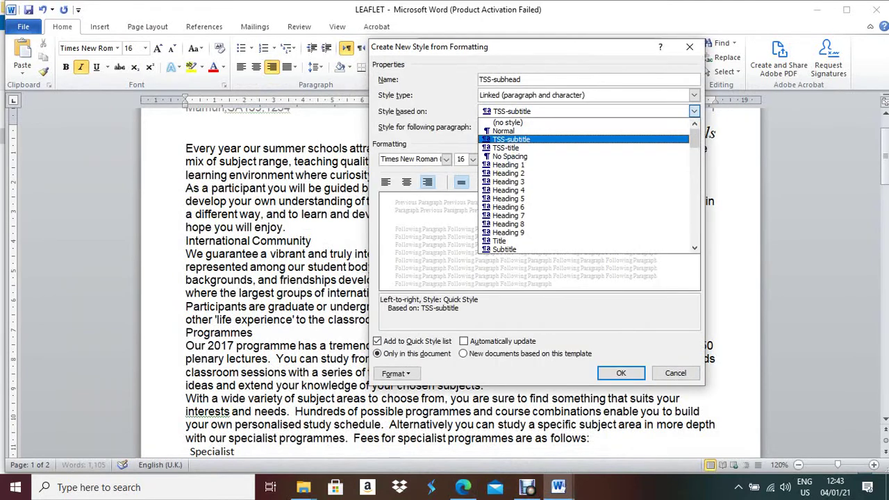
pyautogui.click(695, 112)
pyautogui.click(504, 130)
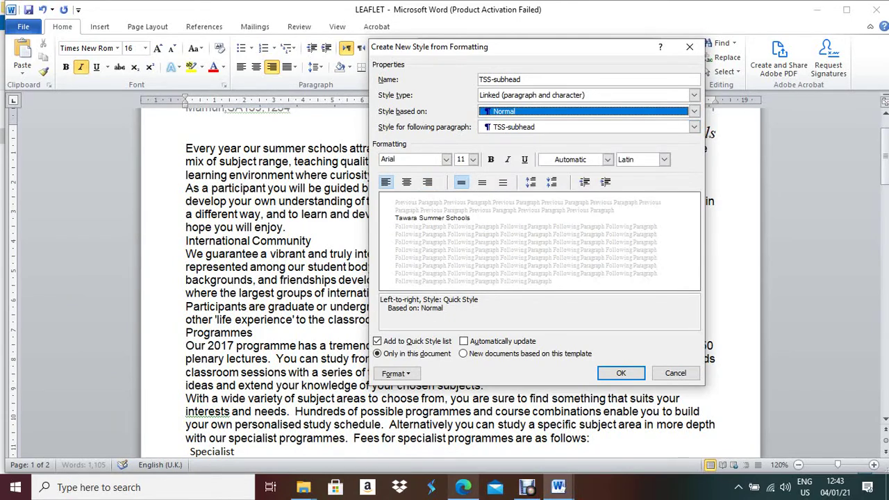
# Set TSS-subhead's font to Times New Roman at 14 pt
pyautogui.click(462, 487)
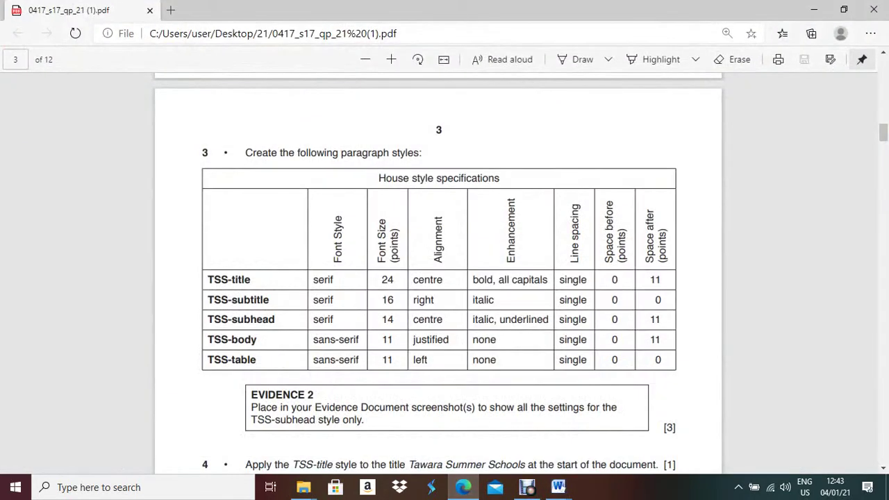
pyautogui.click(463, 487)
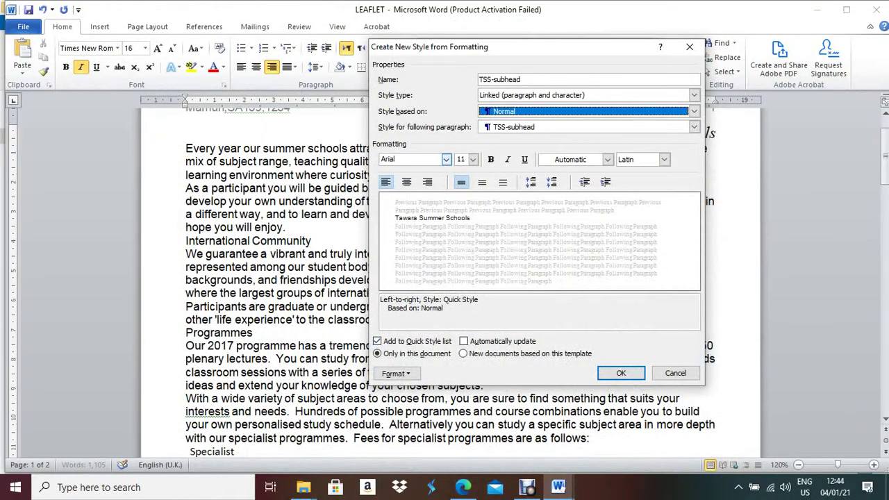
pyautogui.click(396, 159)
pyautogui.write('Times New Roman')
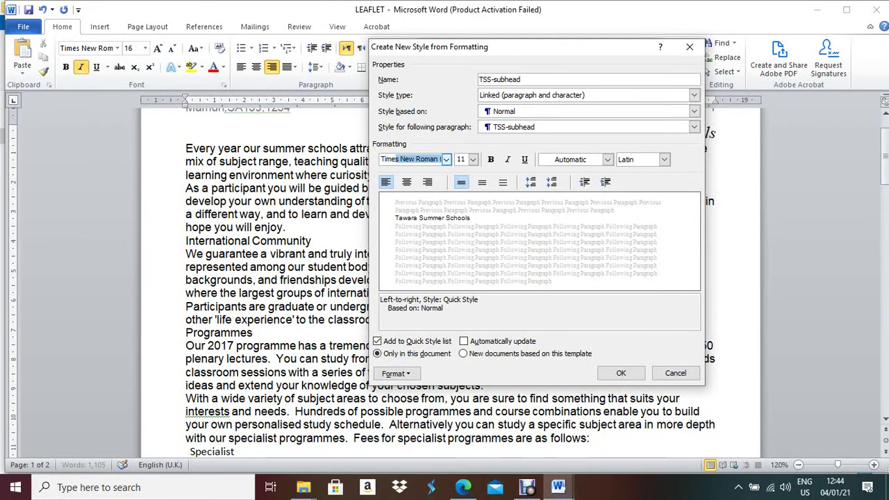
pyautogui.press('Tab')
pyautogui.hotkey('alt', 'Down')
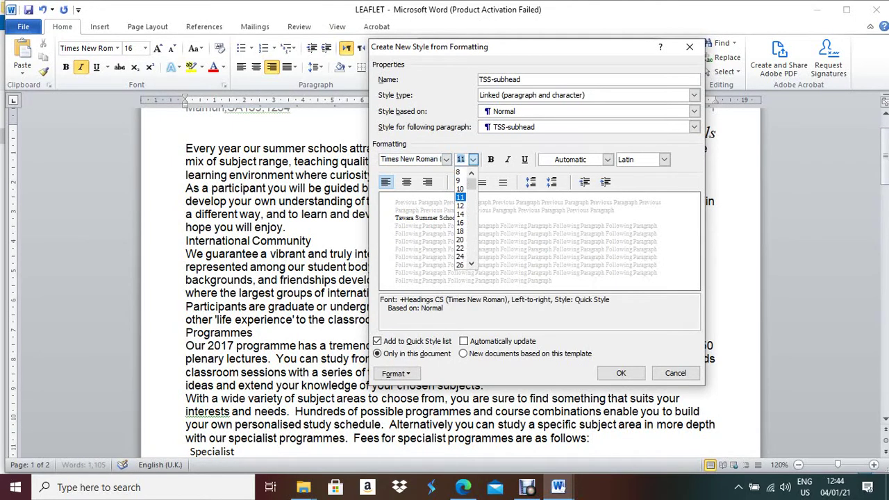
pyautogui.press('Down')
pyautogui.press('Down')
pyautogui.press('Return')
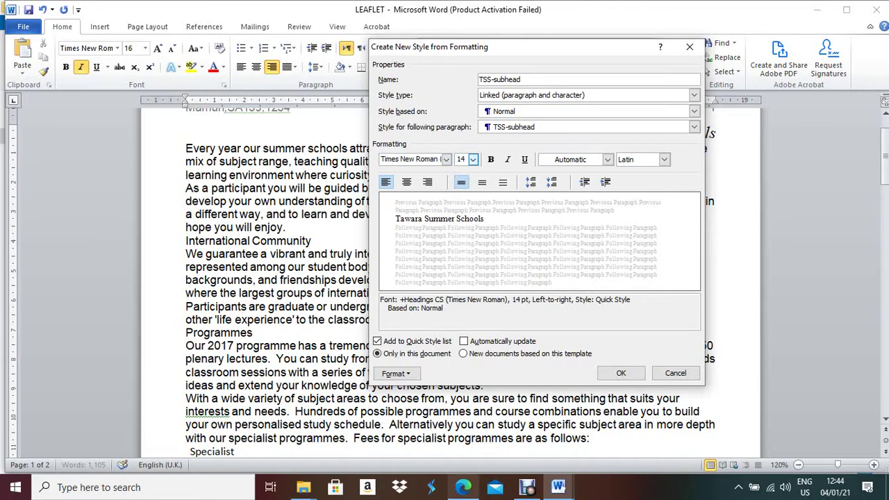
# Make TSS-subhead centred, italic and underlined
pyautogui.click(462, 487)
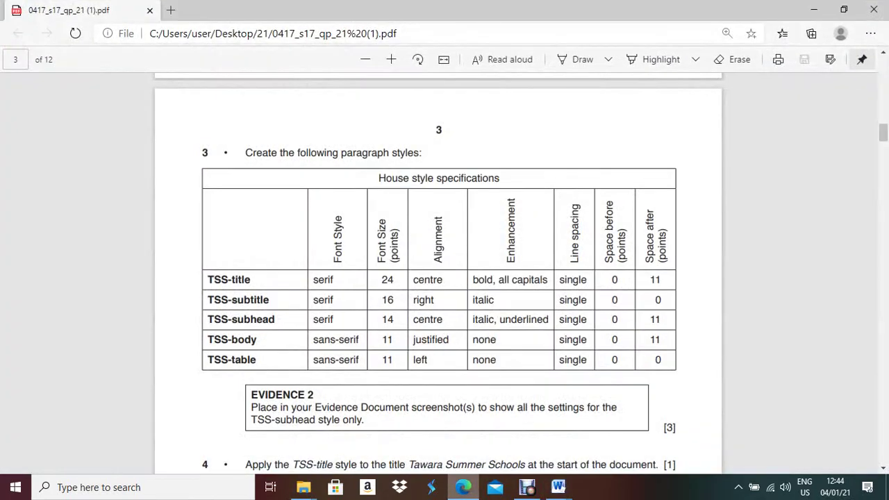
pyautogui.click(463, 487)
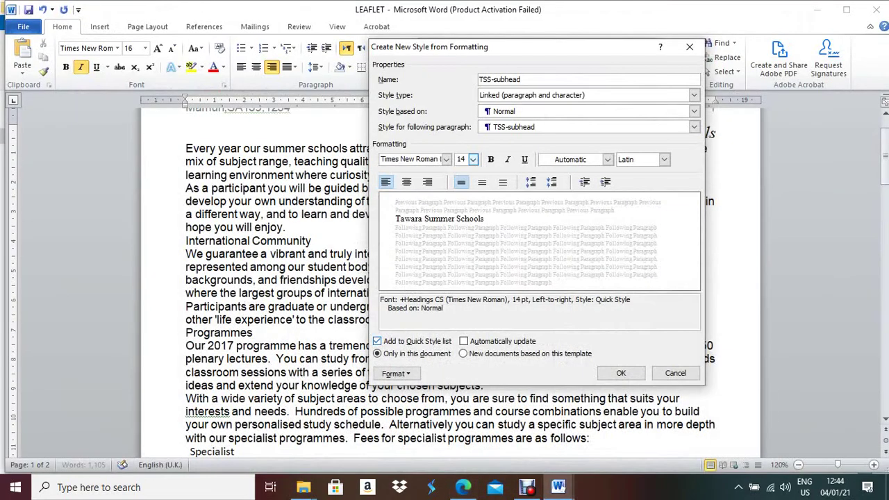
pyautogui.click(406, 182)
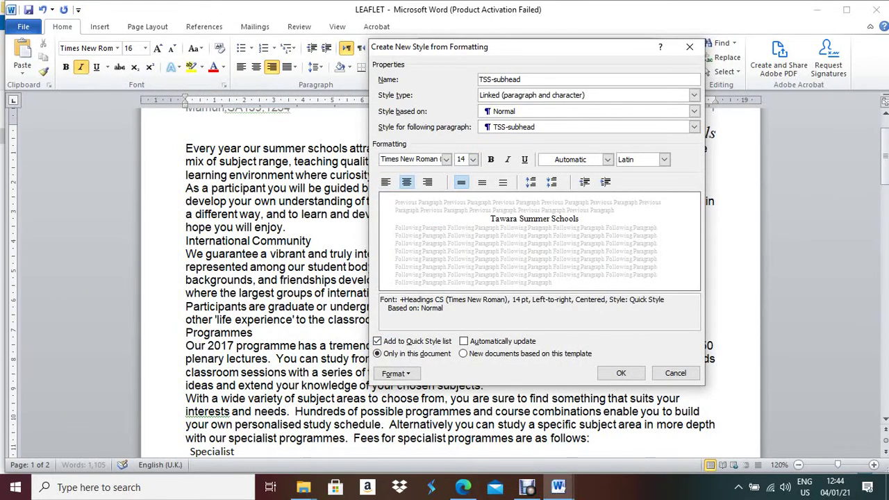
pyautogui.click(508, 159)
pyautogui.click(525, 159)
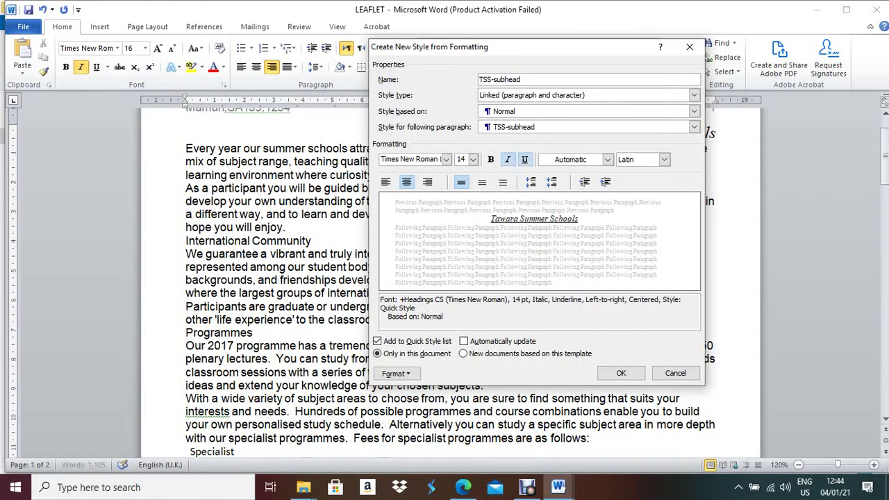
pyautogui.hotkey('alt', 'Tab')
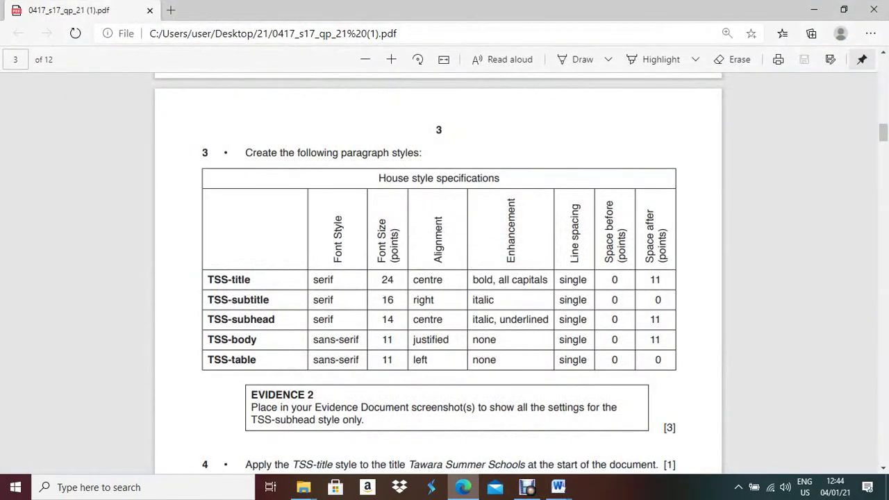
pyautogui.hotkey('alt', 'Tab')
# Give TSS-subhead 11 pt spacing after and save the style
pyautogui.click(396, 373)
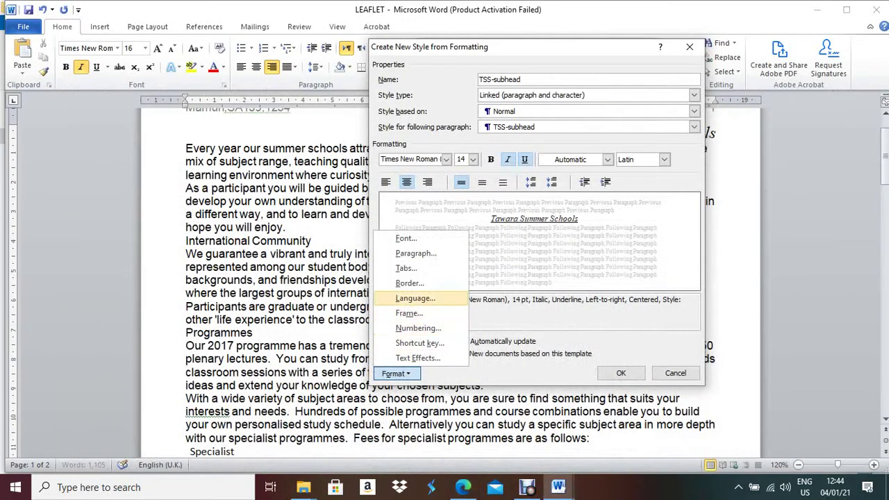
pyautogui.click(403, 254)
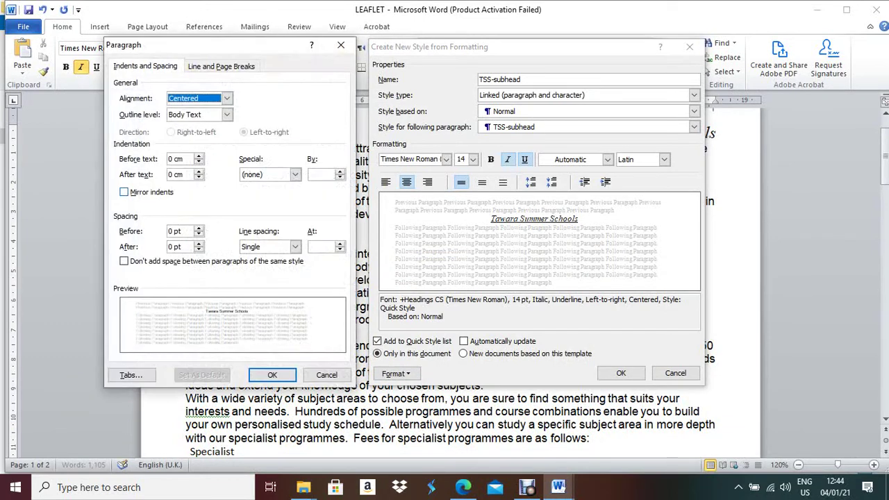
pyautogui.click(170, 247)
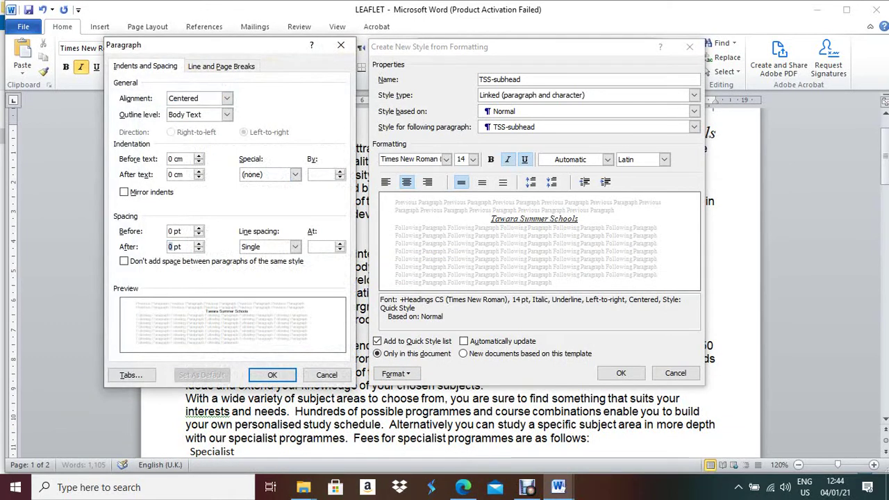
pyautogui.write('11')
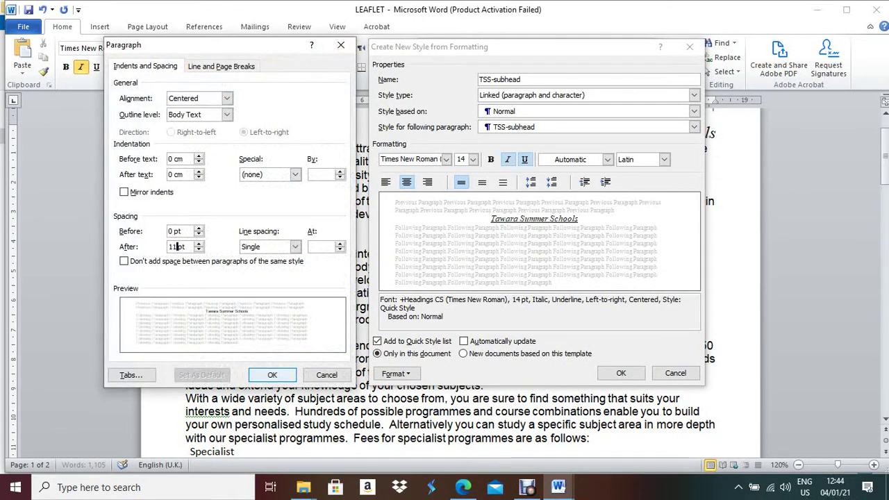
pyautogui.click(273, 375)
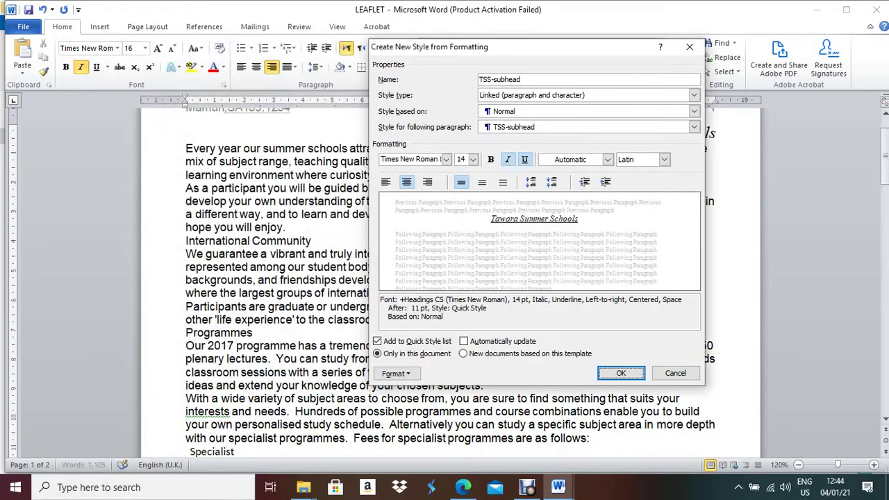
pyautogui.click(621, 373)
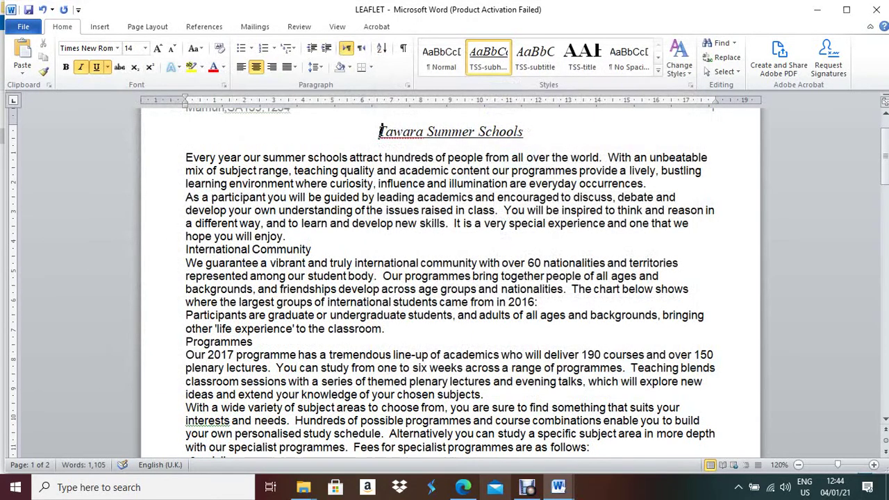
# Save the selection as a new quick style named TSS-body
pyautogui.hotkey('alt', 'Tab')
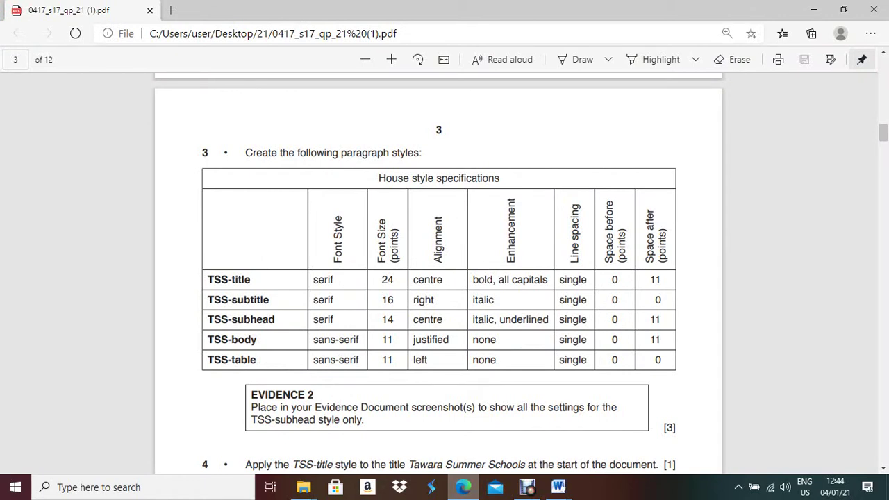
pyautogui.hotkey('alt', 'Tab')
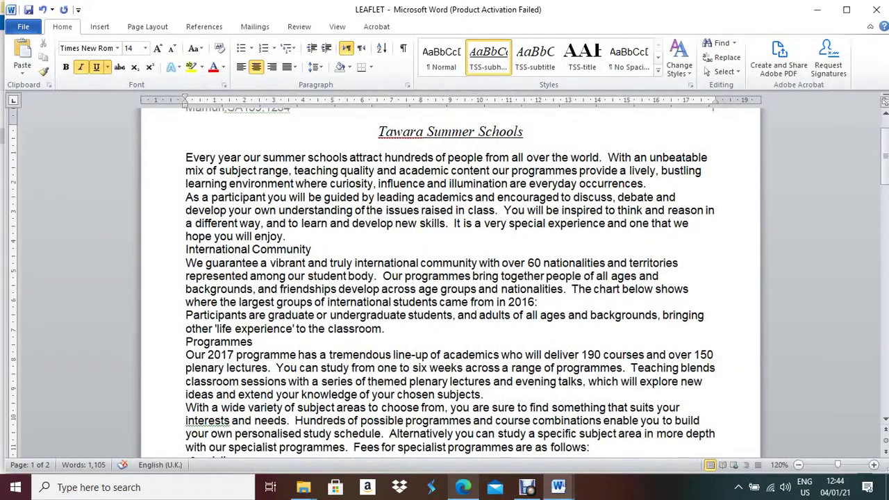
pyautogui.hotkey('alt', 'Tab')
pyautogui.hotkey('alt', 'Tab')
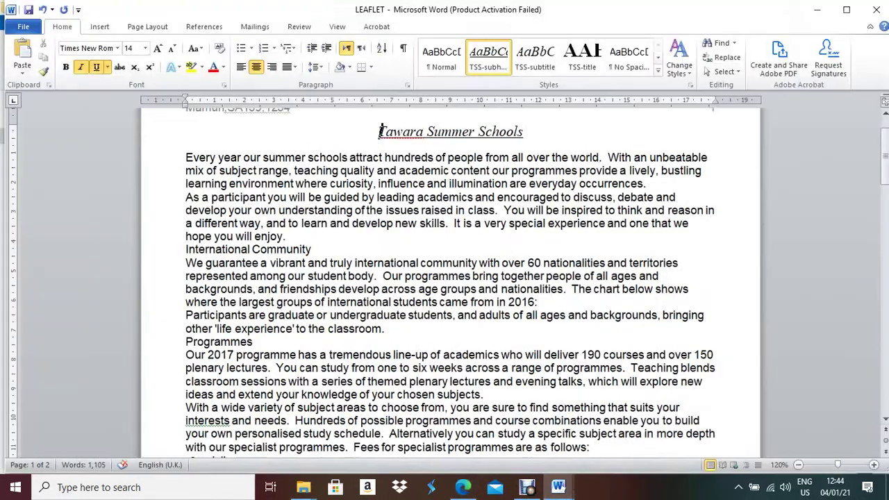
pyautogui.click(658, 70)
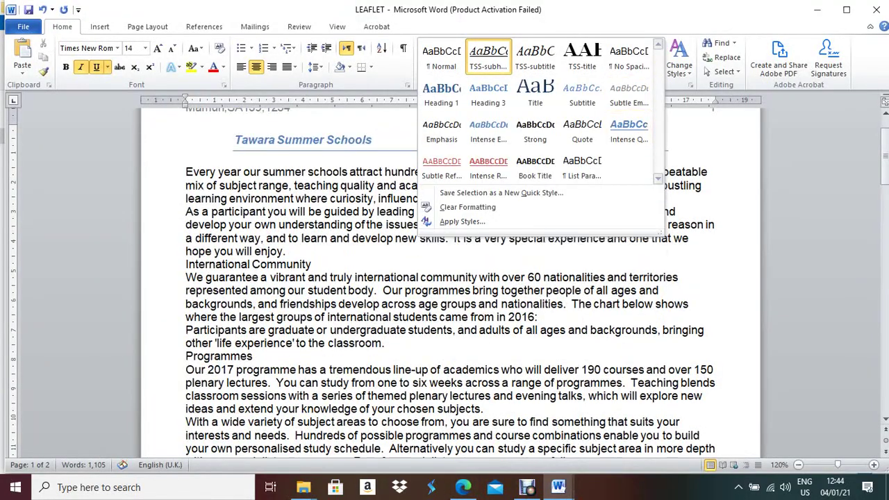
pyautogui.click(502, 192)
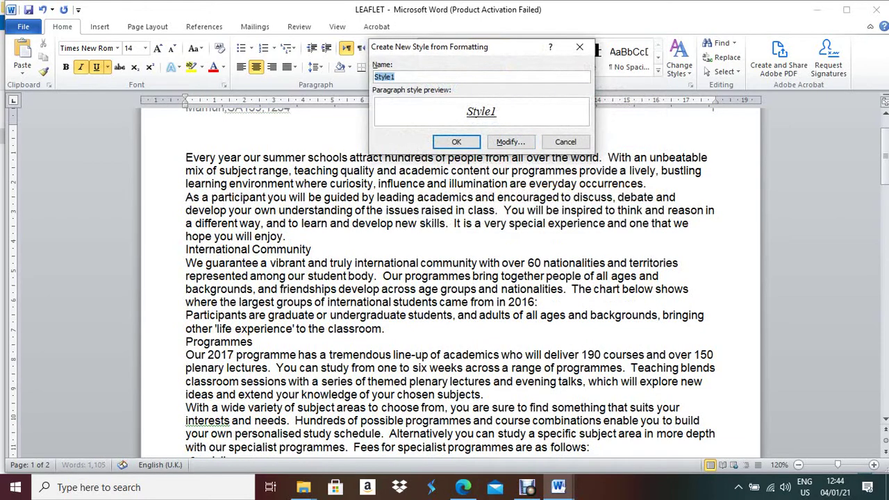
pyautogui.write('TSS-body')
# Base TSS-body on Normal, keeping Arial 11 pt
pyautogui.click(510, 141)
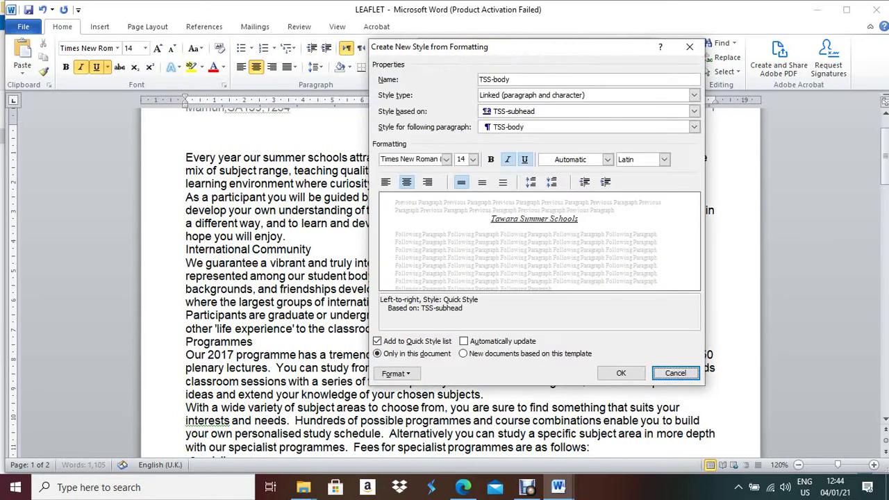
pyautogui.click(694, 111)
pyautogui.click(504, 138)
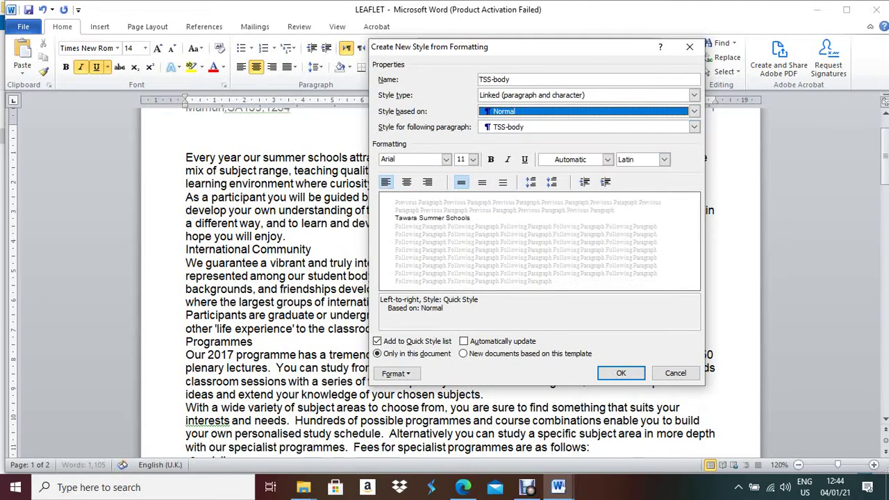
pyautogui.click(463, 487)
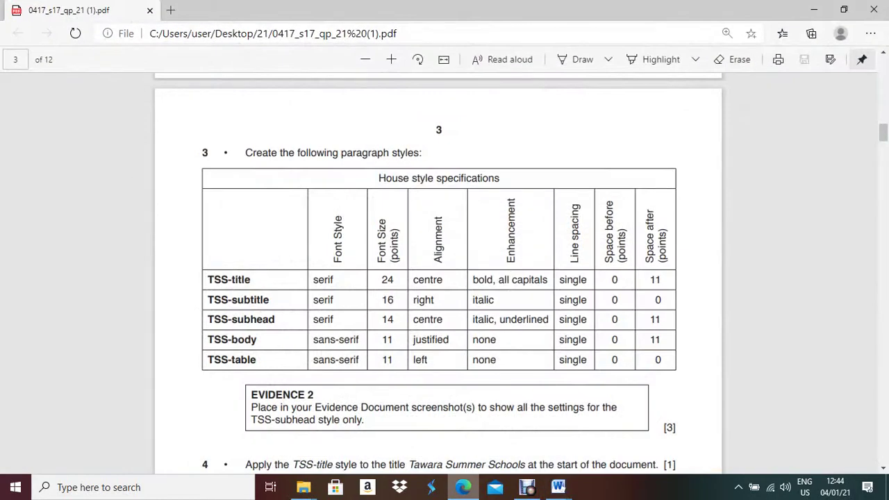
pyautogui.click(463, 487)
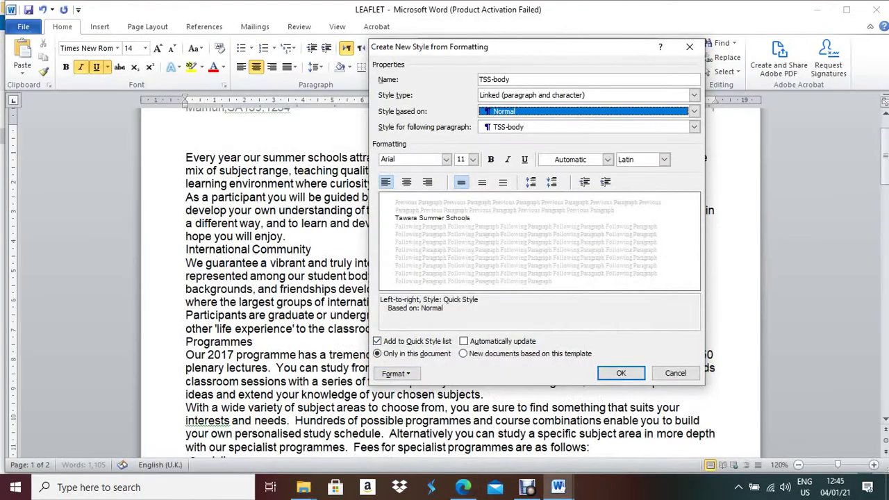
pyautogui.click(462, 487)
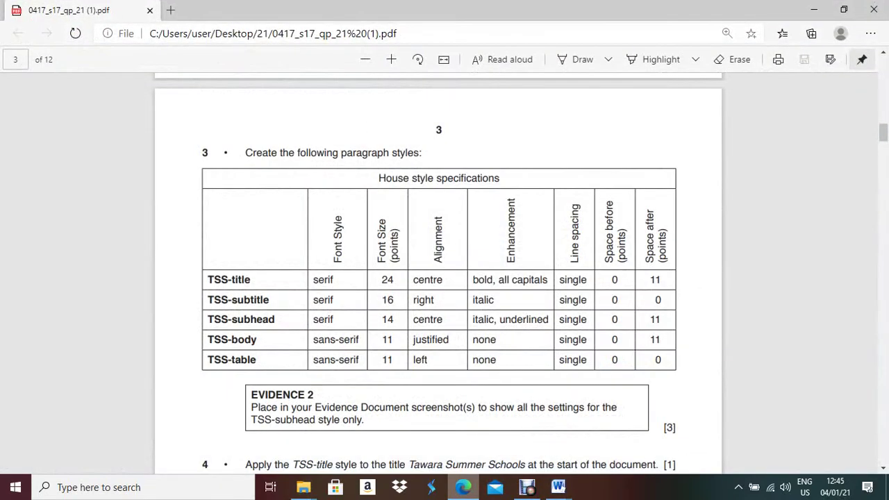
pyautogui.click(463, 487)
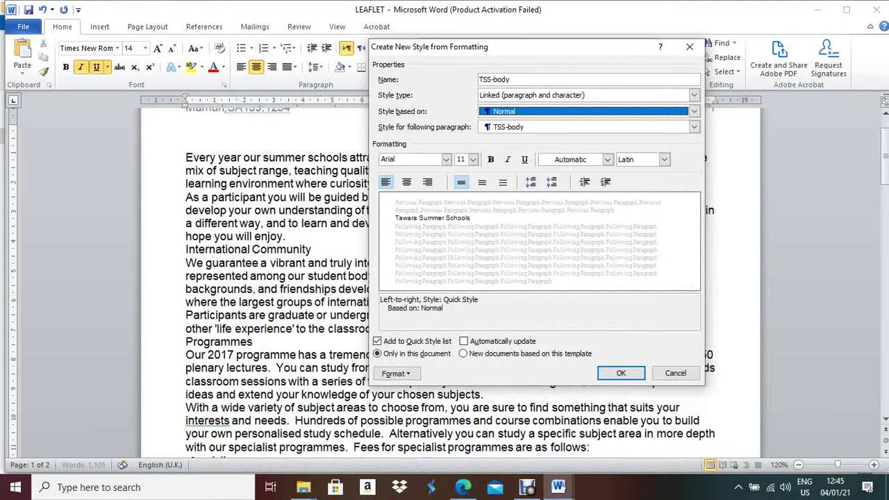
pyautogui.click(396, 373)
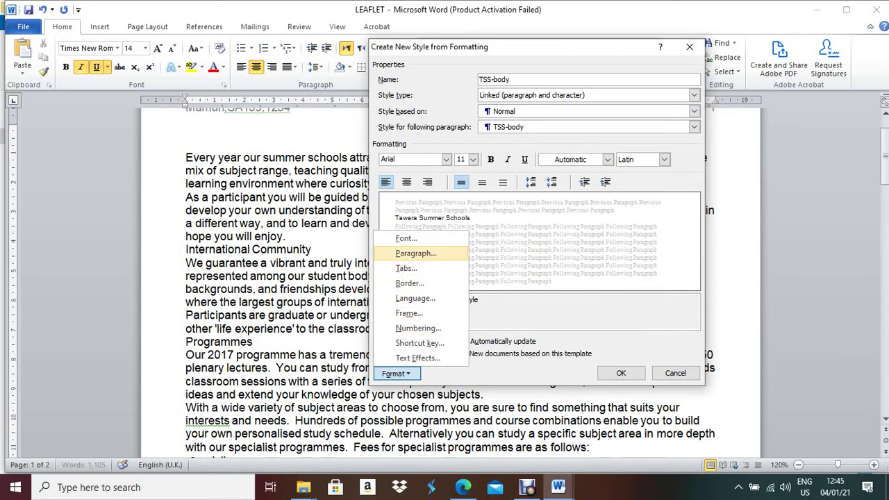
# Set TSS-body's paragraph alignment to Justified
pyautogui.click(415, 253)
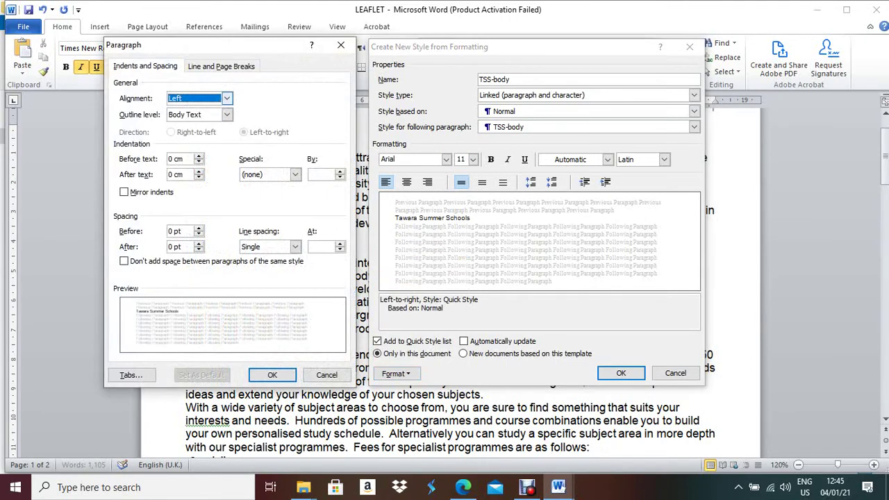
pyautogui.hotkey('alt', 'Down')
pyautogui.press('Down')
pyautogui.press('Down')
pyautogui.press('Down')
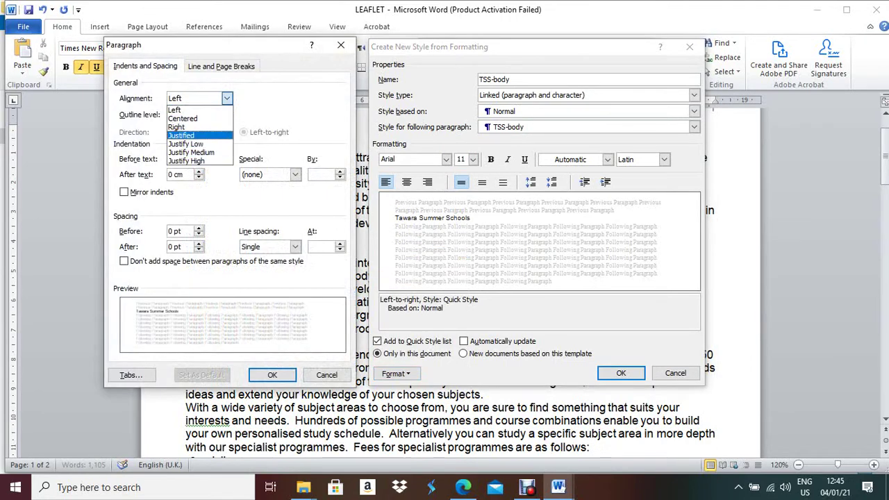
pyautogui.press('Return')
pyautogui.click(273, 375)
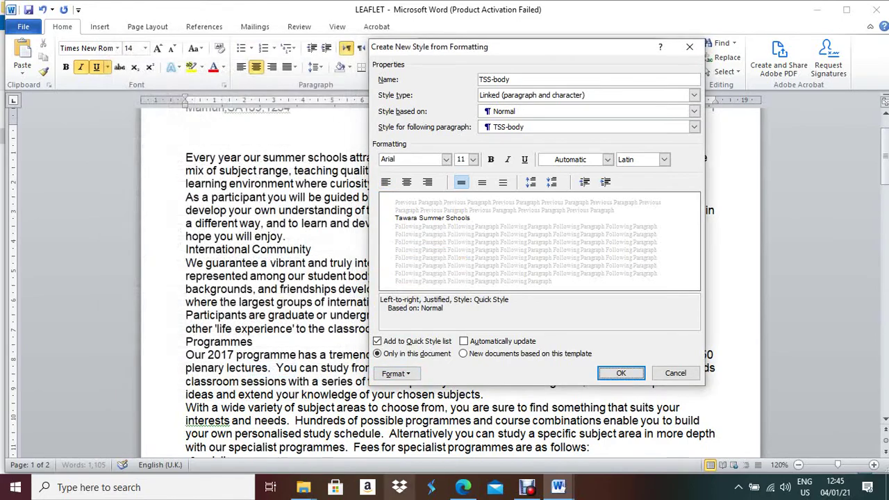
pyautogui.click(463, 487)
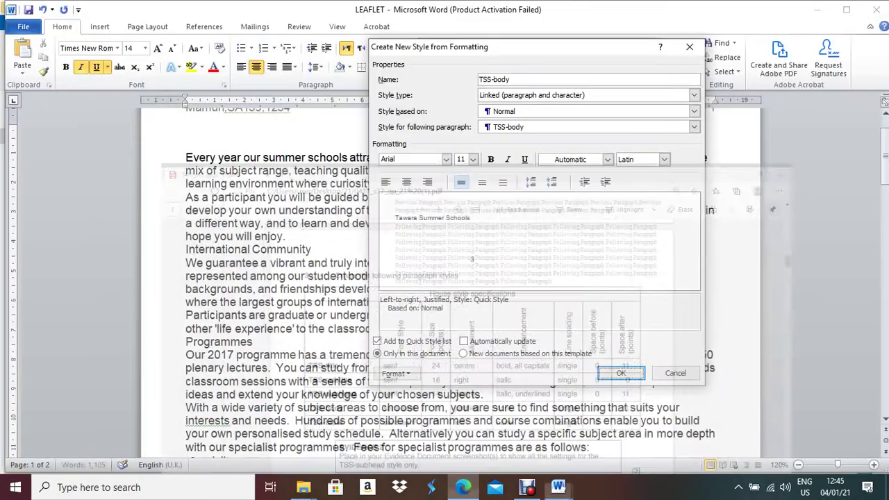
pyautogui.click(464, 488)
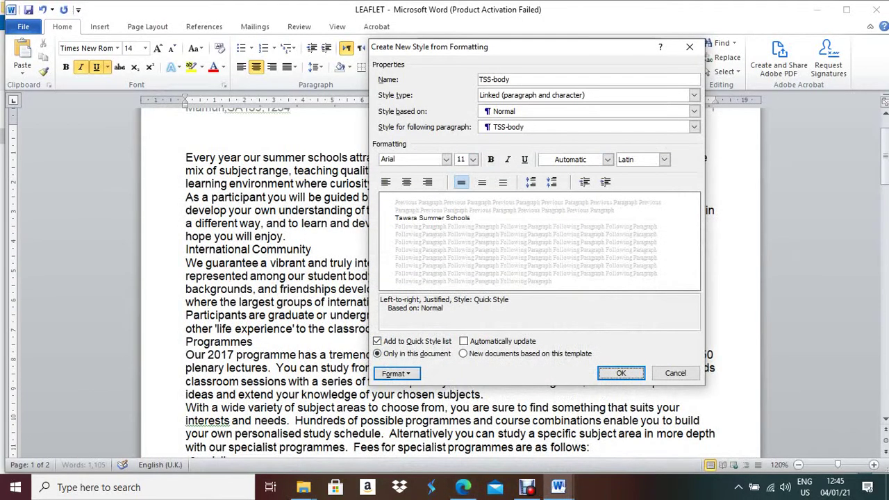
# Give TSS-body 11 pt spacing after and save the style
pyautogui.click(396, 374)
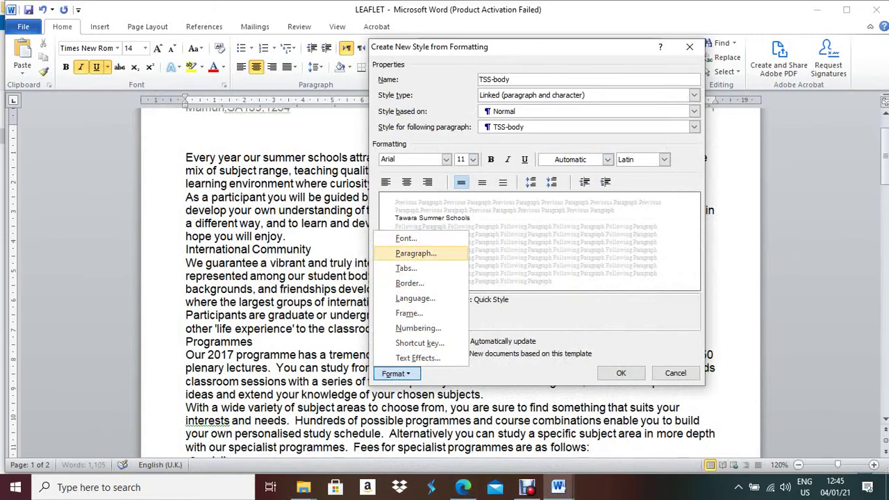
pyautogui.click(416, 253)
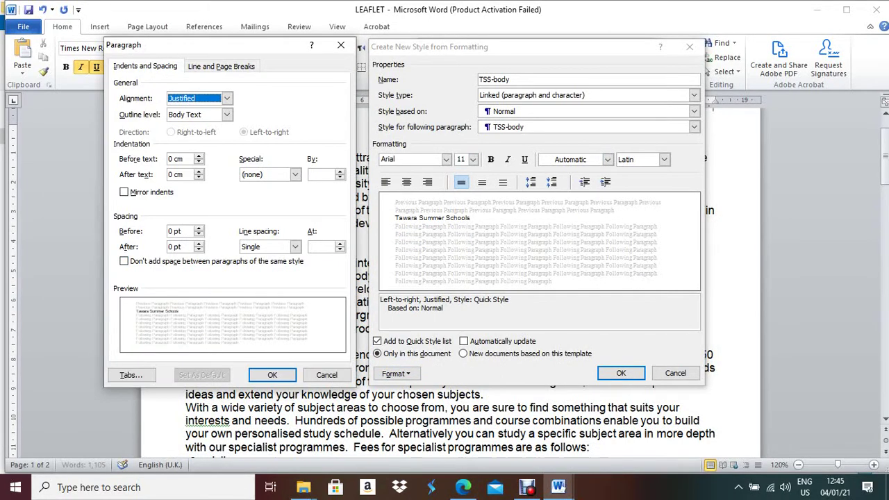
pyautogui.hotkey('alt', 'f')
pyautogui.write('11')
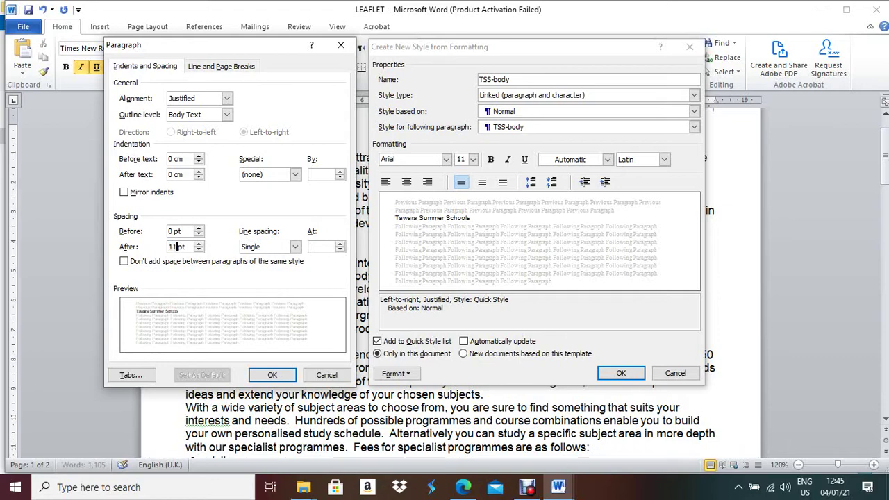
pyautogui.press('Return')
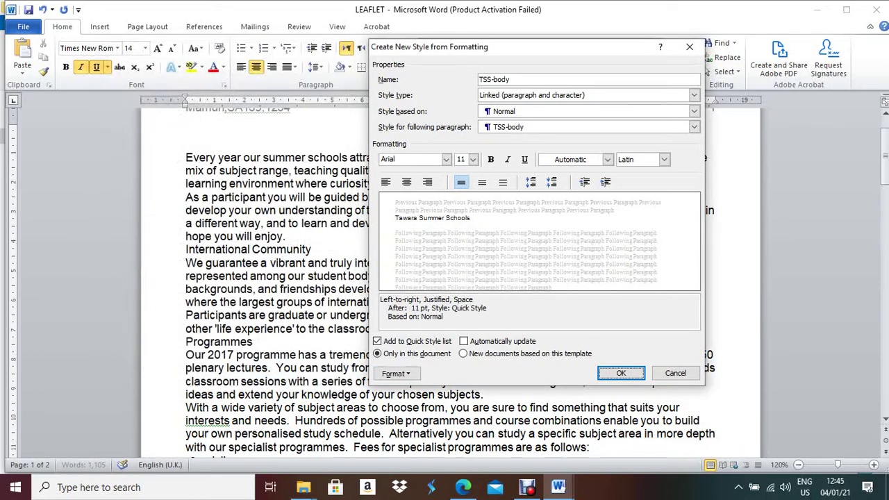
pyautogui.press('Return')
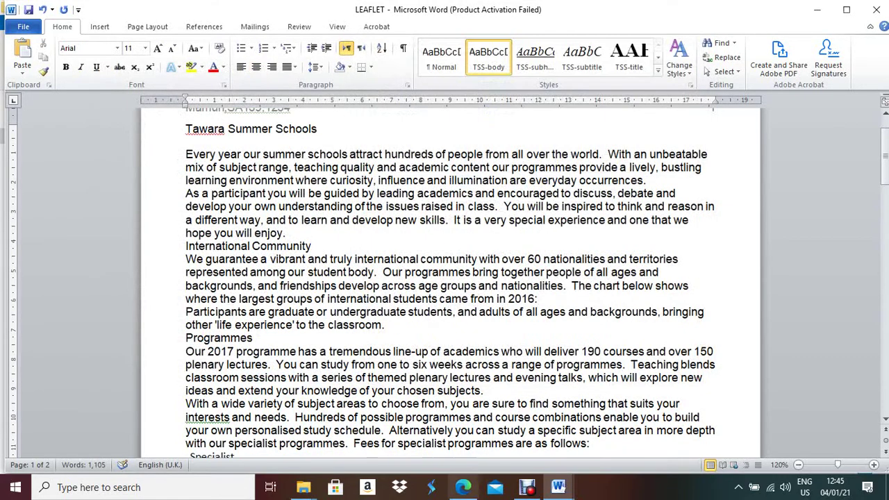
pyautogui.click(463, 487)
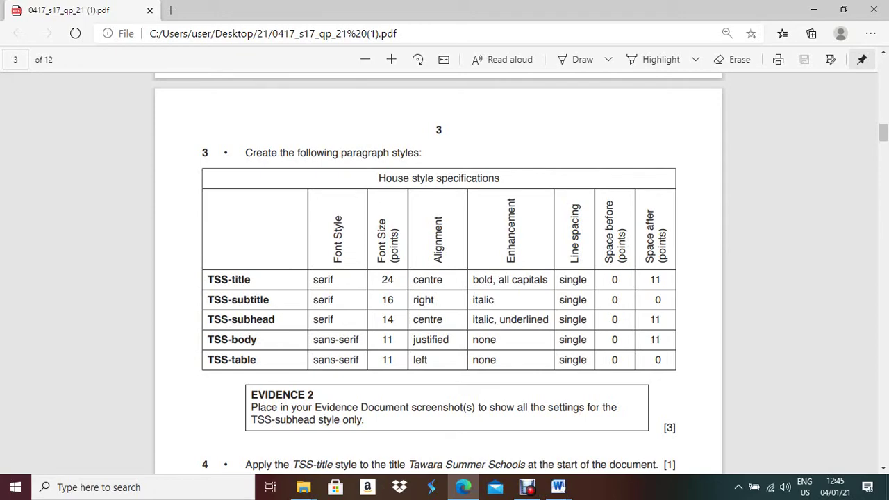
pyautogui.hotkey('alt', 'Tab')
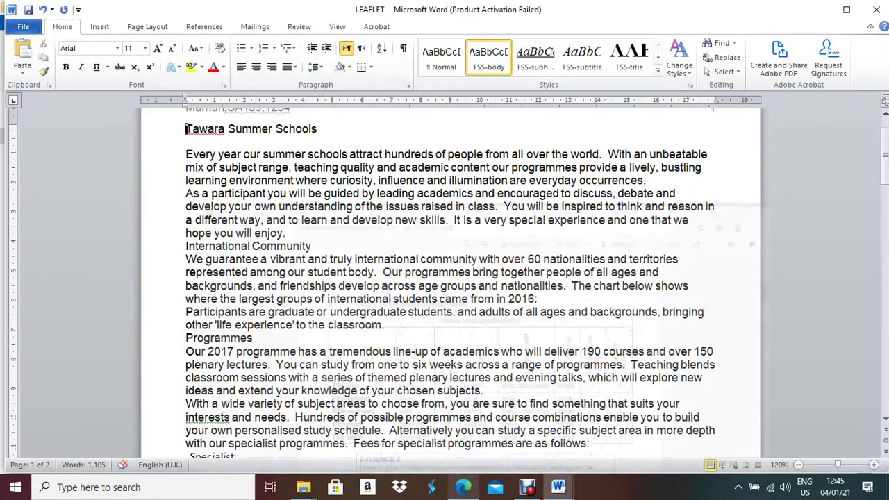
# Start a new quick style from the current formatting named TSS-table
pyautogui.click(658, 71)
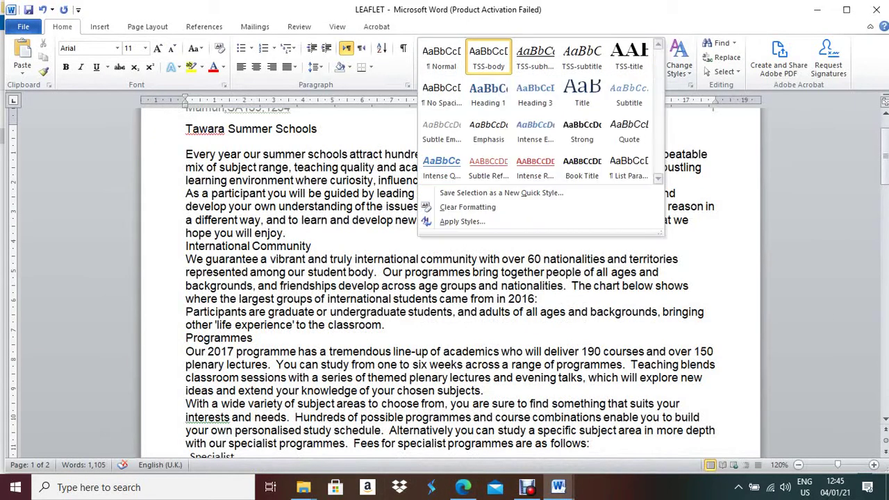
pyautogui.click(502, 193)
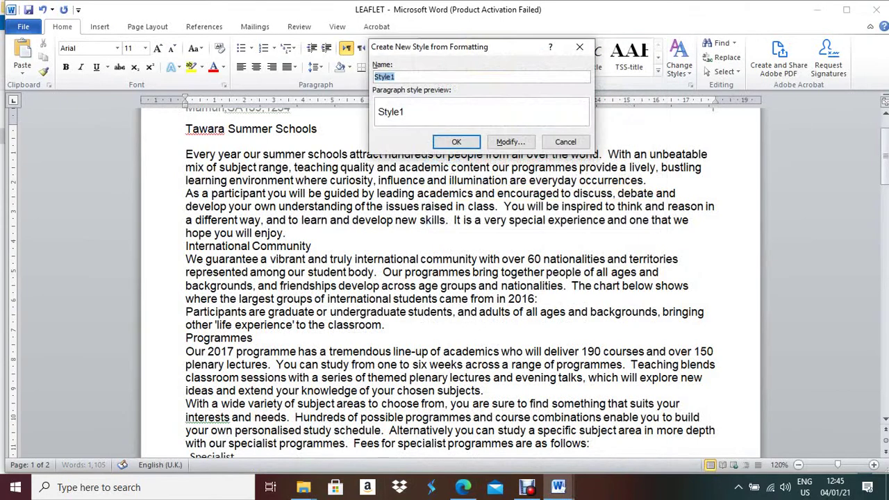
pyautogui.write('TSS-table')
pyautogui.click(511, 141)
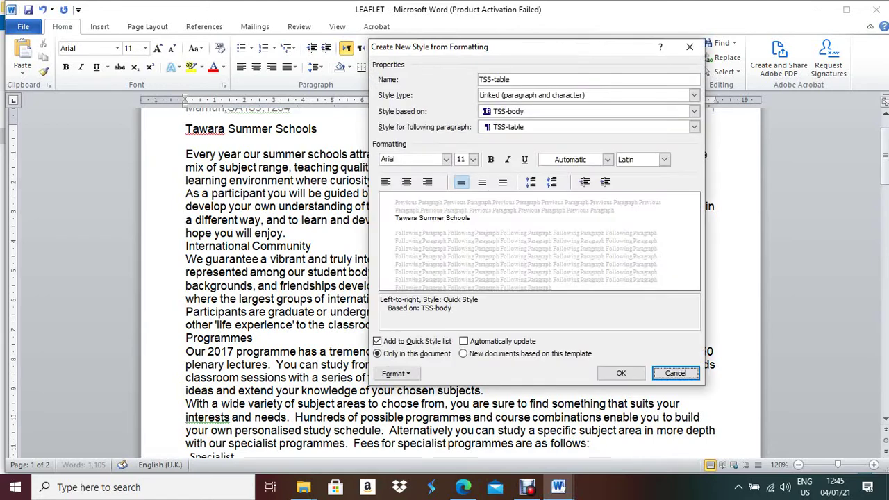
# Make TSS-table left-aligned, checking the PDF's style table for the settings
pyautogui.click(462, 487)
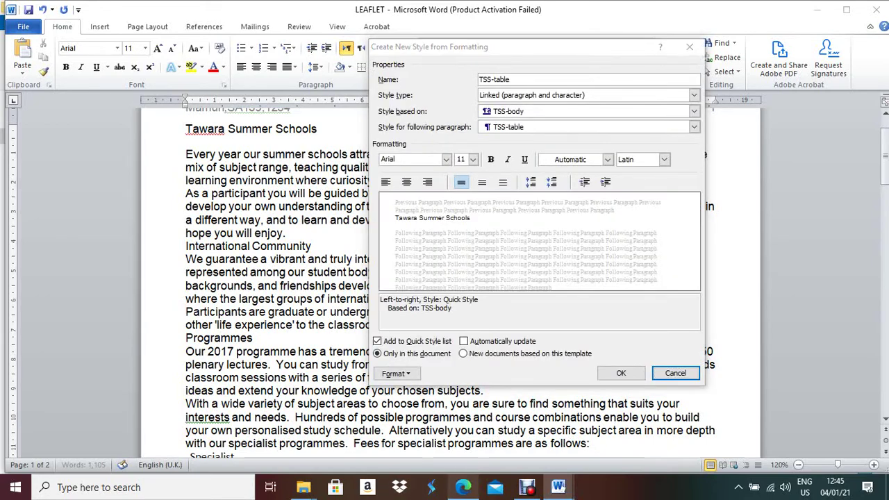
pyautogui.click(559, 487)
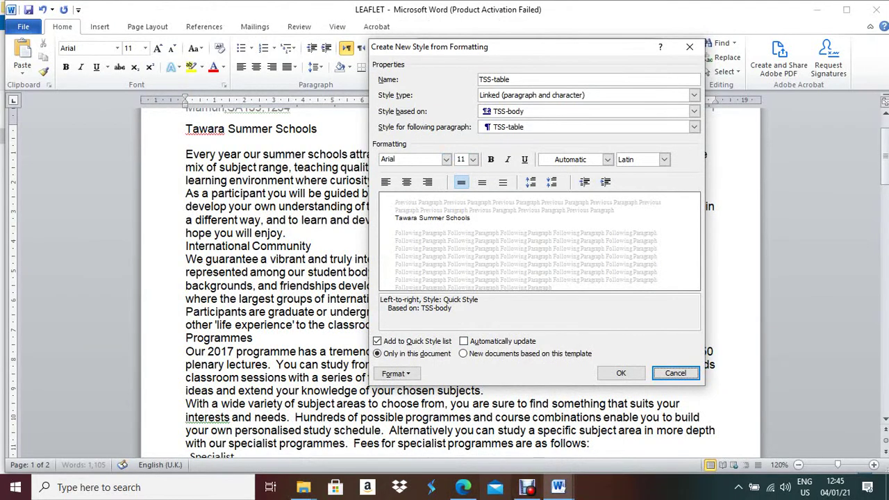
pyautogui.click(463, 487)
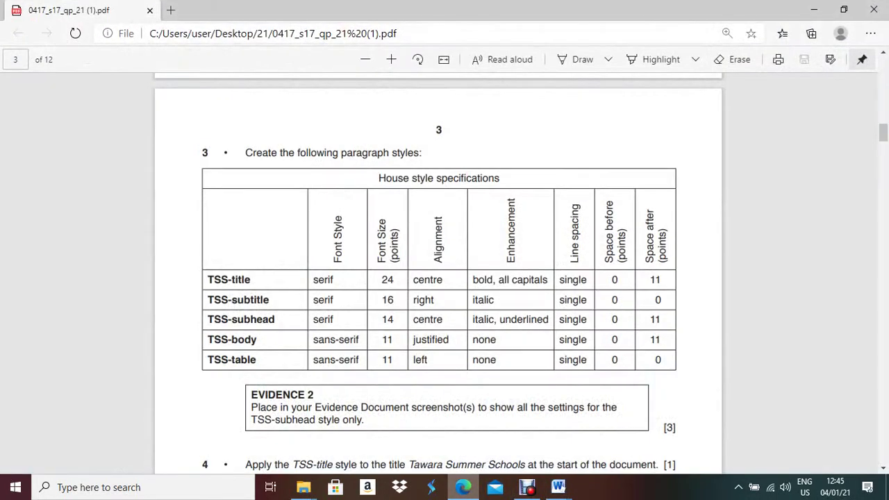
pyautogui.click(559, 487)
pyautogui.click(386, 182)
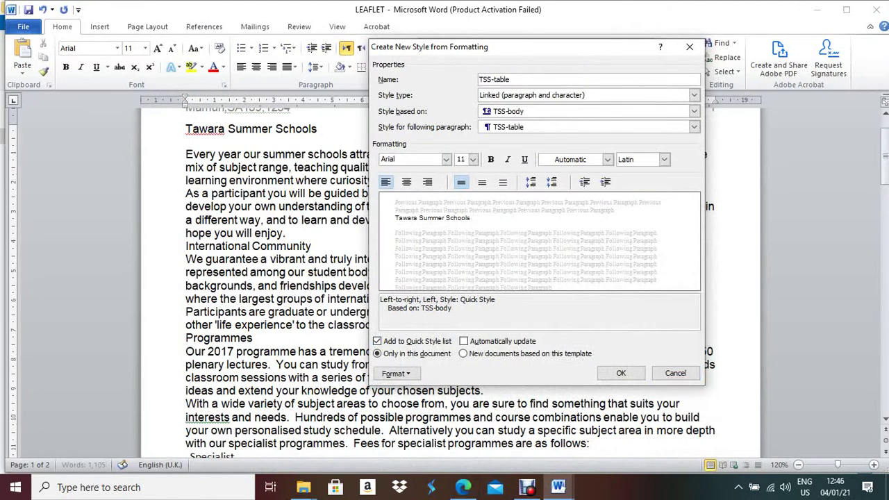
pyautogui.click(463, 487)
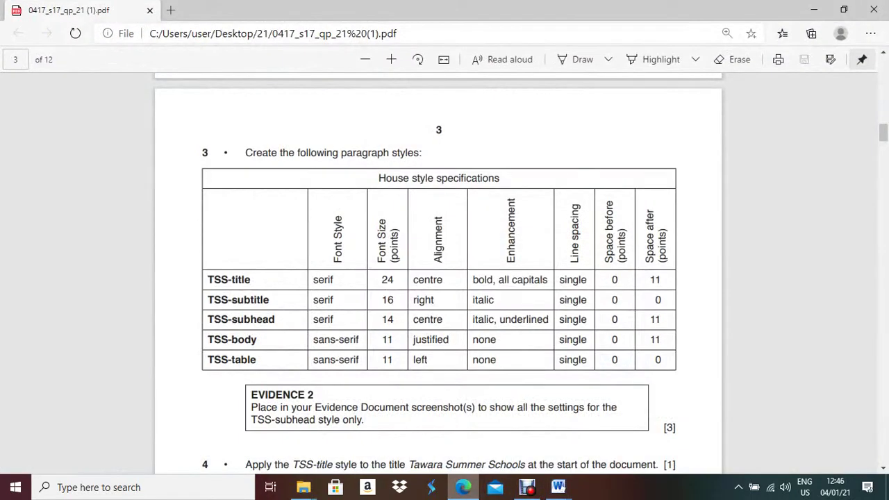
pyautogui.click(558, 487)
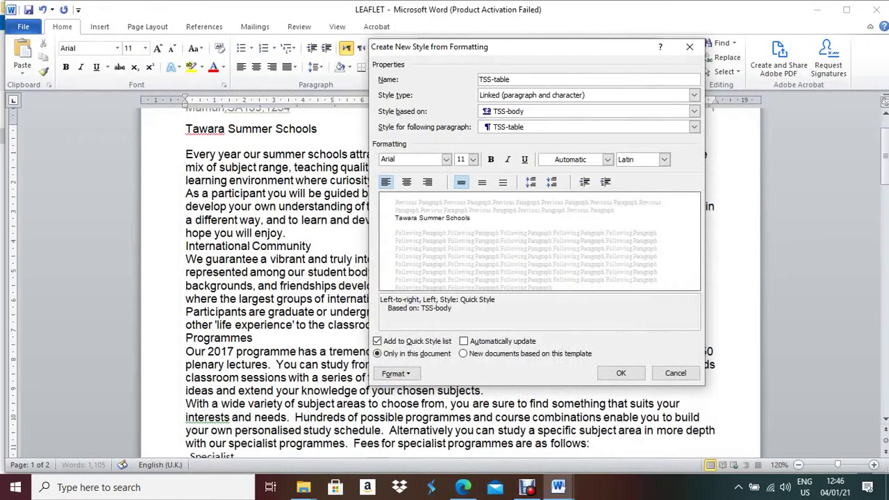
# Base the TSS-table style on Normal
pyautogui.click(395, 373)
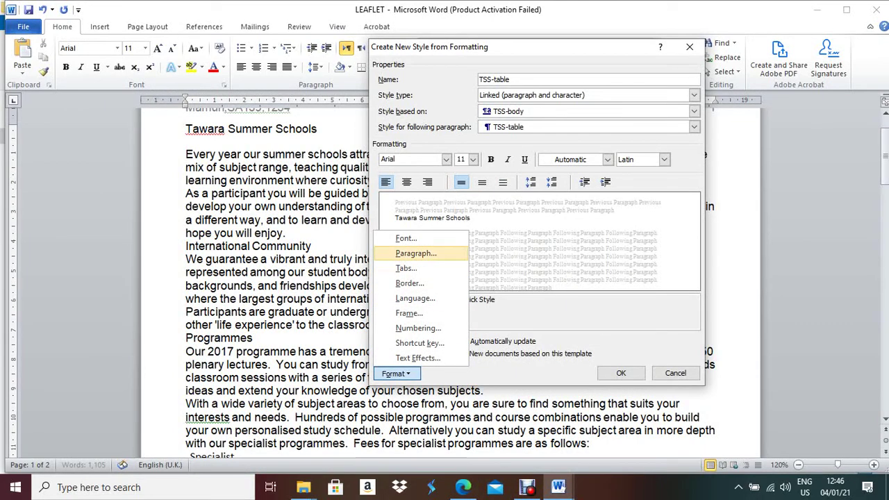
pyautogui.click(414, 254)
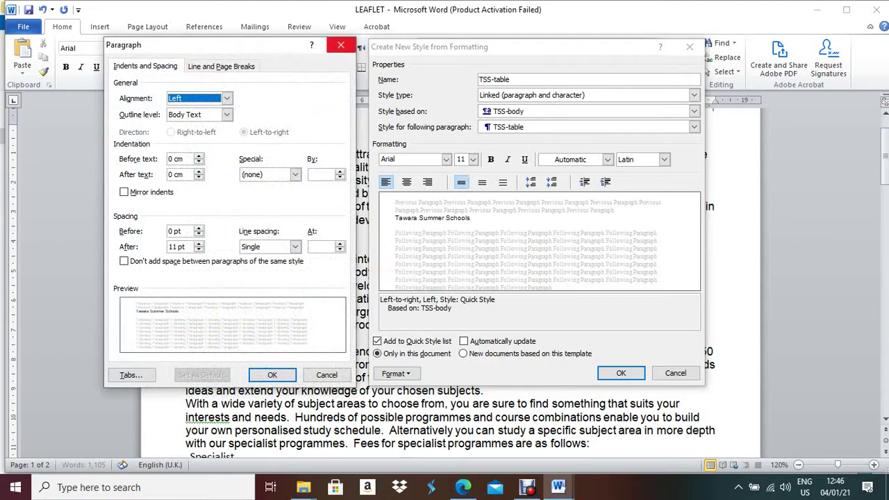
pyautogui.click(341, 45)
pyautogui.click(694, 111)
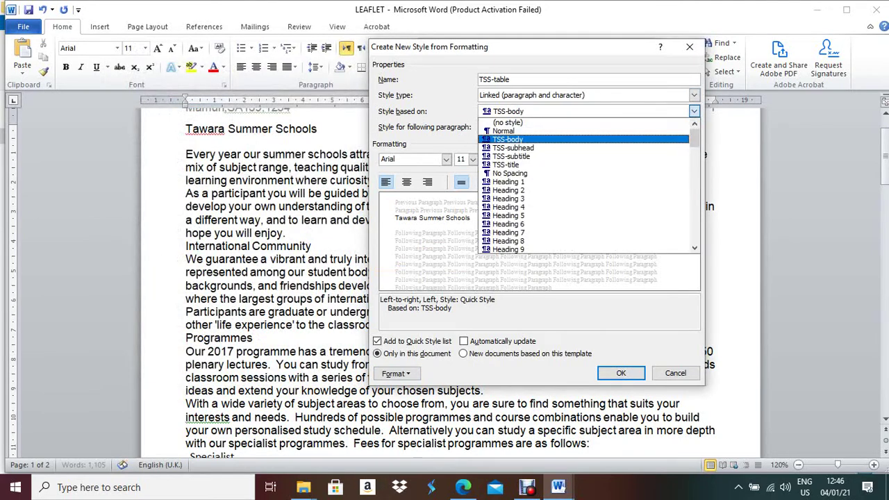
pyautogui.press('Up')
pyautogui.press('Return')
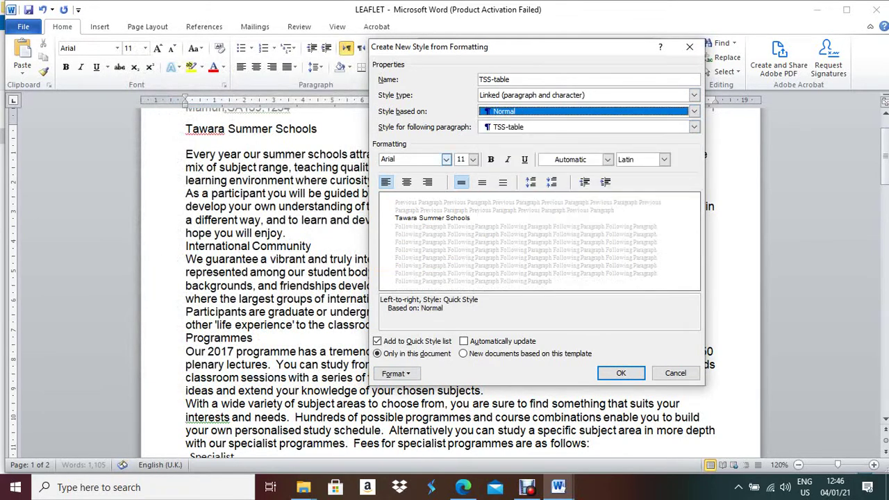
# Confirm 0 pt paragraph spacing for TSS-table and save the new style
pyautogui.click(463, 487)
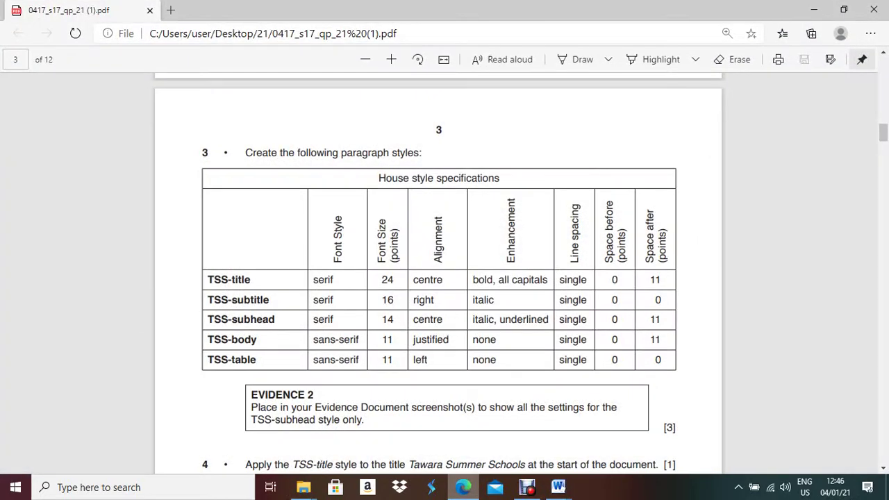
pyautogui.hotkey('alt', 'Tab')
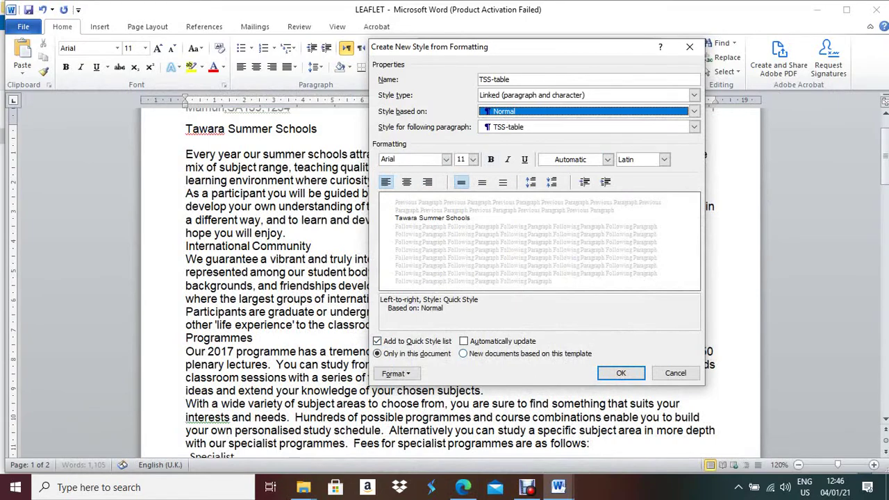
pyautogui.click(463, 487)
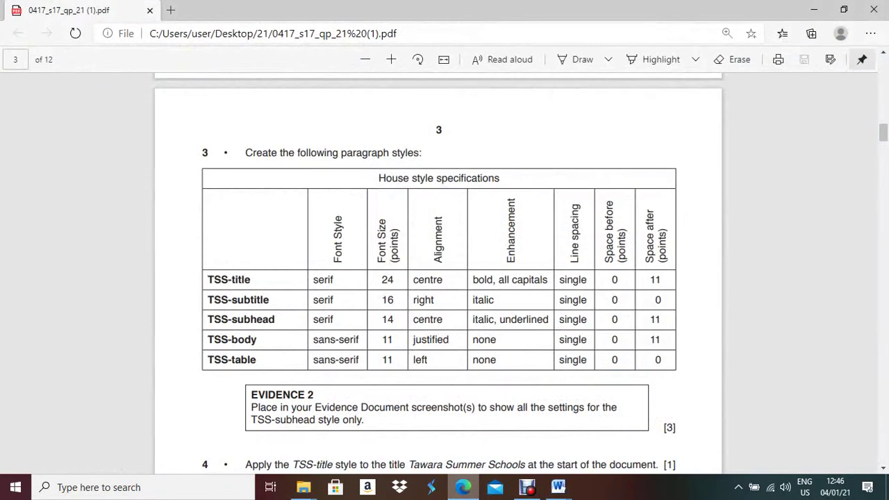
pyautogui.hotkey('alt', 'Tab')
pyautogui.click(395, 374)
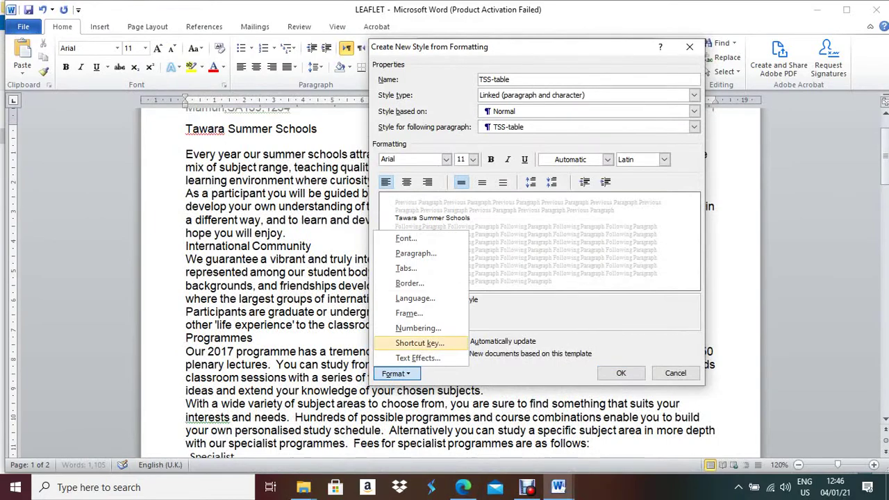
pyautogui.click(416, 253)
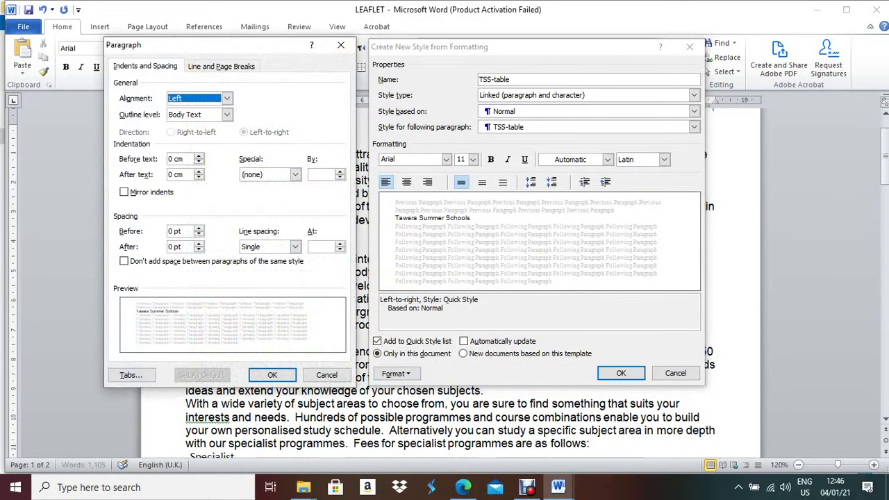
pyautogui.click(272, 375)
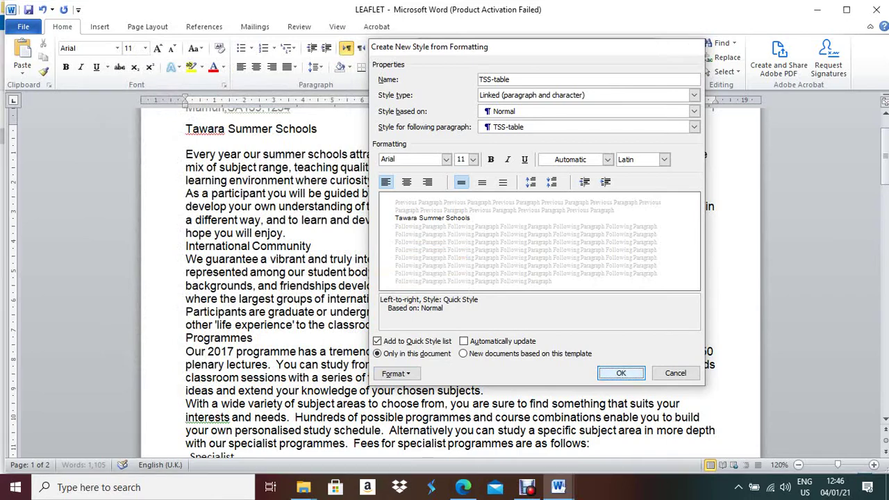
pyautogui.press('Return')
pyautogui.click(462, 488)
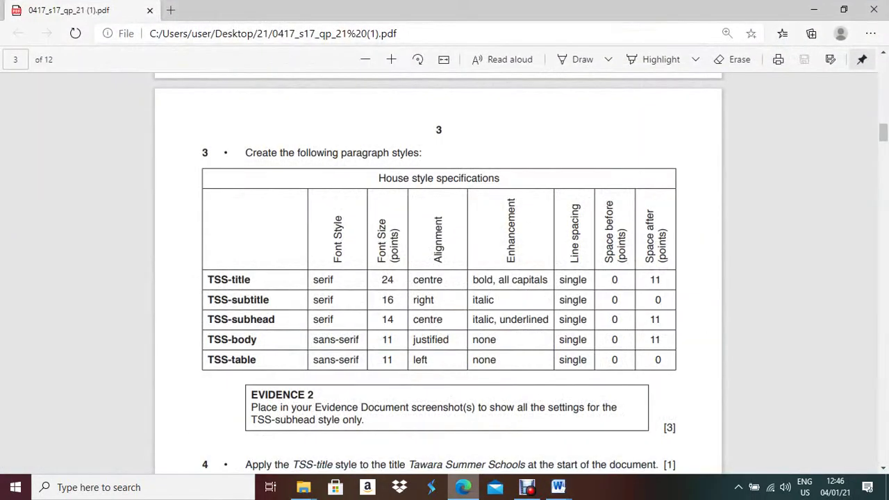
# Read tasks 4 and 5 in the PDF, then return to the LEAFLET document
pyautogui.scroll(-1, 439, 277)
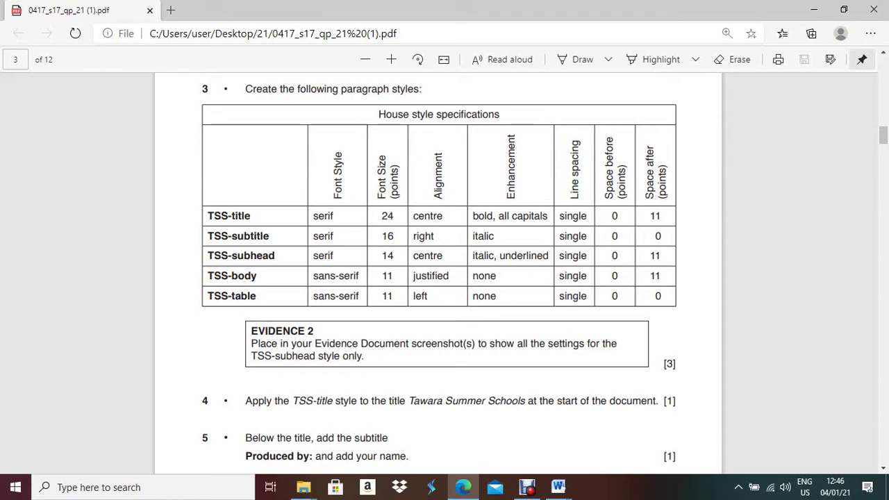
pyautogui.hotkey('alt', 'Tab')
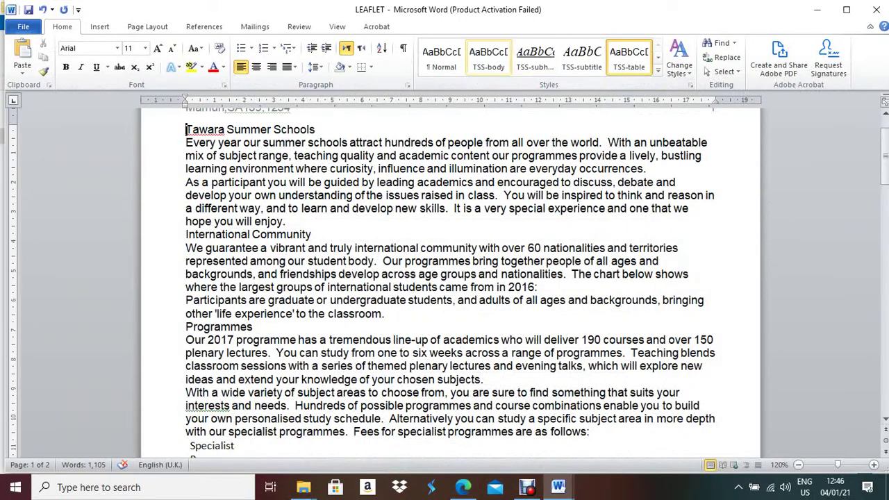
pyautogui.click(535, 58)
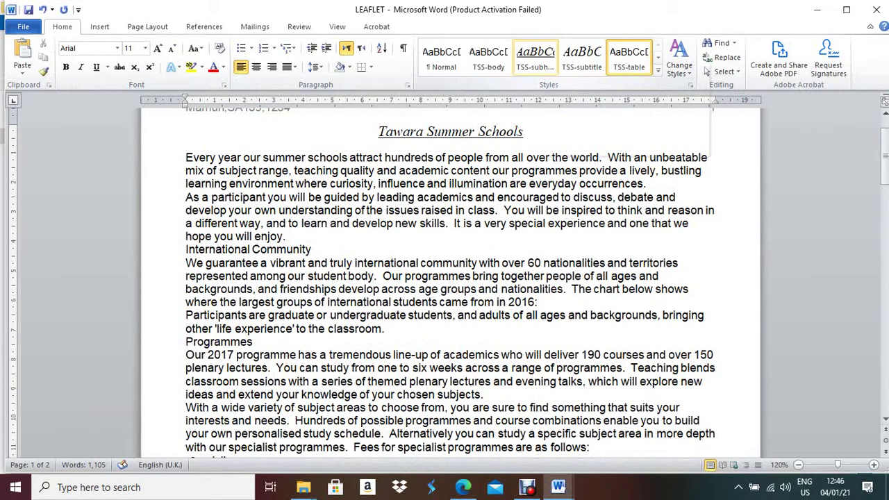
pyautogui.rightClick(535, 58)
pyautogui.click(598, 85)
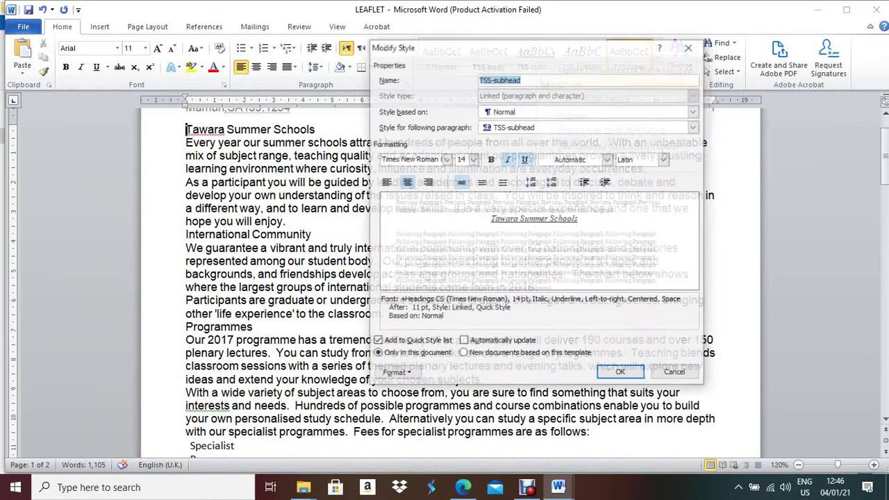
pyautogui.click(620, 372)
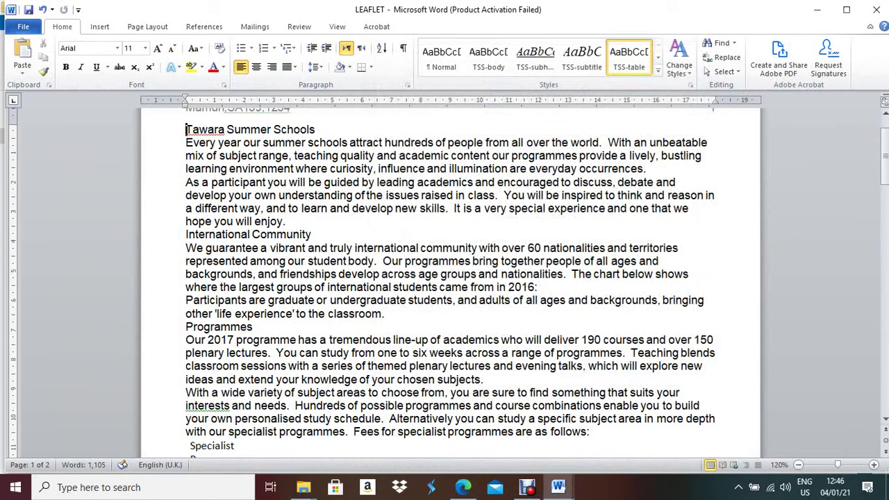
pyautogui.rightClick(535, 58)
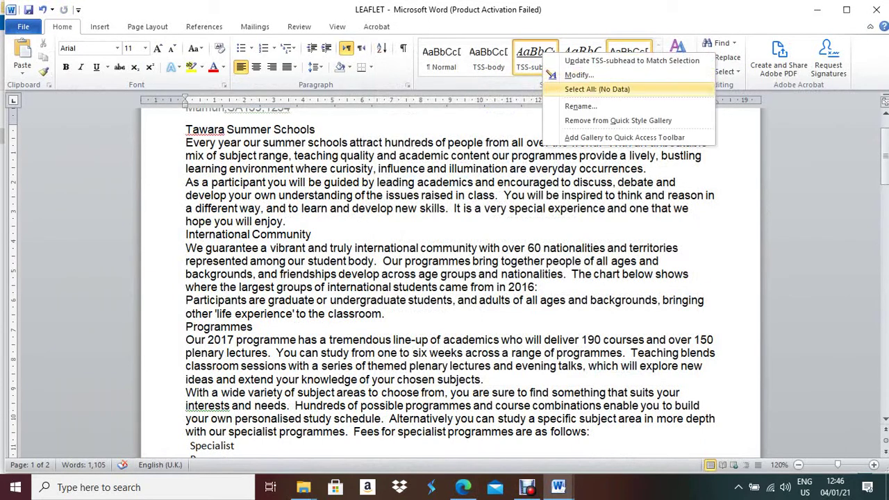
pyautogui.click(577, 75)
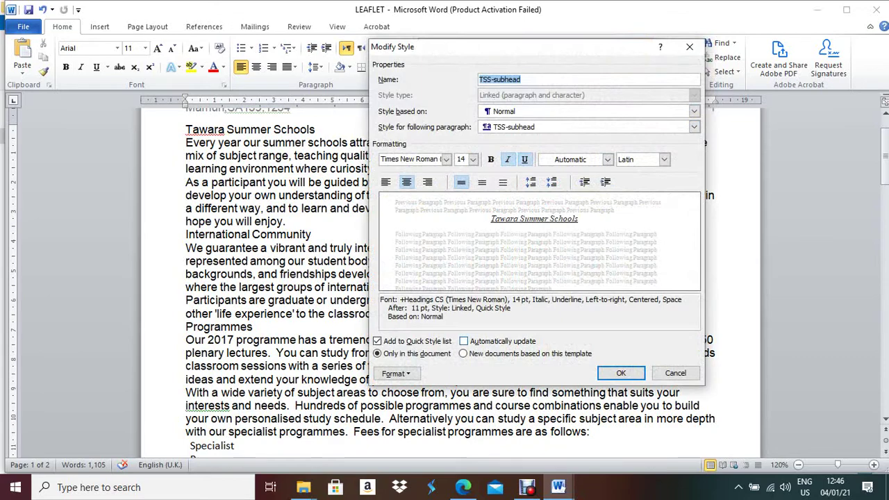
pyautogui.click(396, 373)
pyautogui.click(406, 254)
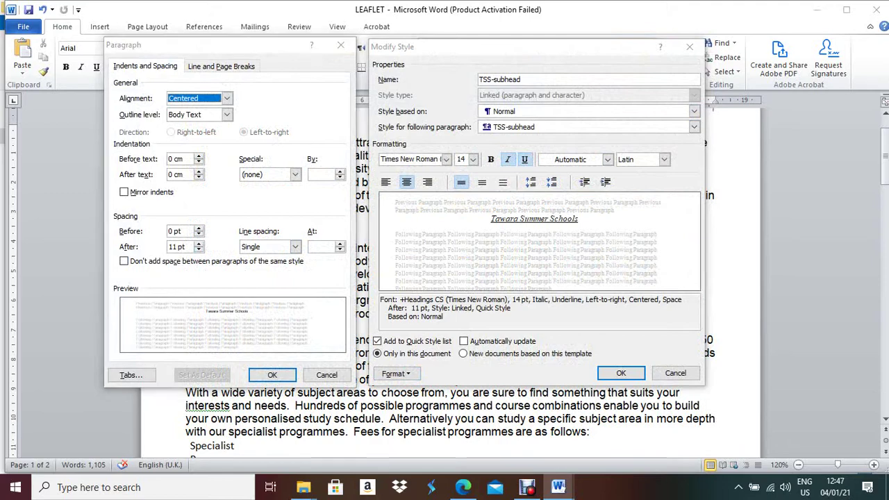
pyautogui.click(272, 374)
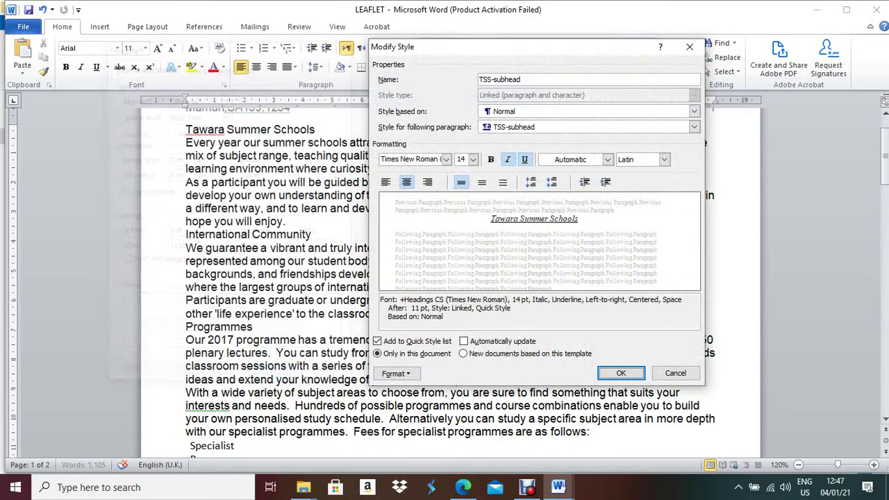
pyautogui.click(621, 373)
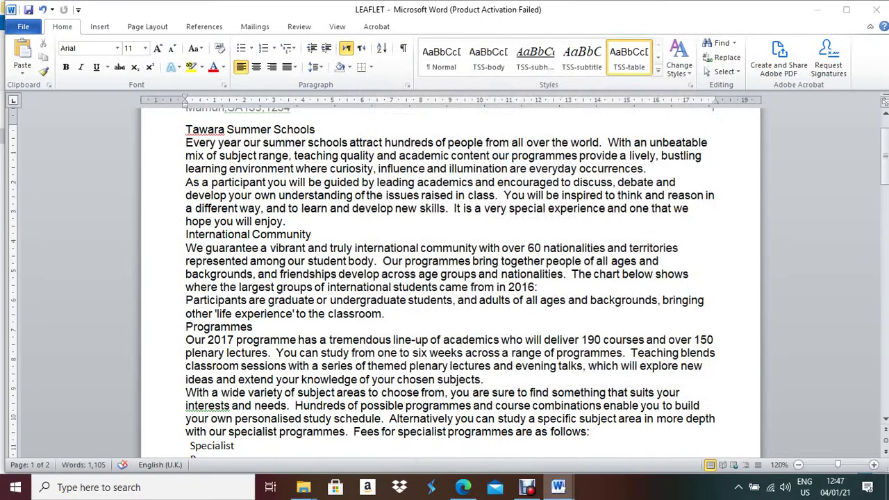
pyautogui.moveTo(559, 487)
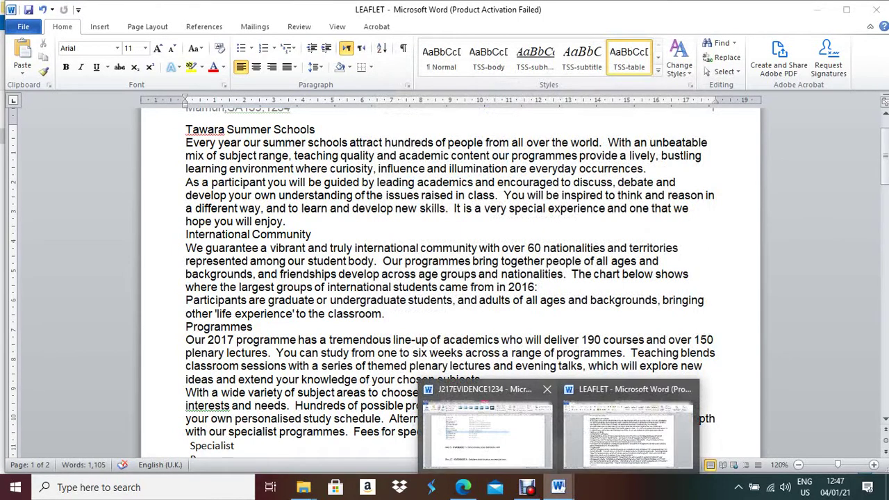
# Paste the TSS-subhead screenshot below Step 3 in J217EVIDENCE1234 and crop it to the dialogs
pyautogui.click(489, 427)
pyautogui.click(158, 359)
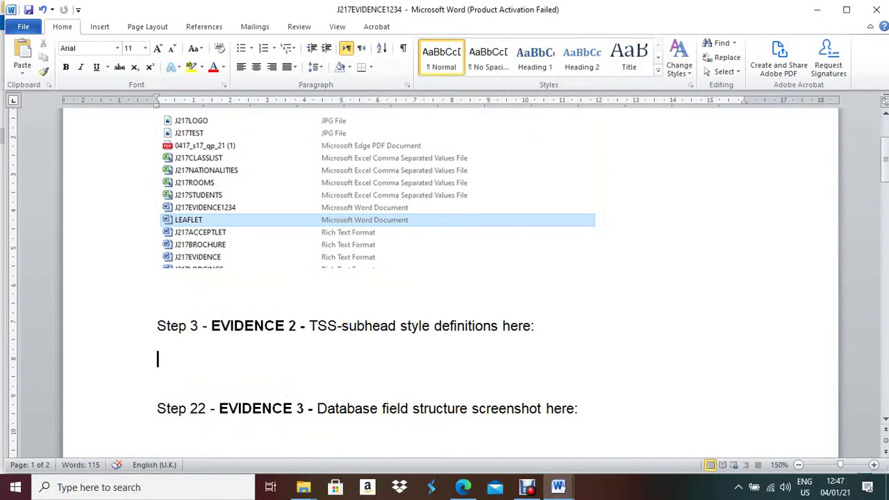
pyautogui.hotkey('ctrl', 'v')
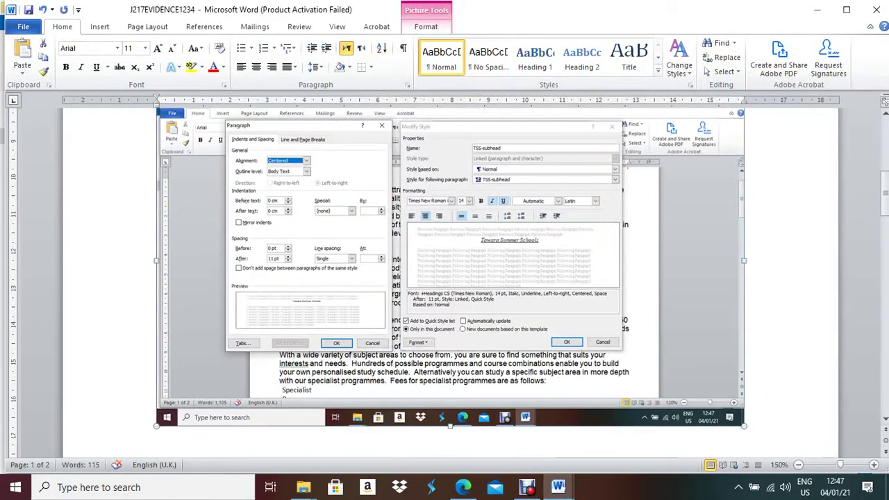
pyautogui.click(426, 26)
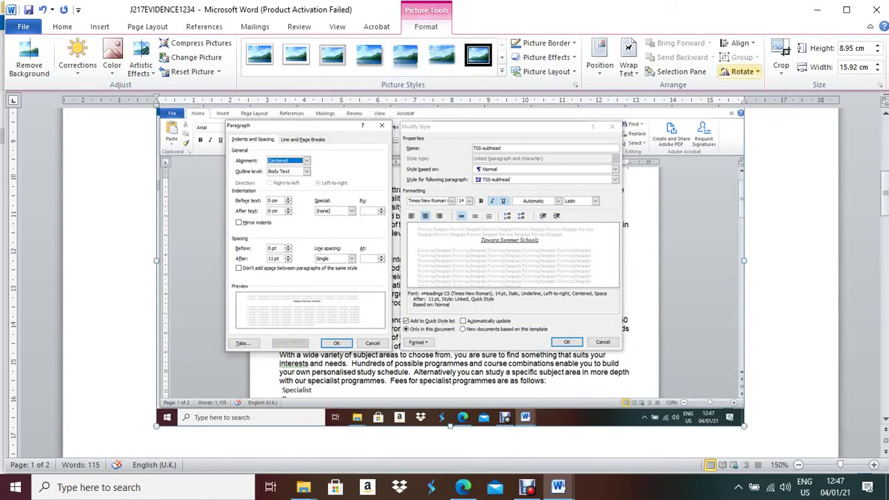
pyautogui.click(781, 52)
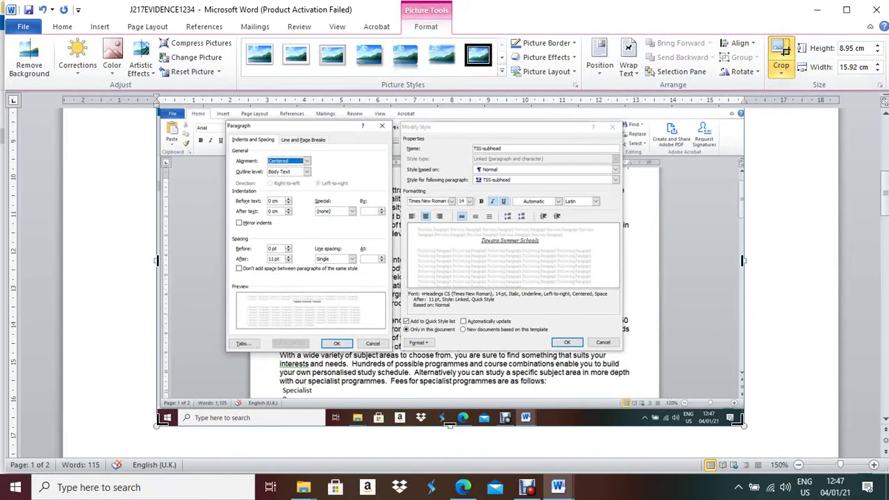
pyautogui.moveTo(742, 425); pyautogui.dragTo(633, 353)
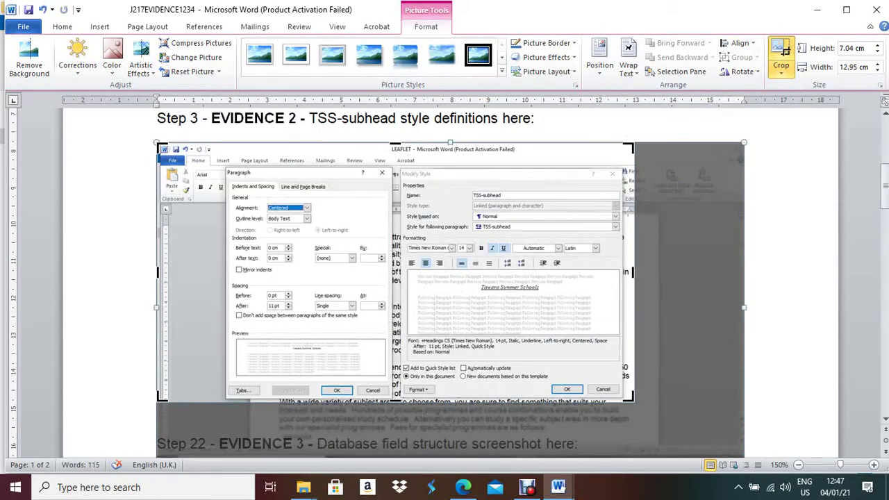
pyautogui.moveTo(159, 144); pyautogui.dragTo(223, 162)
pyautogui.press('Escape')
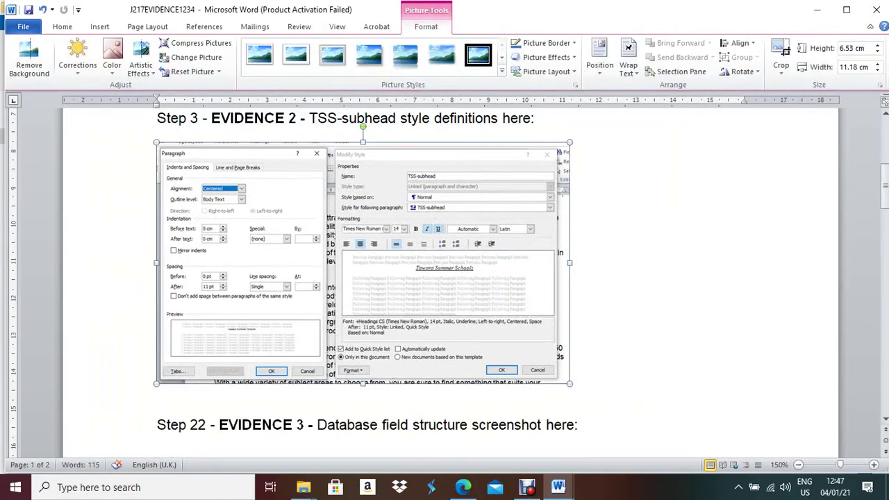
# Widen the screenshot to 14.32 cm and place the cursor below Step 22
pyautogui.moveTo(570, 263); pyautogui.dragTo(686, 262)
pyautogui.moveTo(421, 383); pyautogui.dragTo(421, 439)
pyautogui.scroll(3, 421, 439)
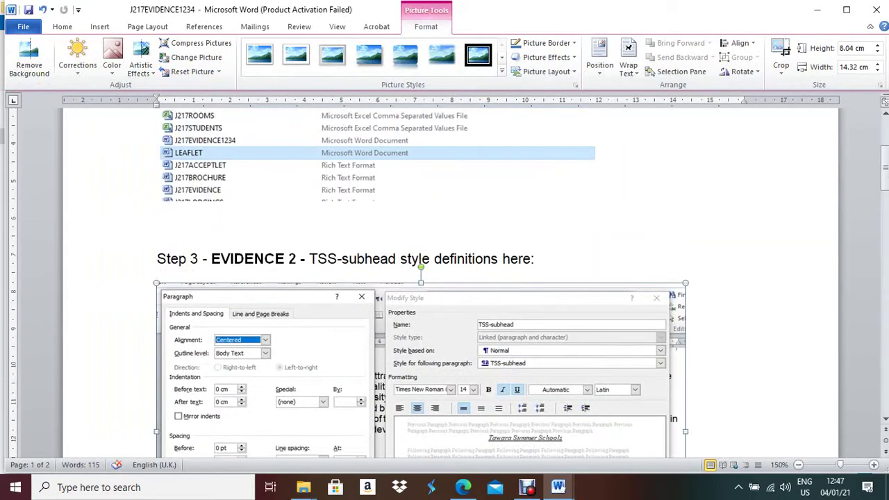
pyautogui.scroll(-3, 421, 282)
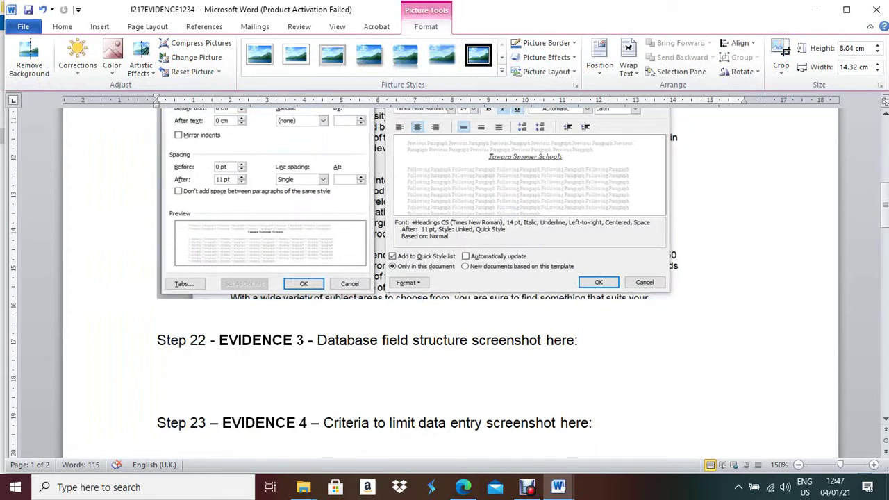
pyautogui.click(159, 373)
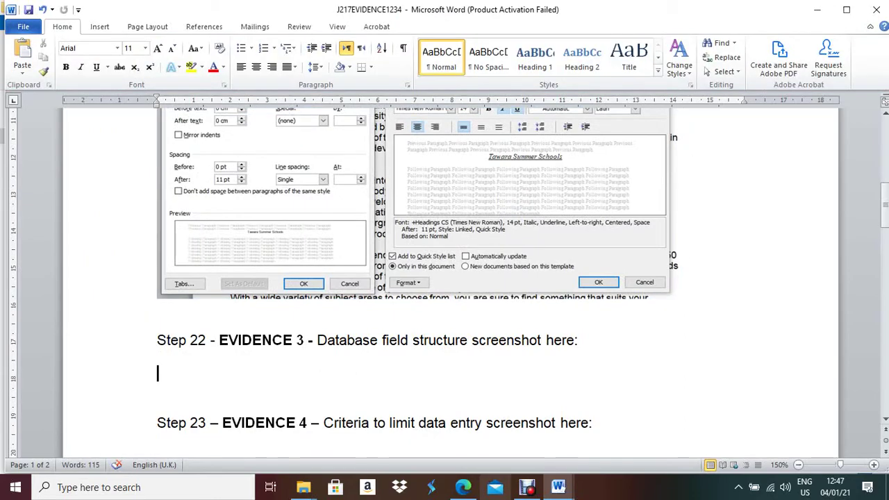
pyautogui.click(463, 487)
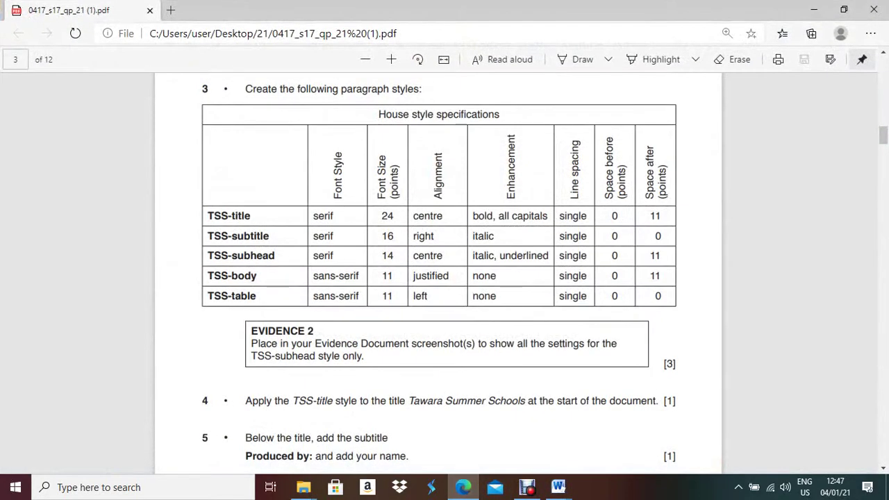
# Scroll the exam paper to tasks 4–10, then return to the evidence document
pyautogui.scroll(-5, 439, 271)
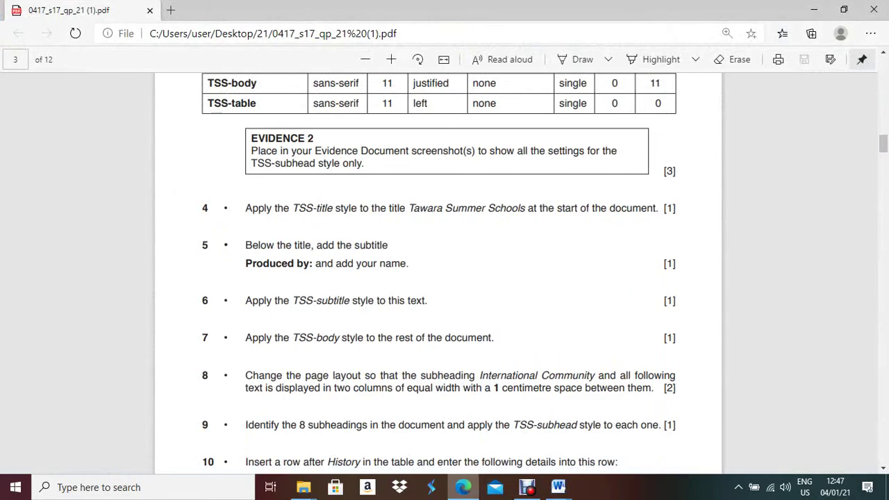
pyautogui.hotkey('alt', 'Tab')
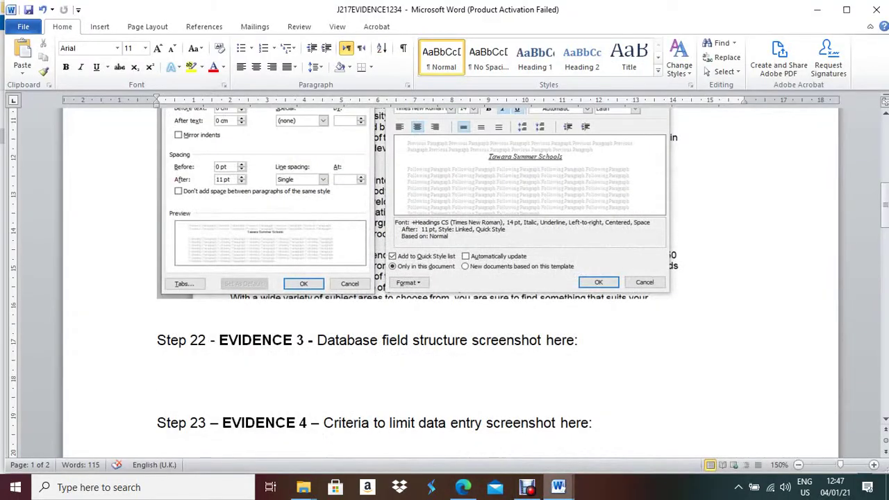
# Apply the TSS-title style to the Tawara Summer Schools heading in LEAFLET
pyautogui.moveTo(559, 487)
pyautogui.click(629, 427)
pyautogui.hotkey('ctrl', 'Home')
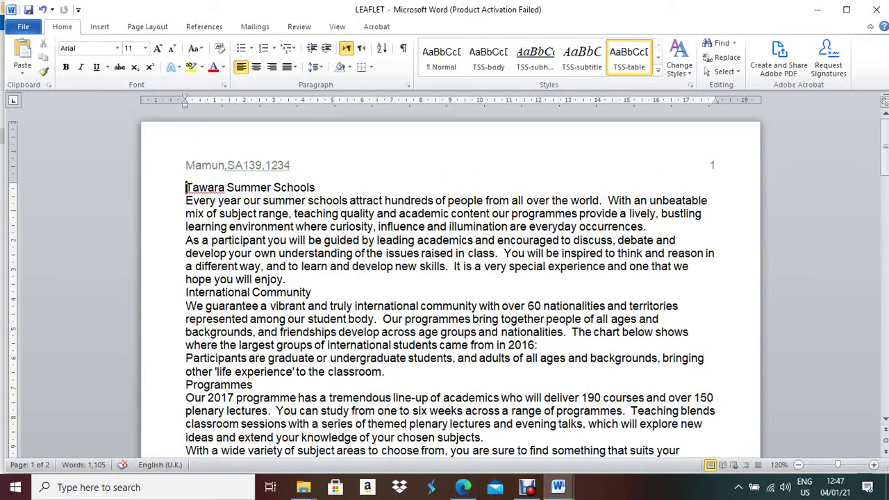
pyautogui.hotkey('ctrl', 'shift', 'Right')
pyautogui.hotkey('ctrl', 'shift', 'Right')
pyautogui.hotkey('ctrl', 'shift', 'Right')
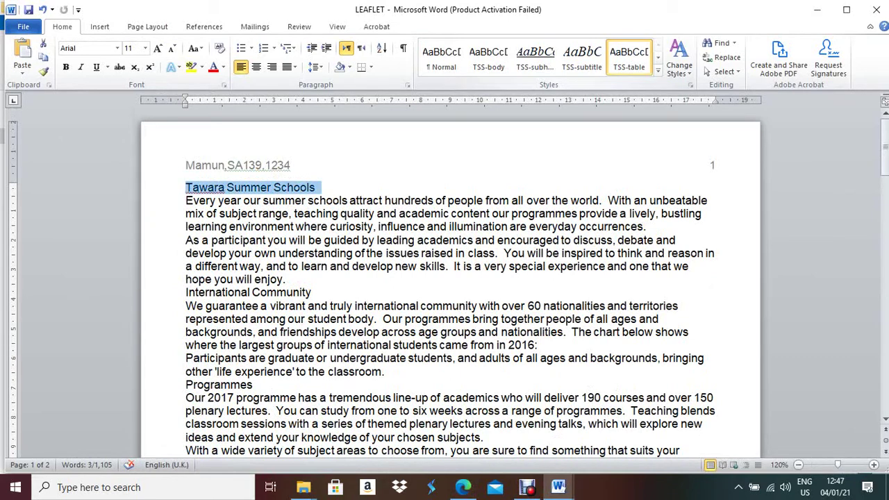
pyautogui.click(658, 71)
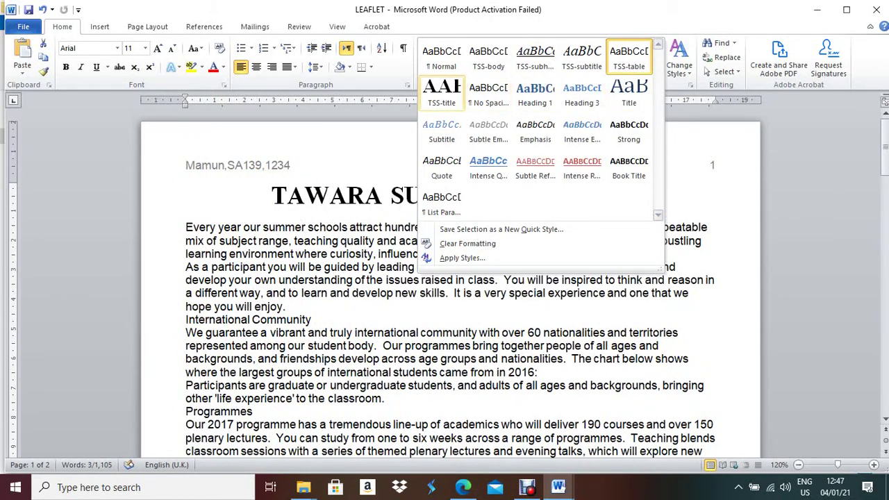
pyautogui.click(442, 92)
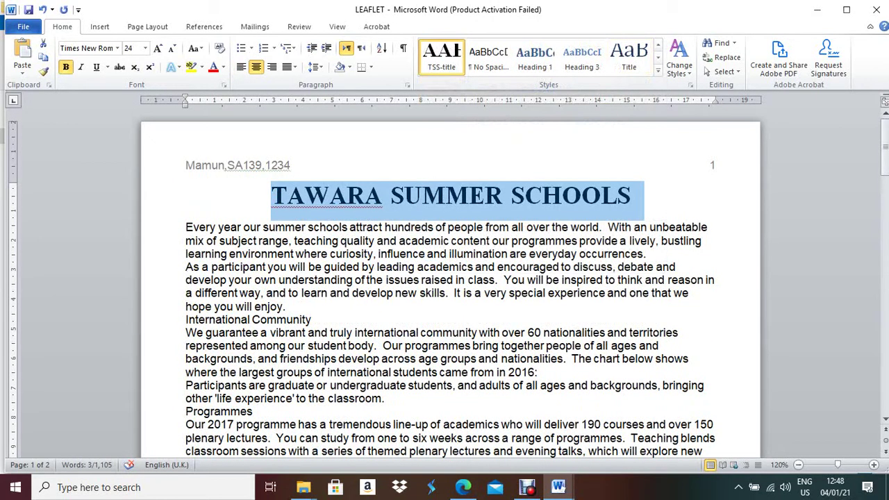
pyautogui.click(463, 487)
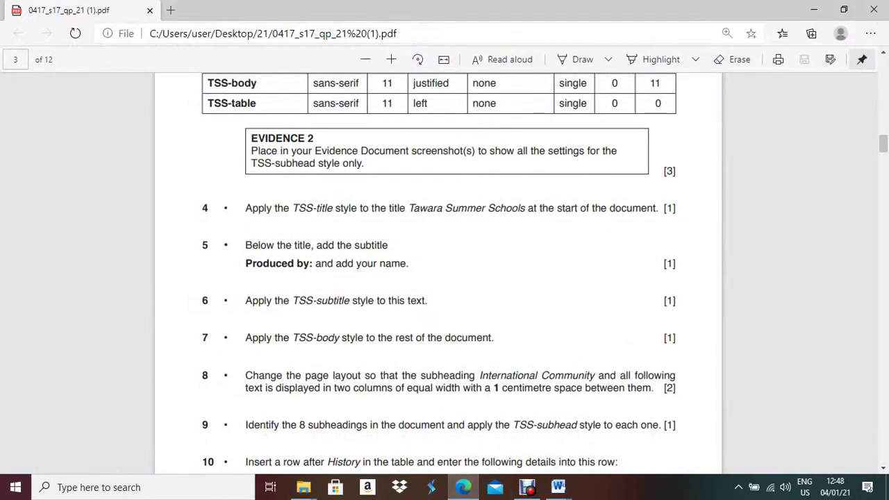
# Copy 'Produced by:' from task 5 and put the cursor at the end of the LEAFLET title
pyautogui.moveTo(247, 264); pyautogui.dragTo(313, 264)
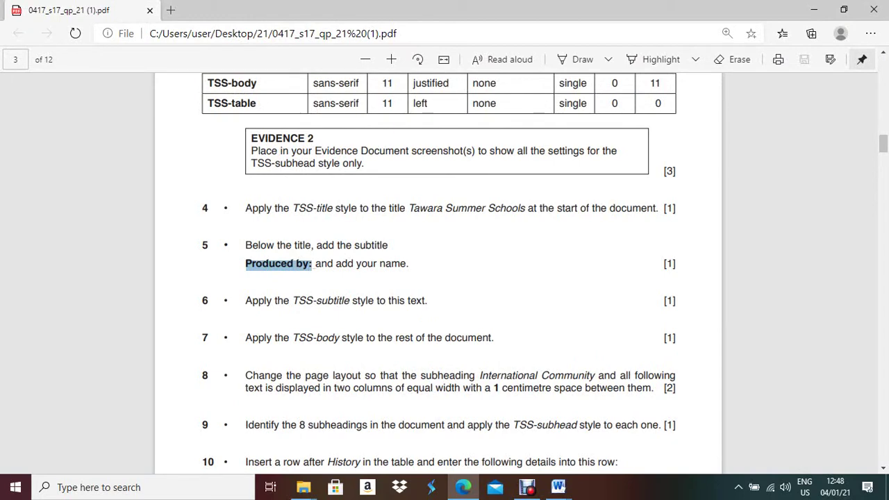
pyautogui.click(558, 487)
pyautogui.click(633, 196)
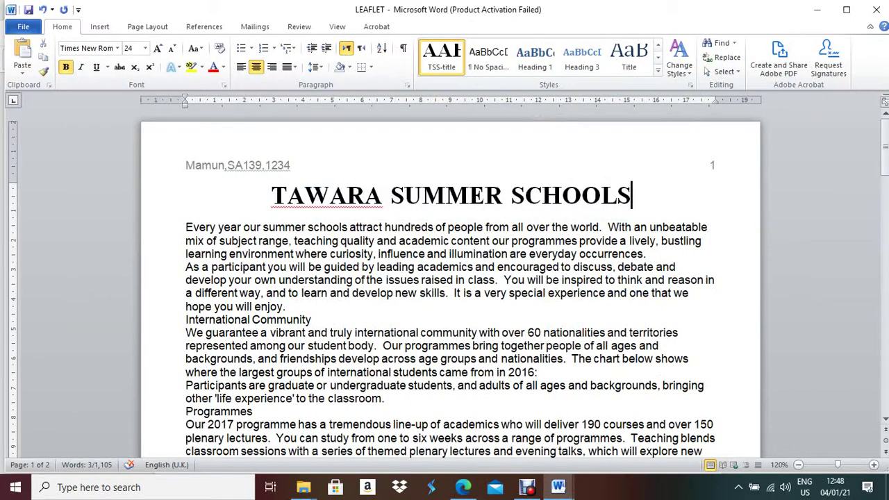
# Paste 'Produced by:' on a new line under the title and type the author's name
pyautogui.press('Return')
pyautogui.write('PRODUCED BY:')
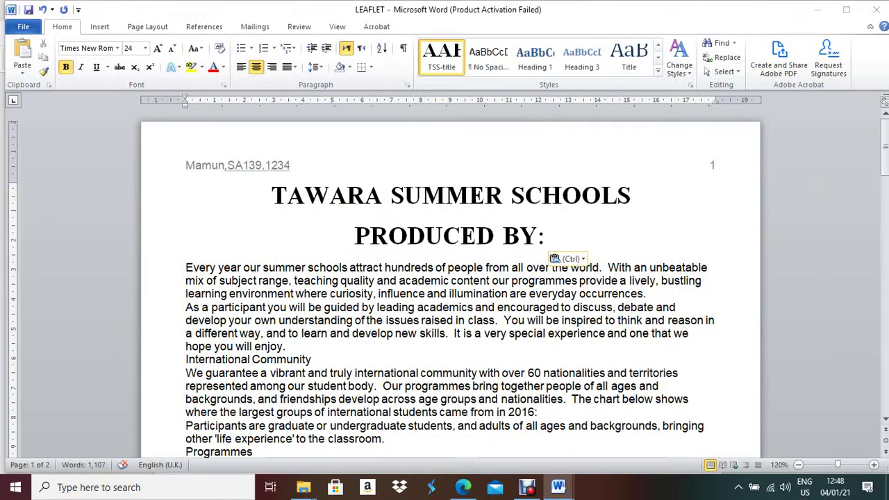
pyautogui.hotkey('alt', 'Tab')
pyautogui.hotkey('alt', 'Tab')
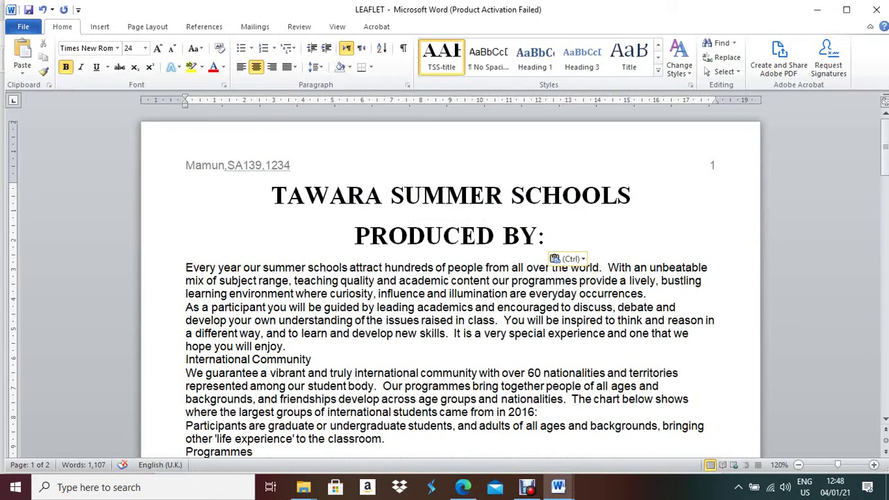
pyautogui.write('Mamun')
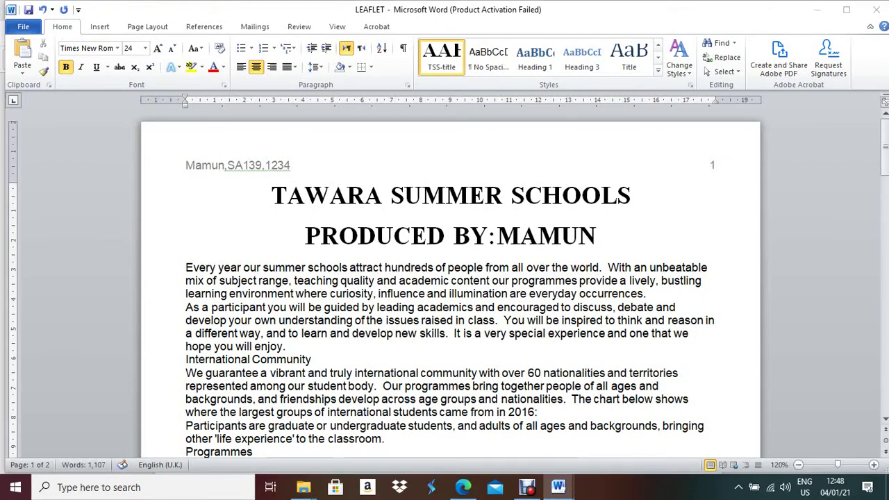
pyautogui.hotkey('alt', 'Tab')
pyautogui.hotkey('alt', 'Tab')
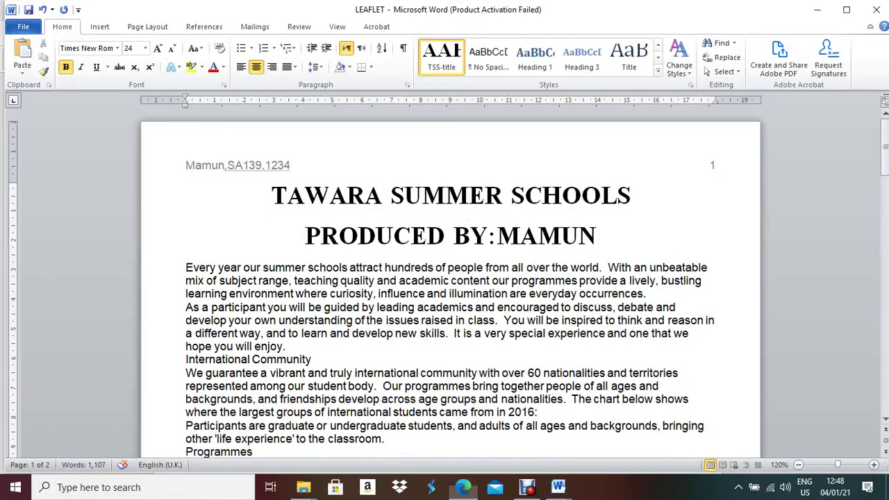
# Select the Produced by subtitle line and apply the TSS-subtitle style
pyautogui.click(305, 236)
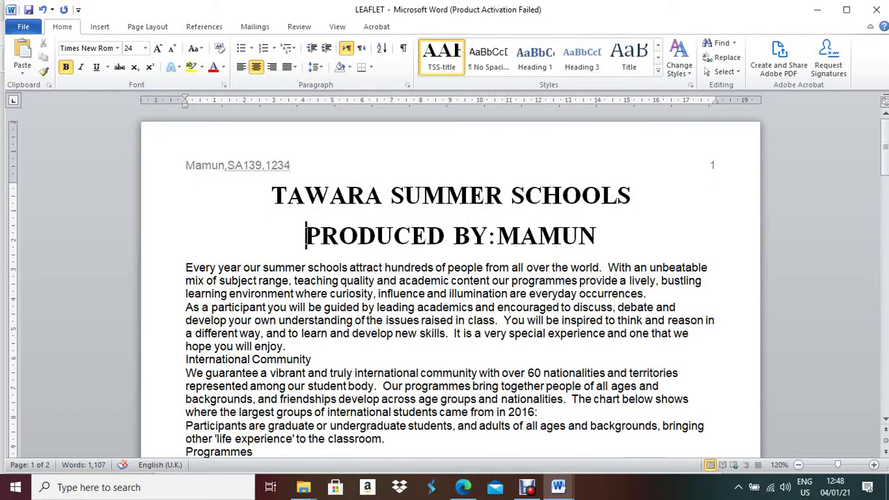
pyautogui.moveTo(306, 235); pyautogui.dragTo(610, 236)
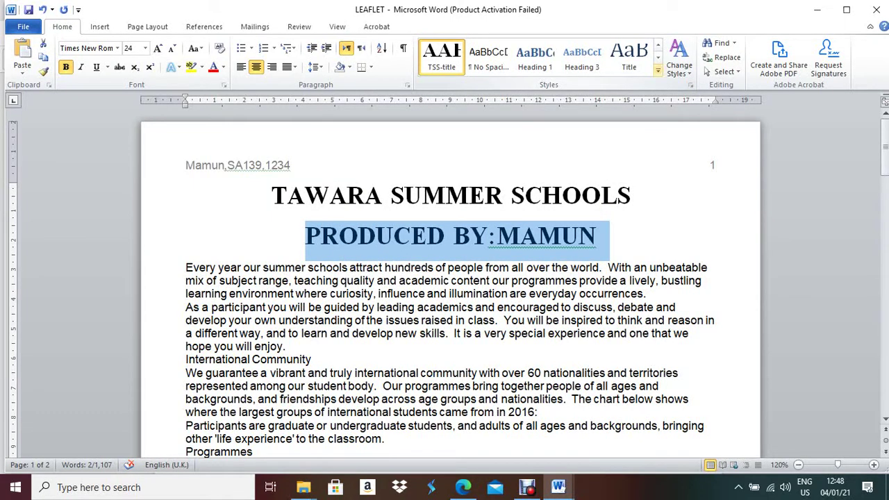
pyautogui.click(658, 71)
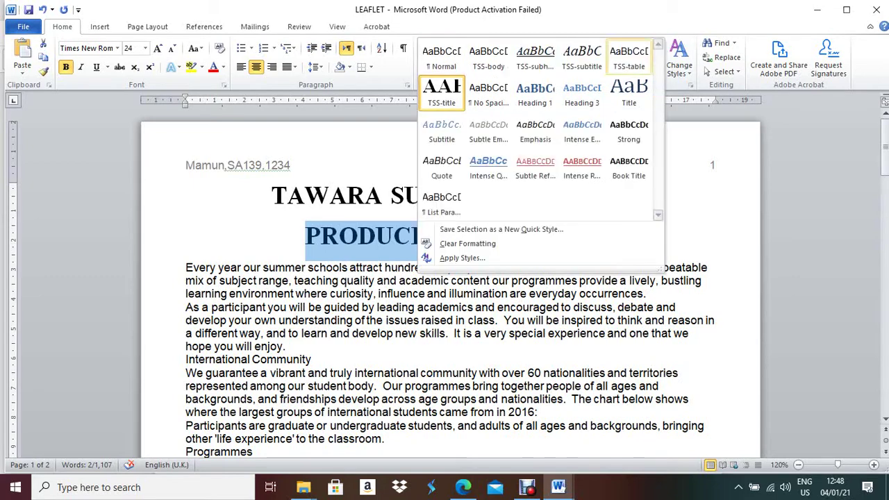
pyautogui.click(582, 57)
pyautogui.hotkey('alt', 'Tab')
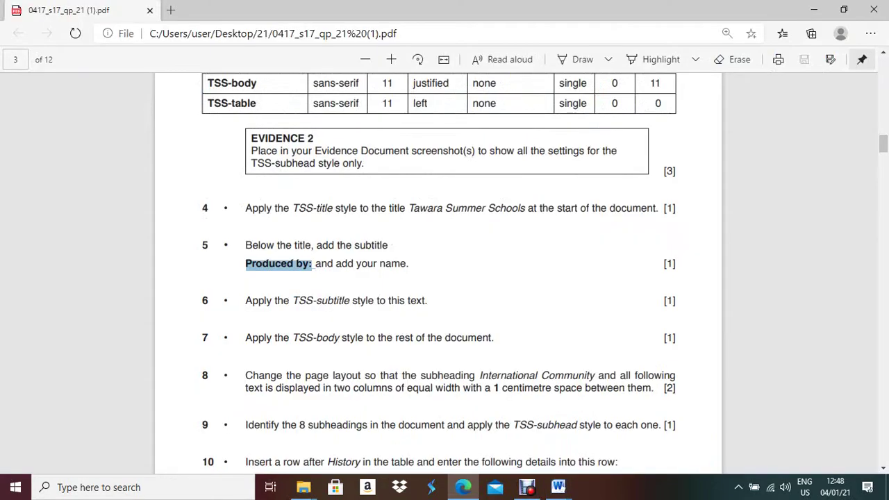
# Highlight task 7 about applying TSS-body and review the PDF's style settings table
pyautogui.scroll(-3, 438, 278)
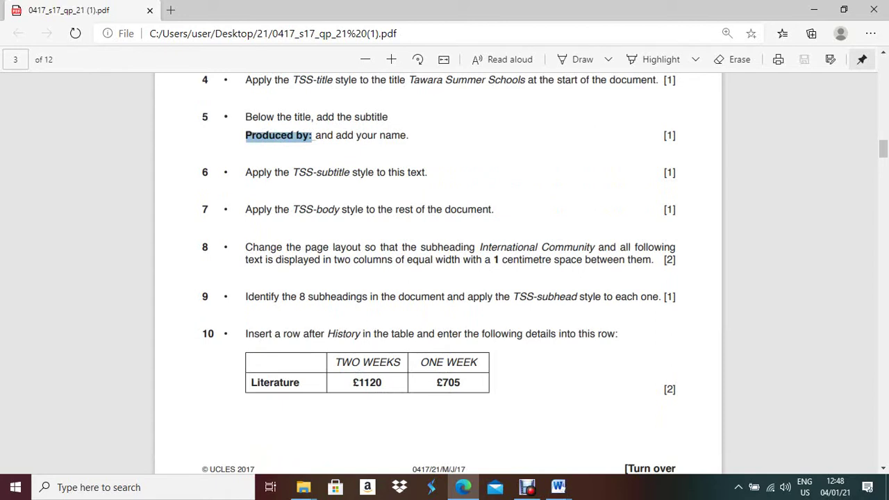
pyautogui.moveTo(245, 209); pyautogui.dragTo(494, 209)
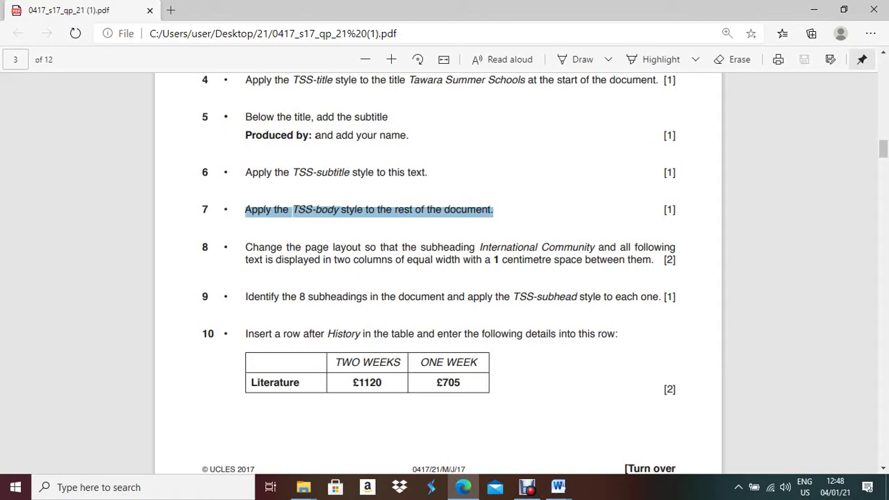
pyautogui.scroll(4, 445, 271)
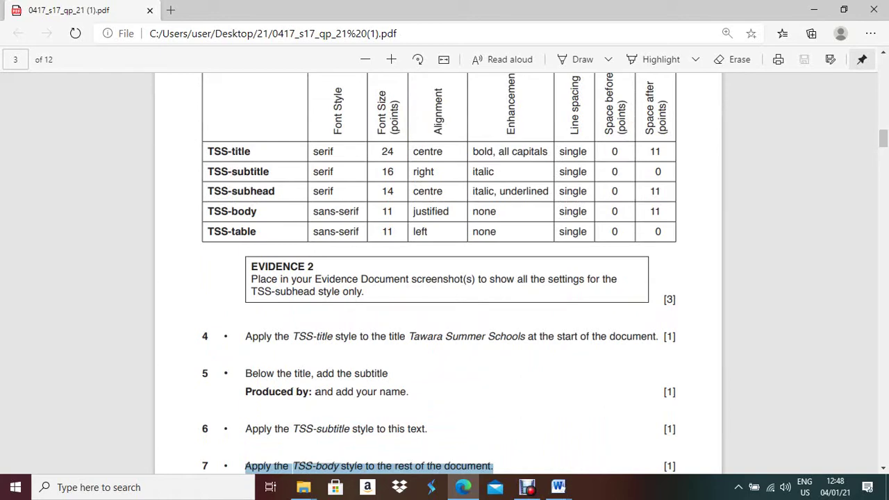
pyautogui.scroll(-2, 439, 278)
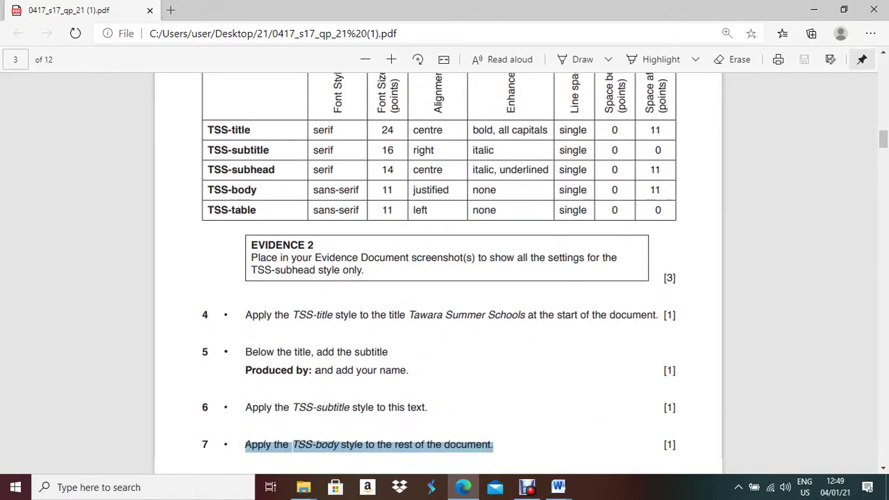
pyautogui.hotkey('alt', 'Tab')
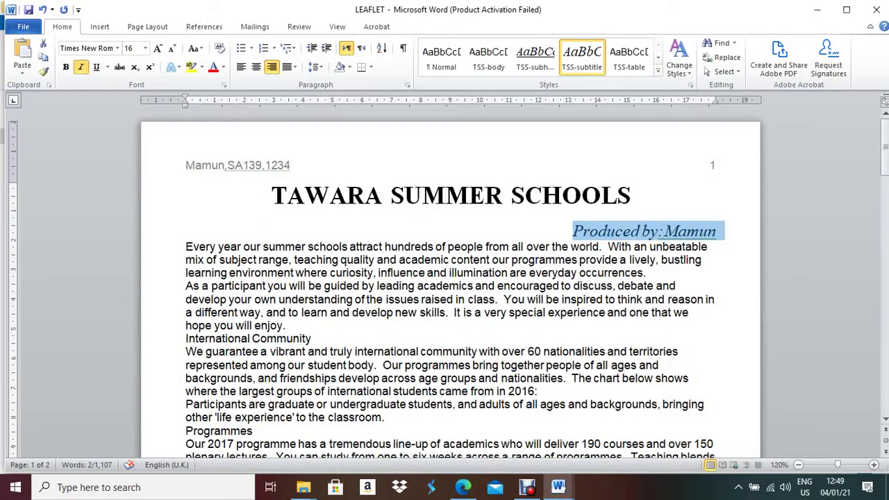
# Apply TSS-body to all text from 'Every year' to the end, then check the fees table formatting
pyautogui.moveTo(186, 247); pyautogui.dragTo(556, 462)
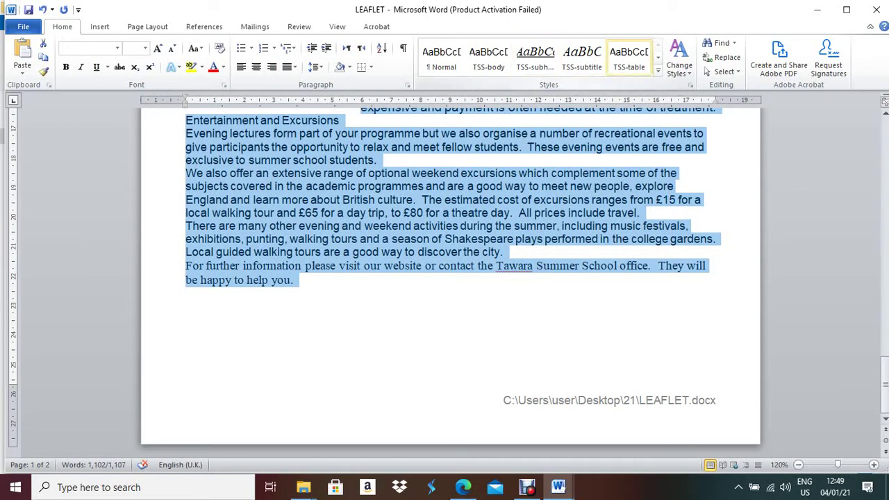
pyautogui.click(658, 70)
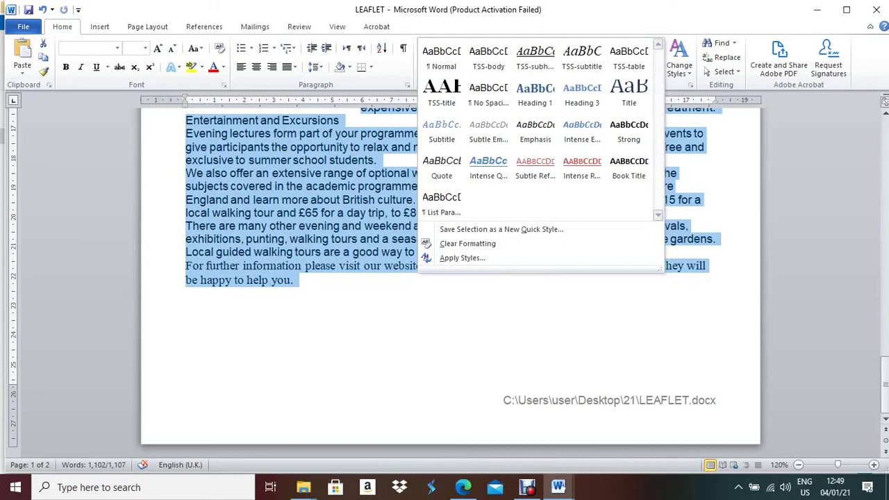
pyautogui.press('Escape')
pyautogui.scroll(10, 450, 278)
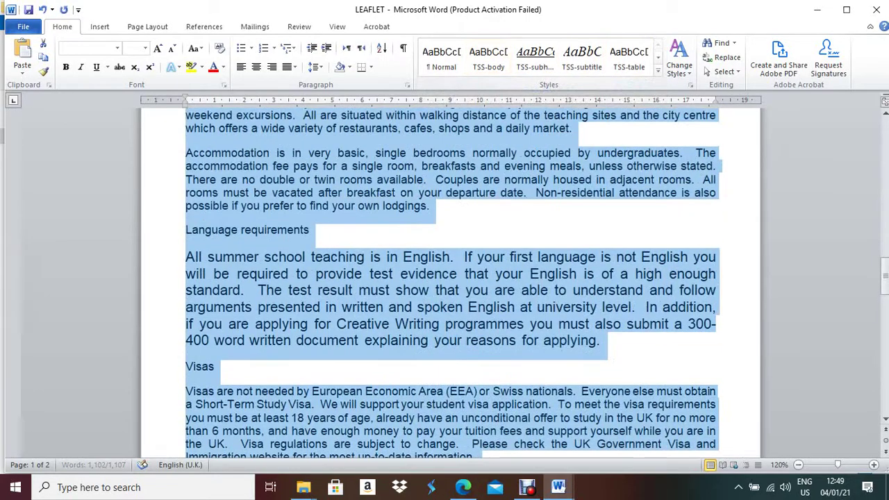
pyautogui.scroll(15, 451, 278)
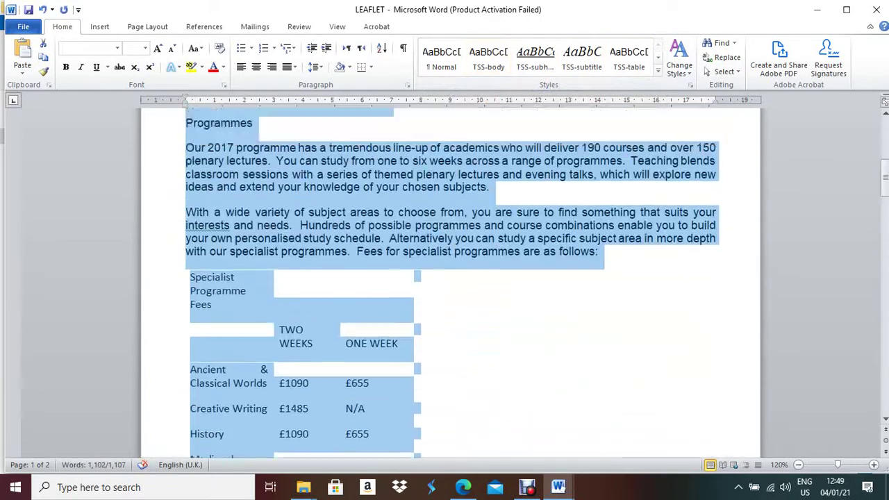
pyautogui.scroll(3, 450, 278)
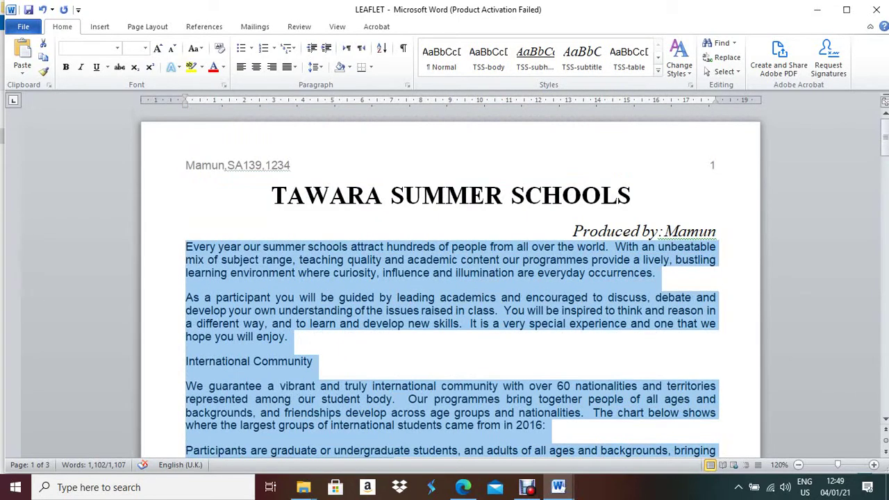
pyautogui.scroll(-8, 450, 278)
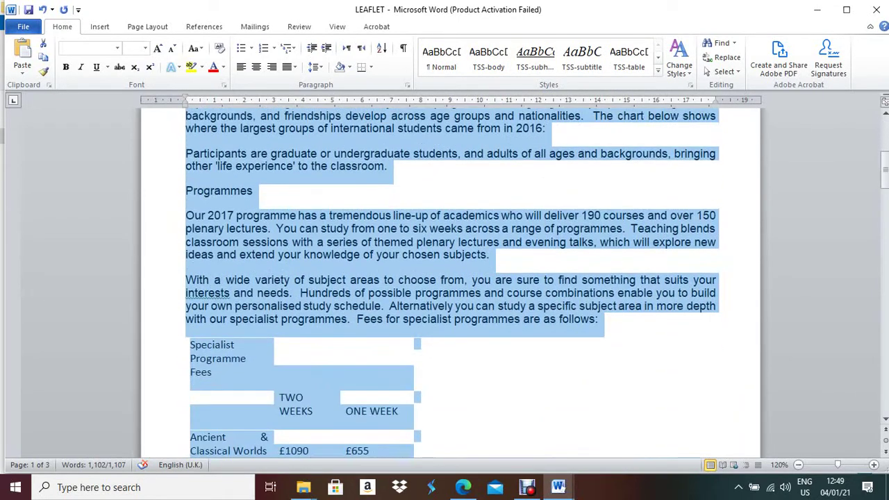
pyautogui.click(261, 242)
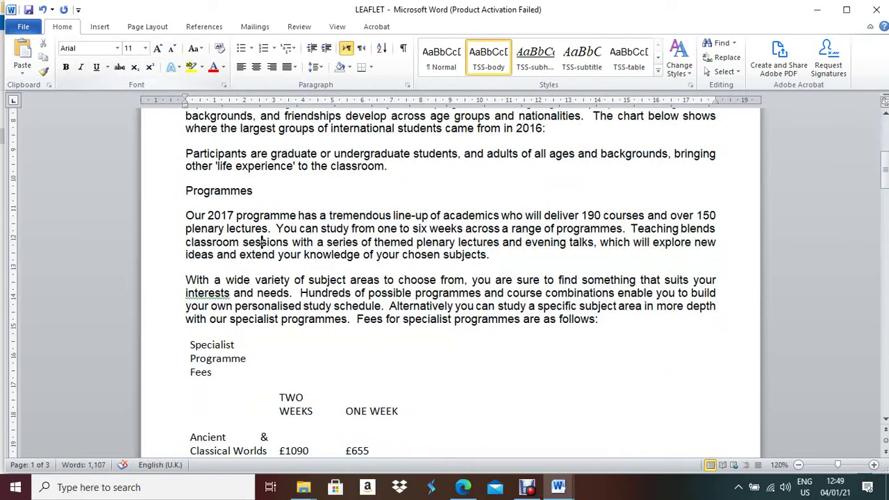
pyautogui.scroll(-2, 451, 278)
pyautogui.click(202, 271)
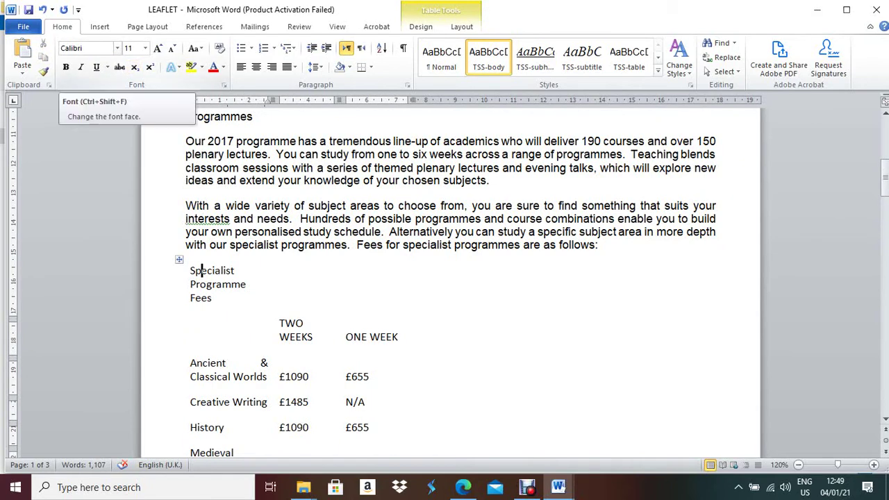
# Change the whole fees table's font to Arial
pyautogui.scroll(-6, 451, 278)
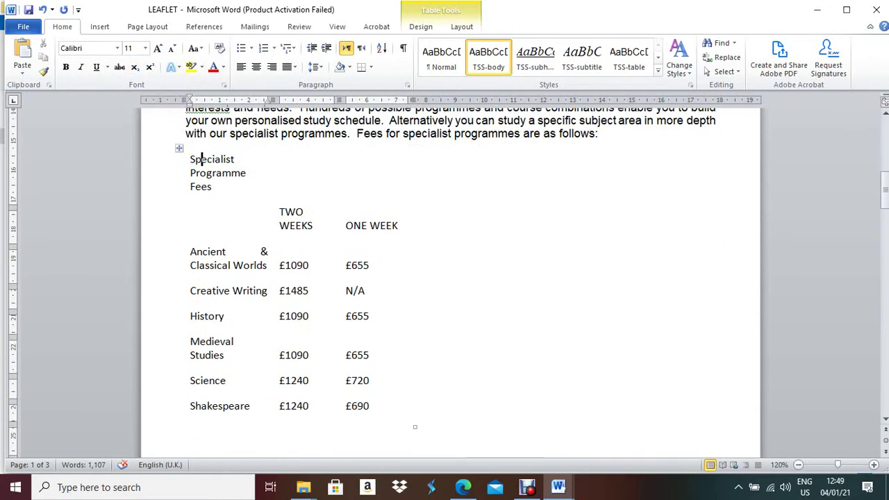
pyautogui.scroll(3, 450, 278)
pyautogui.moveTo(202, 159); pyautogui.dragTo(411, 420)
pyautogui.click(489, 58)
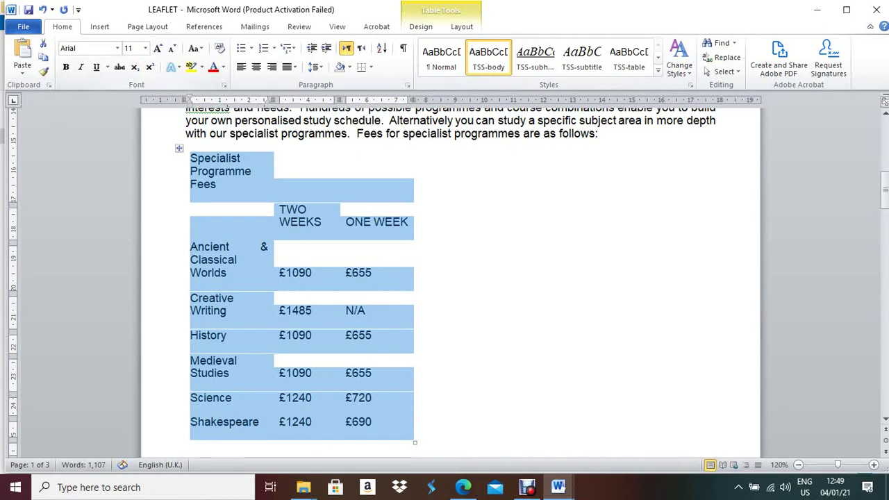
pyautogui.scroll(-6, 450, 278)
pyautogui.click(223, 359)
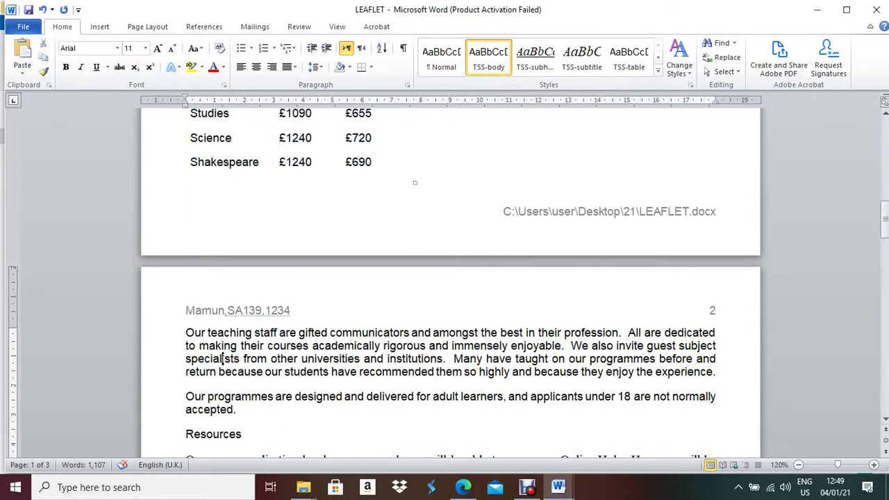
# Switch the Times New Roman Resources paragraph to Arial and review text down to Accommodation
pyautogui.scroll(-2, 224, 358)
pyautogui.click(214, 360)
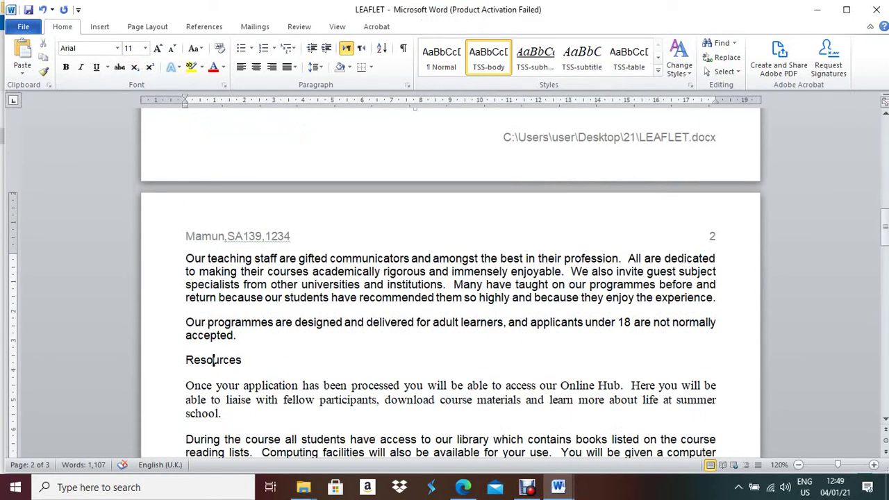
pyautogui.scroll(-3, 450, 278)
pyautogui.click(236, 274)
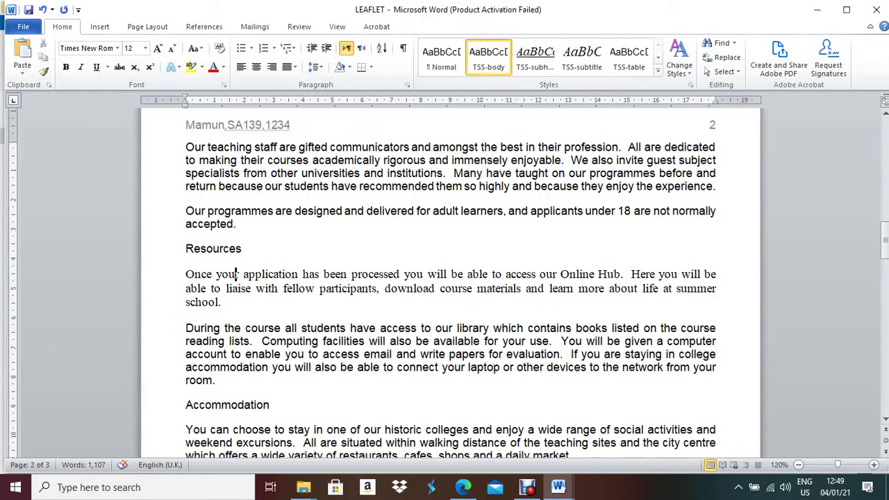
pyautogui.moveTo(186, 275); pyautogui.dragTo(224, 309)
pyautogui.click(443, 56)
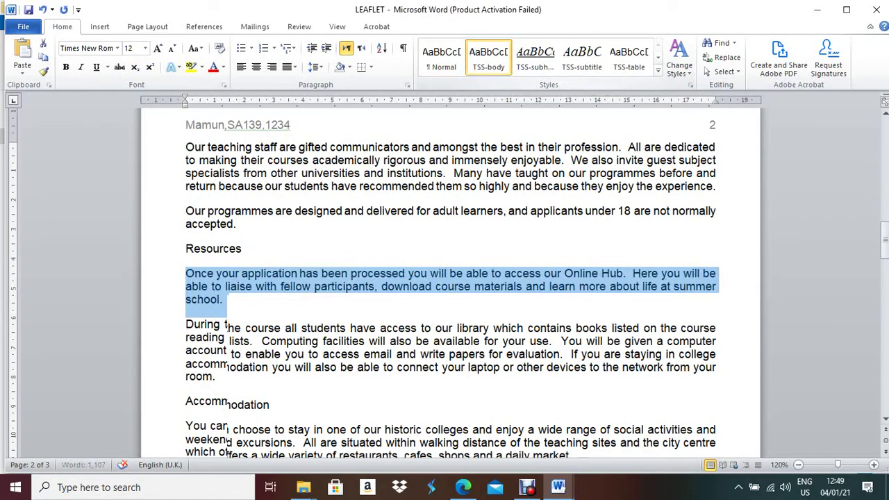
pyautogui.click(210, 337)
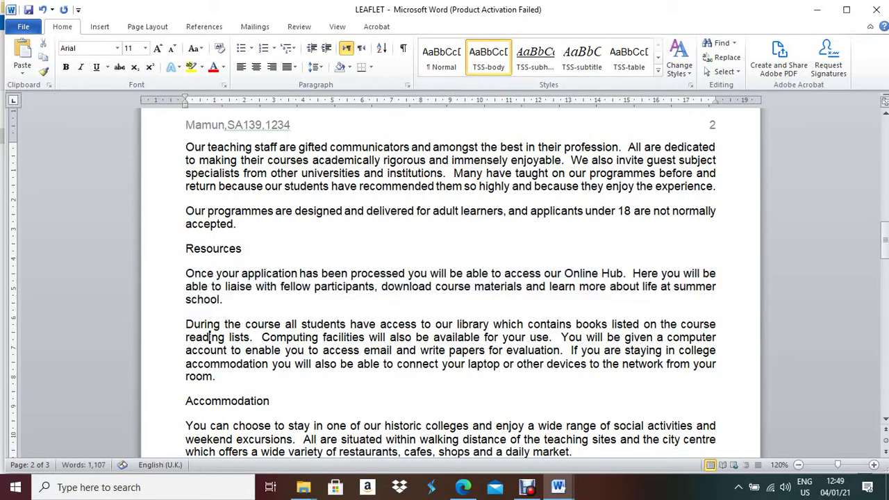
pyautogui.scroll(-2, 210, 337)
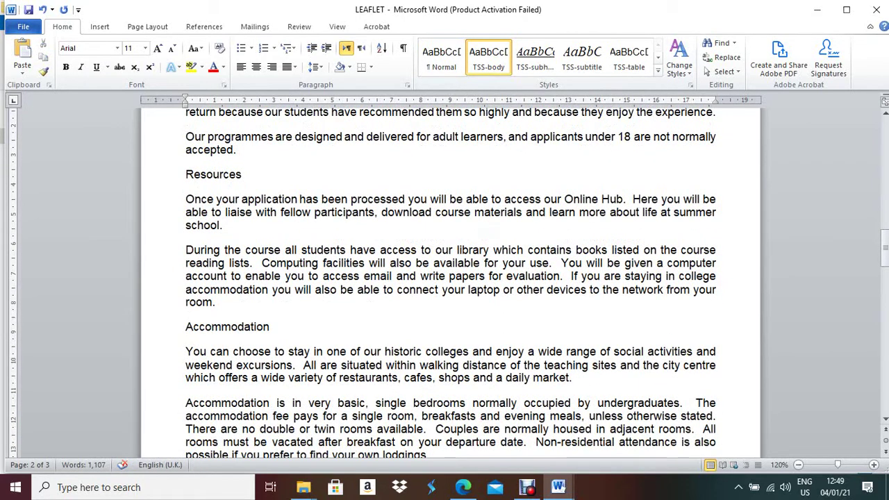
pyautogui.scroll(-3, 250, 365)
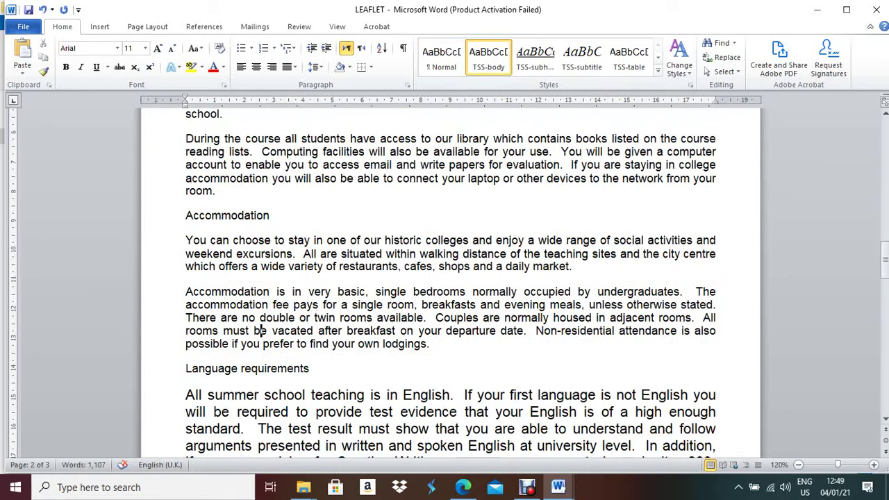
pyautogui.scroll(-2, 450, 285)
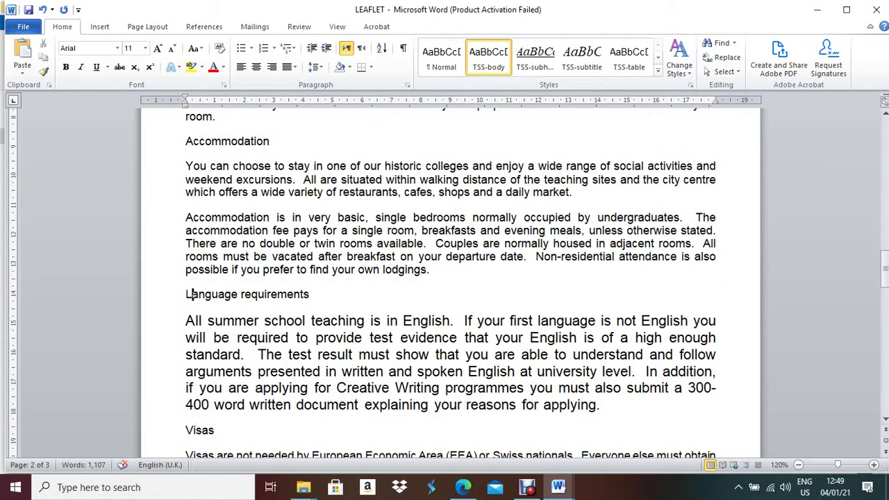
# Apply the TSS-body style to the Language requirements paragraph
pyautogui.moveTo(186, 318); pyautogui.dragTo(188, 417)
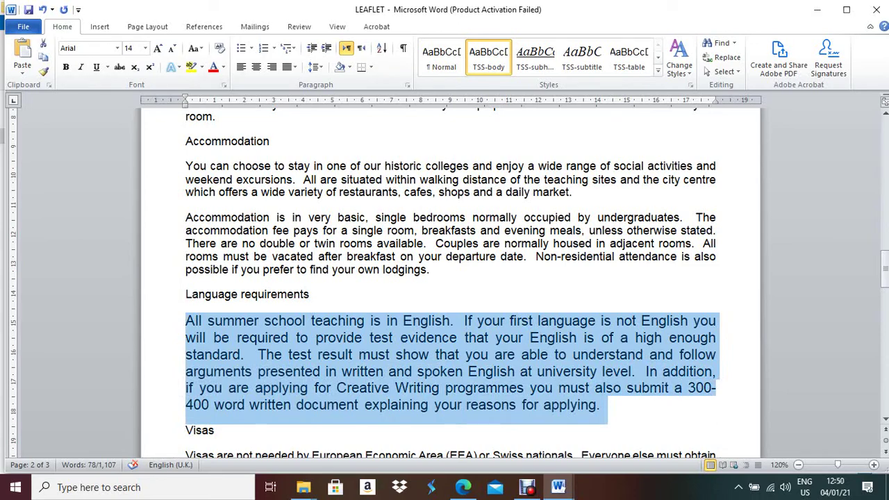
pyautogui.click(489, 55)
pyautogui.scroll(-4, 452, 278)
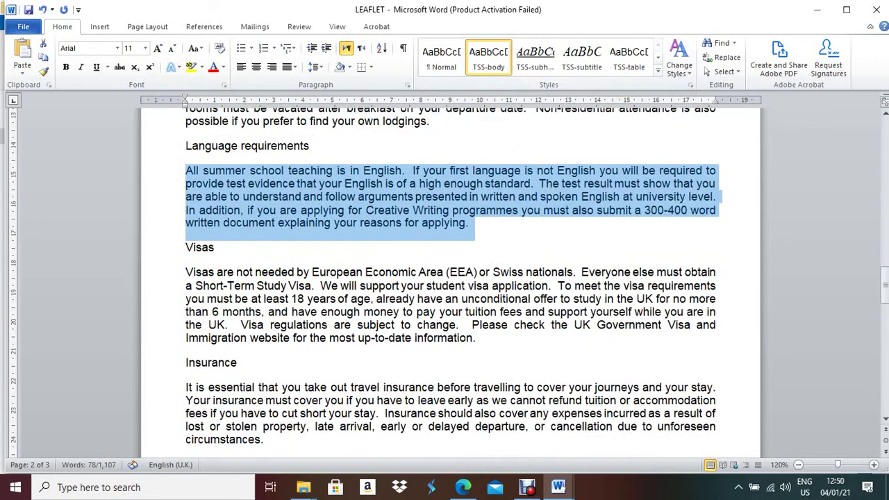
pyautogui.click(209, 247)
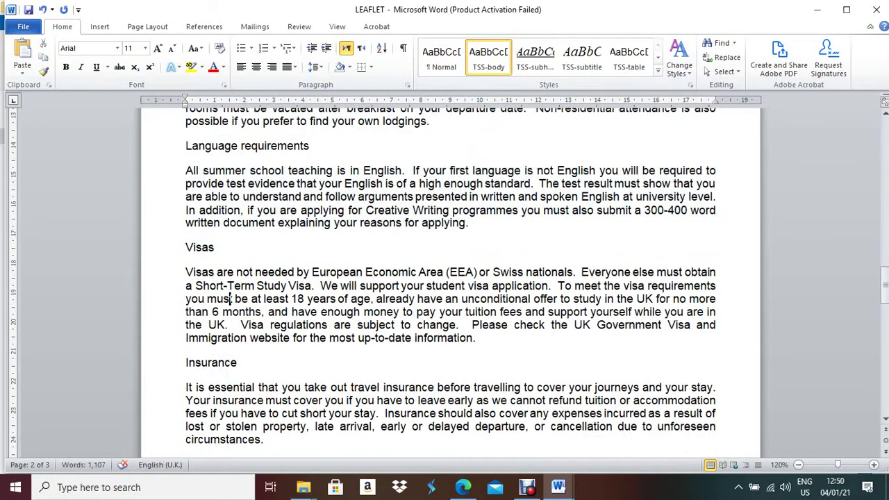
# Check the Insurance text, then give the Medical care paragraph the TSS-body style
pyautogui.scroll(-3, 230, 188)
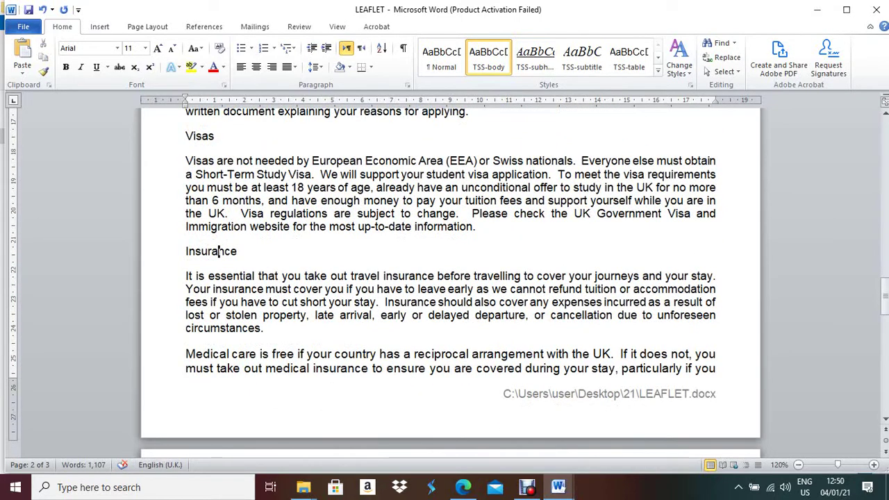
pyautogui.click(236, 316)
pyautogui.scroll(-2, 236, 316)
pyautogui.click(241, 294)
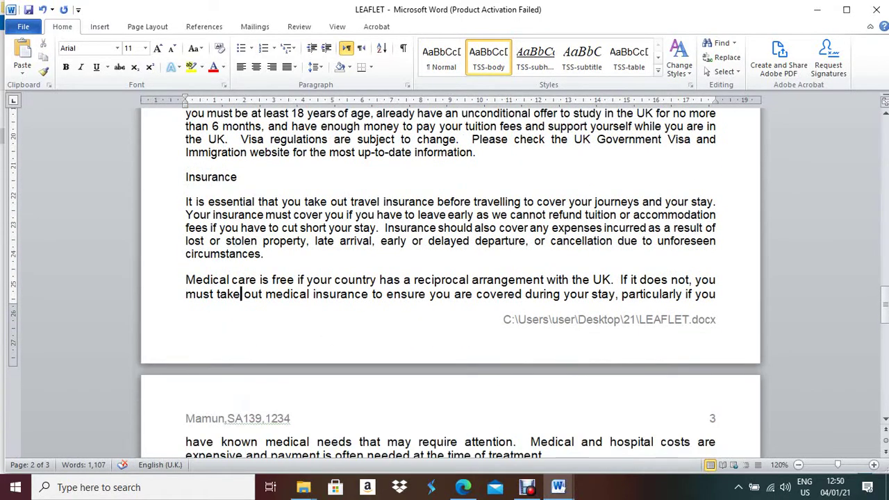
pyautogui.scroll(-2, 241, 294)
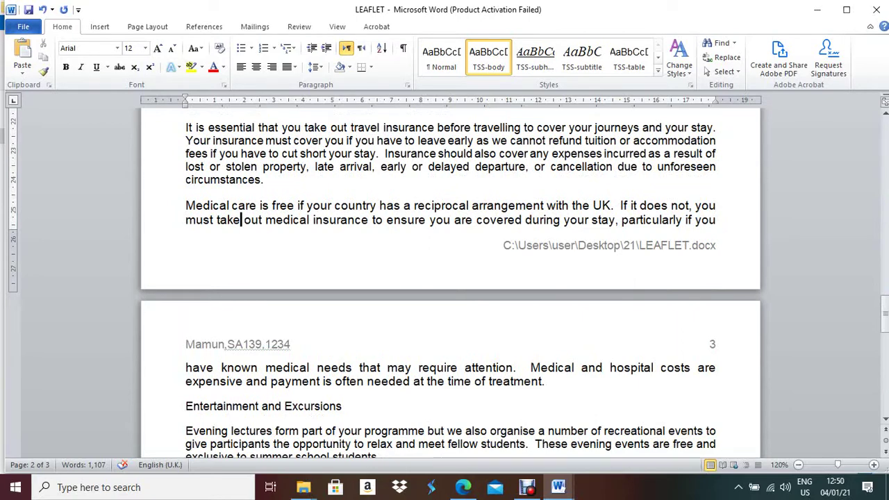
pyautogui.hotkey('shift', 'Down')
pyautogui.hotkey('shift', 'Down')
pyautogui.hotkey('shift', 'Down')
pyautogui.hotkey('shift', 'Down')
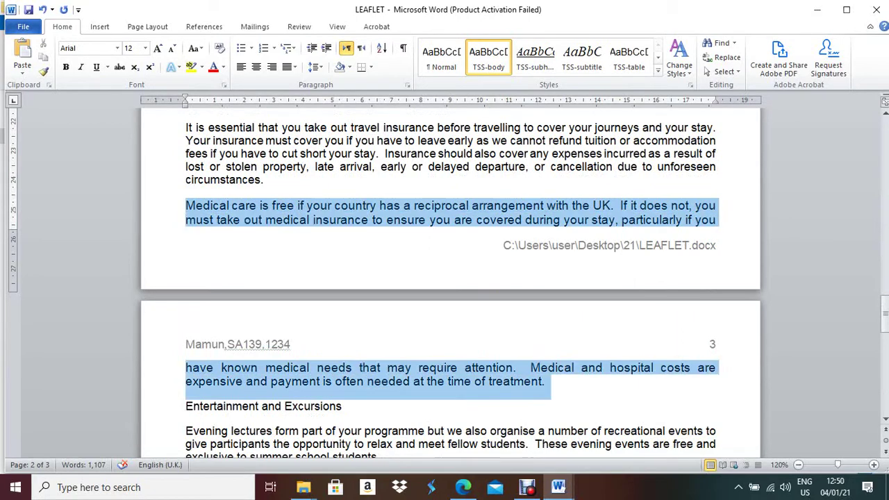
pyautogui.hotkey('ctrl', '[')
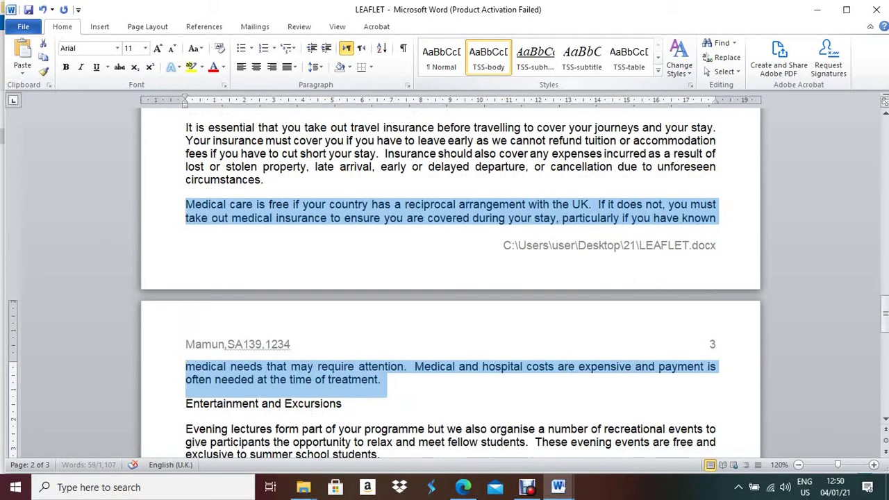
pyautogui.scroll(-3, 450, 278)
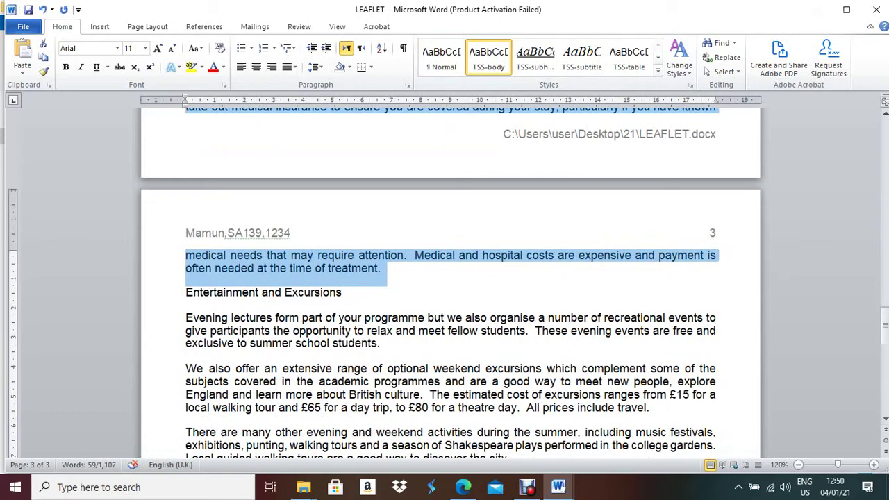
pyautogui.click(293, 293)
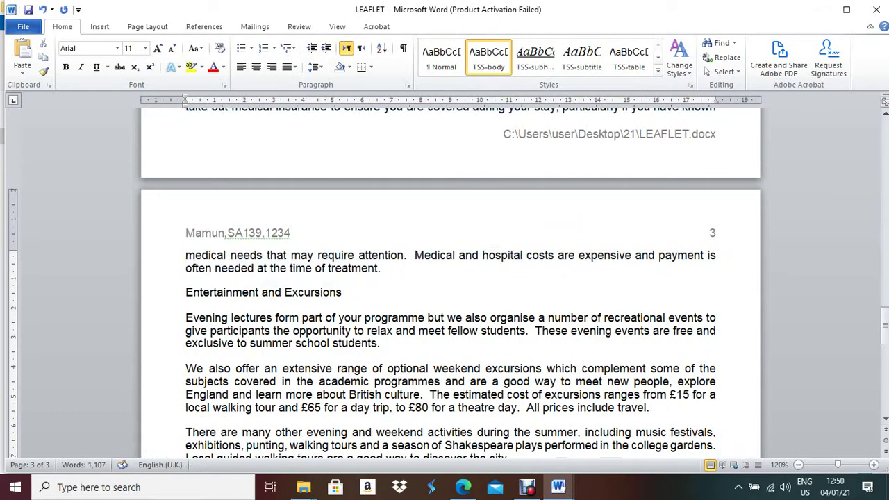
# Restyle the For further information paragraph as TSS-body, then switch to the exam PDF
pyautogui.scroll(-2, 450, 278)
pyautogui.scroll(-2, 307, 256)
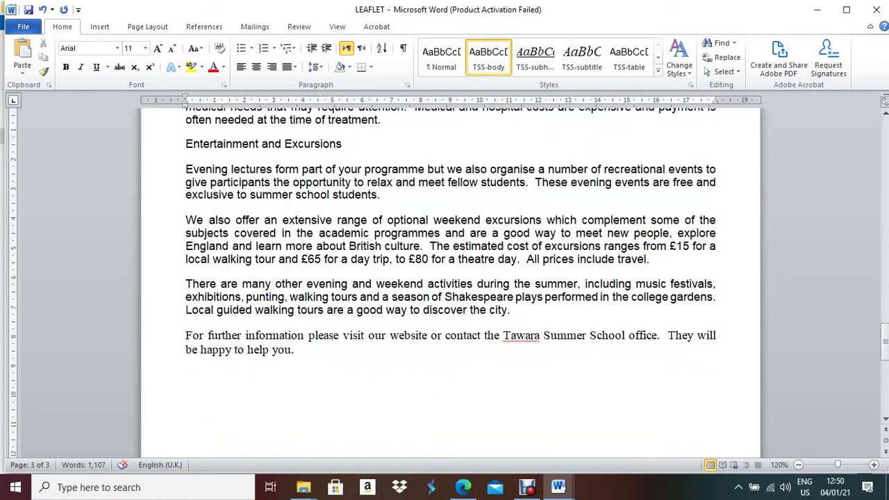
pyautogui.click(300, 335)
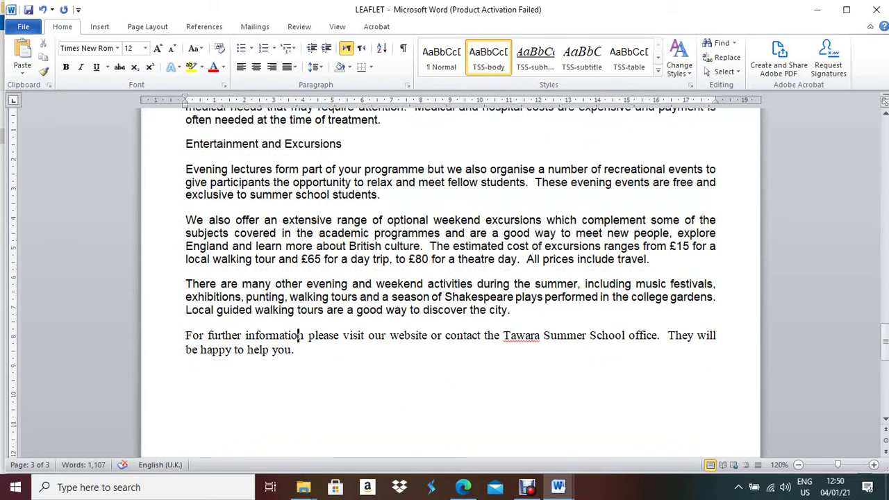
pyautogui.tripleClick(299, 336)
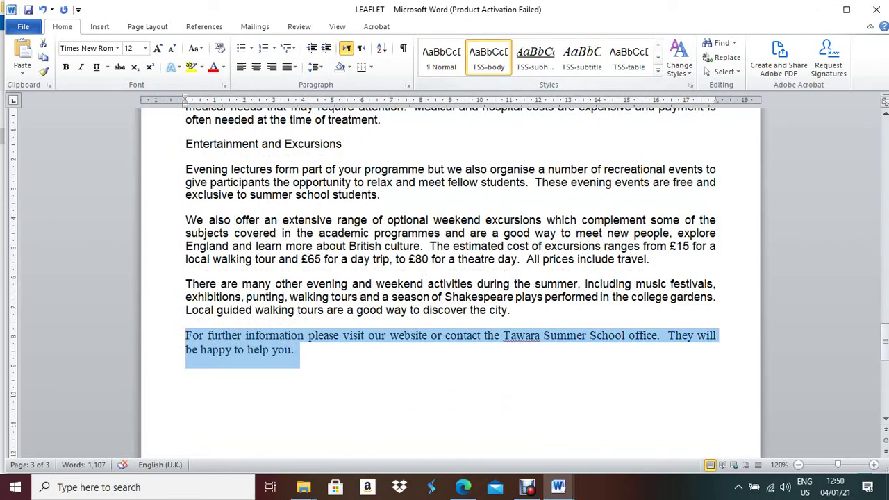
pyautogui.click(488, 59)
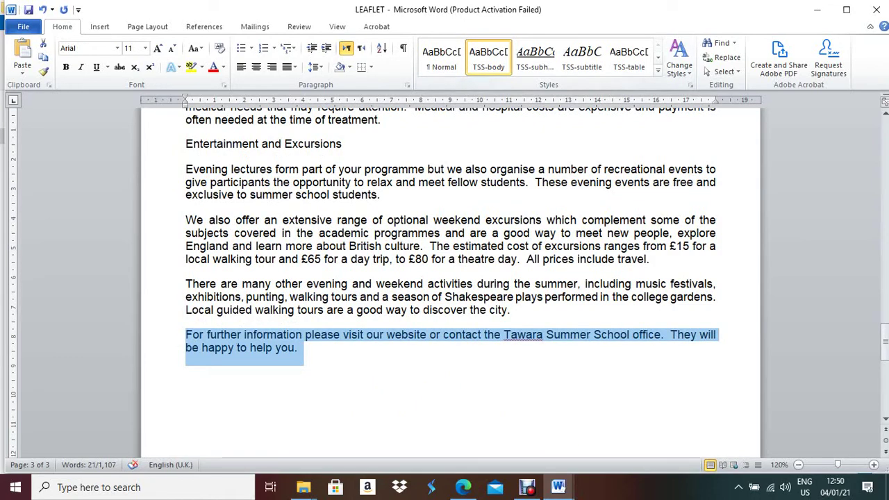
pyautogui.click(503, 310)
pyautogui.scroll(9, 502, 310)
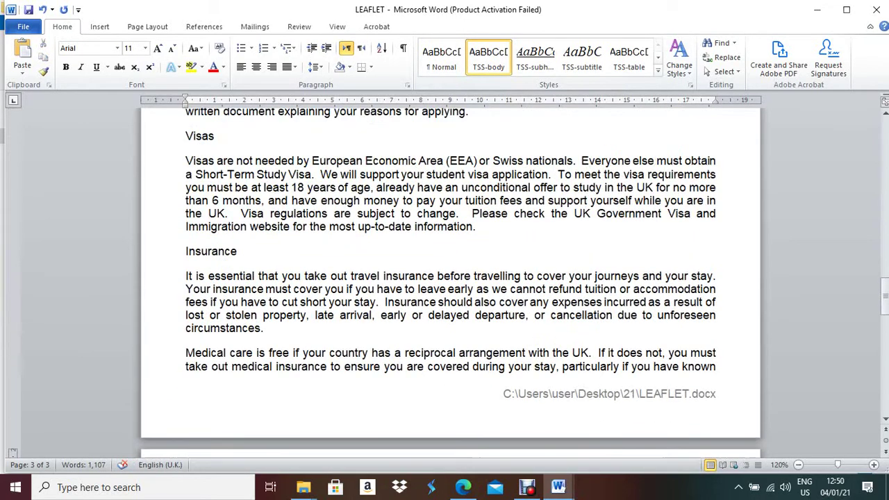
pyautogui.click(463, 487)
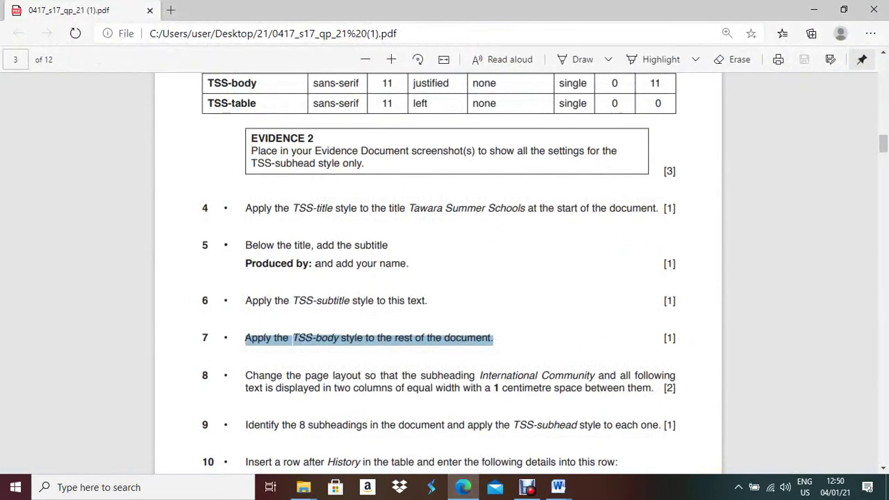
# Highlight task 8's 1 centimetre column-spacing requirement in the PDF, then return to LEAFLET
pyautogui.scroll(-2, 445, 271)
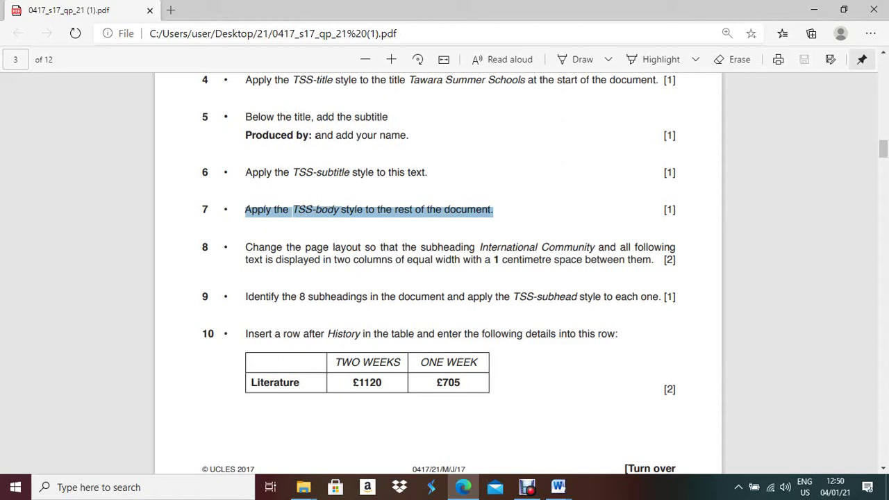
pyautogui.moveTo(494, 260); pyautogui.dragTo(654, 260)
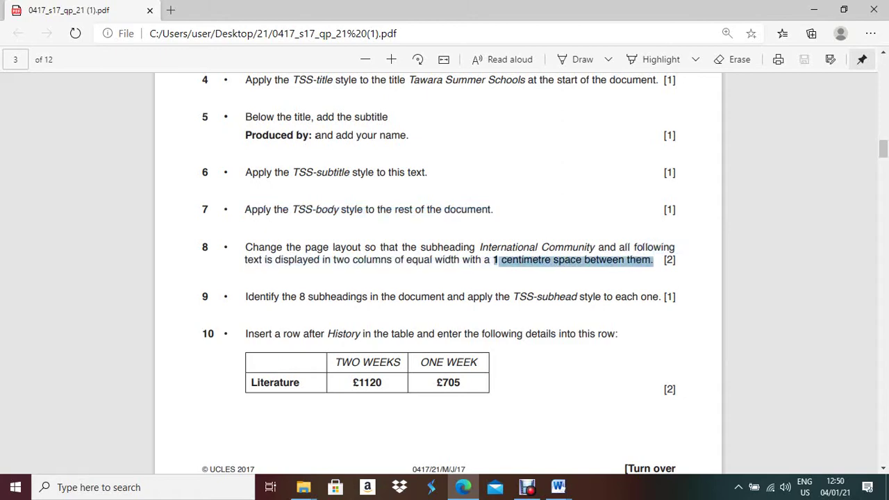
pyautogui.click(558, 487)
pyautogui.scroll(10, 451, 278)
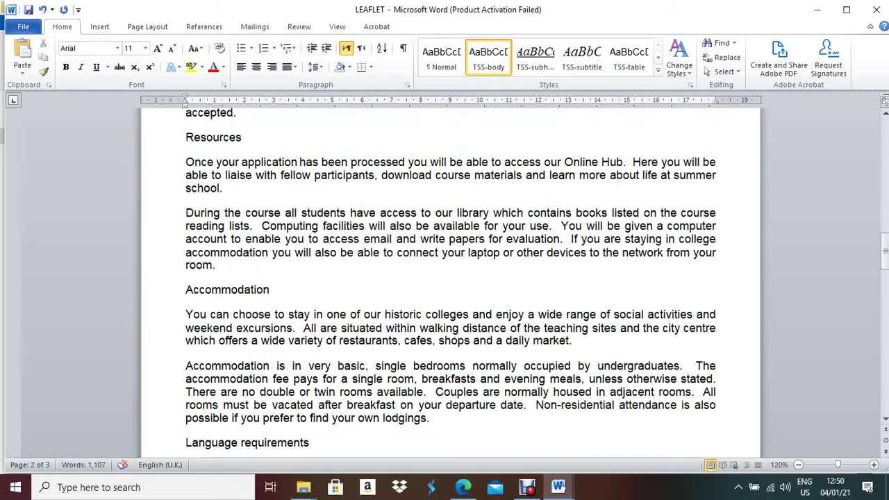
# Select from the International Community subheading to the document end, recheck the PDF, and return
pyautogui.scroll(15, 451, 278)
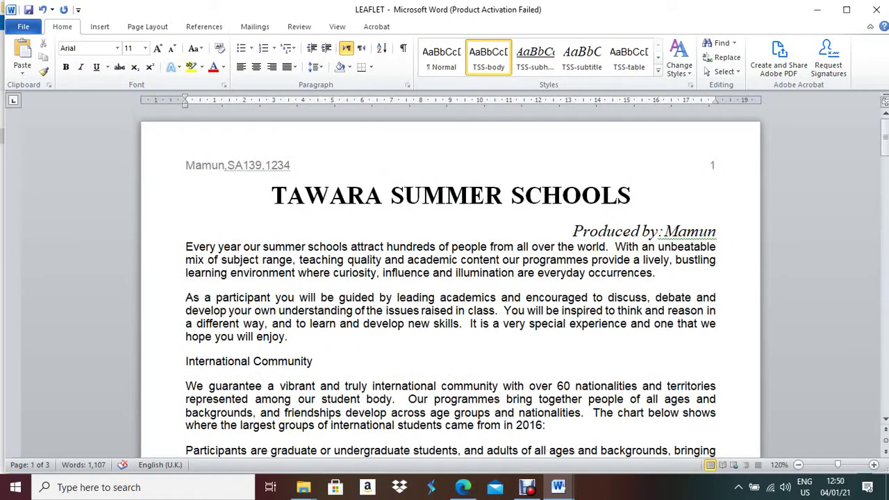
pyautogui.click(169, 362)
pyautogui.moveTo(187, 362); pyautogui.dragTo(653, 445)
pyautogui.scroll(10, 451, 278)
pyautogui.scroll(15, 451, 277)
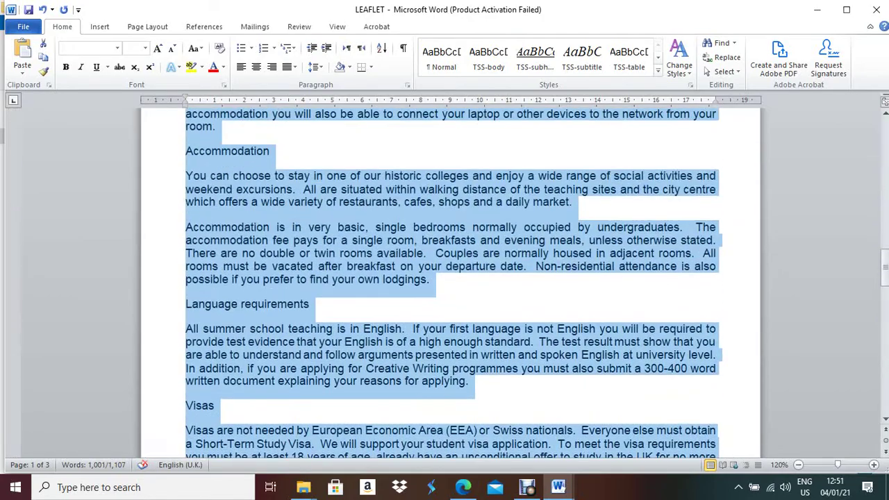
pyautogui.scroll(2, 452, 278)
pyautogui.click(462, 487)
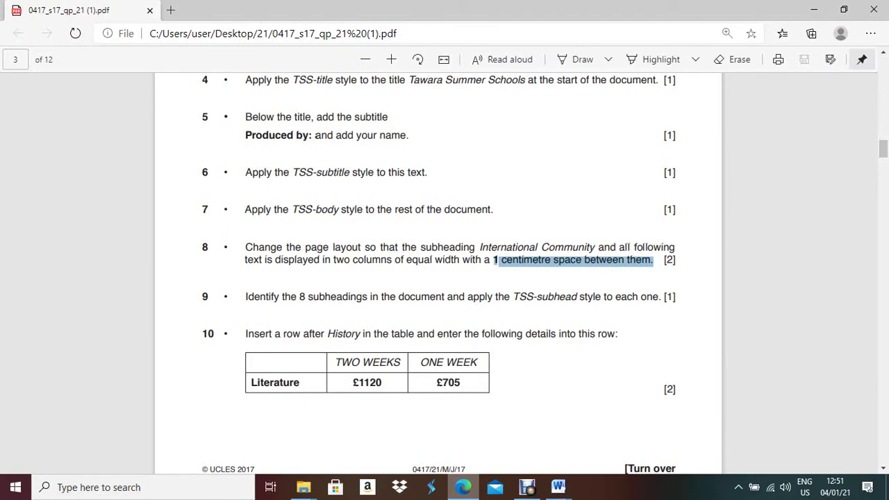
pyautogui.hotkey('alt', 'Tab')
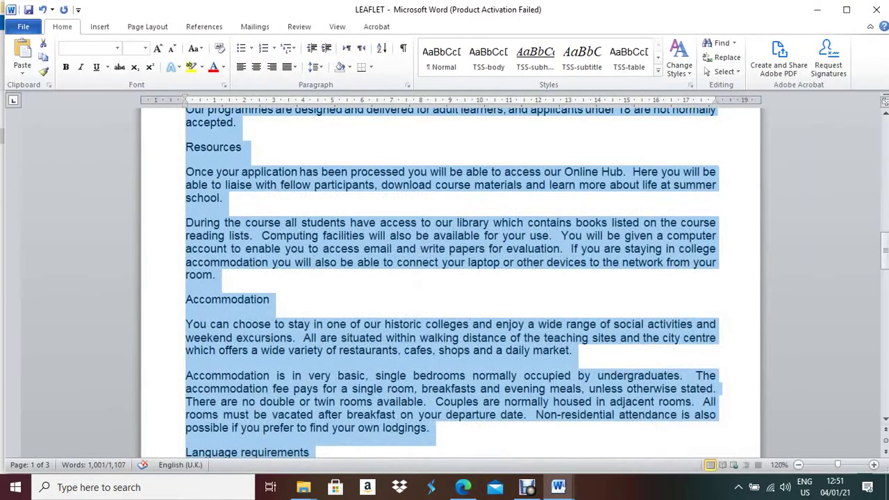
# Set the selection to Two equal columns with 1 cm spacing, then check the next task
pyautogui.click(147, 27)
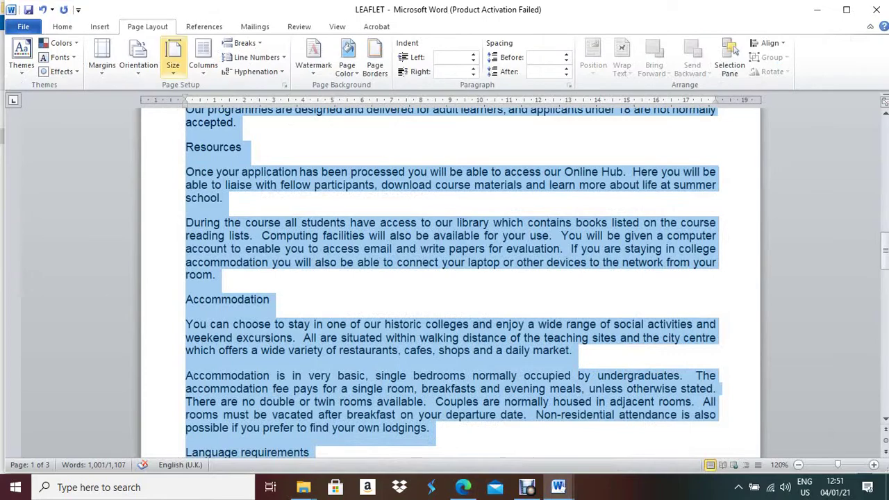
pyautogui.click(203, 56)
pyautogui.click(236, 231)
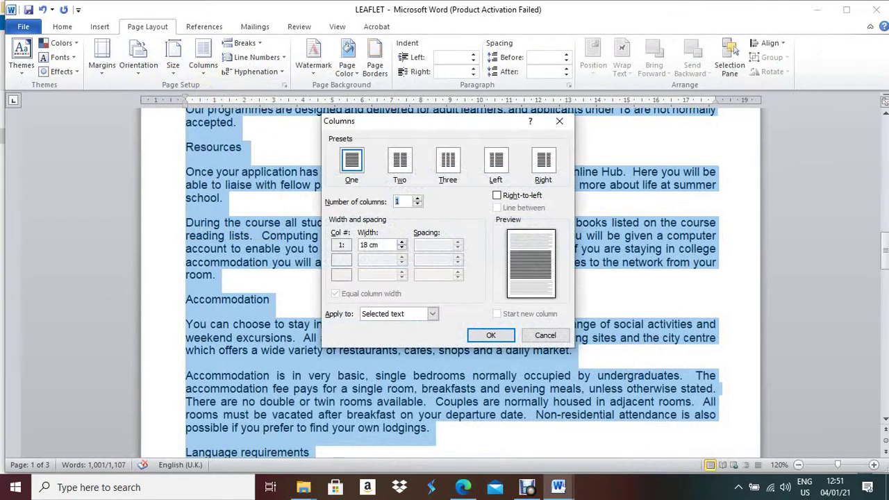
pyautogui.click(400, 162)
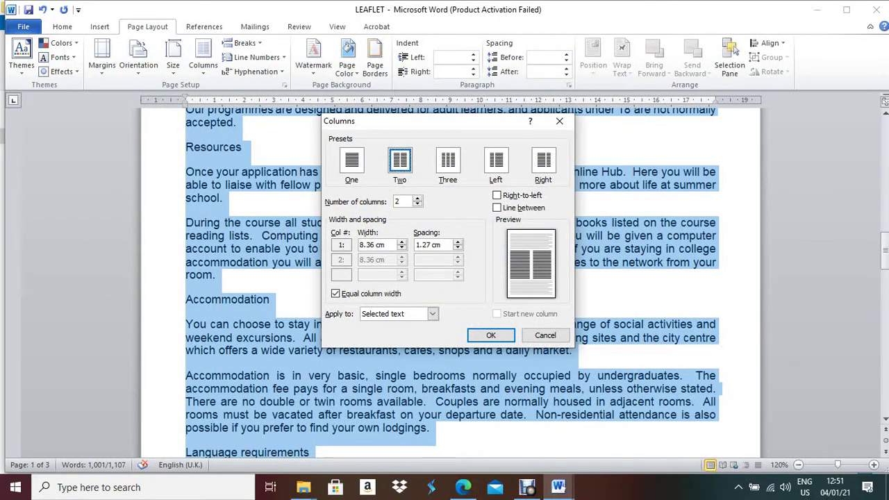
pyautogui.moveTo(434, 245); pyautogui.dragTo(415, 245)
pyautogui.write('1')
pyautogui.press('Return')
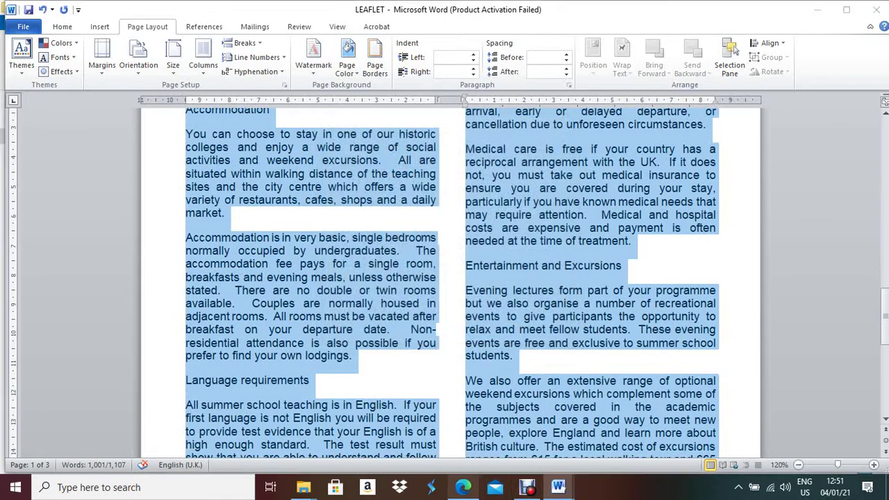
pyautogui.click(463, 487)
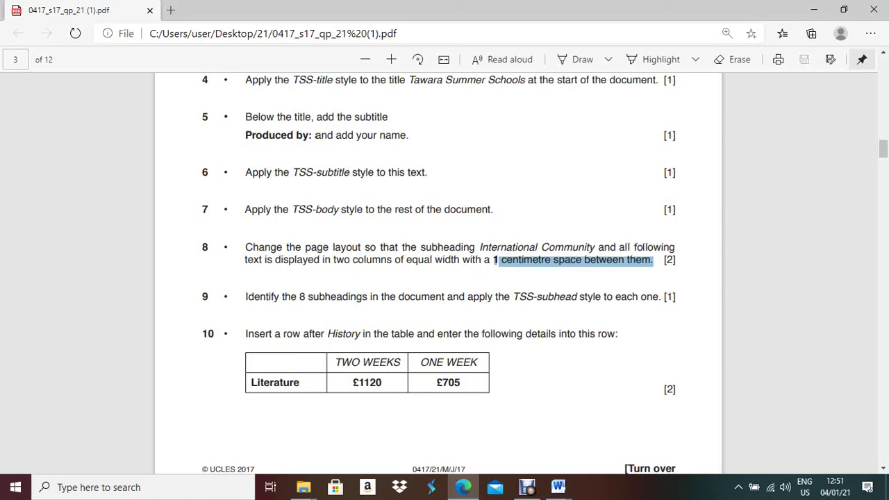
pyautogui.hotkey('alt', 'Tab')
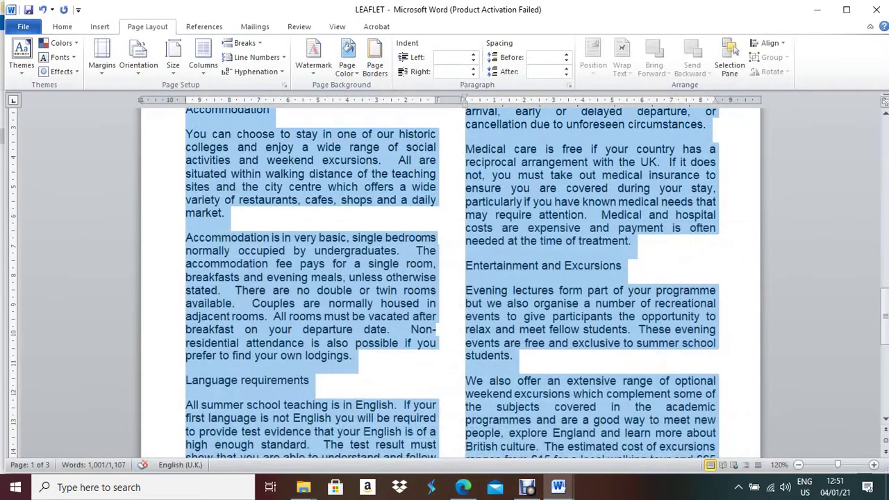
# Select the International Community, Programmes and Resources subheadings together
pyautogui.scroll(10, 451, 278)
pyautogui.scroll(10, 450, 278)
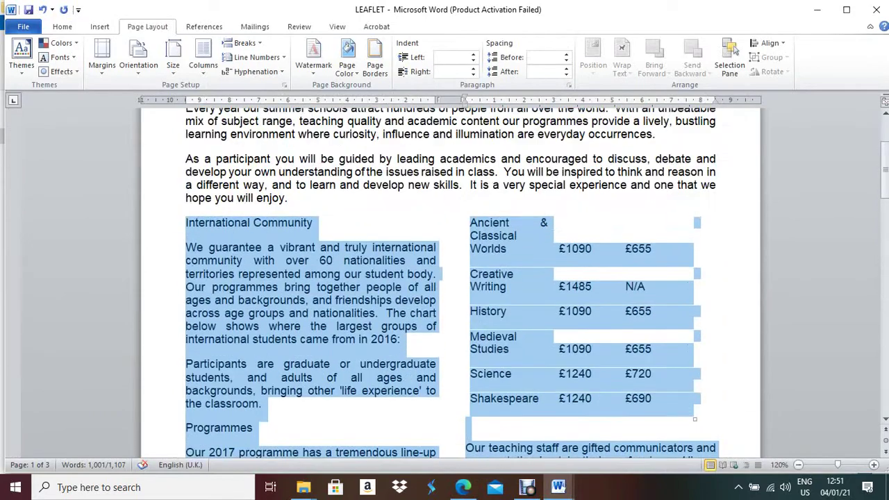
pyautogui.click(312, 362)
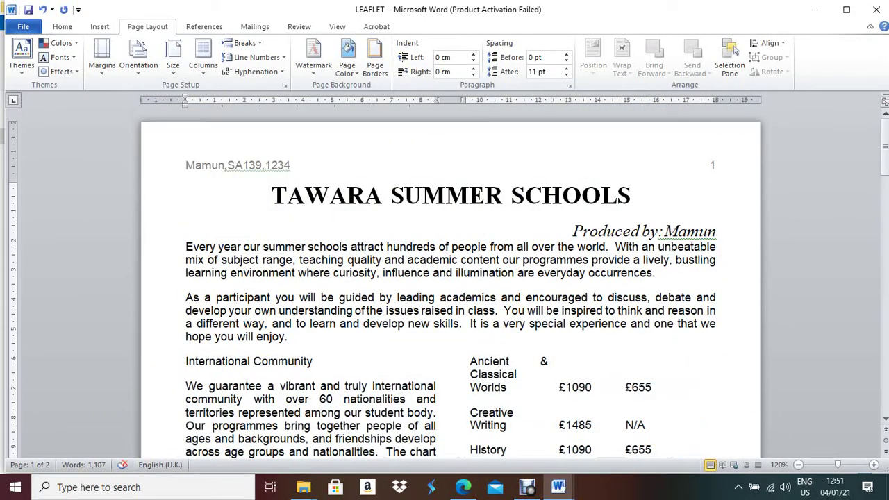
pyautogui.tripleClick(313, 361)
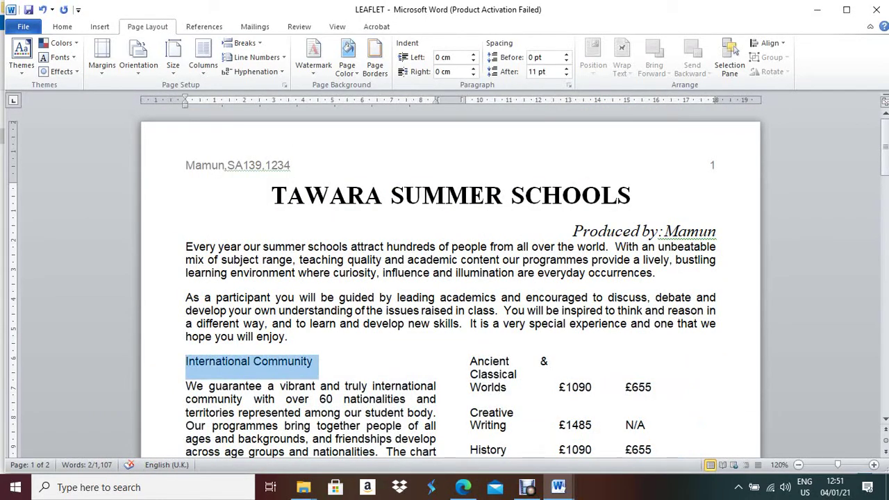
pyautogui.scroll(-6, 451, 278)
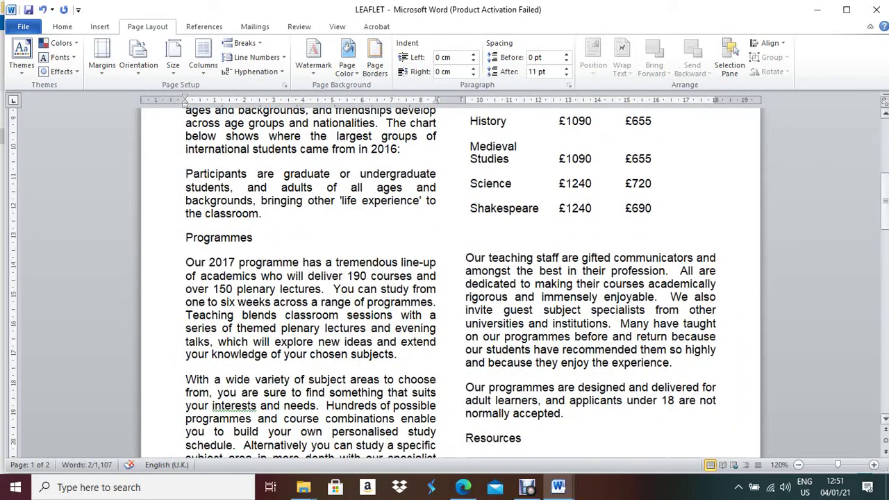
pyautogui.keyDown('ctrl'); pyautogui.click(168, 238); pyautogui.keyUp('ctrl')
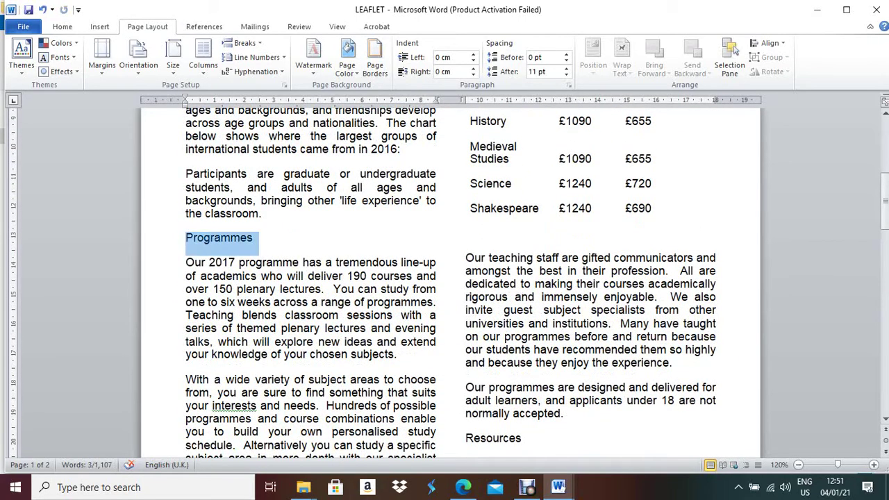
pyautogui.moveTo(885, 202); pyautogui.dragTo(884, 224)
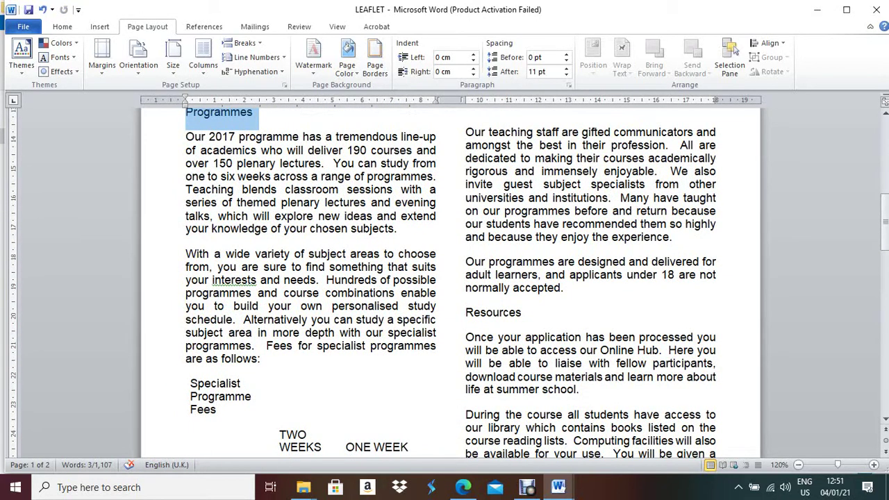
pyautogui.keyDown('ctrl'); pyautogui.click(456, 313); pyautogui.keyUp('ctrl')
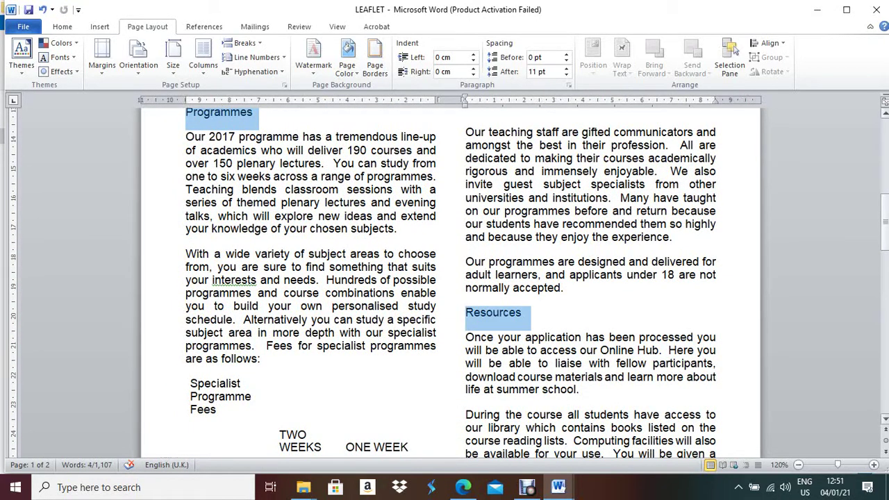
pyautogui.moveTo(885, 223); pyautogui.dragTo(885, 320)
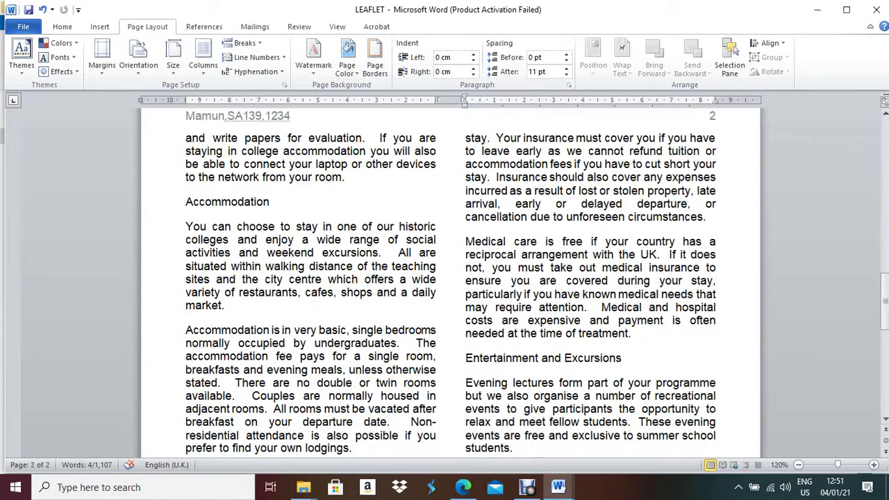
# Add Accommodation, Entertainment and Excursions, Language requirements, Visas and Insurance to the selection
pyautogui.keyDown('ctrl'); pyautogui.click(227, 202); pyautogui.keyUp('ctrl')
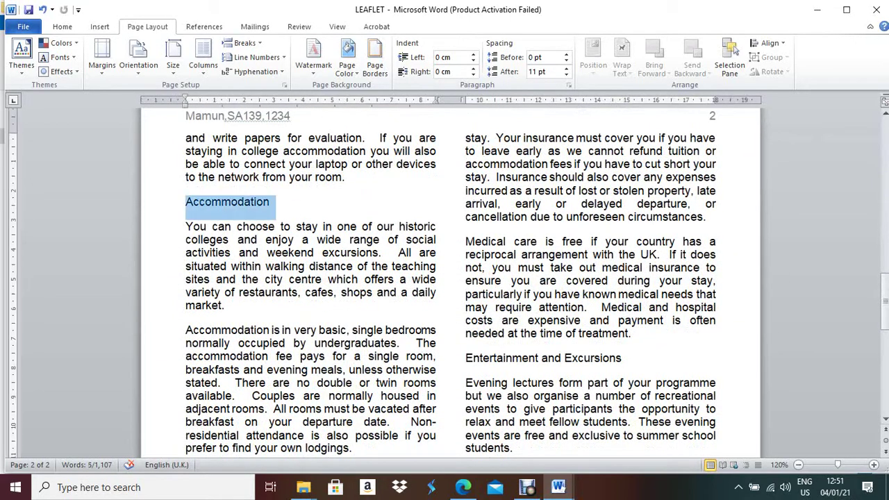
pyautogui.keyDown('ctrl'); pyautogui.click(543, 358); pyautogui.keyUp('ctrl')
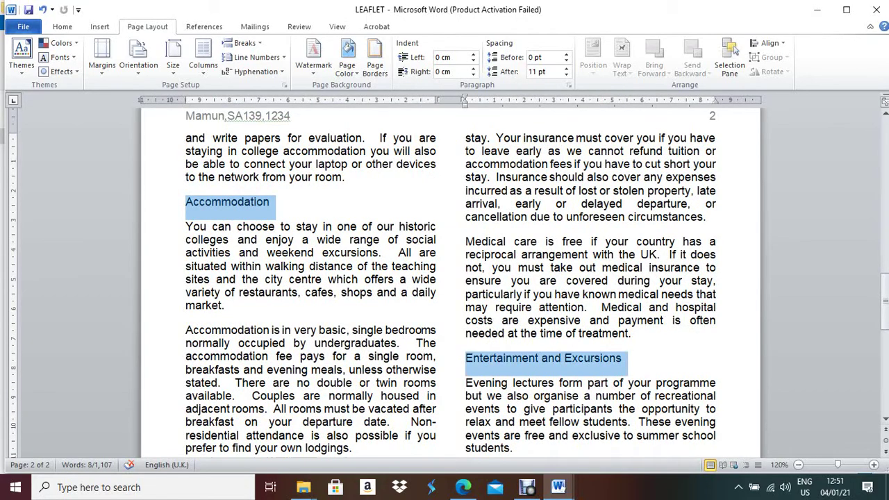
pyautogui.moveTo(885, 302); pyautogui.dragTo(885, 361)
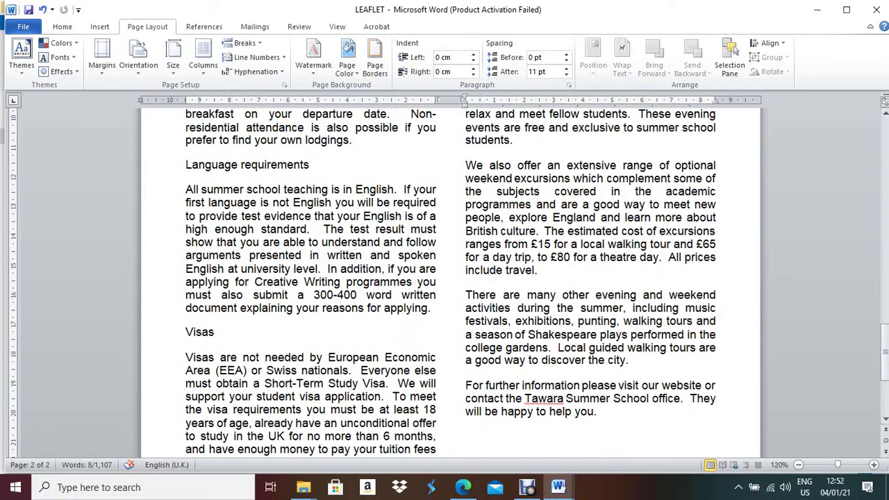
pyautogui.keyDown('ctrl'); pyautogui.click(247, 165); pyautogui.keyUp('ctrl')
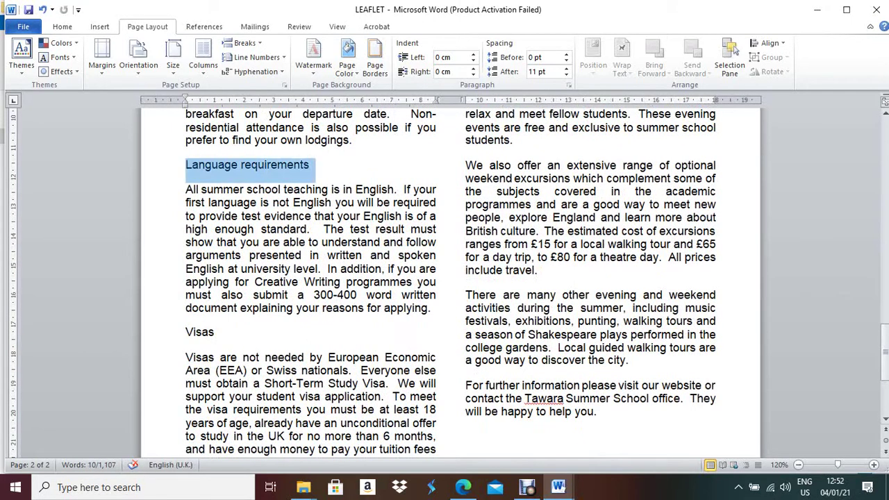
pyautogui.keyDown('ctrl'); pyautogui.click(200, 332); pyautogui.keyUp('ctrl')
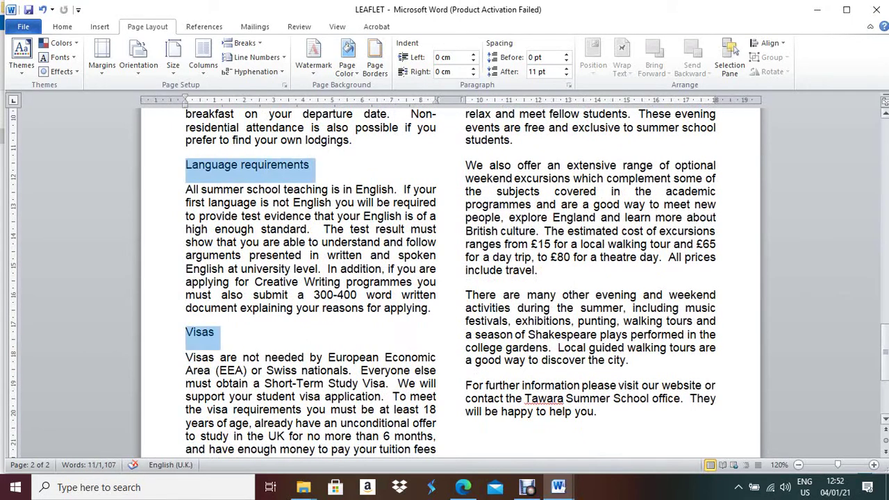
pyautogui.moveTo(885, 348); pyautogui.dragTo(885, 377)
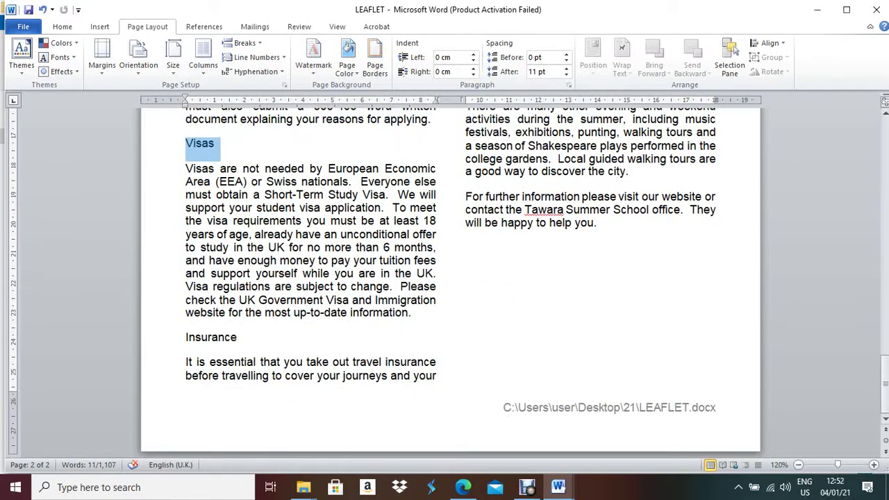
pyautogui.keyDown('ctrl'); pyautogui.click(211, 337); pyautogui.keyUp('ctrl')
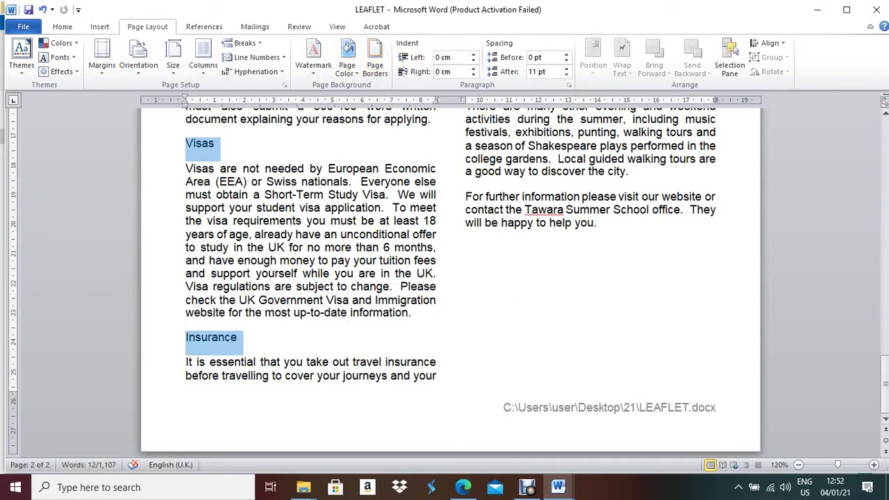
pyautogui.click(62, 26)
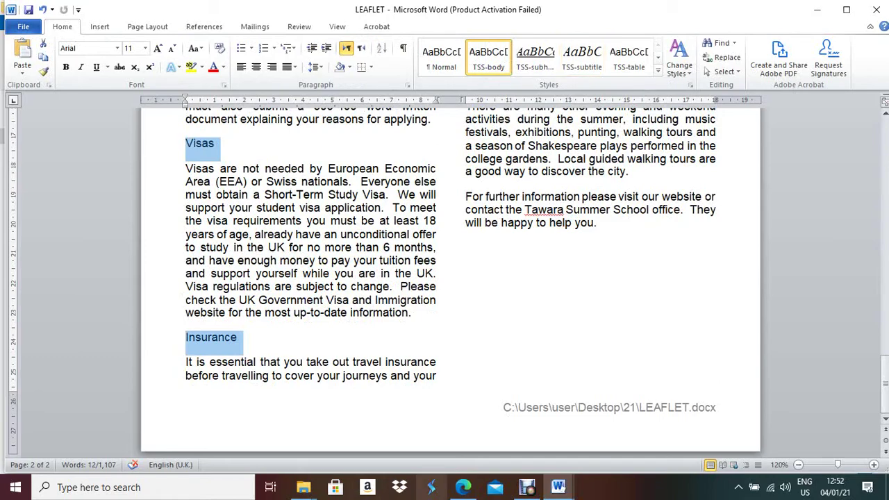
# After checking the exam paper, apply TSS-subhead to all eight selected subheadings
pyautogui.click(463, 487)
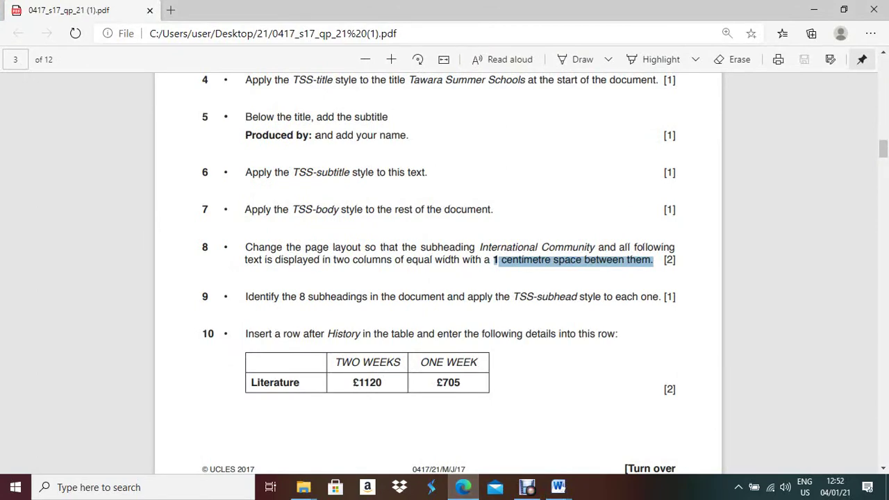
pyautogui.hotkey('alt', 'Tab')
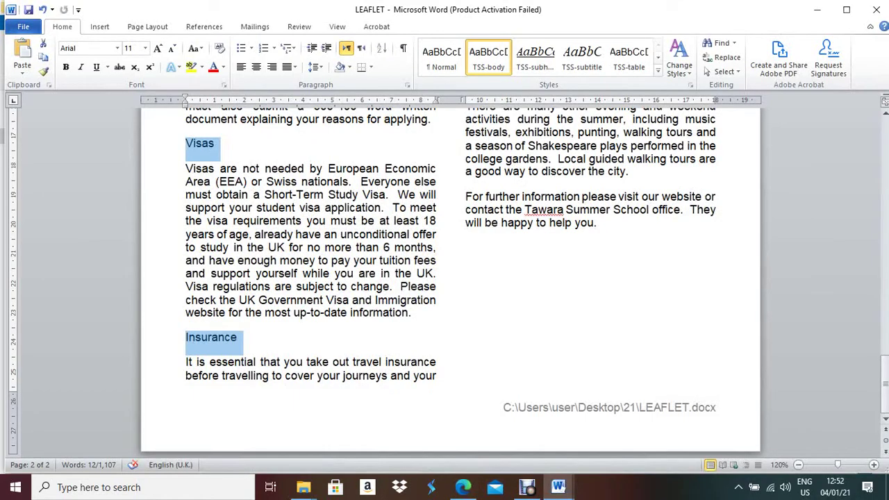
pyautogui.click(534, 55)
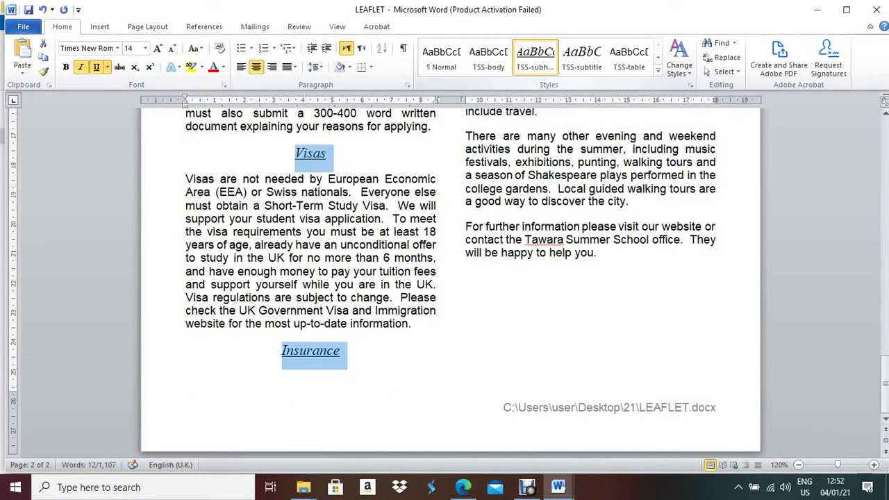
# Scroll through the leaflet reviewing the restyled subheadings, then return to the exam PDF
pyautogui.scroll(13, 451, 278)
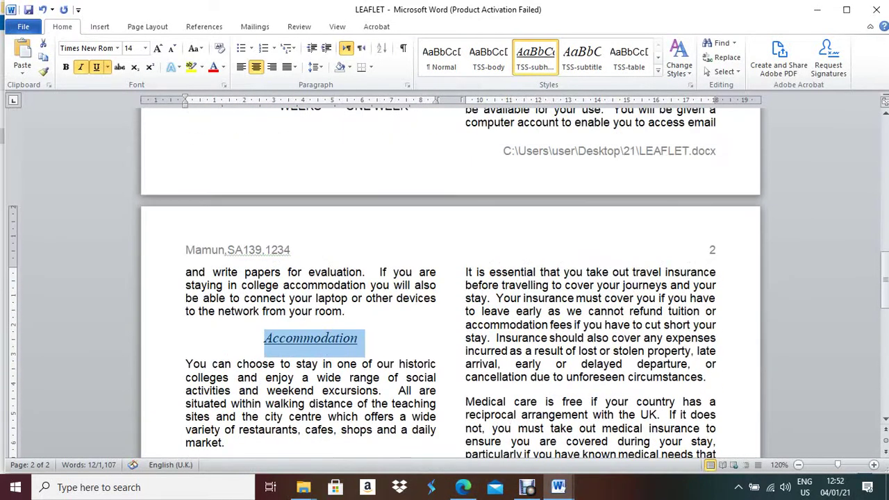
pyautogui.scroll(10, 451, 278)
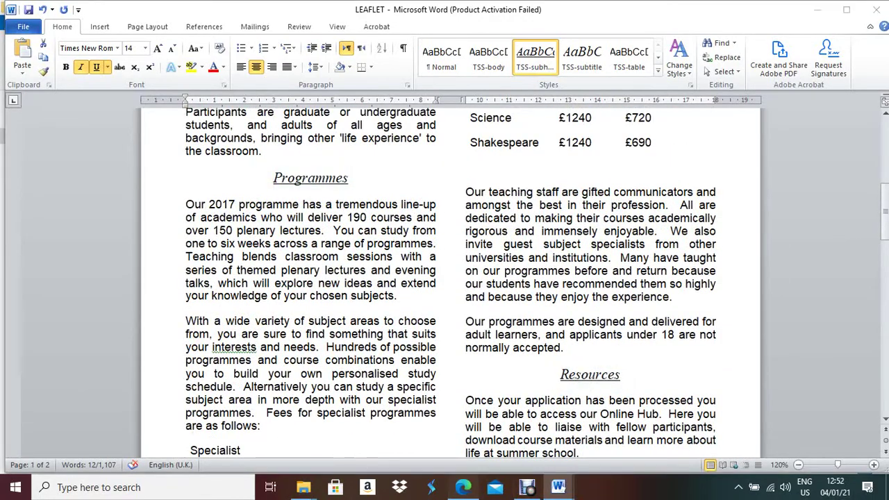
pyautogui.hotkey('alt', 'Tab')
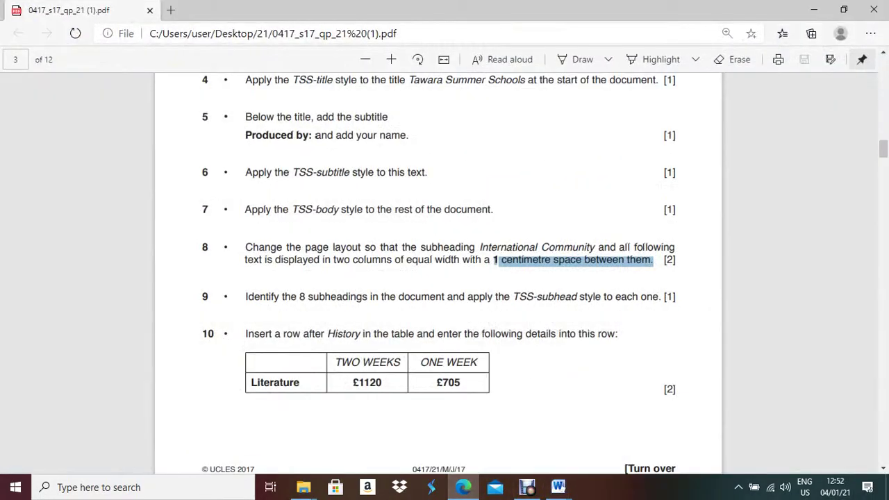
pyautogui.hotkey('alt', 'Tab')
pyautogui.scroll(-8, 450, 278)
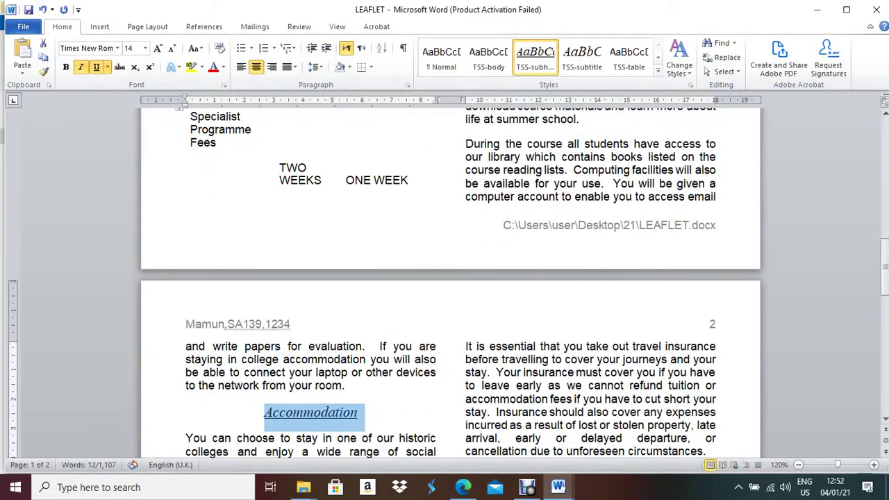
pyautogui.scroll(-15, 450, 278)
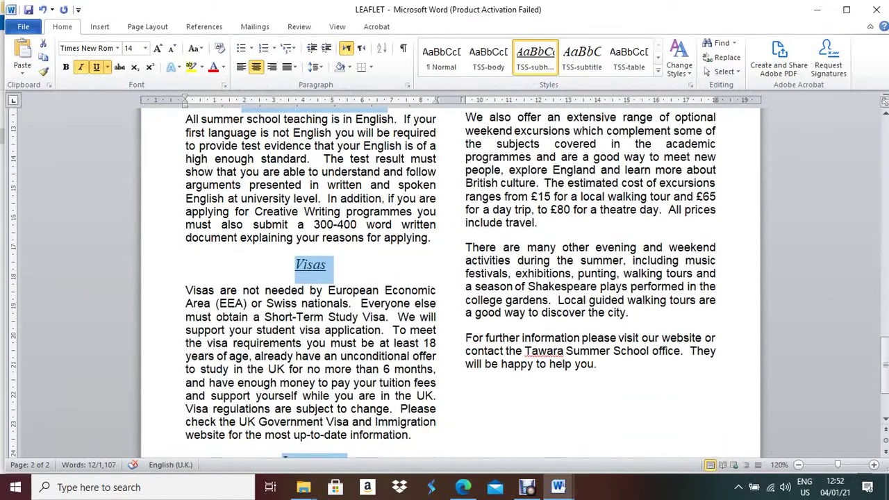
pyautogui.scroll(-3, 450, 278)
pyautogui.scroll(7, 451, 278)
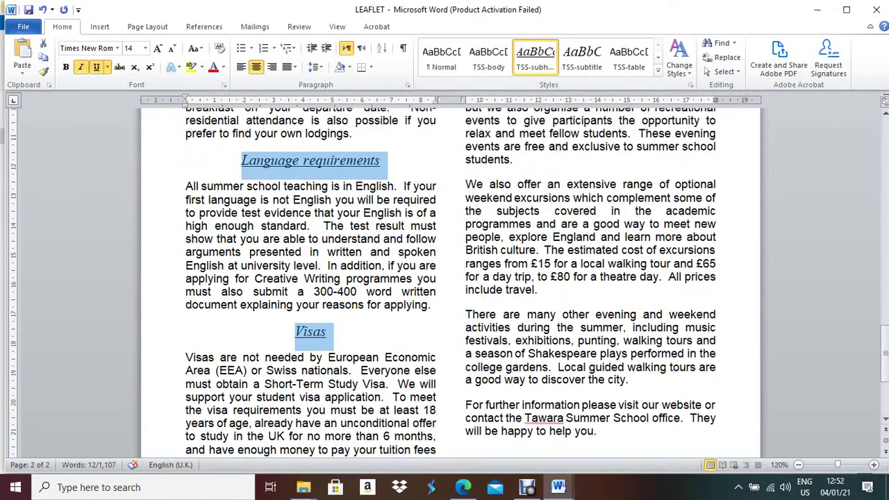
pyautogui.scroll(-7, 450, 278)
pyautogui.scroll(5, 450, 278)
pyautogui.scroll(15, 450, 278)
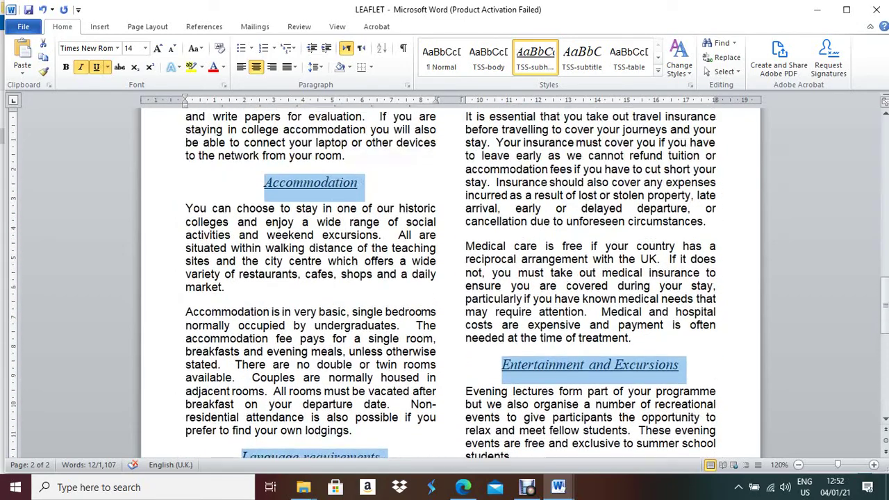
pyautogui.scroll(15, 450, 278)
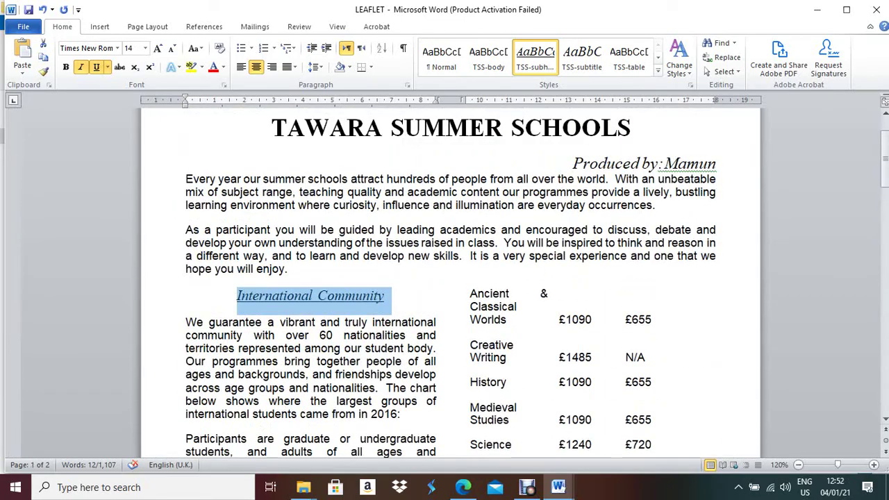
pyautogui.hotkey('alt', 'Tab')
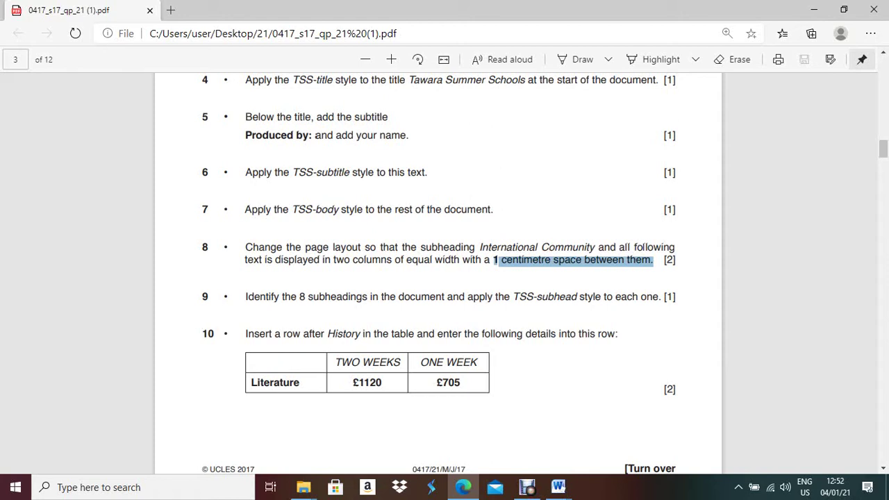
# Highlight the Literature row in question 10's exam table, then go back to the LEAFLET in Word
pyautogui.moveTo(250, 383); pyautogui.dragTo(461, 383)
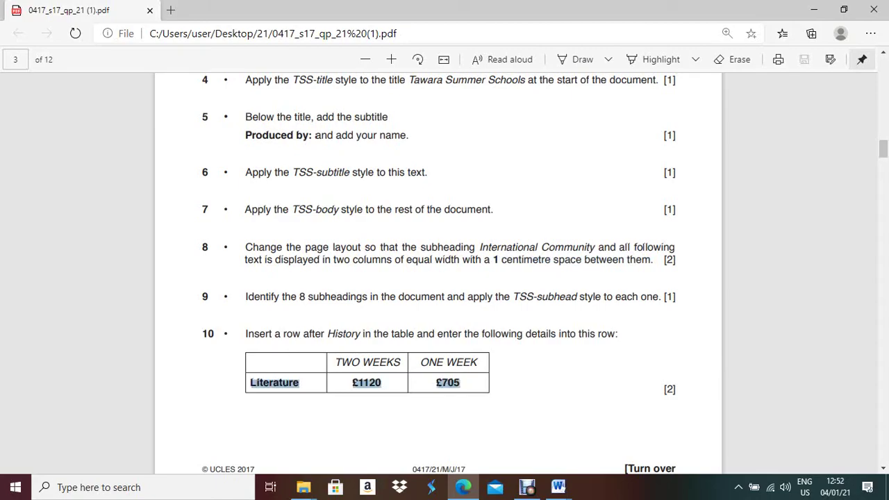
pyautogui.hotkey('alt', 'Tab')
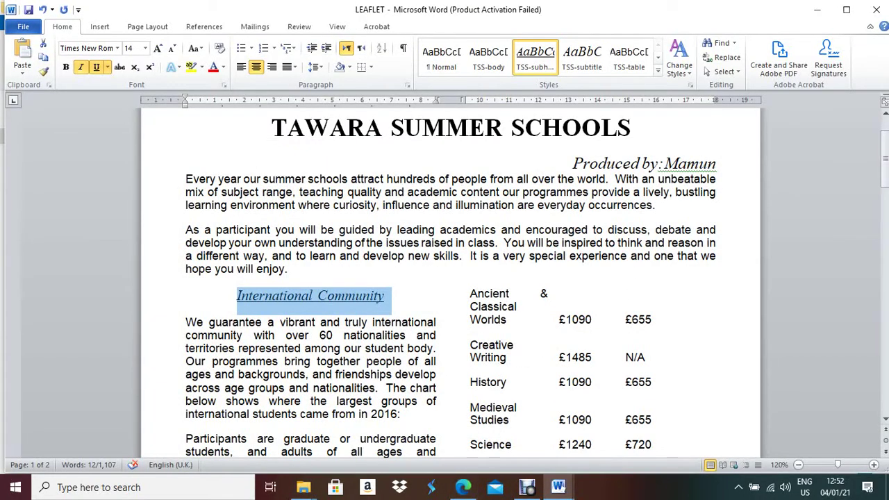
# Apply All Borders to the whole Specialist Programme Fees table so every course and fee cell is framed
pyautogui.scroll(-10, 451, 278)
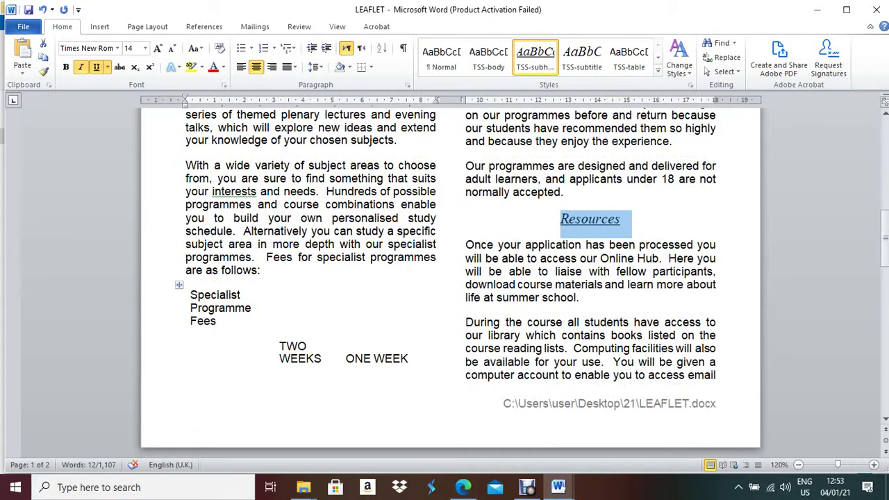
pyautogui.scroll(6, 450, 278)
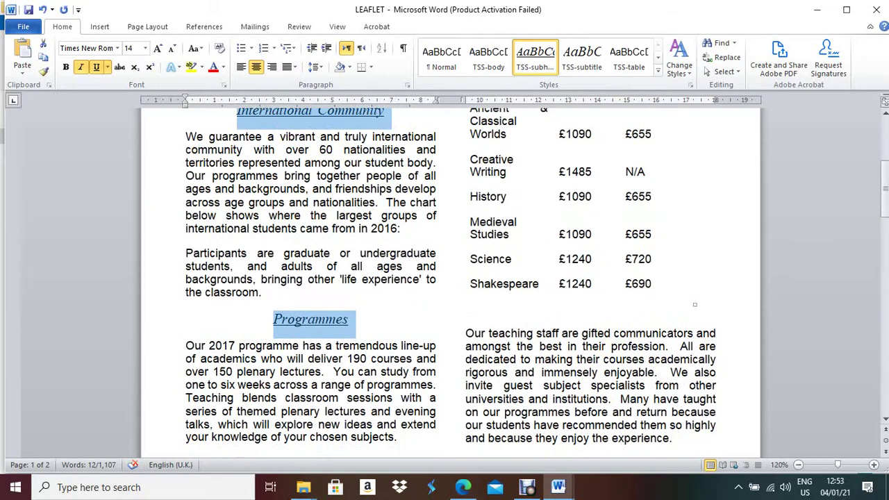
pyautogui.scroll(1, 450, 283)
pyautogui.scroll(-6, 450, 278)
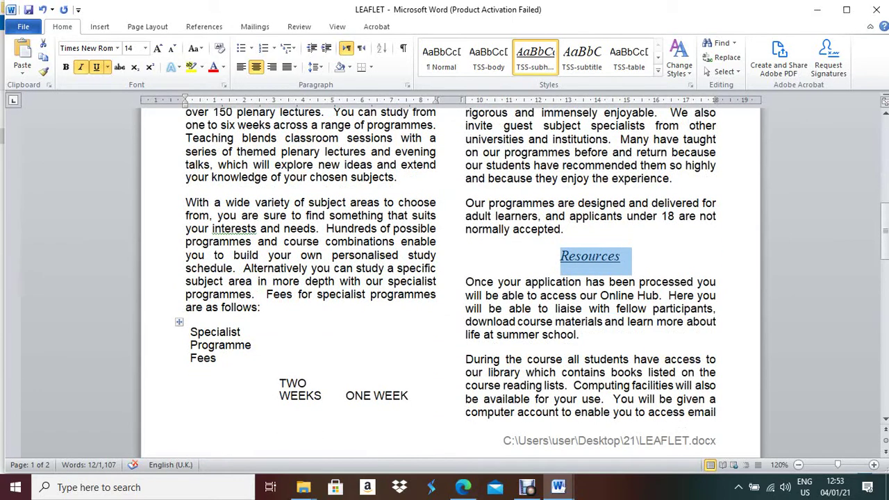
pyautogui.click(179, 323)
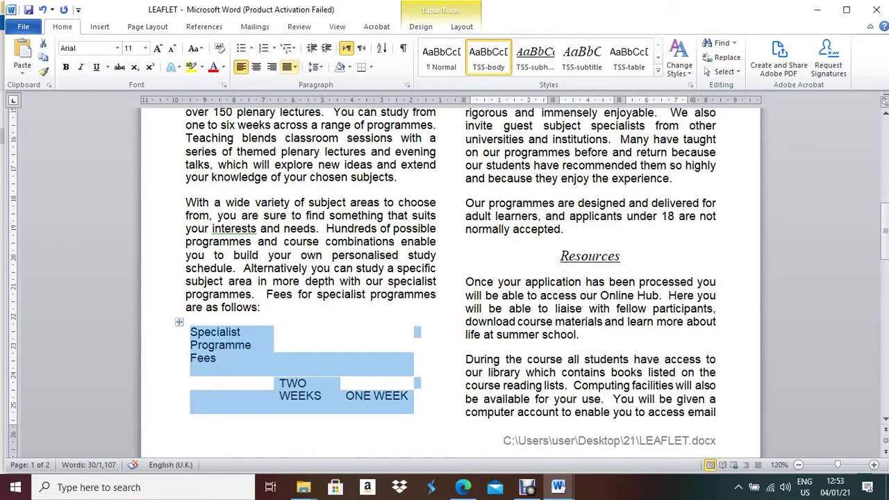
pyautogui.click(371, 68)
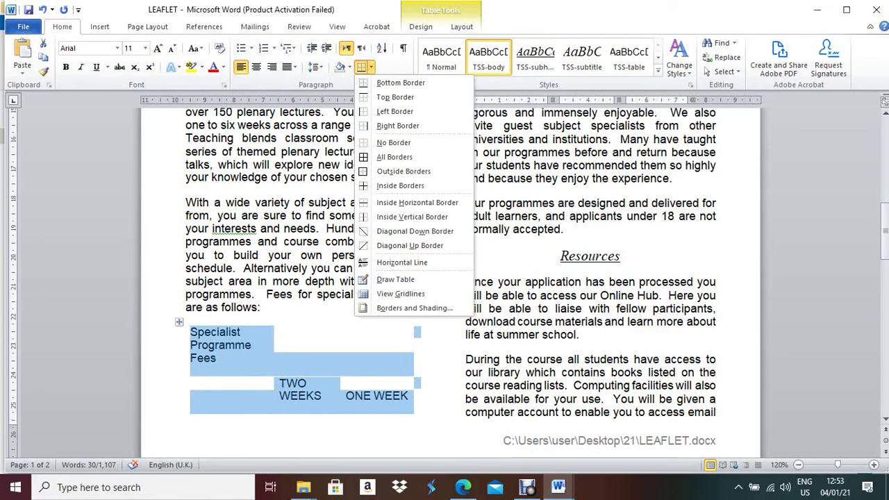
pyautogui.click(394, 157)
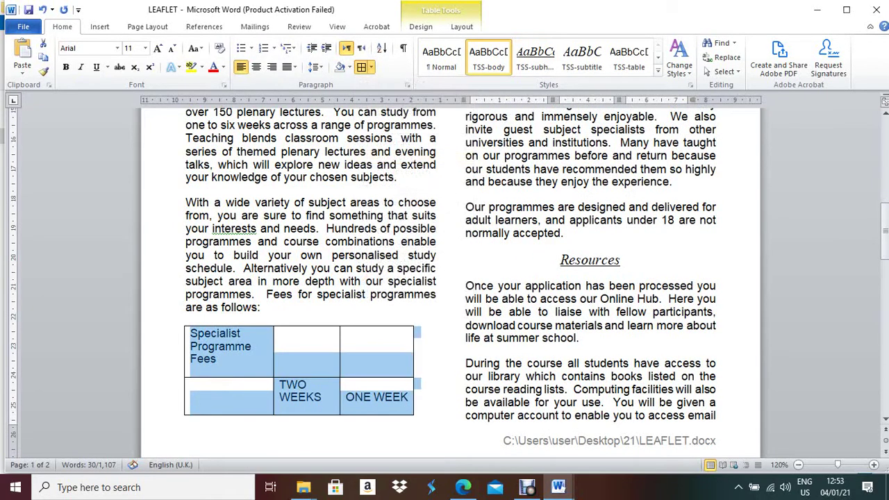
pyautogui.scroll(9, 449, 282)
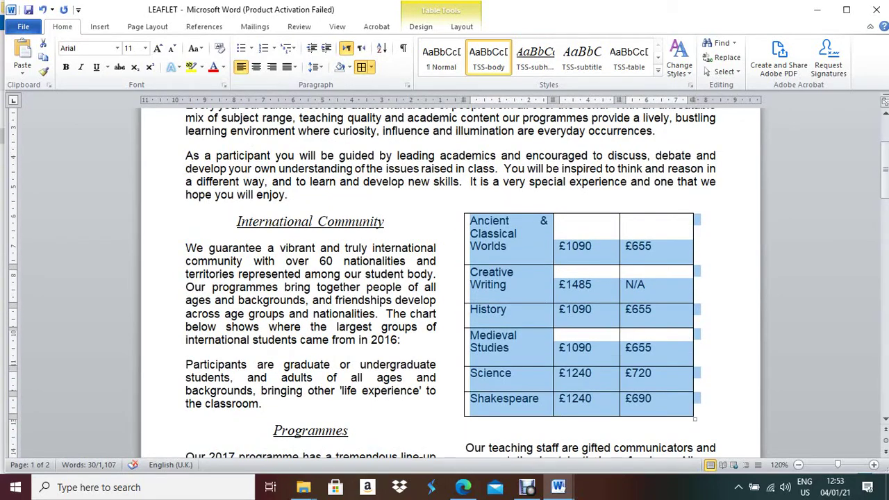
pyautogui.click(507, 309)
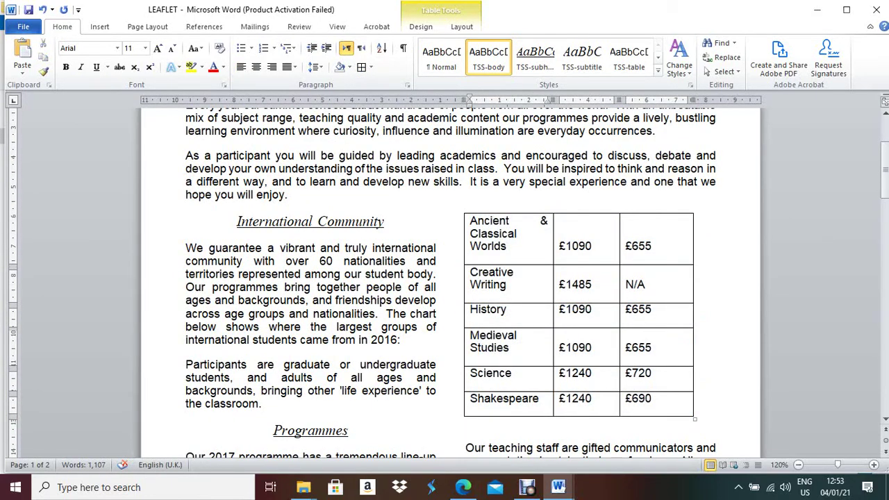
# Insert a new row below History and paste 'Literature' from the exam paper into its first cell
pyautogui.rightClick(523, 318)
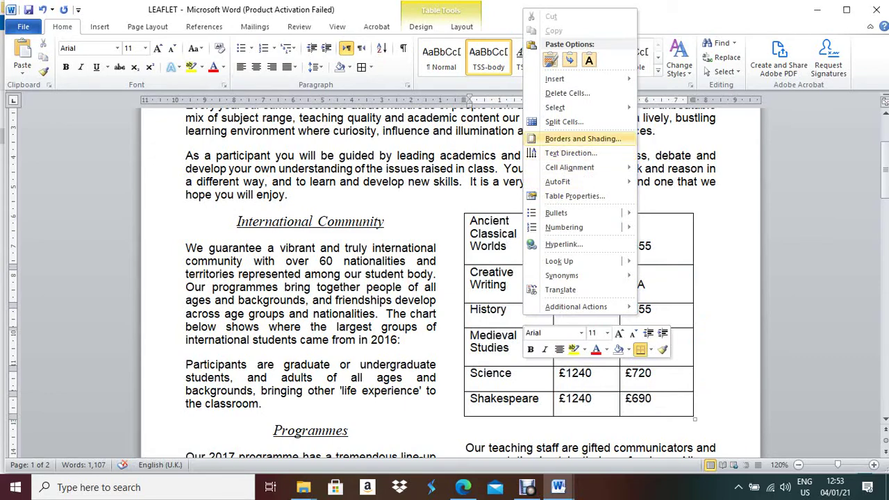
pyautogui.moveTo(563, 79)
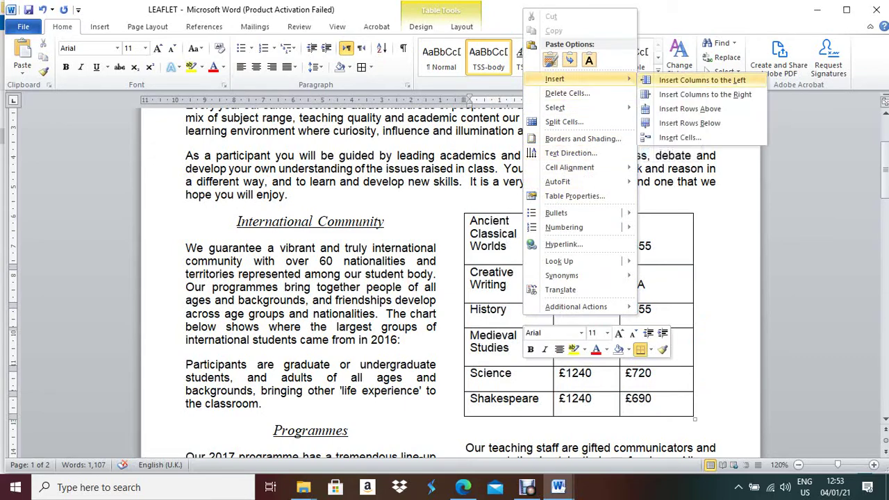
pyautogui.click(690, 123)
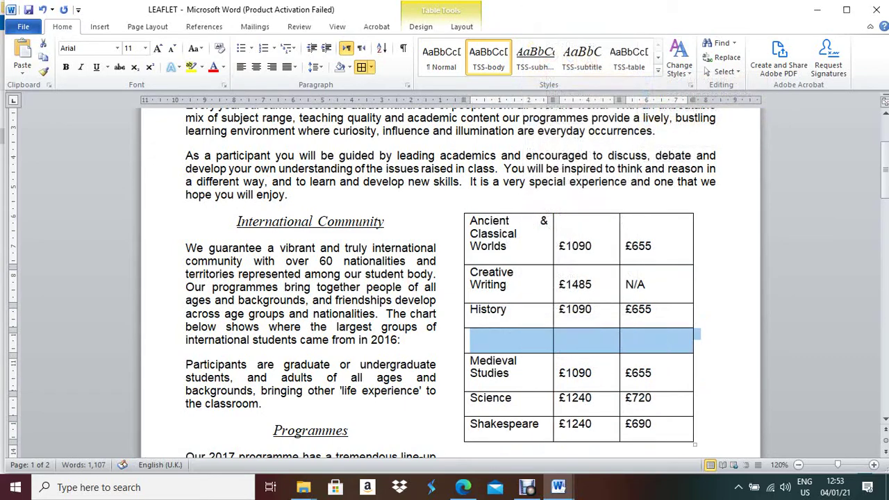
pyautogui.click(473, 341)
pyautogui.click(463, 487)
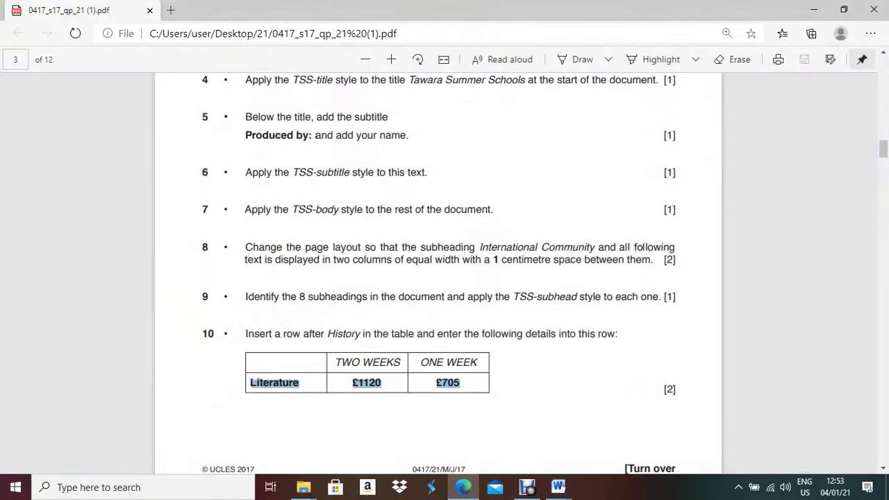
pyautogui.moveTo(300, 384); pyautogui.dragTo(250, 384)
pyautogui.hotkey('ctrl', 'c')
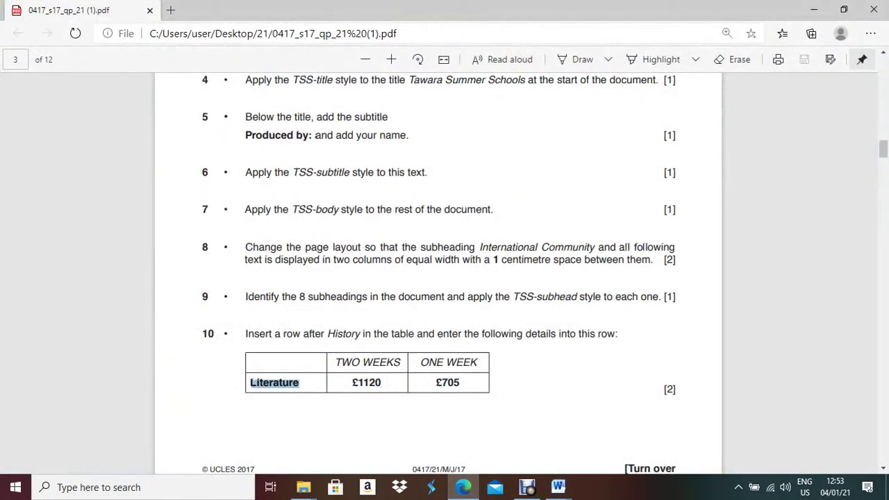
pyautogui.hotkey('alt', 'Tab')
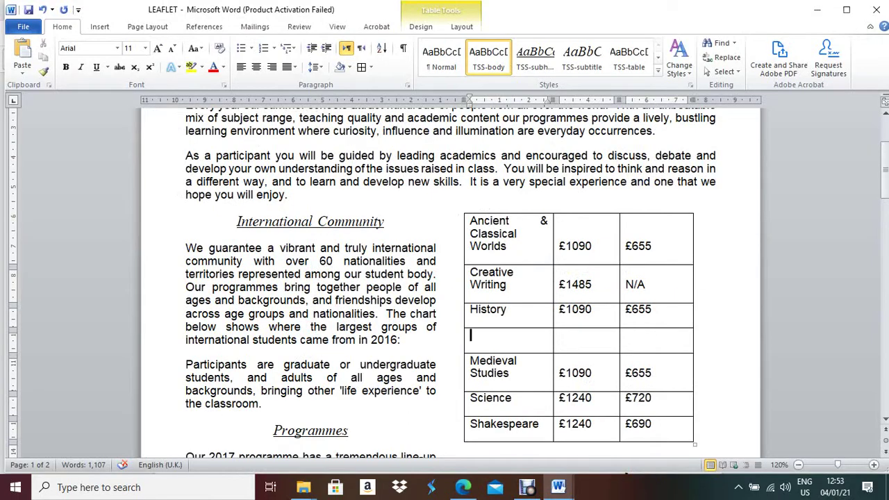
pyautogui.hotkey('ctrl', 'v')
pyautogui.press('Tab')
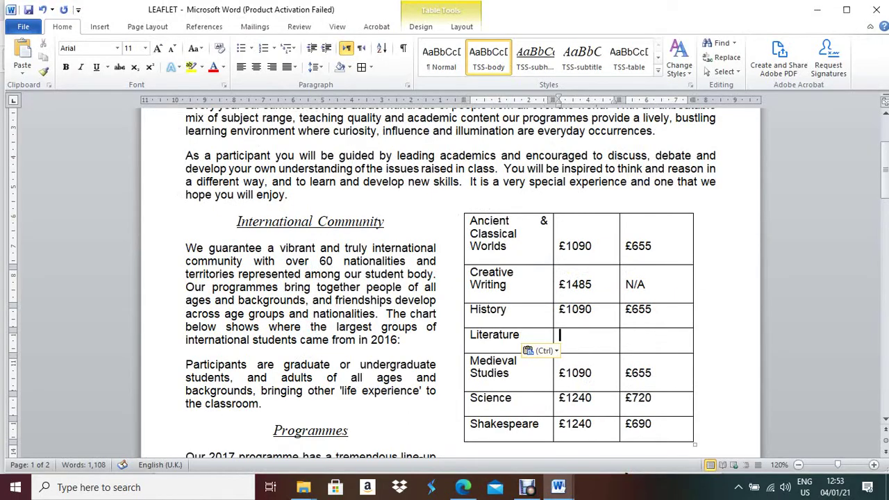
# Enter the Literature fees £1120 and £705, using the £ symbol from Insert > Symbol
pyautogui.hotkey('alt', 'Tab')
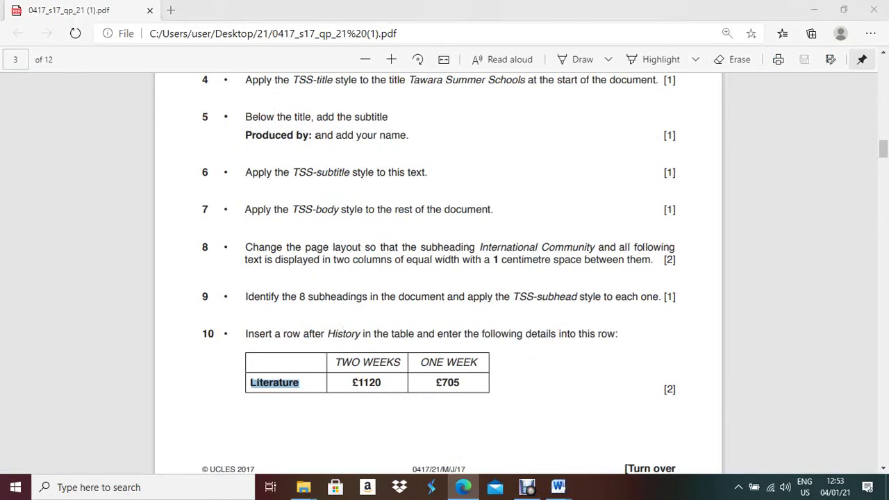
pyautogui.hotkey('alt', 'Tab')
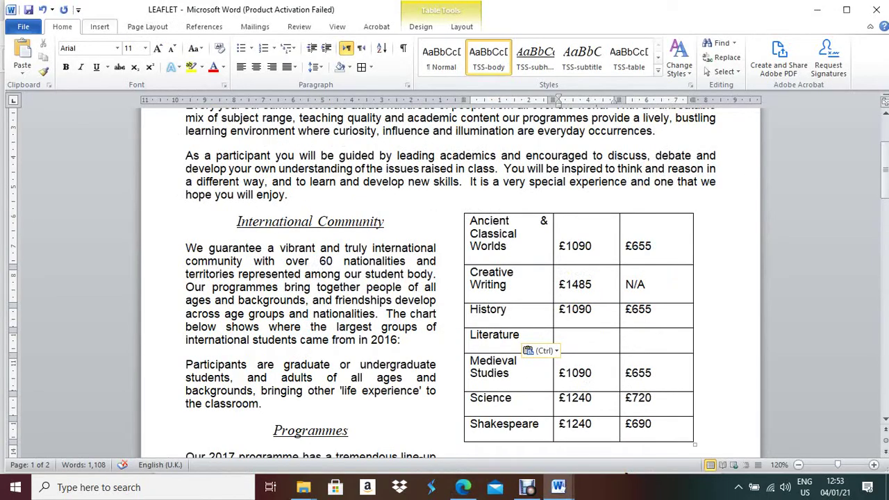
pyautogui.click(99, 27)
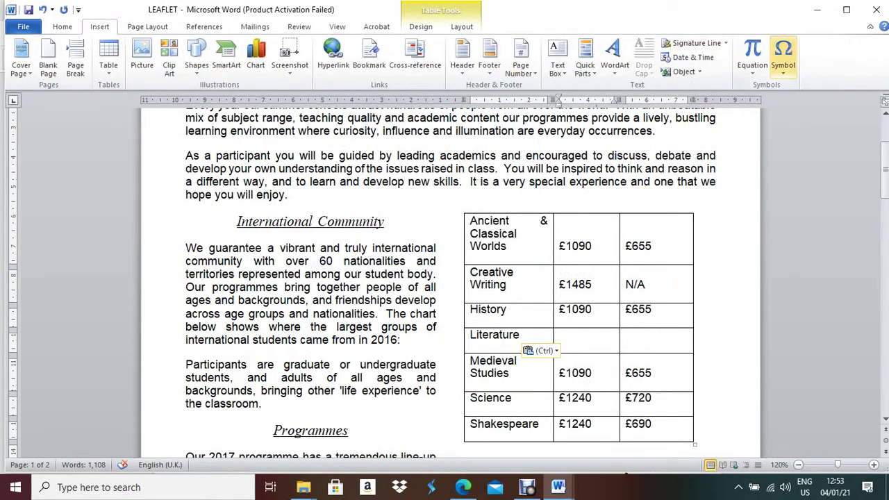
pyautogui.click(783, 59)
pyautogui.click(780, 89)
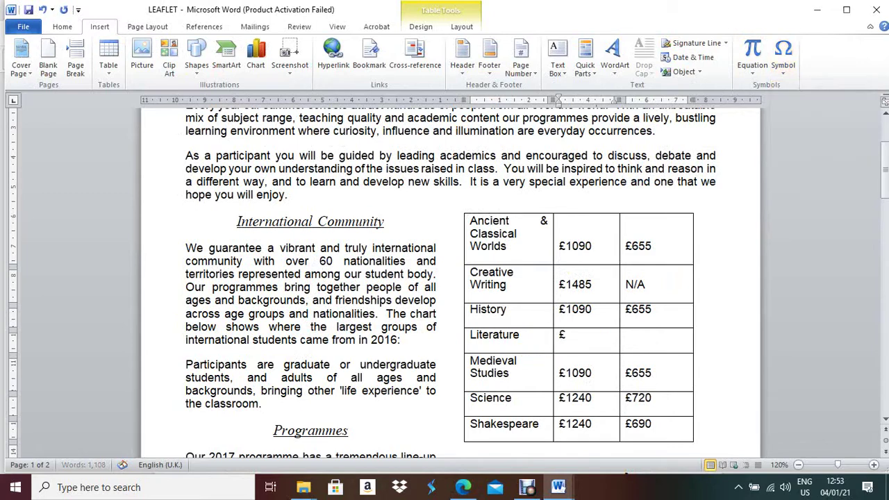
pyautogui.write('1120')
pyautogui.press('Tab')
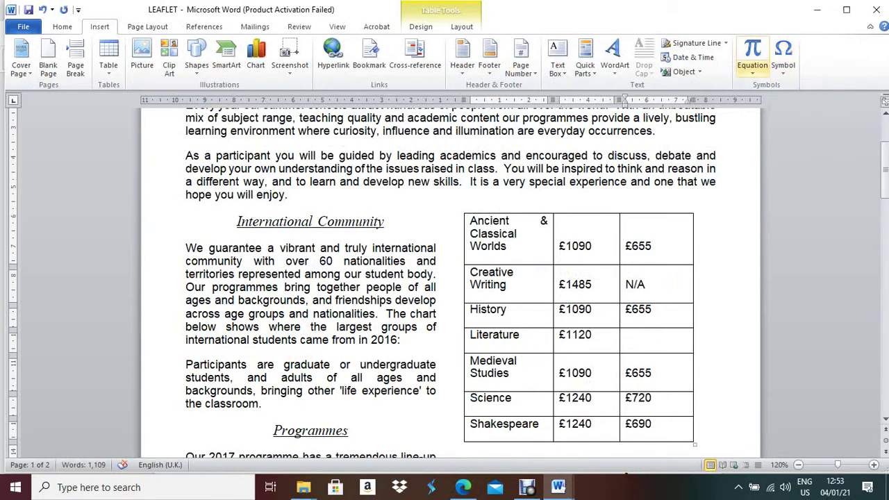
pyautogui.click(783, 56)
pyautogui.click(781, 89)
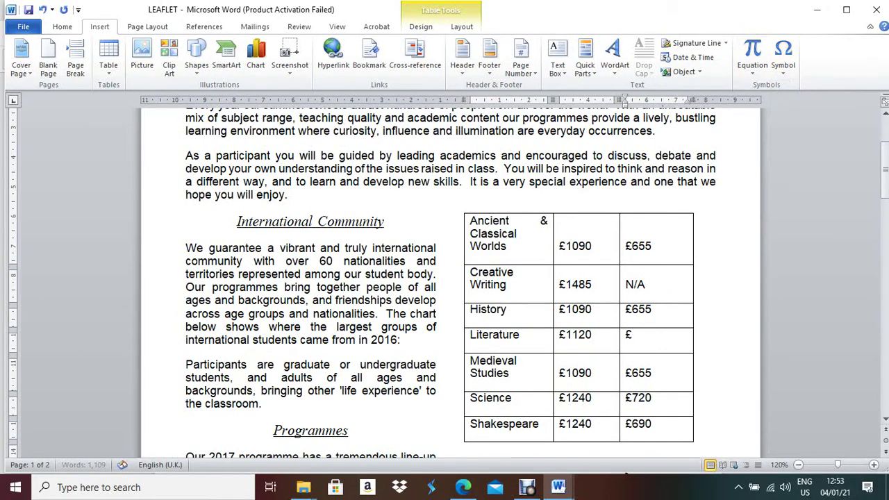
pyautogui.hotkey('alt', 'Tab')
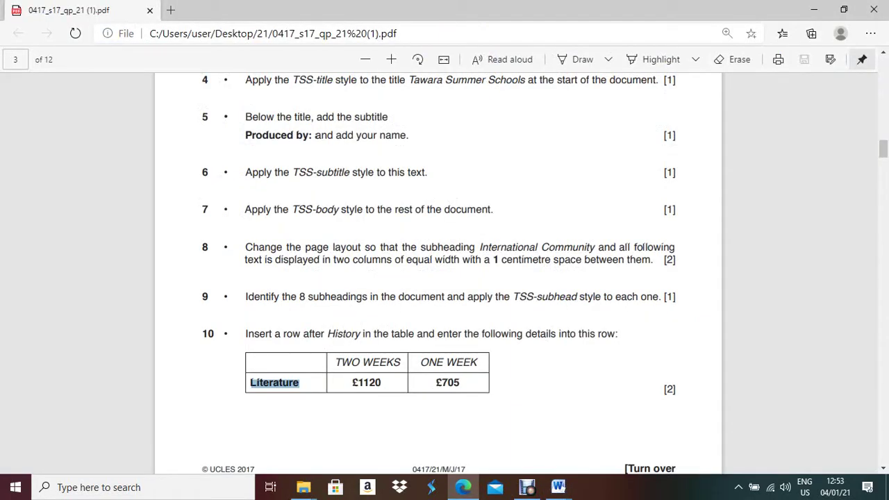
pyautogui.hotkey('alt', 'Tab')
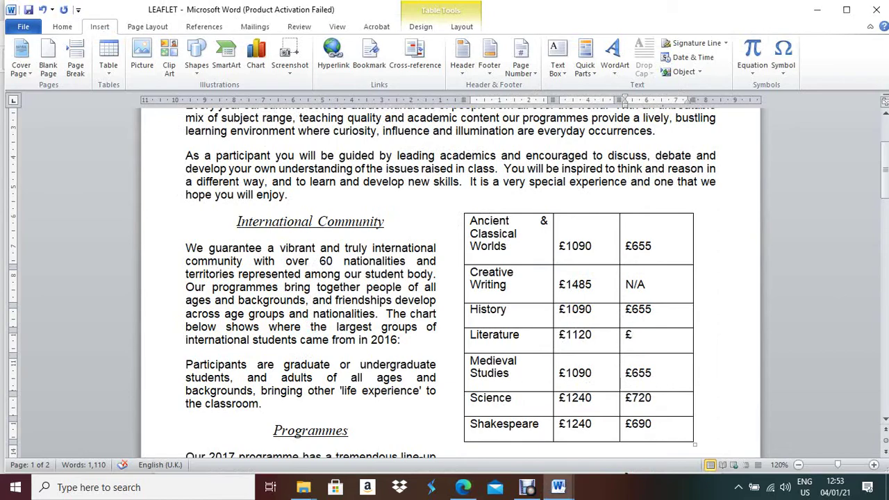
pyautogui.write('705')
# Review questions 10–11 in the exam PDF about formatting the table's first row, then return to the LEAFLET
pyautogui.scroll(-5, 445, 278)
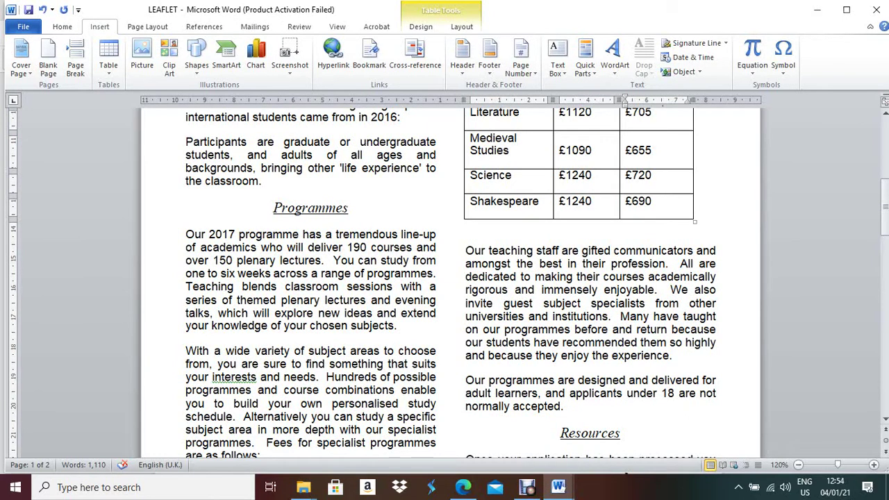
pyautogui.scroll(-3, 444, 277)
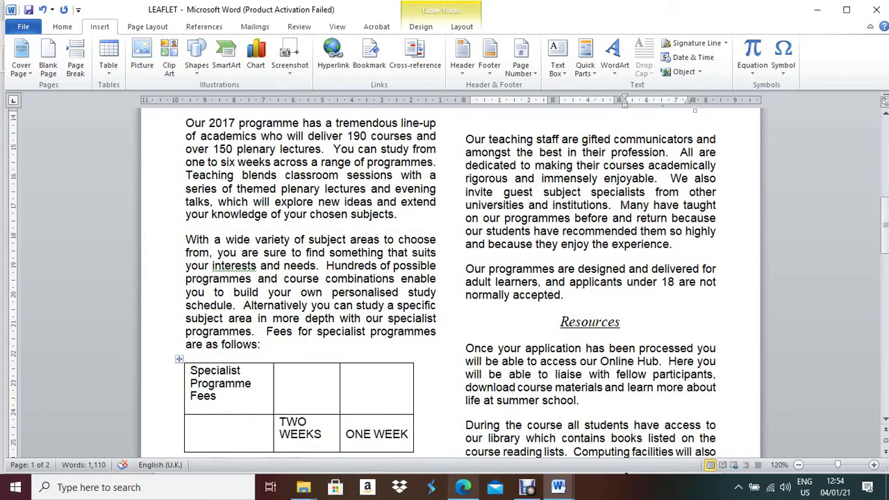
pyautogui.click(462, 427)
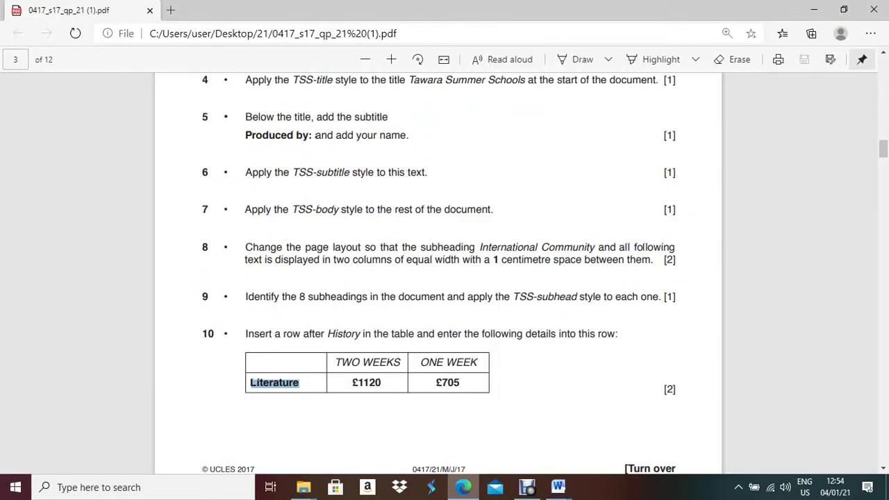
pyautogui.scroll(-3, 445, 278)
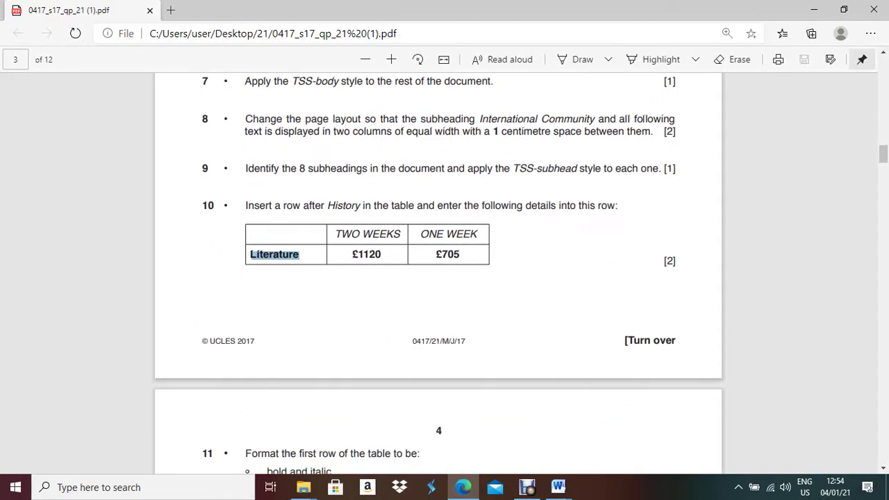
pyautogui.scroll(10, 445, 278)
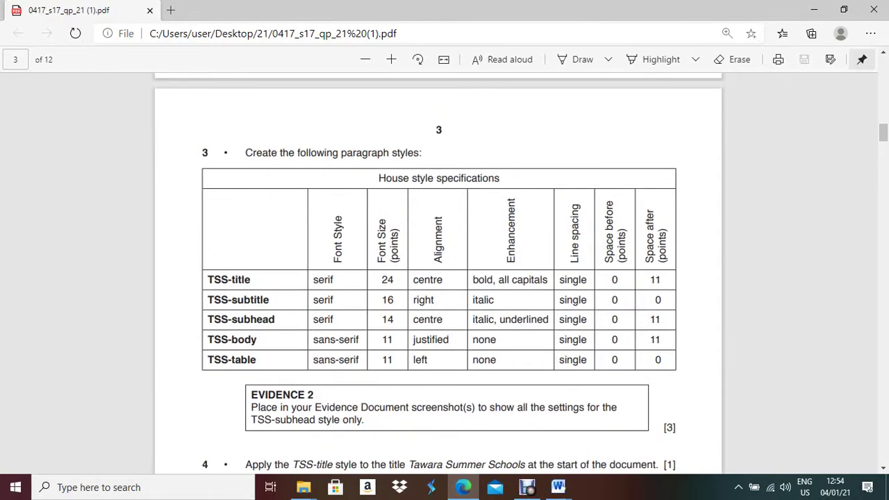
pyautogui.scroll(-15, 445, 278)
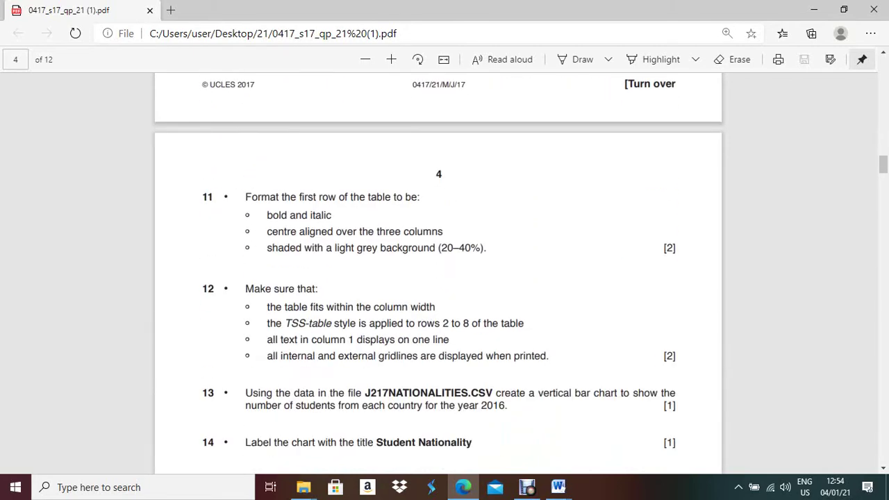
pyautogui.scroll(4, 444, 278)
pyautogui.scroll(-5, 444, 278)
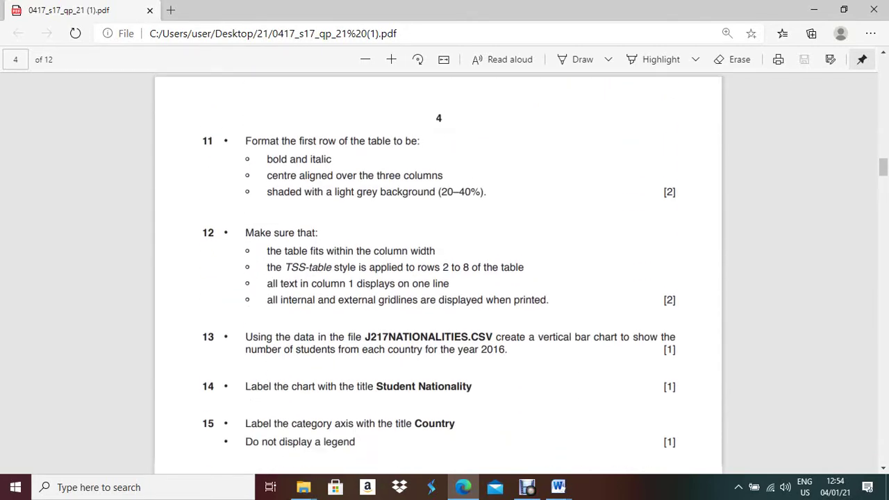
pyautogui.scroll(4, 445, 278)
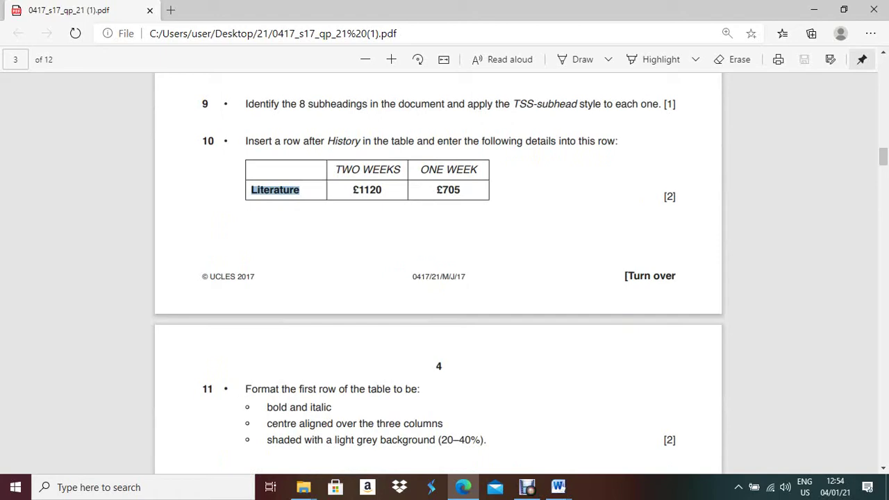
pyautogui.hotkey('alt', 'Tab')
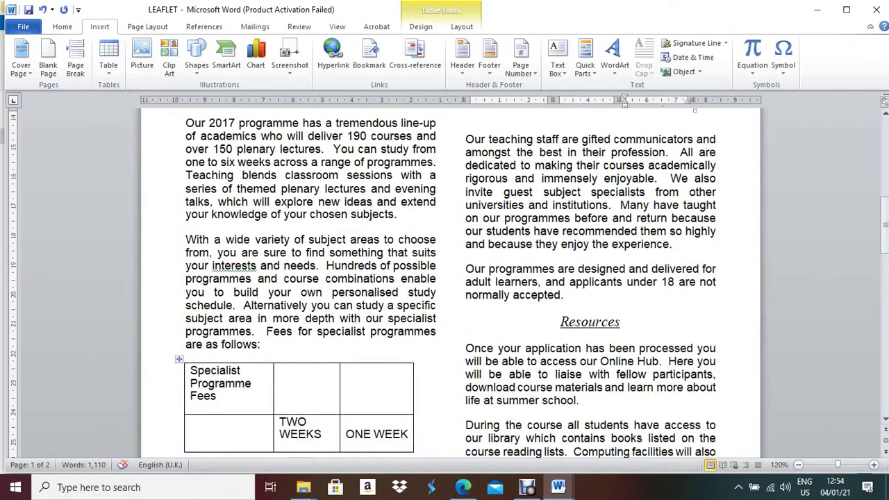
pyautogui.hotkey('alt', 'Tab')
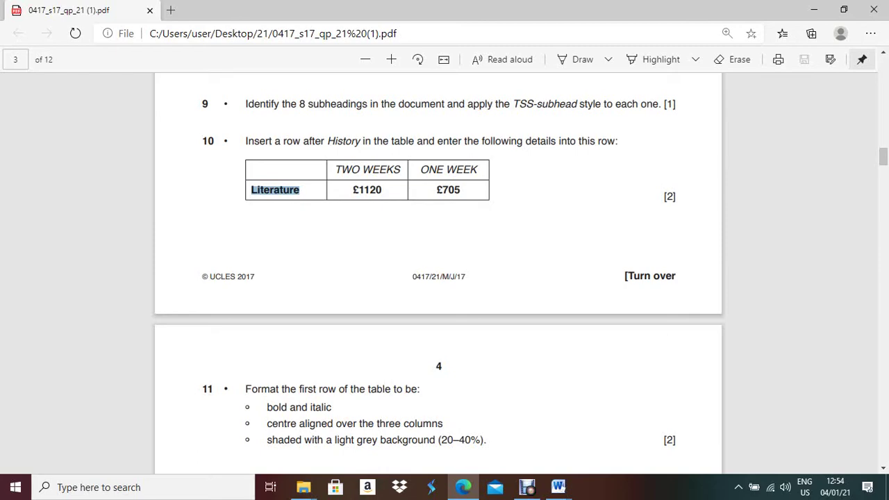
pyautogui.hotkey('alt', 'Tab')
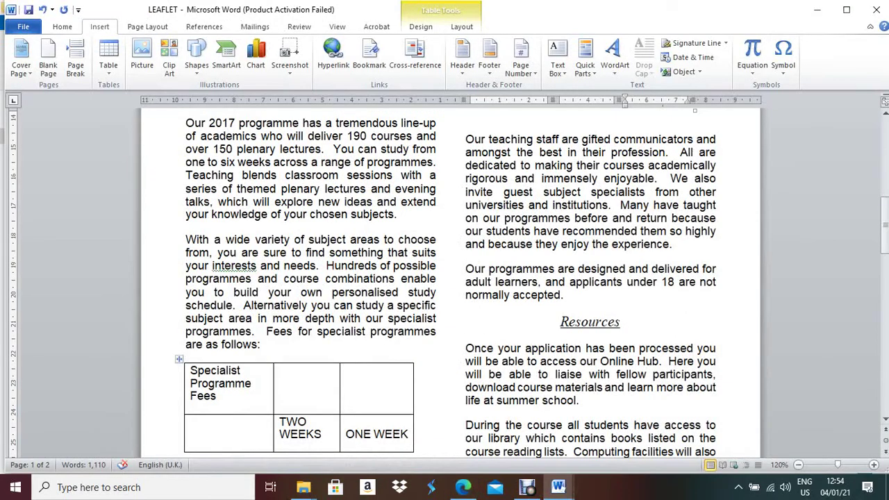
# Merge the fees table's top row into one cell and make the heading centred, bold and italic
pyautogui.click(180, 386)
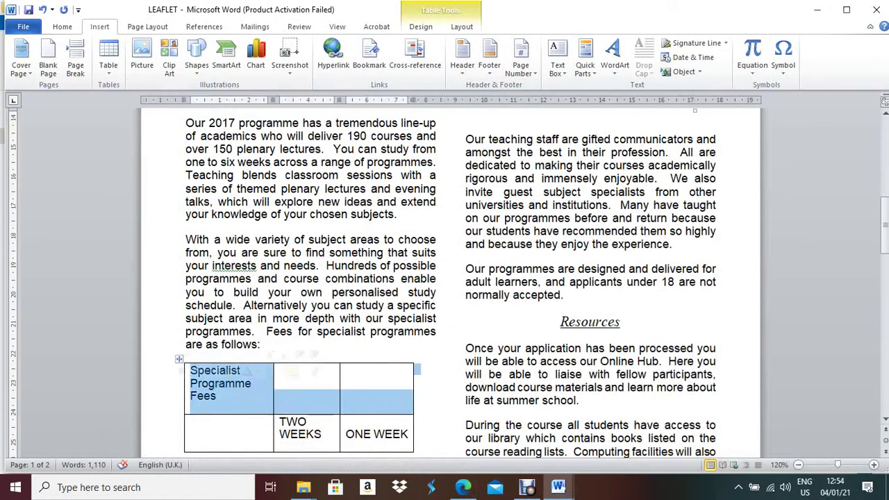
pyautogui.rightClick(241, 397)
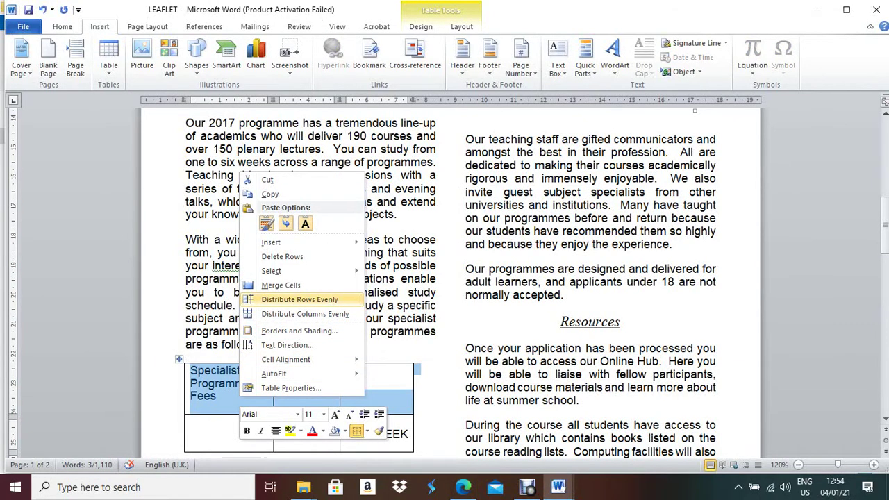
pyautogui.click(281, 284)
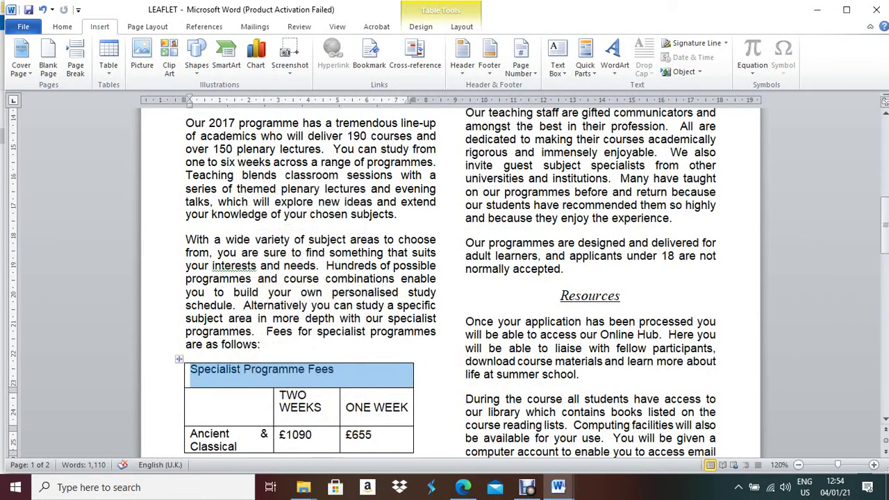
pyautogui.click(62, 27)
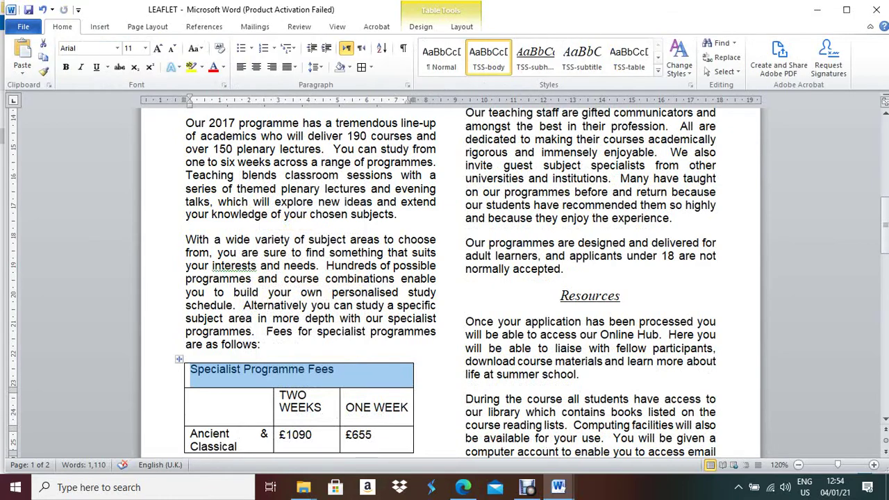
pyautogui.click(256, 67)
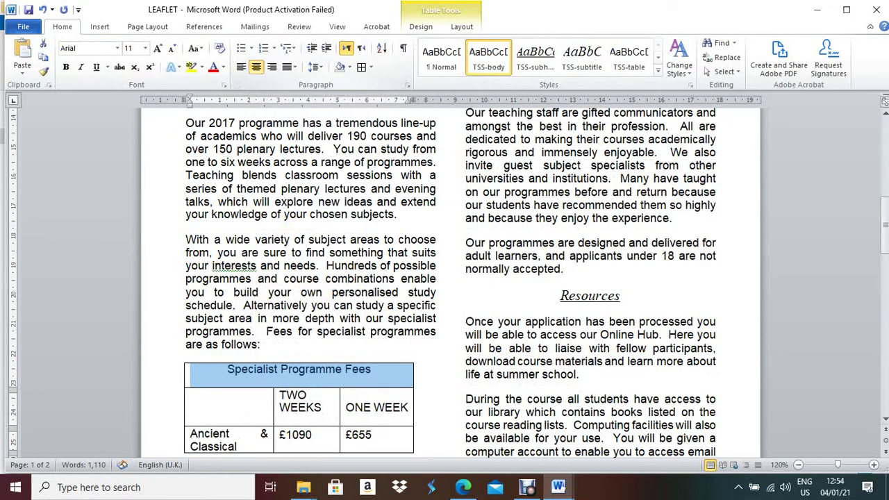
pyautogui.click(65, 66)
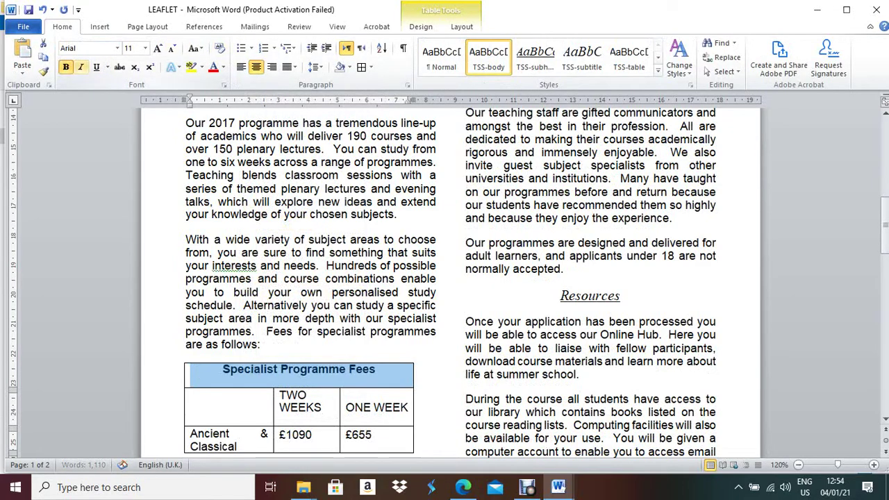
pyautogui.click(81, 67)
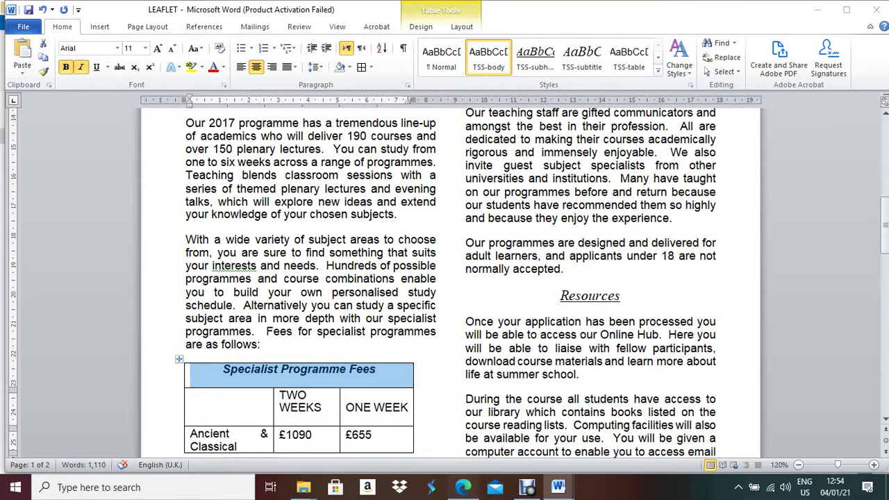
pyautogui.click(463, 487)
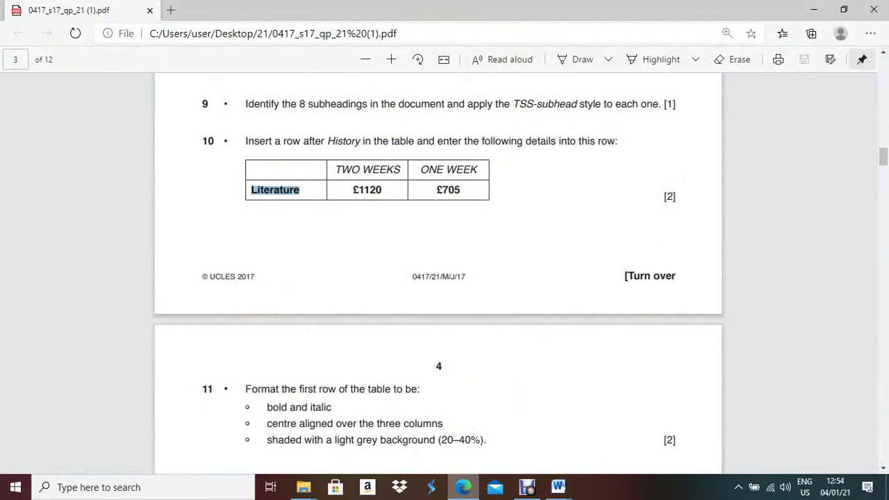
pyautogui.hotkey('alt', 'Tab')
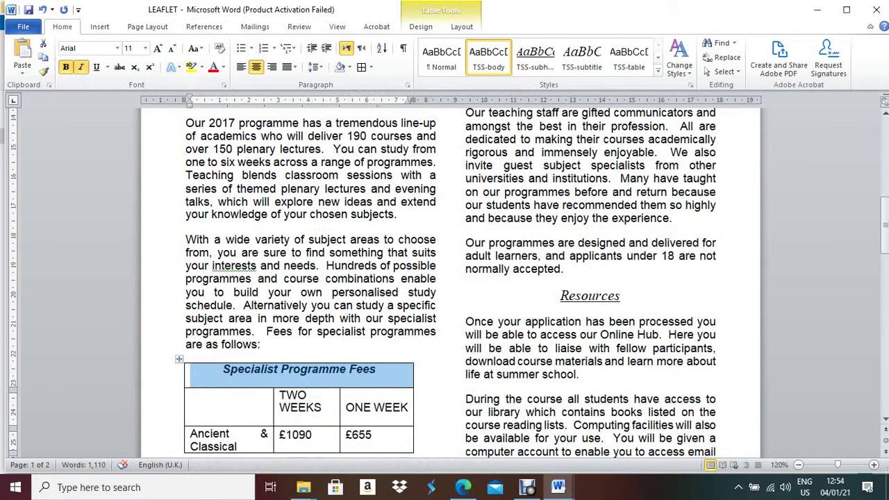
# Give the Specialist Programme Fees heading cell 30% pattern shading through Borders and Shading
pyautogui.rightClick(254, 374)
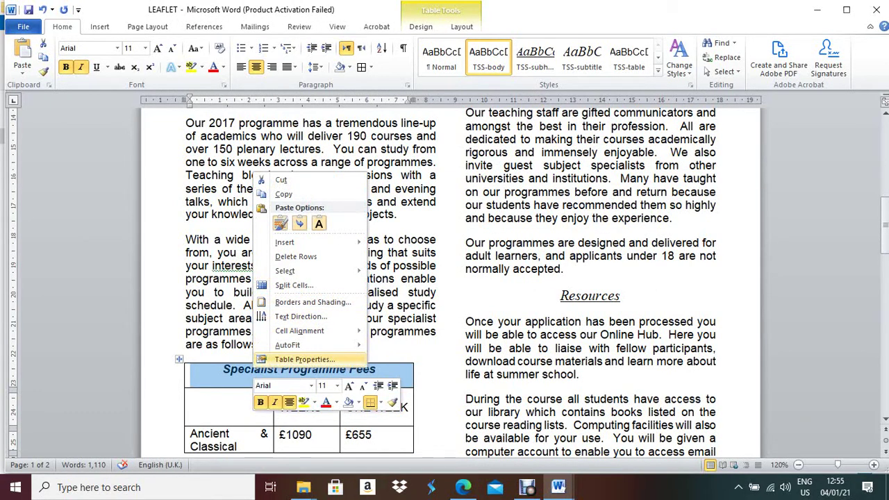
pyautogui.click(312, 302)
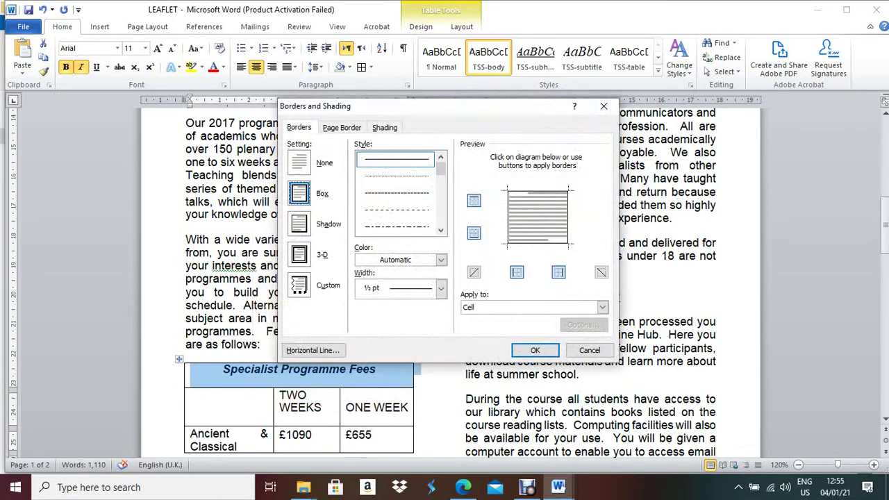
pyautogui.click(384, 127)
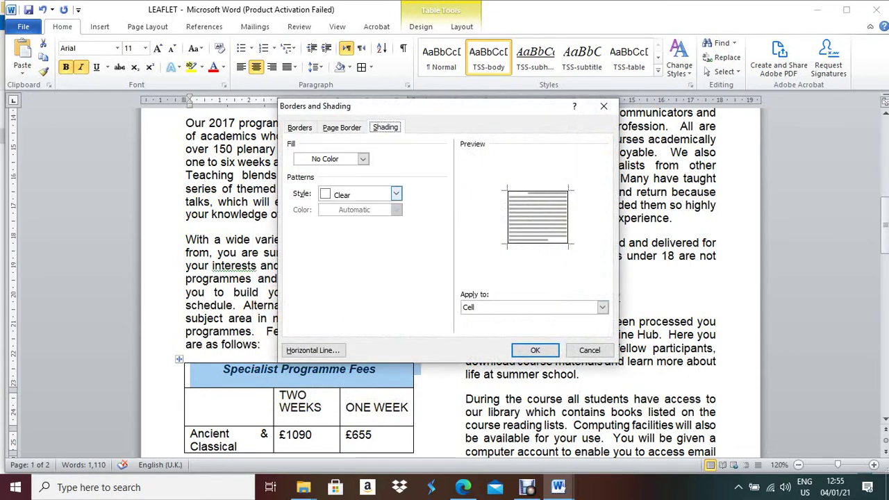
pyautogui.click(396, 193)
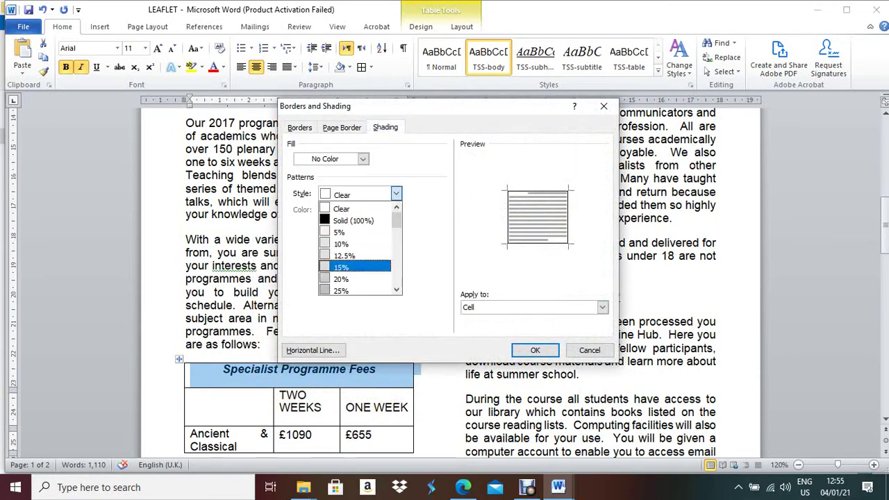
pyautogui.scroll(-2, 354, 267)
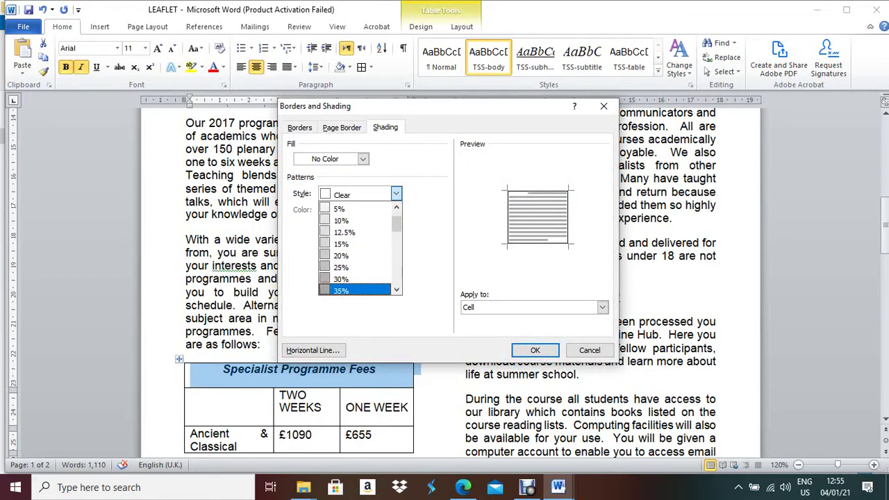
pyautogui.click(354, 279)
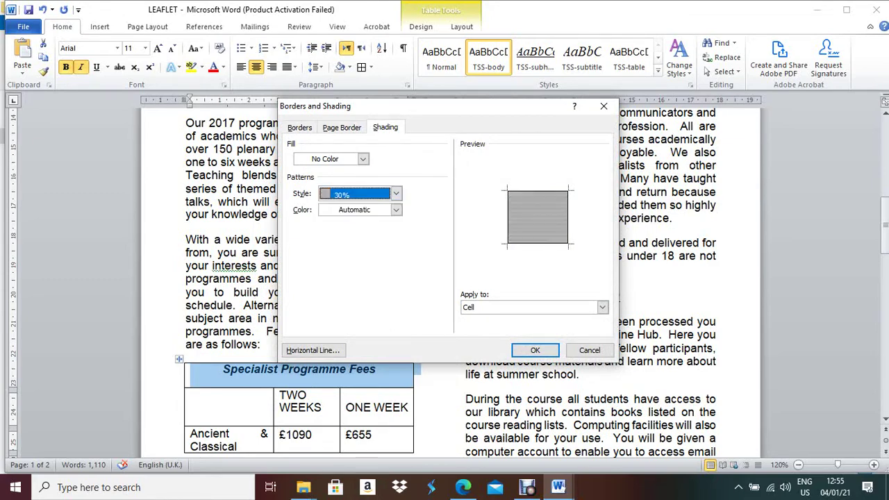
pyautogui.press('Return')
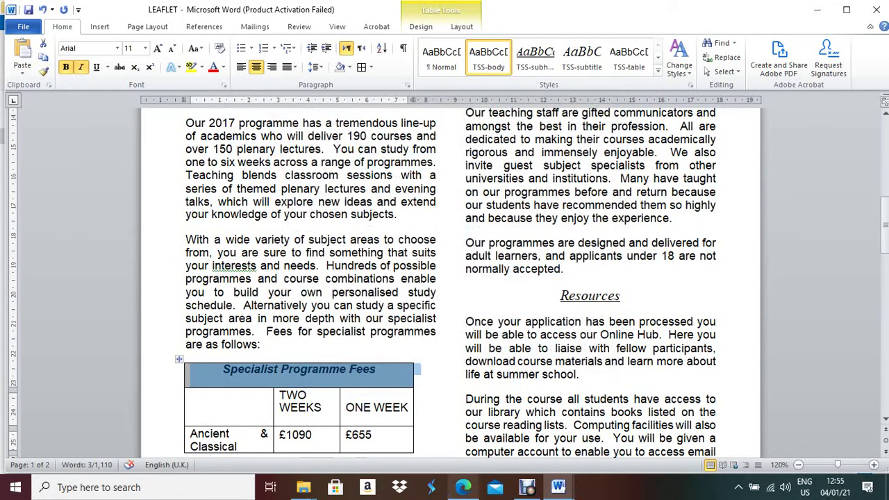
# Read question 12's table requirements on page 4 of the exam PDF, then extend the fees table selection in Word
pyautogui.click(463, 487)
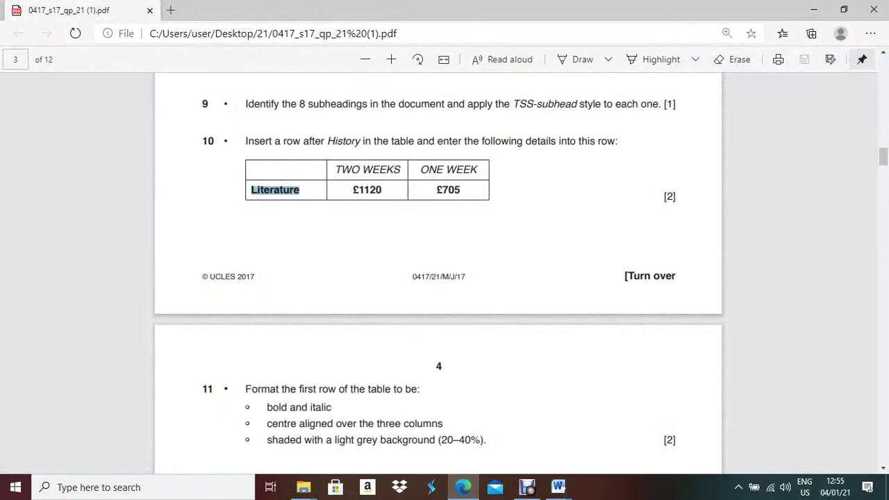
pyautogui.scroll(-4, 439, 278)
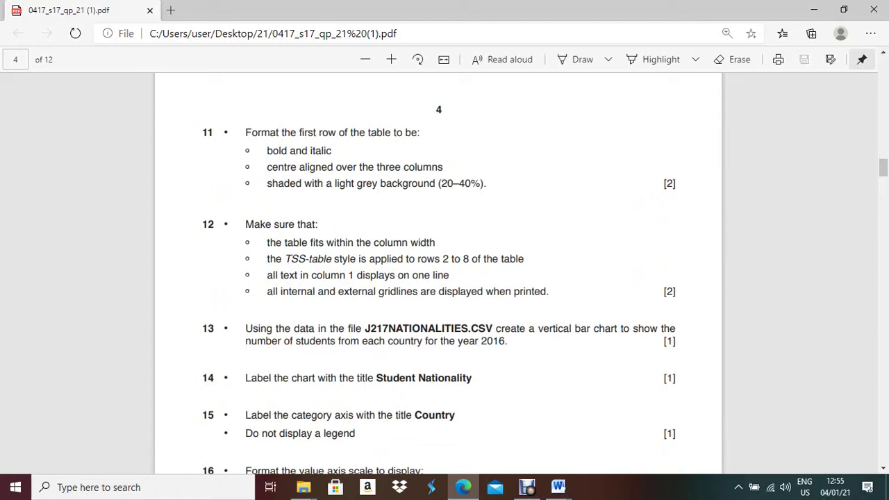
pyautogui.hotkey('alt', 'Tab')
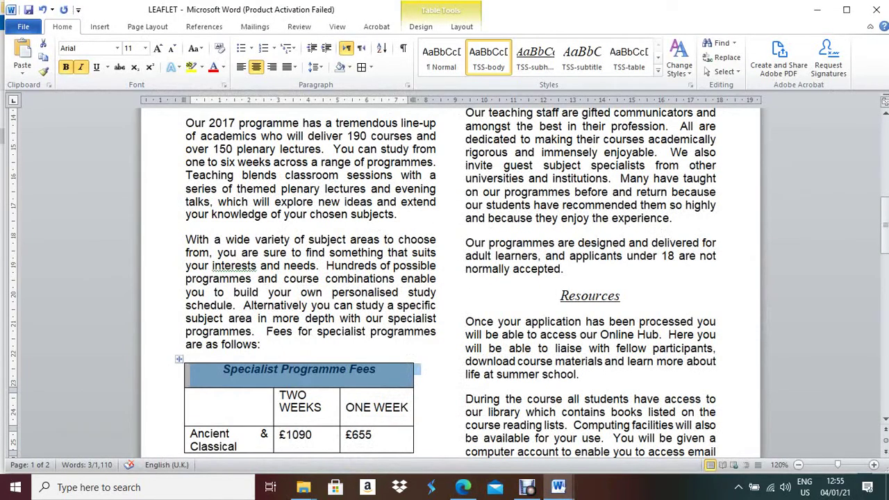
pyautogui.hotkey('shift', 'Down')
pyautogui.press('Down')
pyautogui.press('Down')
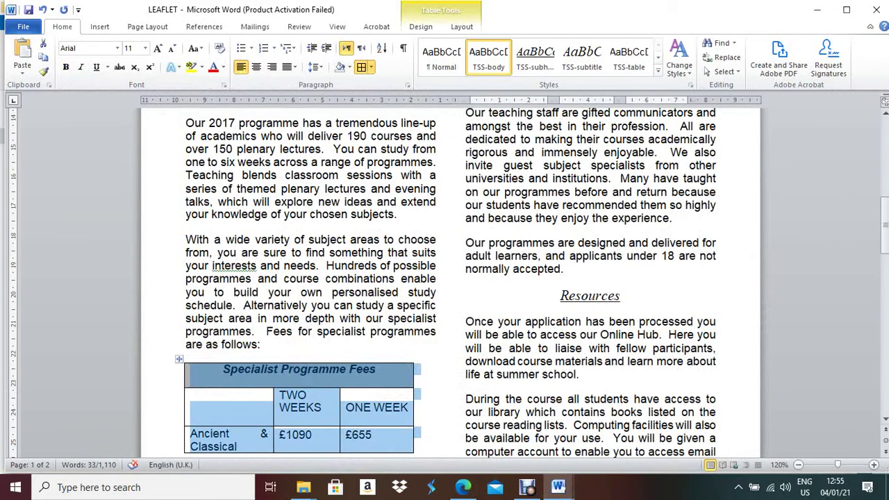
# Autofit the fees table, stretch it to the text column's width, and select its course and price rows
pyautogui.doubleClick(414, 376)
pyautogui.moveTo(413, 376); pyautogui.dragTo(436, 376)
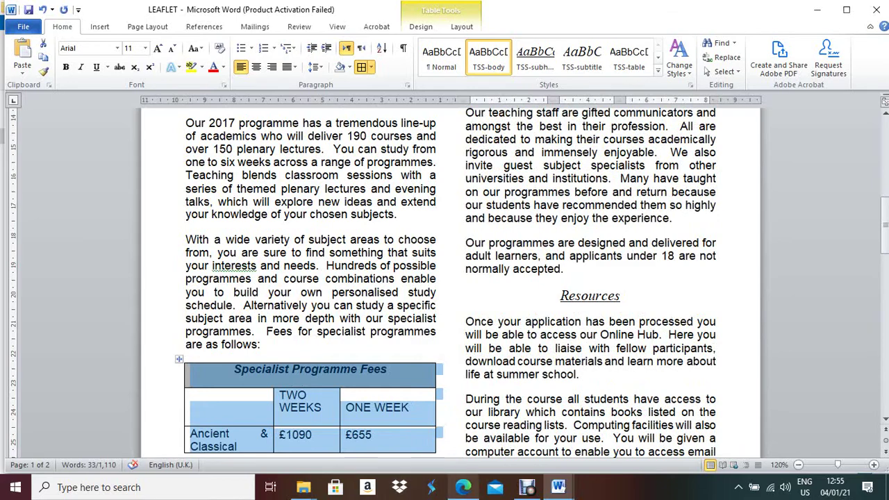
pyautogui.click(462, 487)
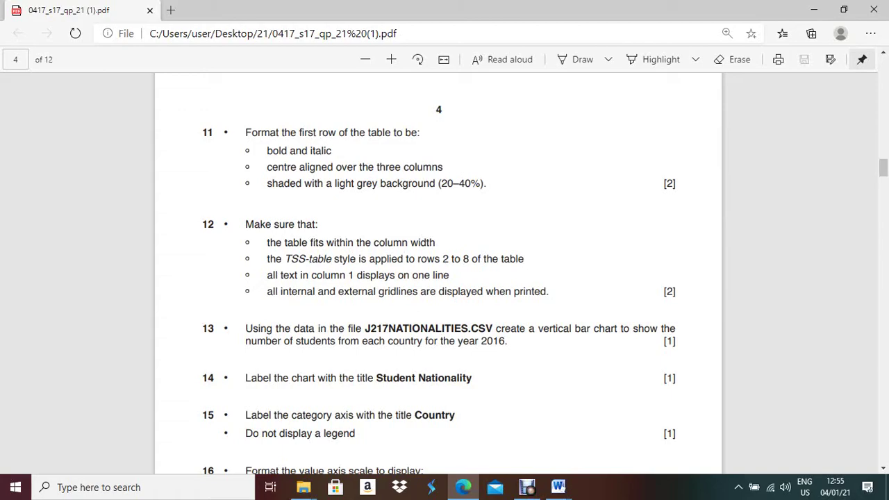
pyautogui.click(463, 487)
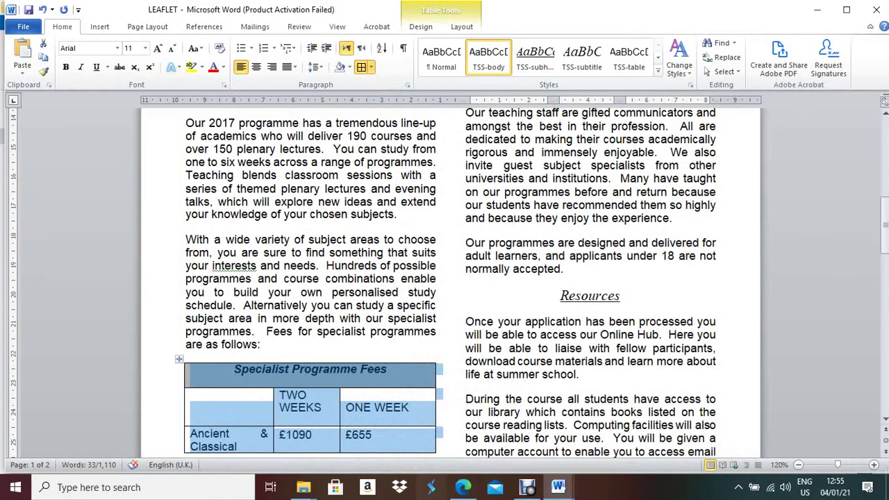
pyautogui.click(298, 395)
pyautogui.click(191, 408)
pyautogui.moveTo(191, 408); pyautogui.dragTo(720, 337)
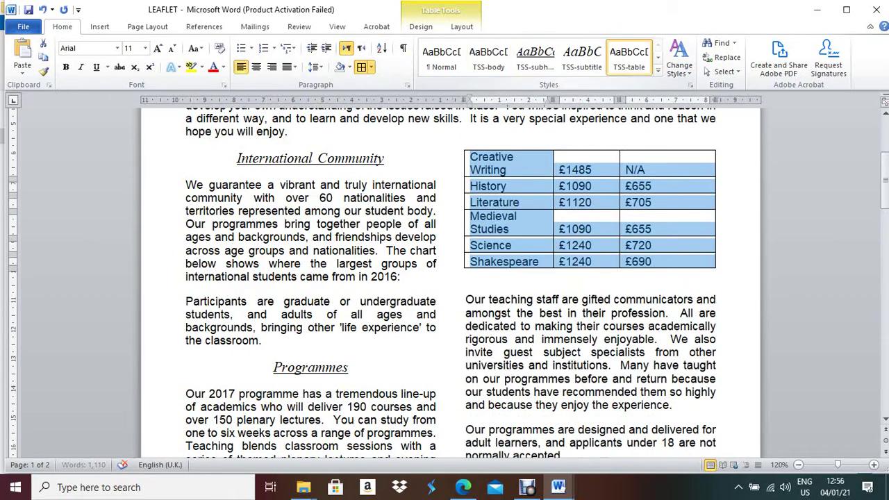
# Apply the TSS-table style to the selected course and price rows
pyautogui.click(629, 56)
pyautogui.scroll(-4, 452, 278)
pyautogui.scroll(-6, 452, 278)
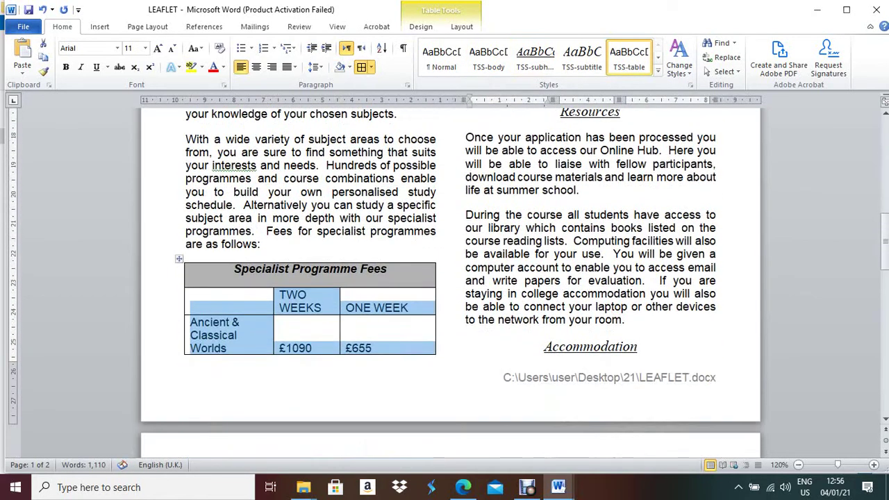
pyautogui.click(462, 487)
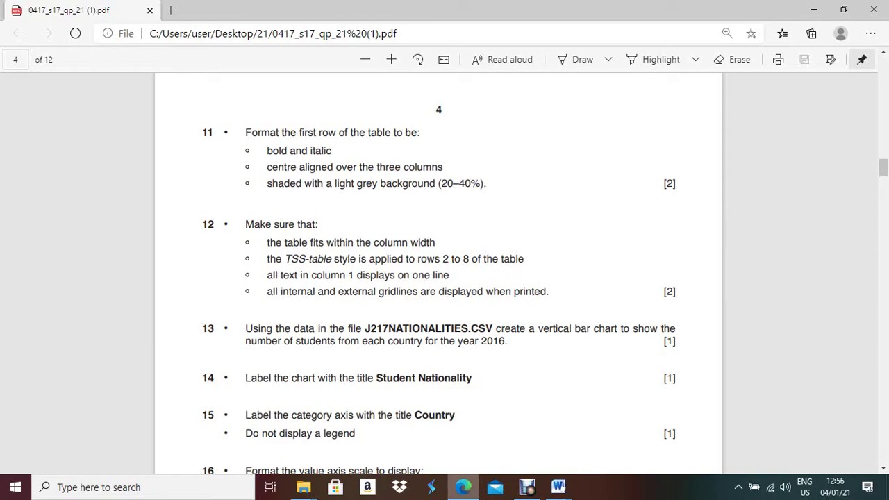
pyautogui.click(558, 487)
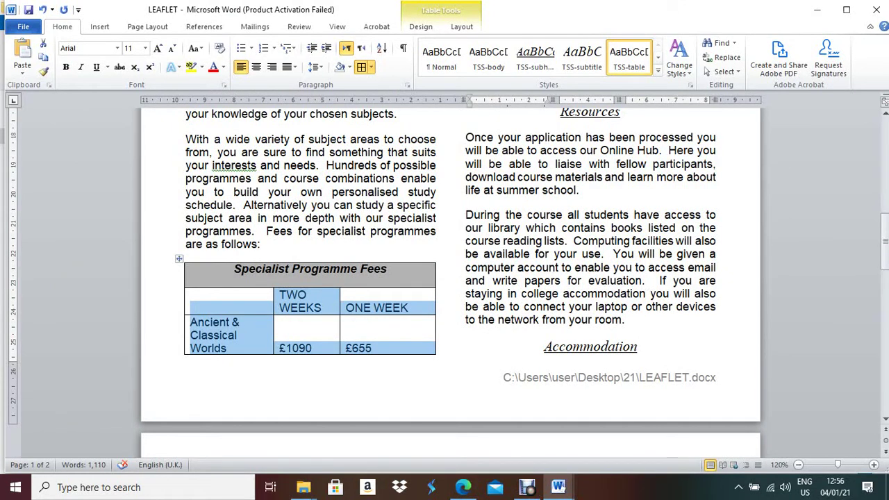
# Widen the first column so programme names fit on one line, letting TWO WEEKS wrap onto two
pyautogui.moveTo(340, 320); pyautogui.dragTo(385, 319)
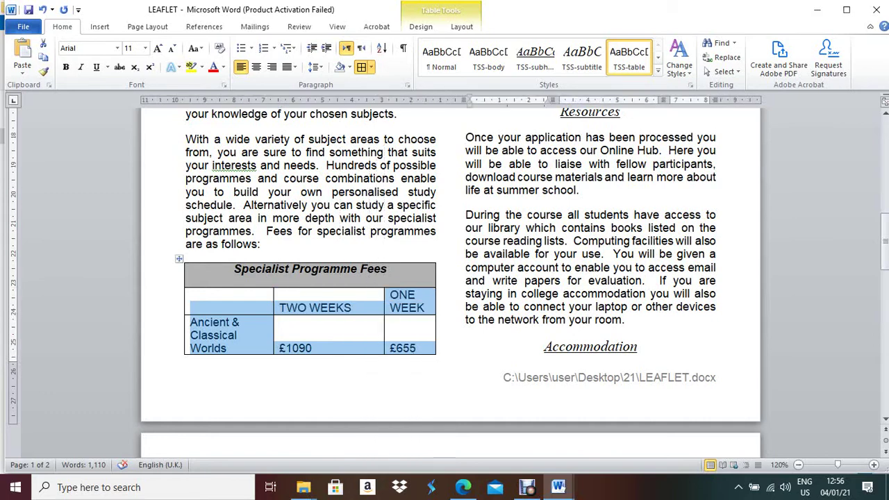
pyautogui.moveTo(273, 100); pyautogui.dragTo(339, 100)
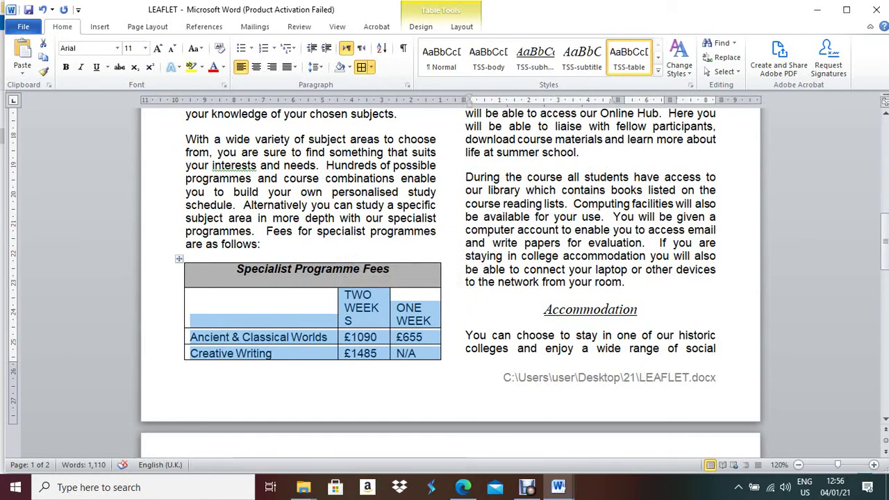
pyautogui.moveTo(339, 100); pyautogui.dragTo(332, 100)
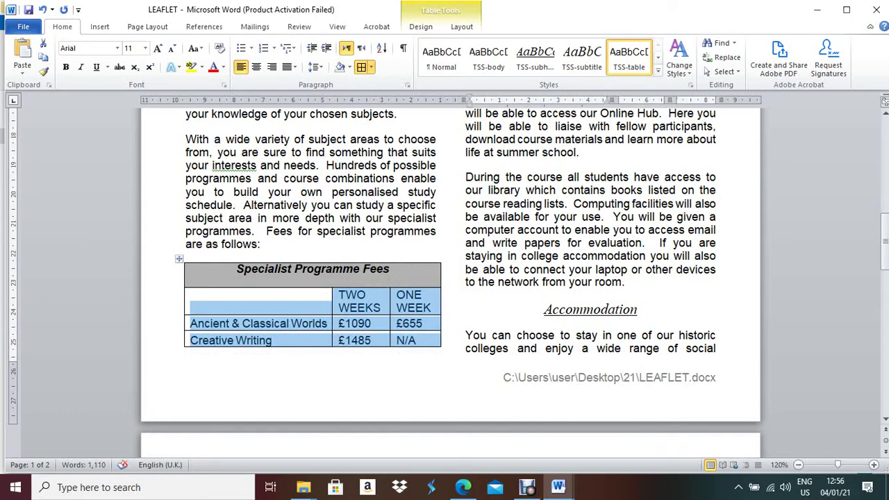
pyautogui.scroll(12, 451, 278)
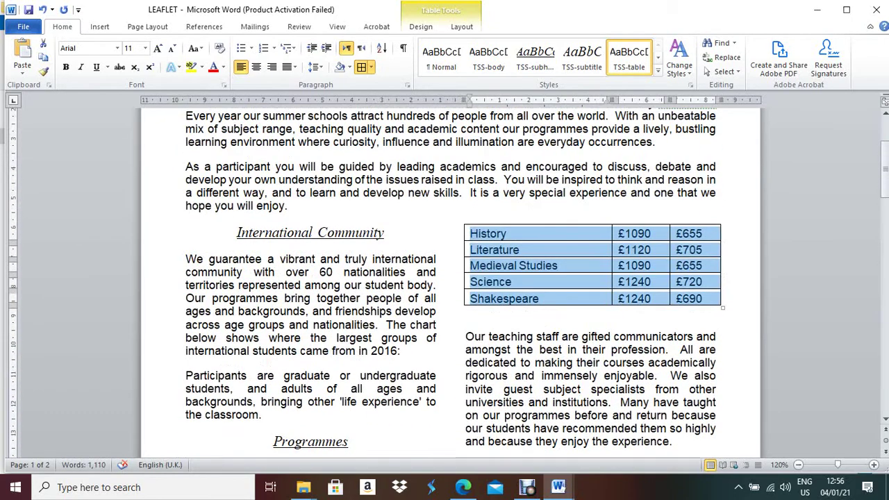
pyautogui.scroll(-11, 451, 278)
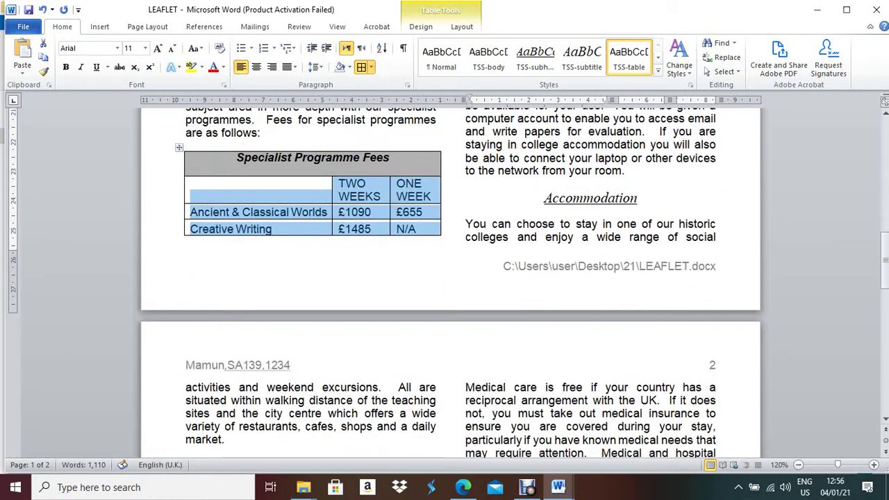
pyautogui.hotkey('alt', 'Tab')
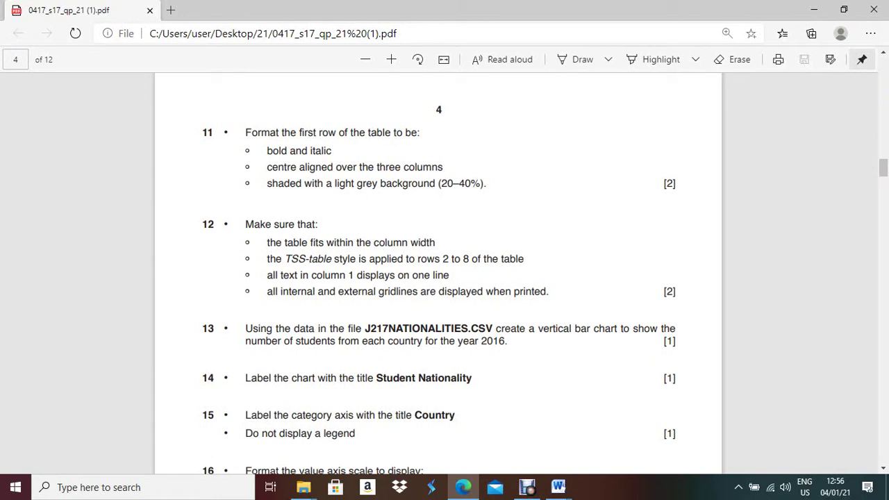
# Highlight question 13's gridlines and 2016 chart requirements in the exam PDF
pyautogui.moveTo(267, 291); pyautogui.dragTo(548, 292)
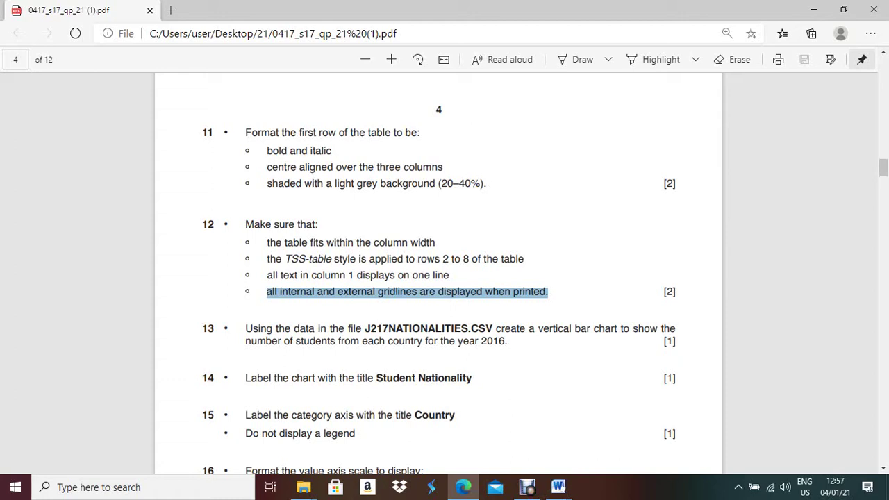
pyautogui.moveTo(507, 341); pyautogui.dragTo(344, 341)
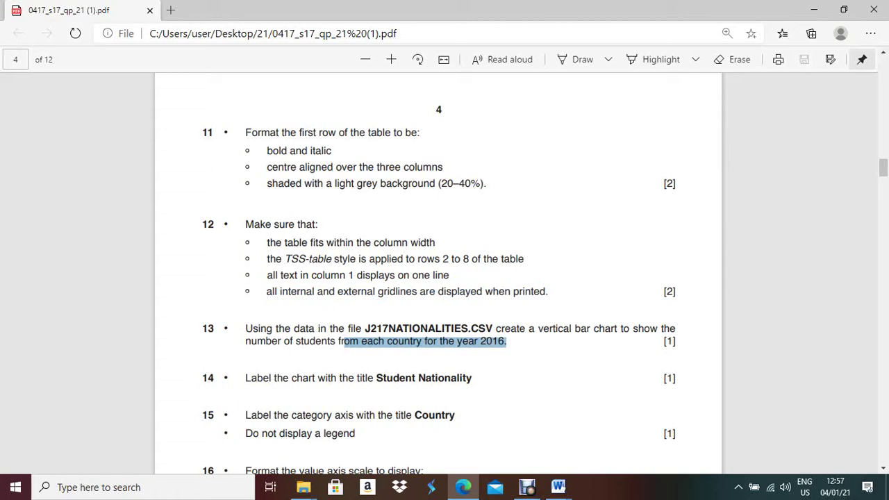
pyautogui.moveTo(344, 341); pyautogui.dragTo(374, 341)
# Bring the 21 folder window forward in File Explorer
pyautogui.click(464, 487)
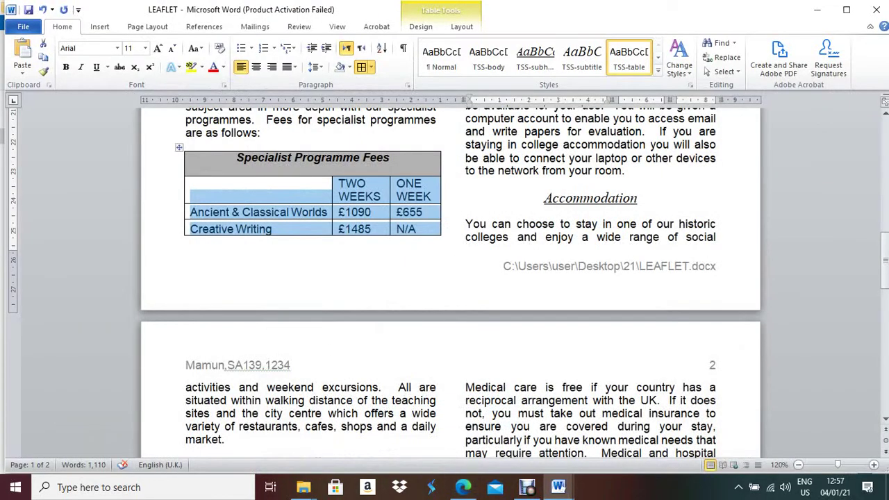
pyautogui.moveTo(303, 487)
pyautogui.click(376, 417)
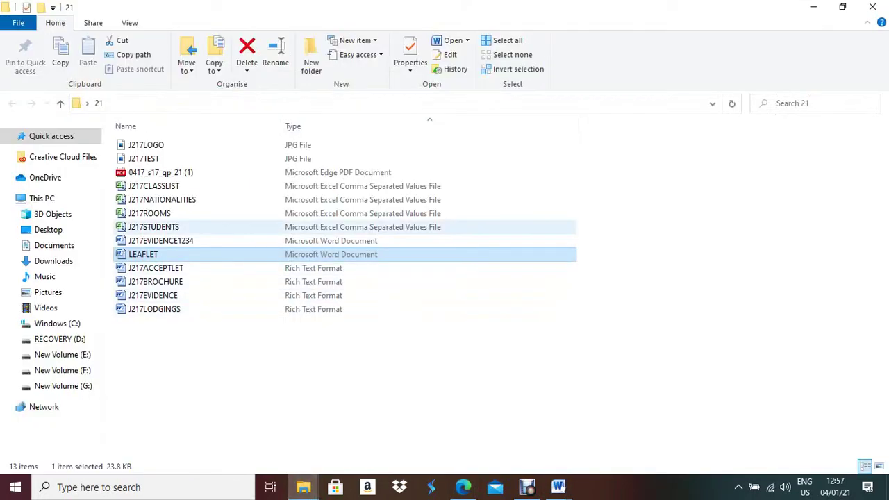
# Open the J217NATIONALITIES spreadsheet from the 21 folder and close the Office Activation Wizard
pyautogui.click(162, 199)
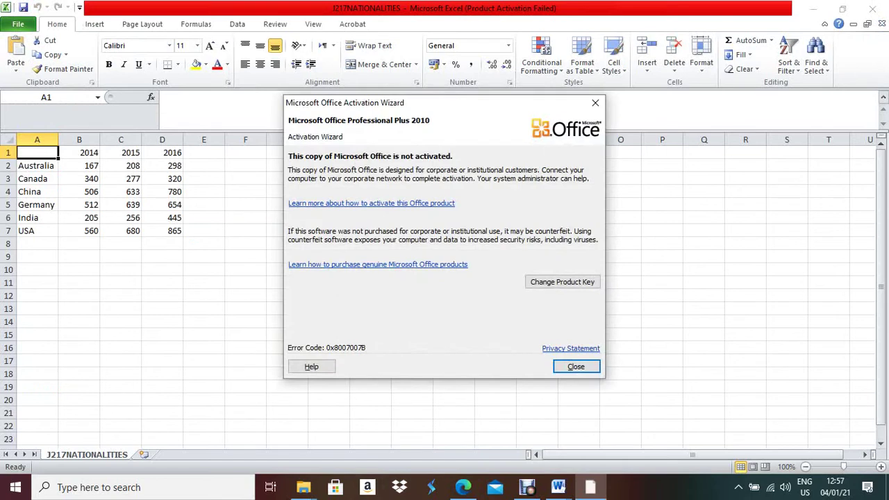
pyautogui.press('Return')
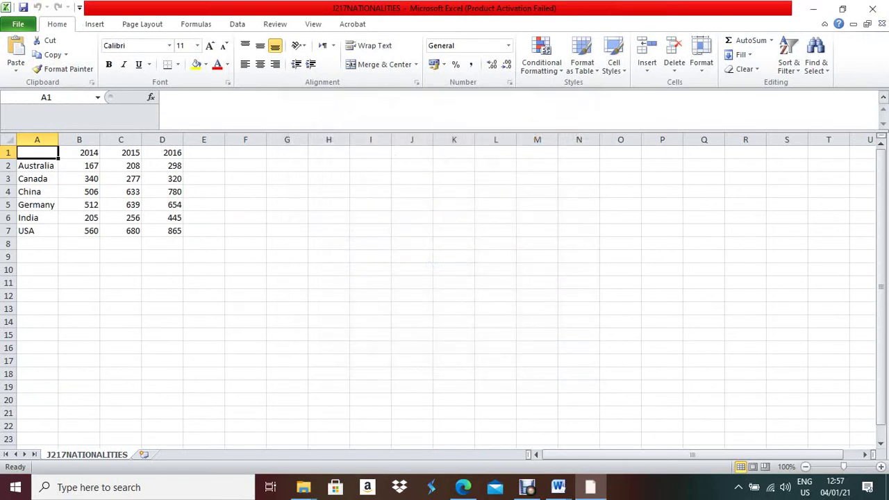
# Chart the country names (A1:A7) against the 2016 figures (D1:D7) as a 2-D clustered column chart
pyautogui.moveTo(35, 165); pyautogui.dragTo(35, 231)
pyautogui.keyDown('ctrl'); pyautogui.moveTo(162, 152); pyautogui.dragTo(162, 231); pyautogui.keyUp('ctrl')
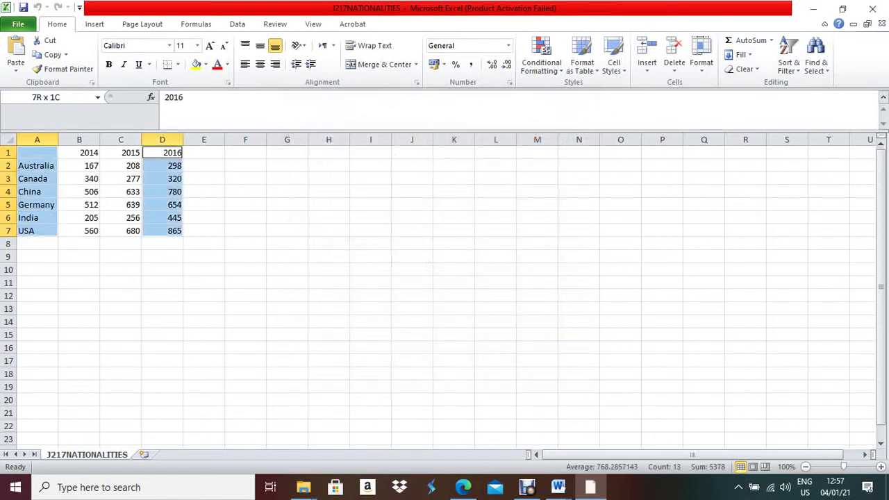
pyautogui.click(95, 23)
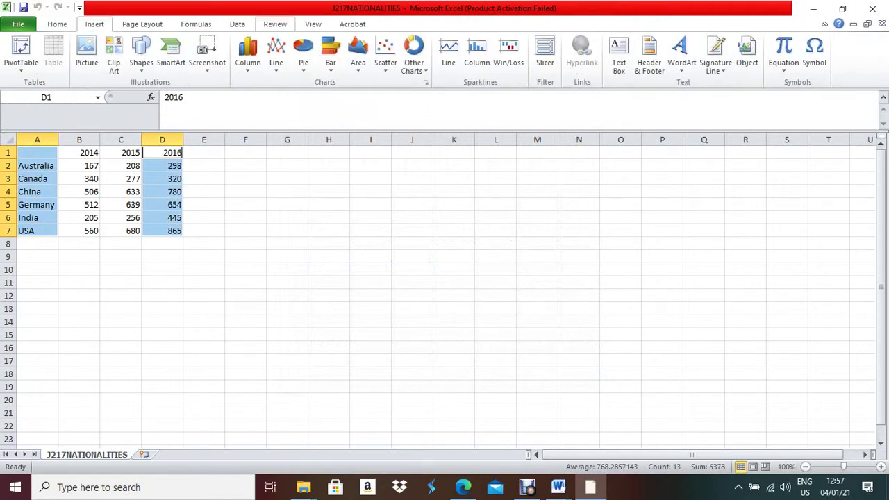
pyautogui.click(248, 56)
pyautogui.click(253, 107)
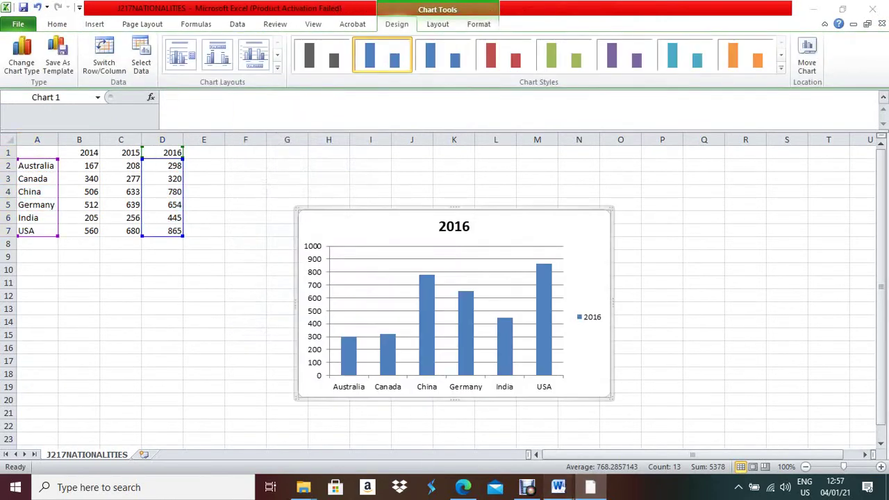
pyautogui.moveTo(558, 487)
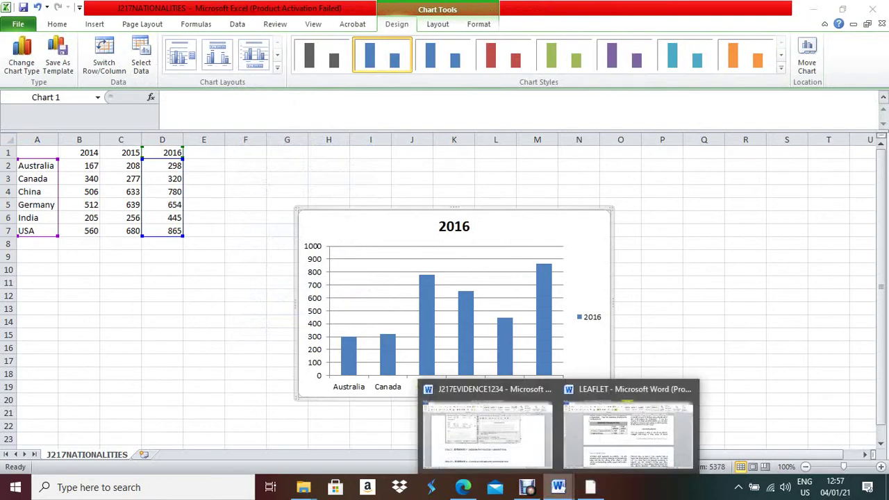
# Copy the title 'Student Nationality' from the exam question paper and return to the Excel chart
pyautogui.click(486, 431)
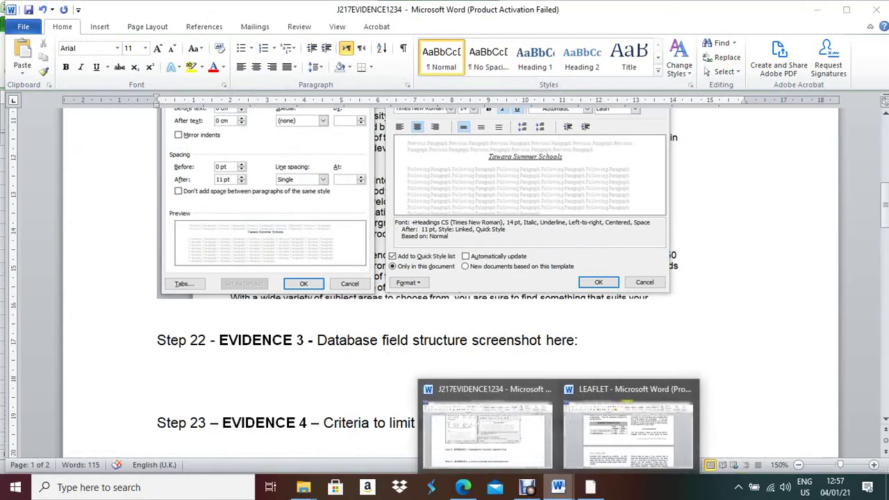
pyautogui.click(463, 487)
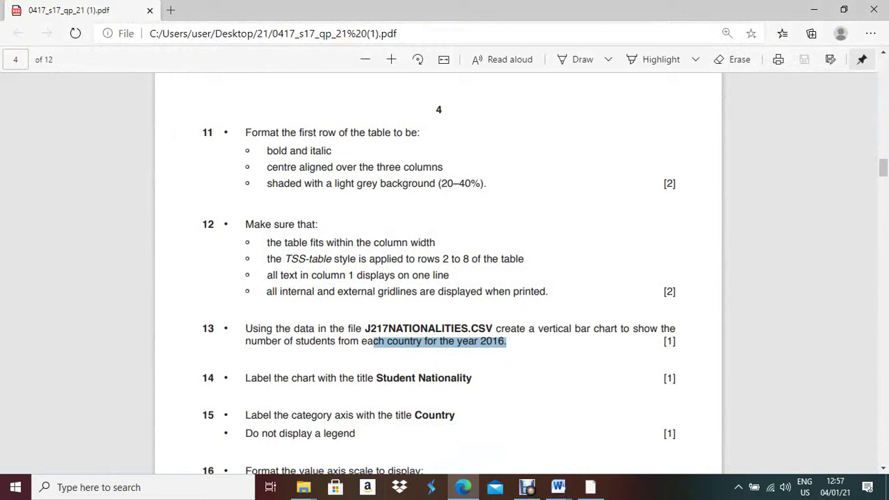
pyautogui.moveTo(376, 378); pyautogui.dragTo(472, 378)
pyautogui.hotkey('ctrl', 'c')
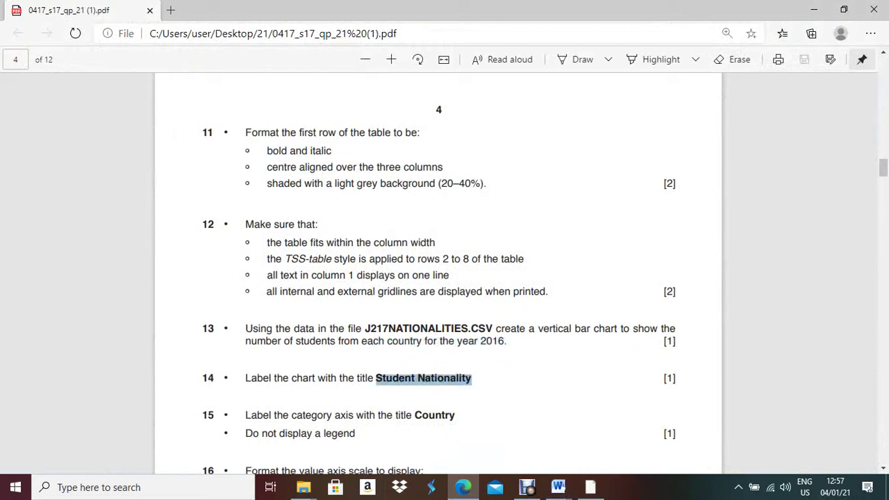
pyautogui.hotkey('alt', 'Tab')
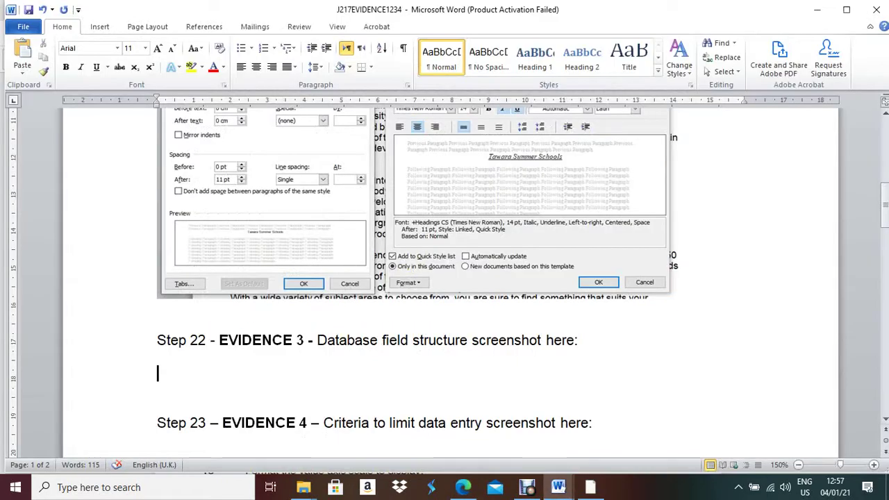
pyautogui.moveTo(559, 487)
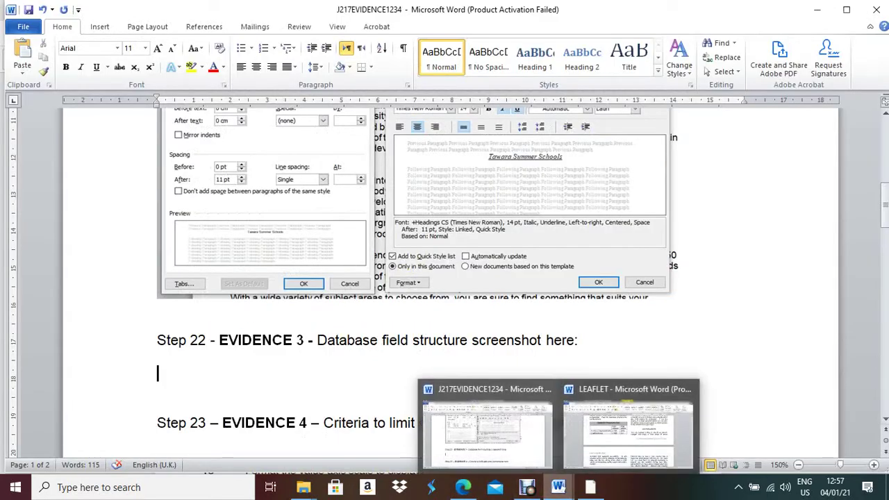
pyautogui.hotkey('alt', 'Tab')
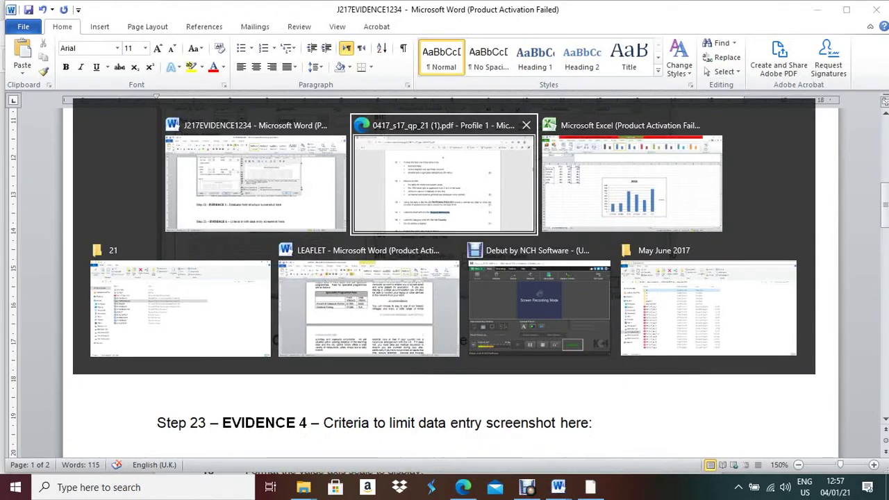
pyautogui.hotkey('alt', 'Tab')
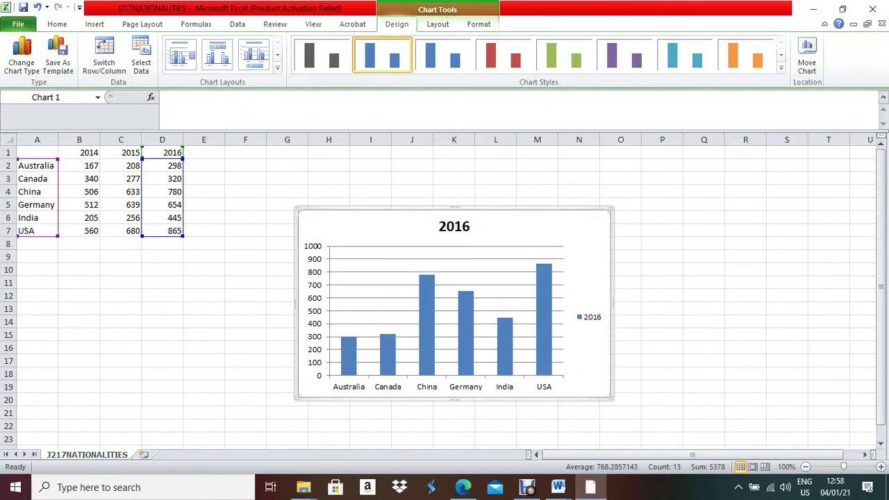
# Retitle the chart from 2016 to 'Student Nationality' and delete its 2016 legend
pyautogui.click(455, 226)
pyautogui.doubleClick(455, 226)
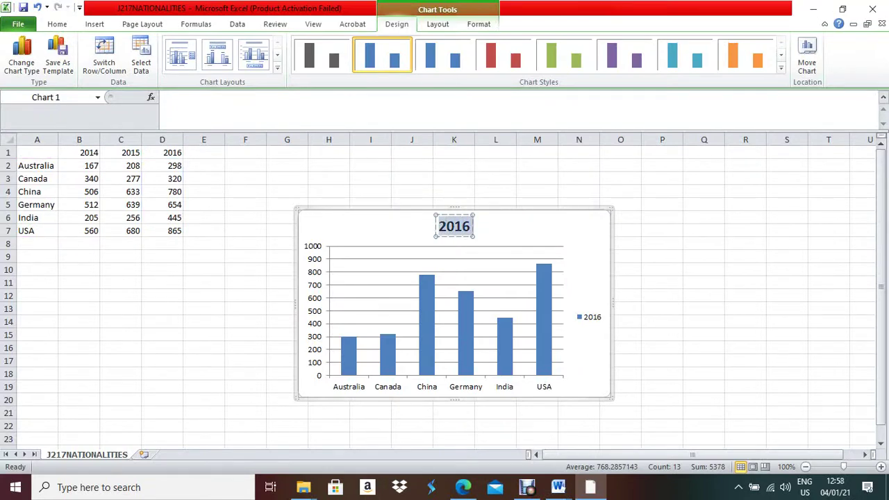
pyautogui.hotkey('ctrl', 'v')
pyautogui.press('alt')
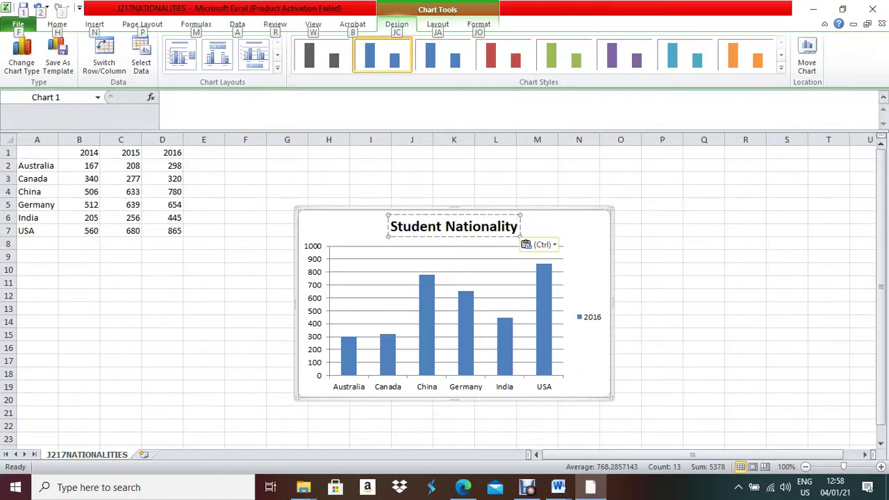
pyautogui.click(463, 487)
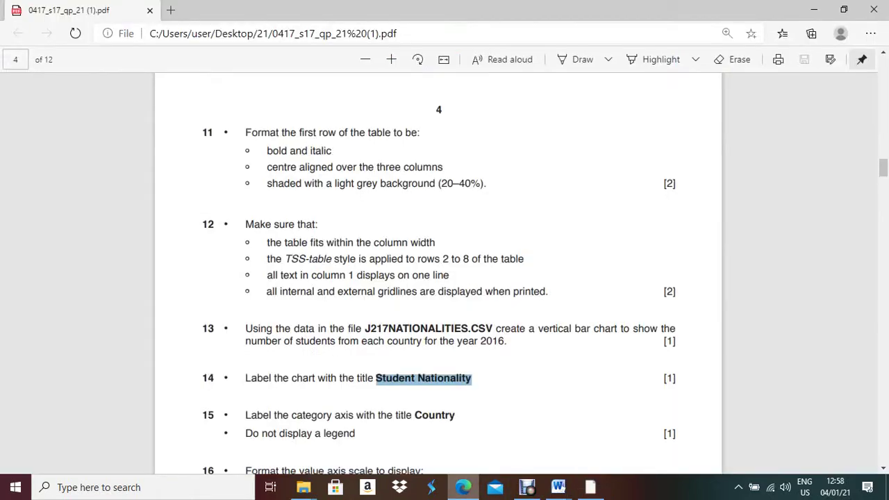
pyautogui.hotkey('ctrl', 'c')
pyautogui.hotkey('alt', 'Tab')
pyautogui.hotkey('ctrl', 'v')
pyautogui.click(590, 317)
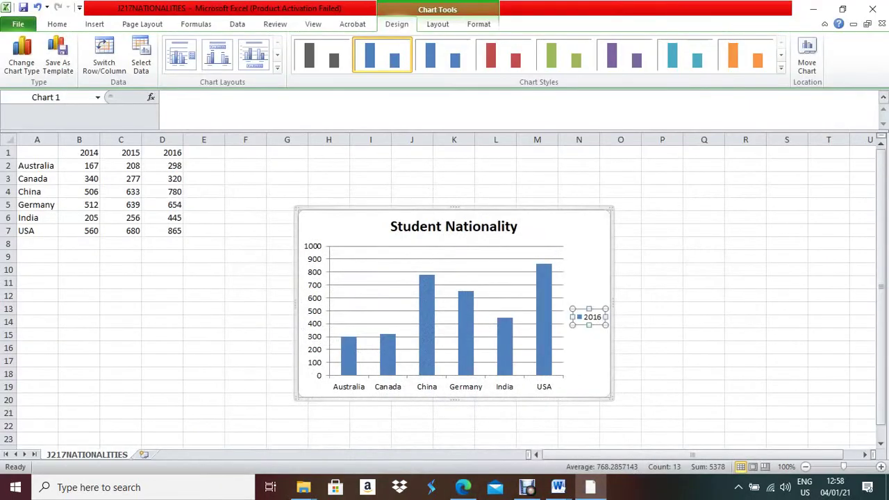
pyautogui.press('Delete')
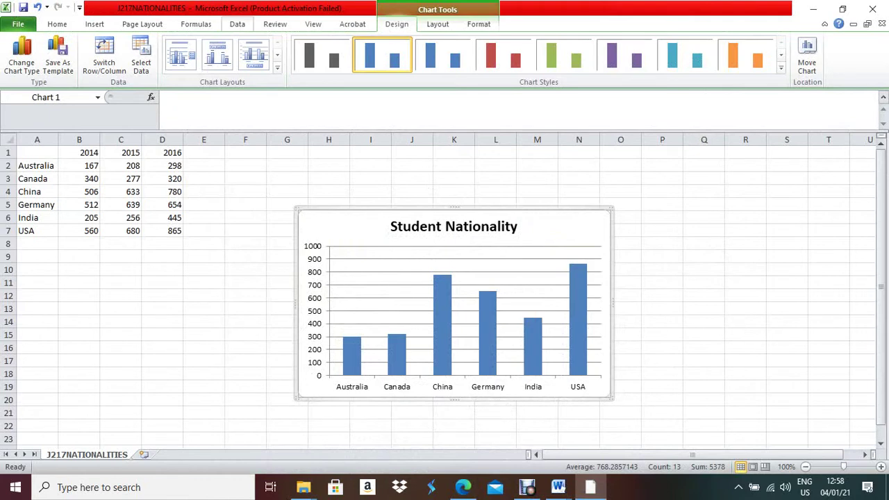
# Add a horizontal axis title below the axis reading 'Country'
pyautogui.click(438, 24)
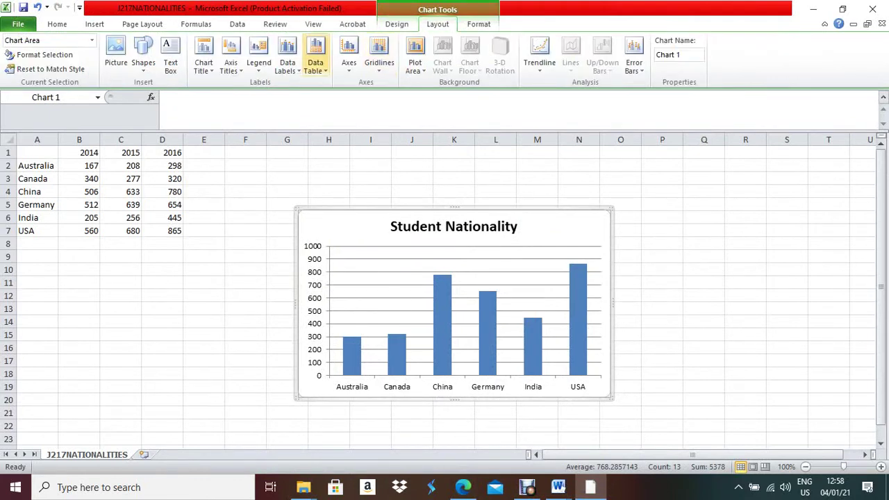
pyautogui.click(231, 62)
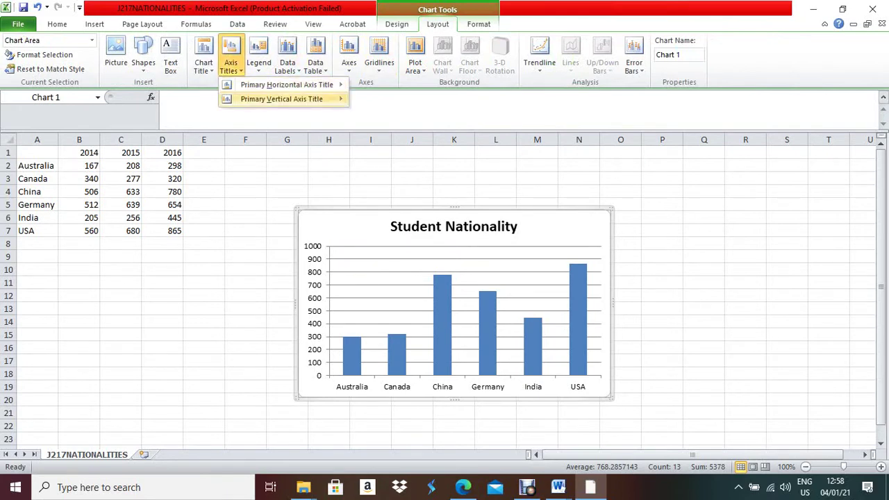
pyautogui.moveTo(287, 84)
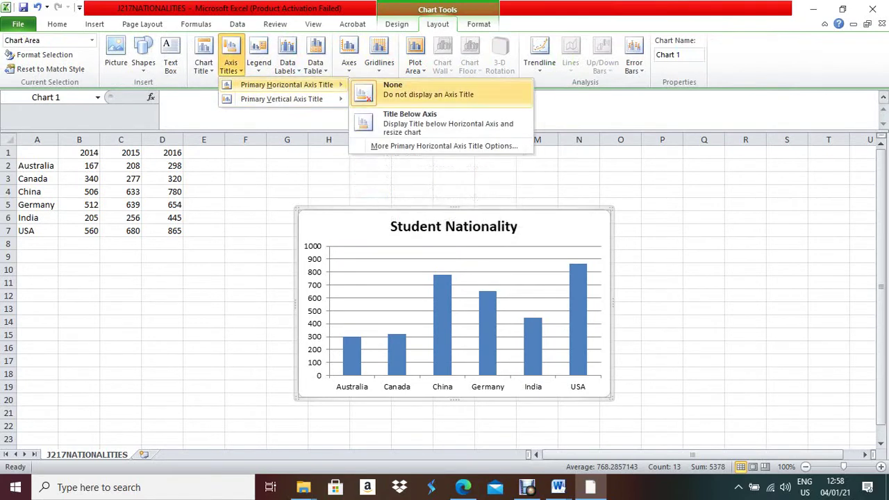
pyautogui.click(417, 119)
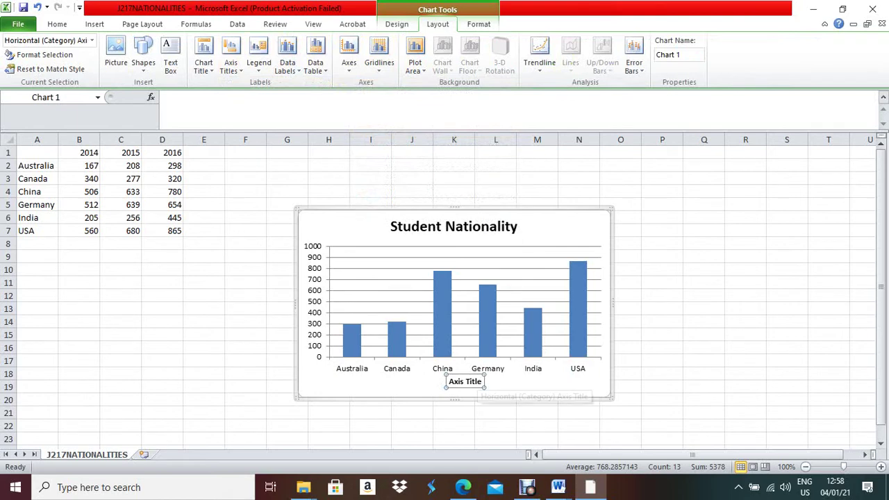
pyautogui.tripleClick(465, 382)
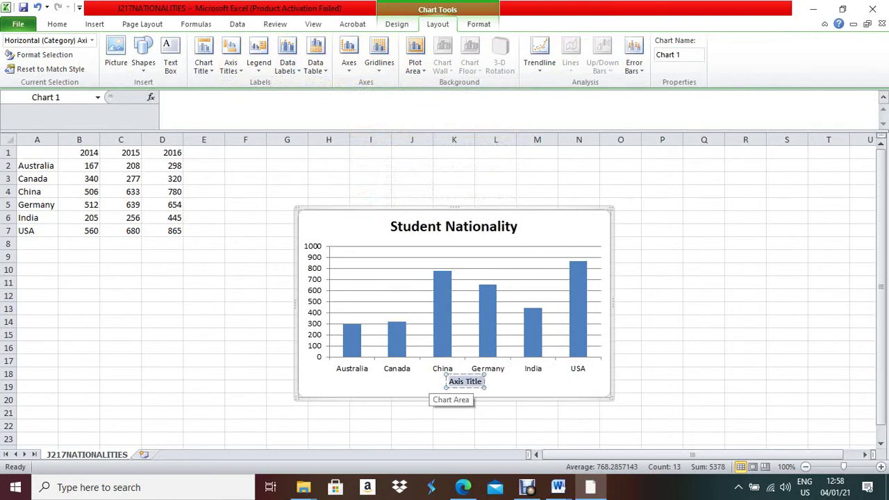
pyautogui.write('Coun')
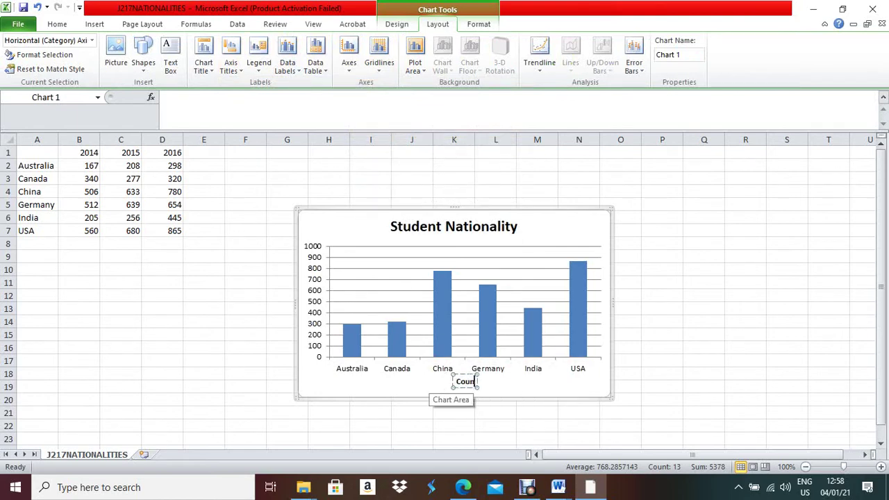
pyautogui.write('try')
pyautogui.click(495, 413)
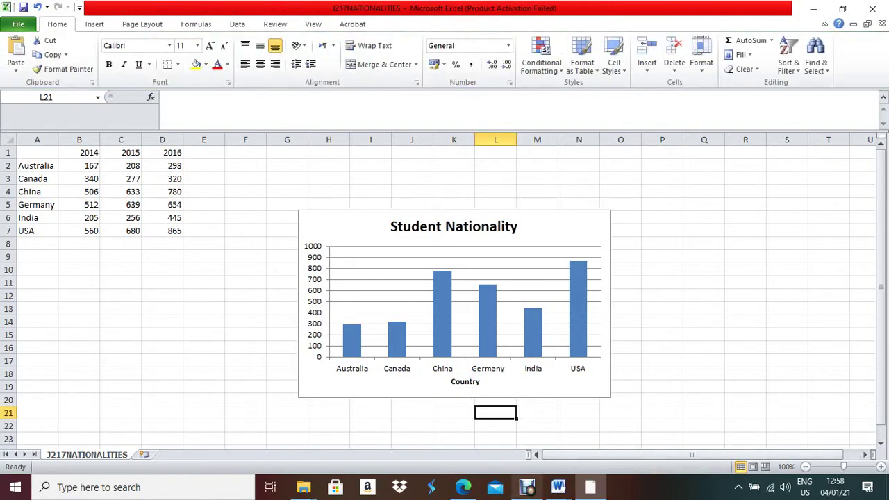
# Check the next task in the question paper, then return to Excel
pyautogui.click(463, 487)
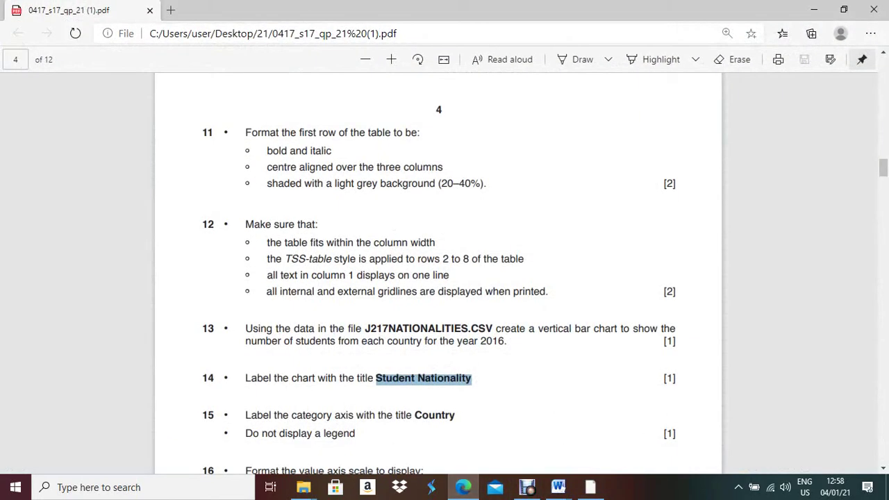
pyautogui.scroll(-3, 438, 273)
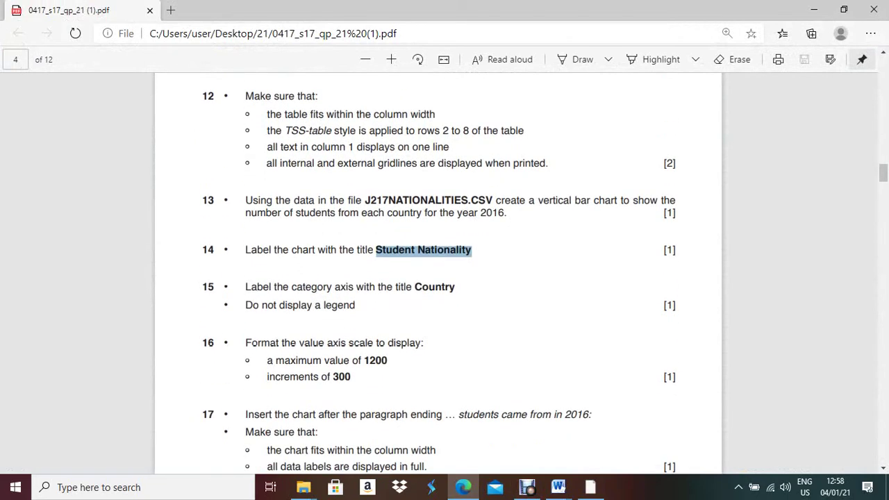
pyautogui.scroll(-2, 439, 273)
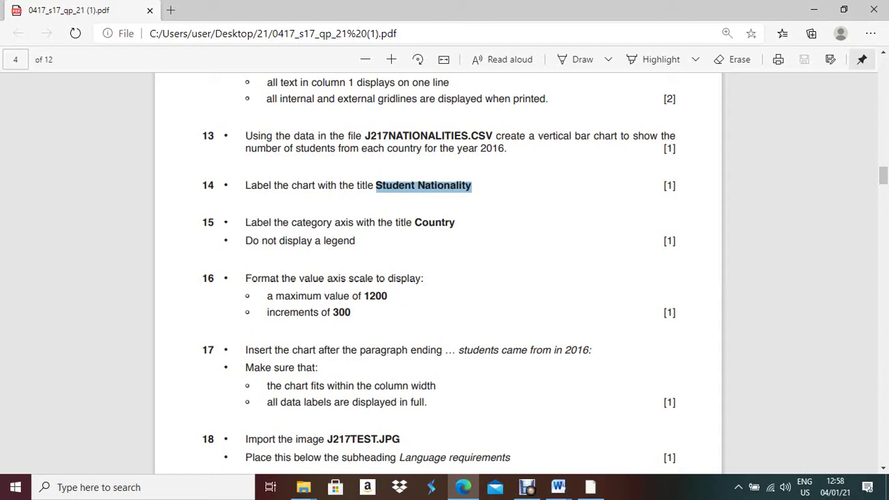
pyautogui.hotkey('alt', 'Tab')
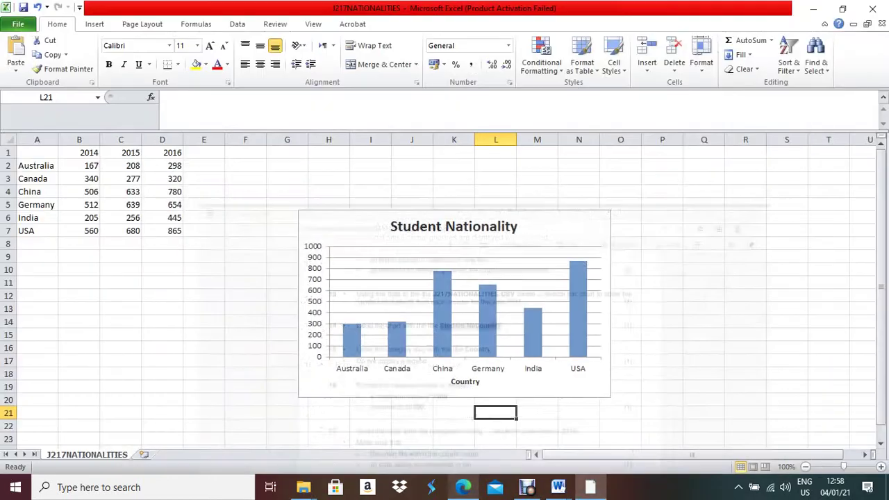
# Fix the vertical axis maximum at 1200 and the major unit at 300
pyautogui.click(314, 299)
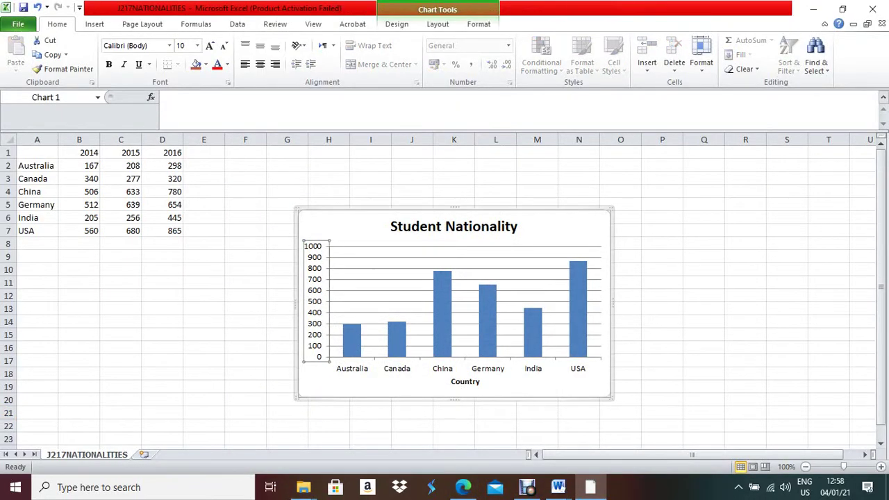
pyautogui.rightClick(314, 340)
pyautogui.click(348, 328)
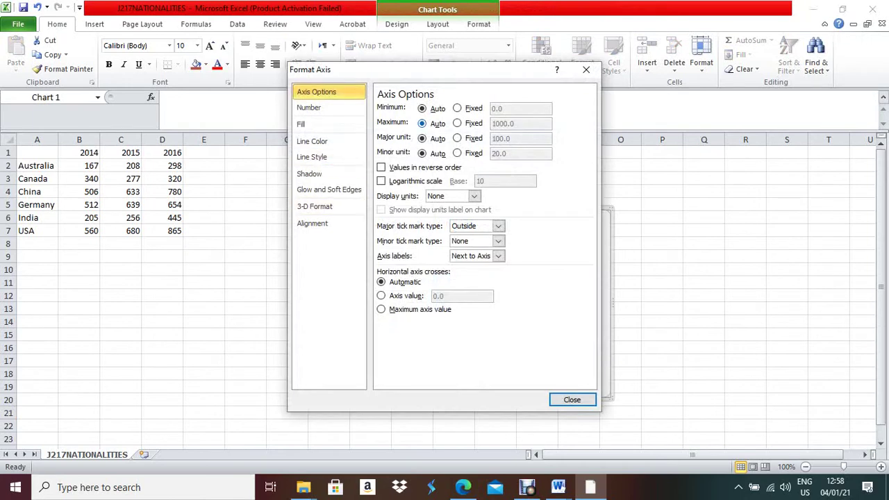
pyautogui.click(457, 123)
pyautogui.moveTo(514, 124); pyautogui.dragTo(492, 124)
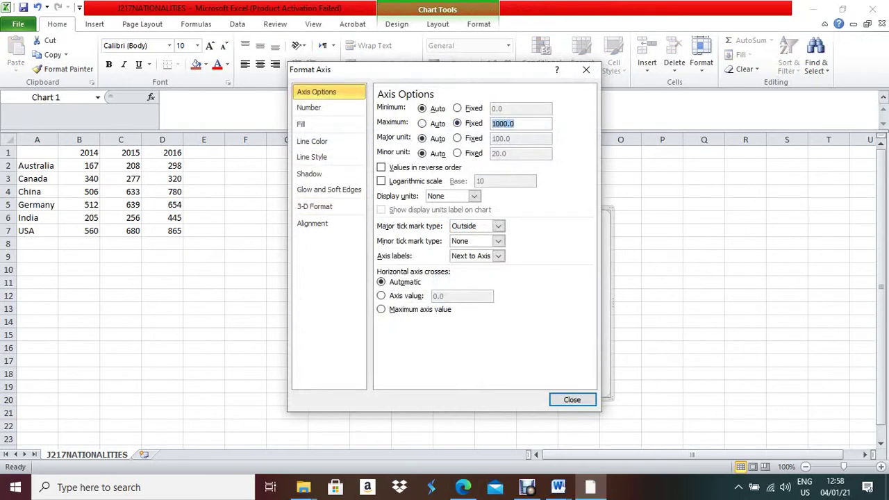
pyautogui.moveTo(326, 70); pyautogui.dragTo(536, 76)
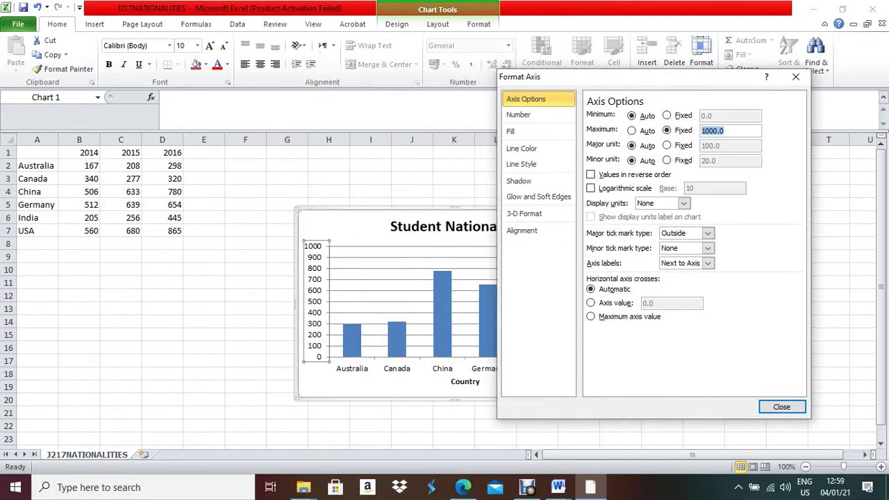
pyautogui.write('1200')
pyautogui.click(667, 145)
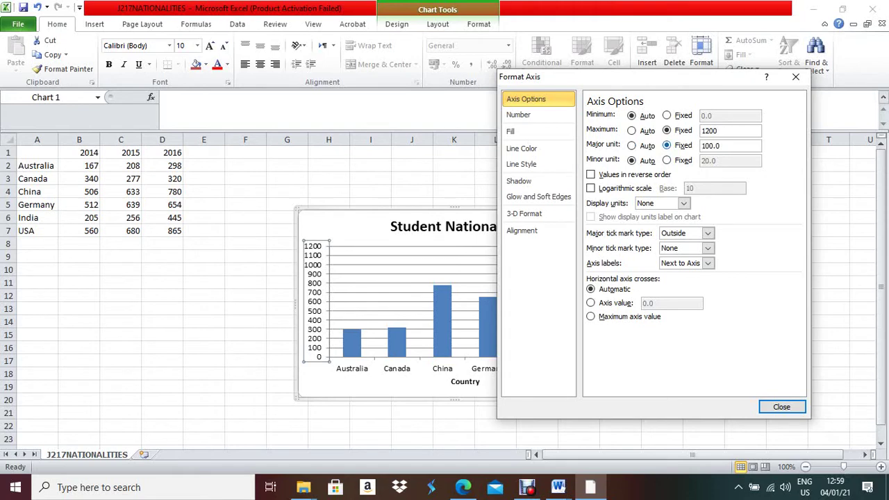
pyautogui.moveTo(720, 145); pyautogui.dragTo(701, 146)
pyautogui.write('300')
pyautogui.press('Return')
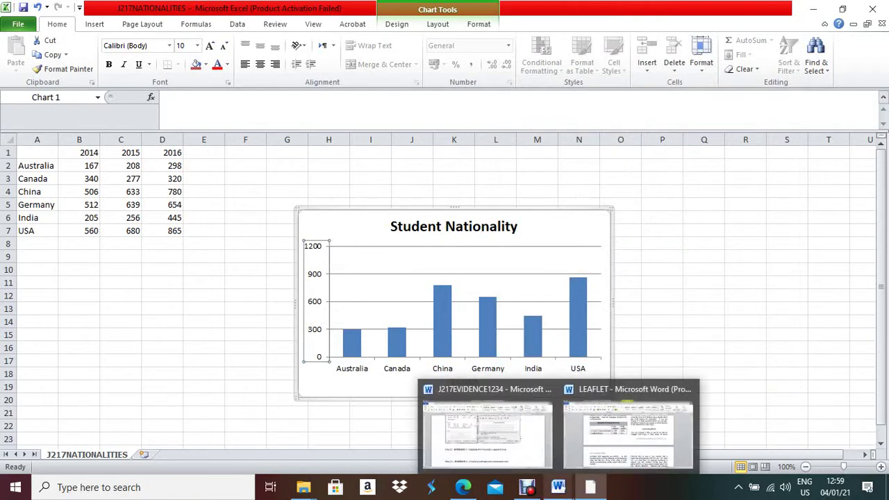
pyautogui.click(463, 487)
# Copy 'students came from in 2016:' from the question paper and find it in the leaflet
pyautogui.scroll(-2, 437, 271)
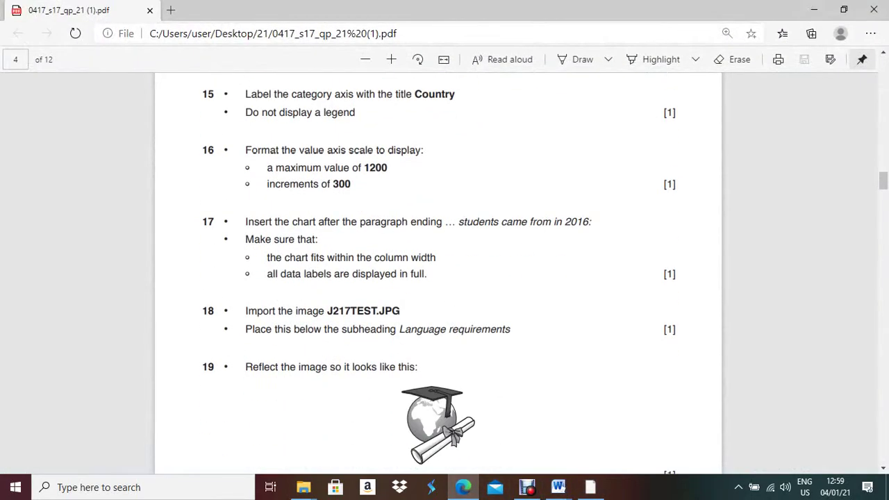
pyautogui.moveTo(457, 221); pyautogui.dragTo(589, 222)
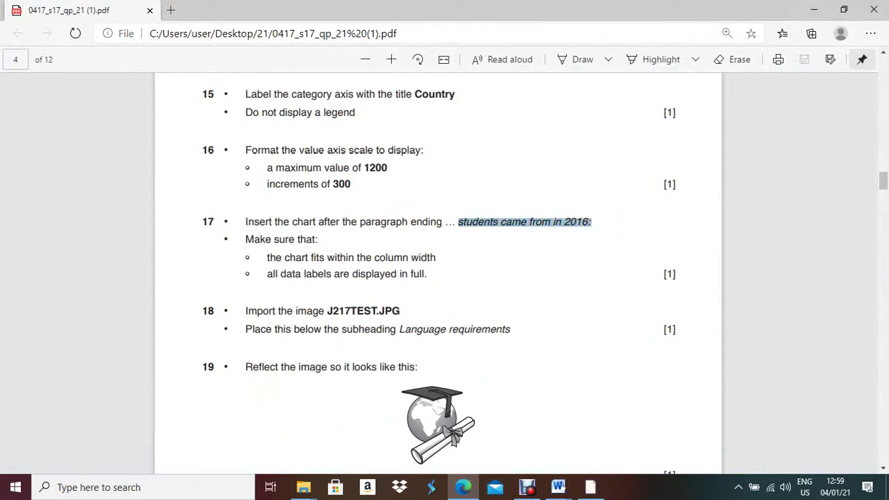
pyautogui.moveTo(558, 487)
pyautogui.click(626, 435)
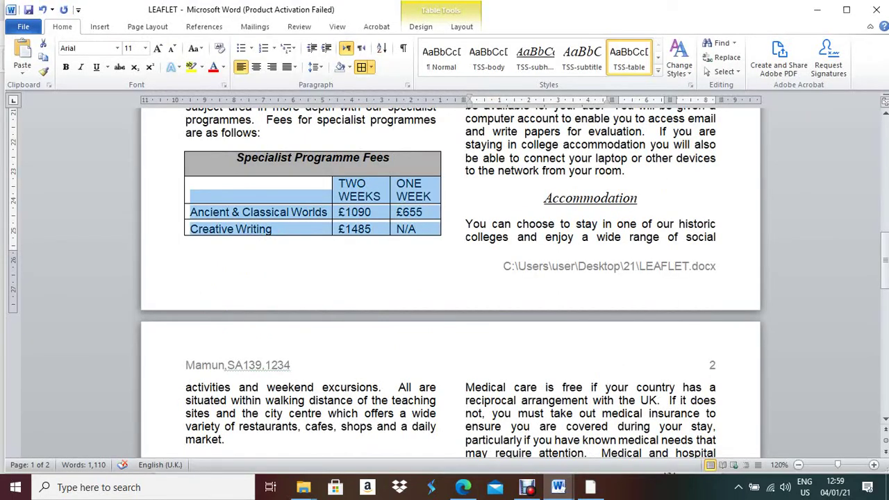
pyautogui.hotkey('ctrl', 'f')
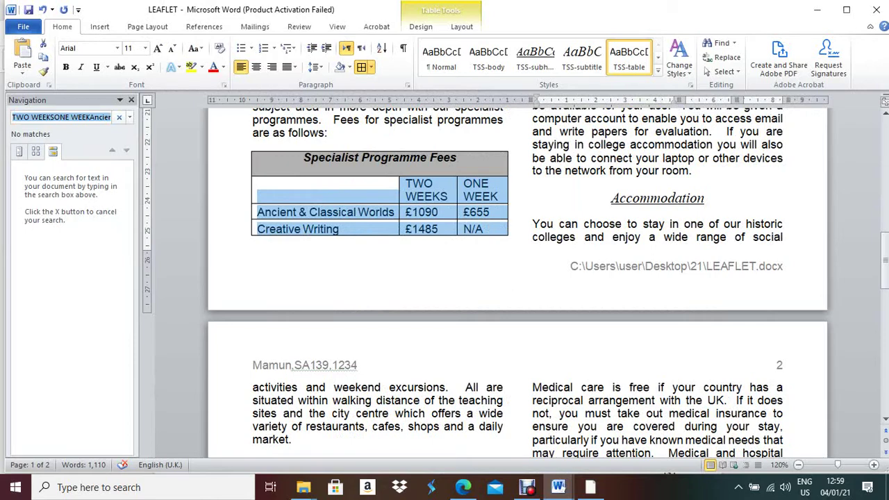
pyautogui.write('students came from in 2016:')
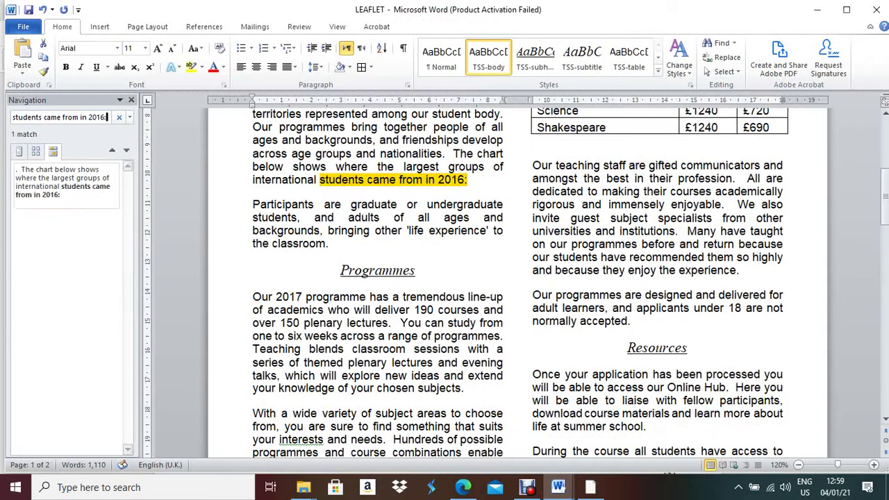
pyautogui.press('Return')
# Insert an empty line after '2016:', close the search pane, and switch back to Excel
pyautogui.click(342, 180)
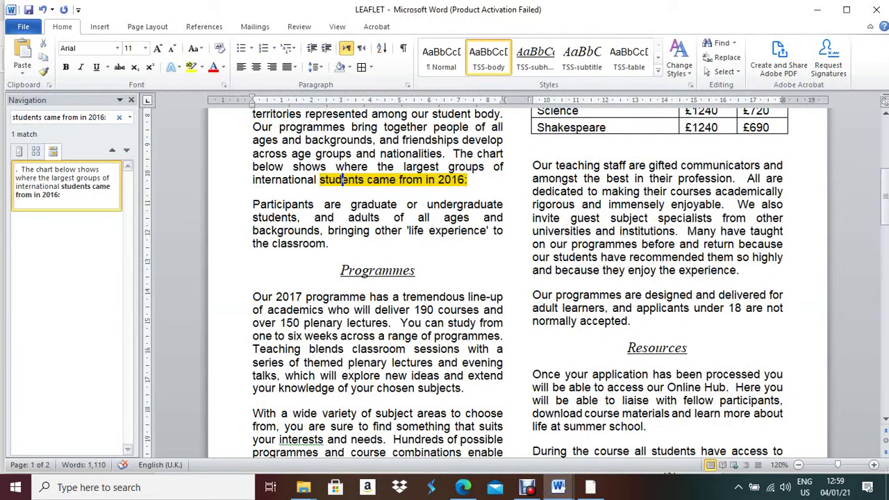
pyautogui.click(468, 179)
pyautogui.press('Return')
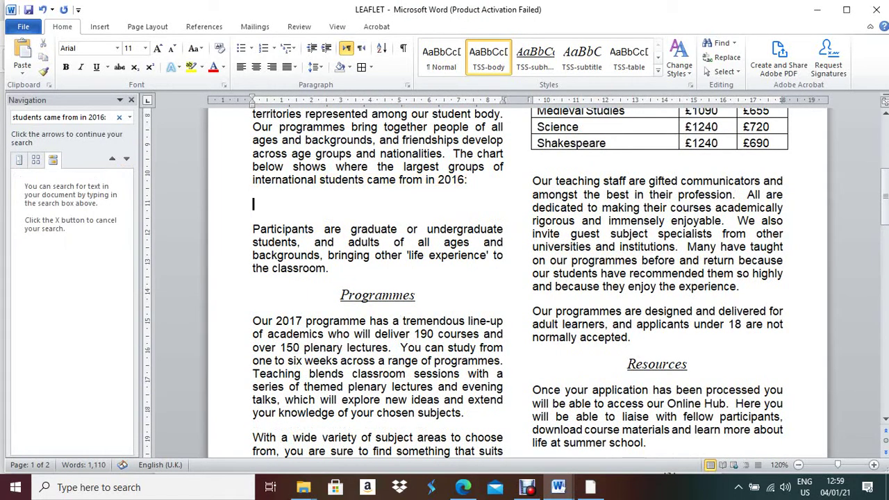
pyautogui.hotkey('alt', 'Tab')
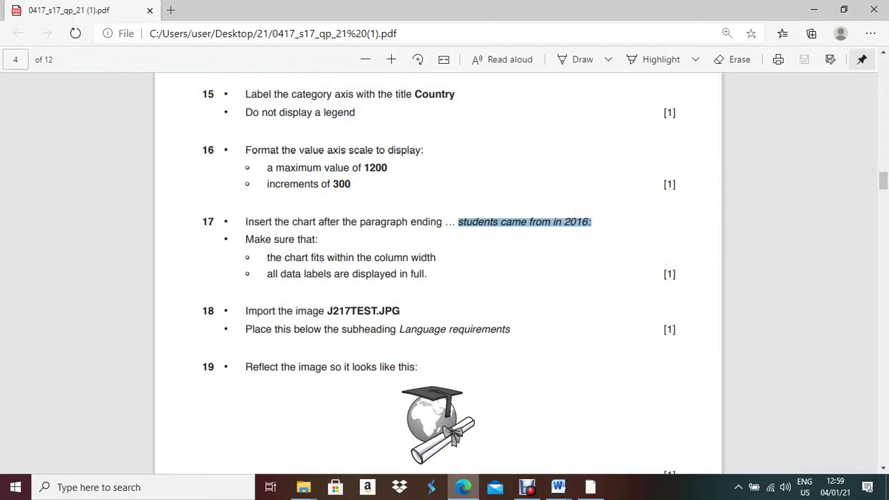
pyautogui.hotkey('alt', 'Tab')
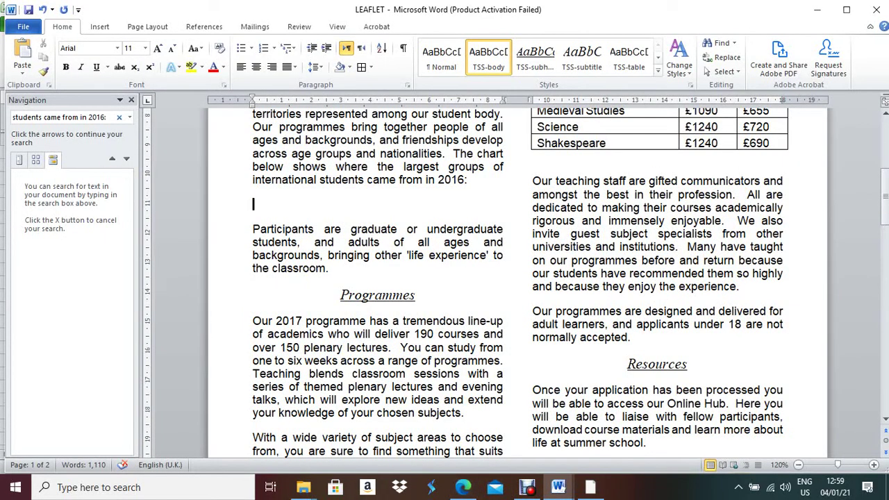
pyautogui.click(130, 100)
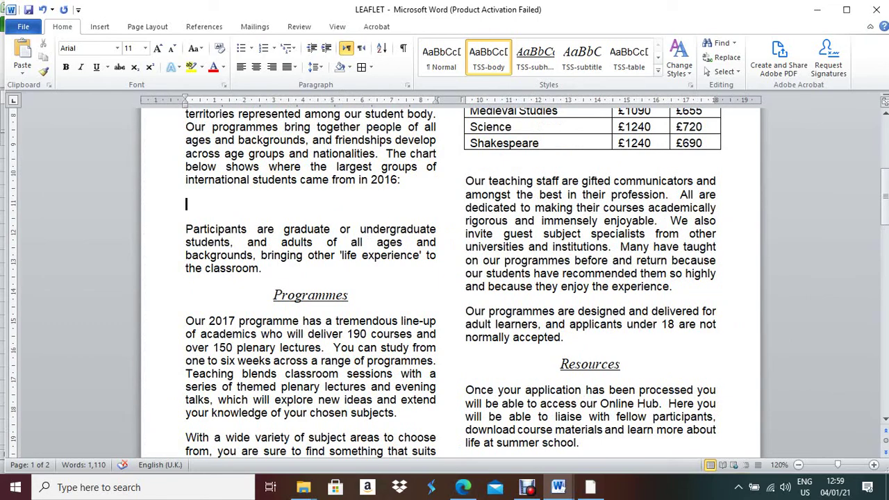
pyautogui.hotkey('alt', 'Tab')
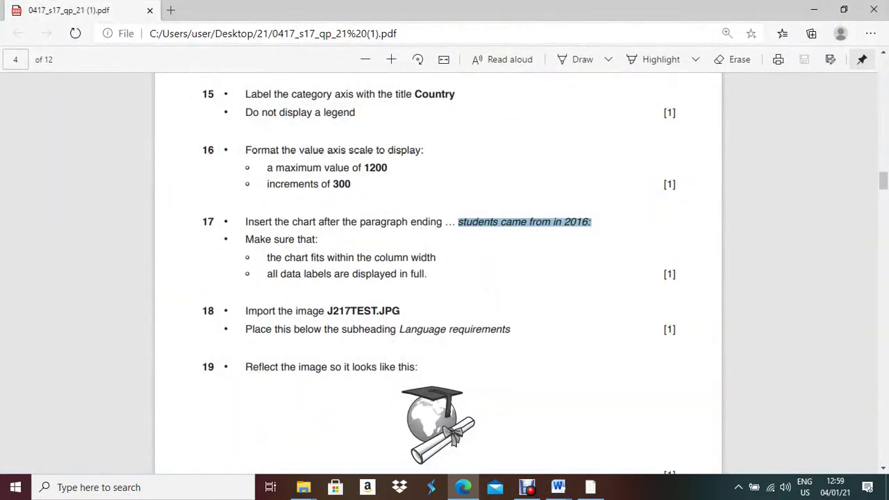
pyautogui.hotkey('alt', 'Tab')
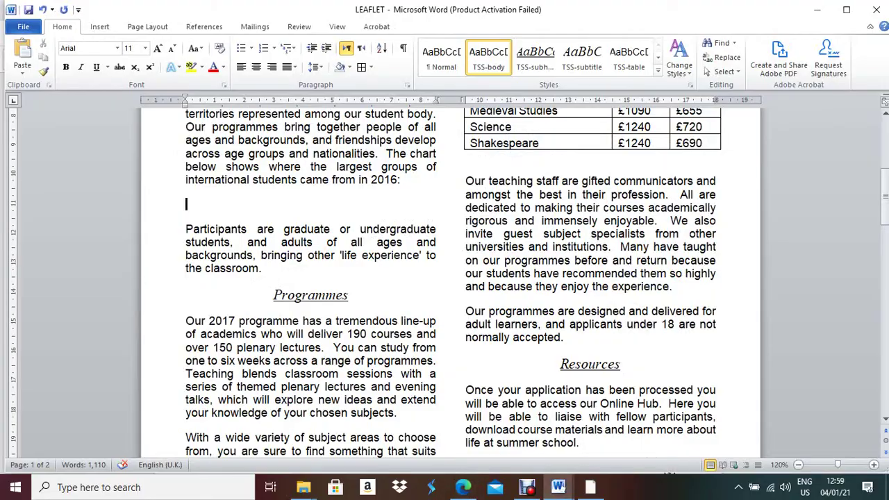
pyautogui.hotkey('alt', 'Tab')
pyautogui.hotkey('alt', 'Tab')
pyautogui.hotkey('alt', 'Tab')
pyautogui.hotkey('alt', 'Tab')
pyautogui.hotkey('alt', 'Tab')
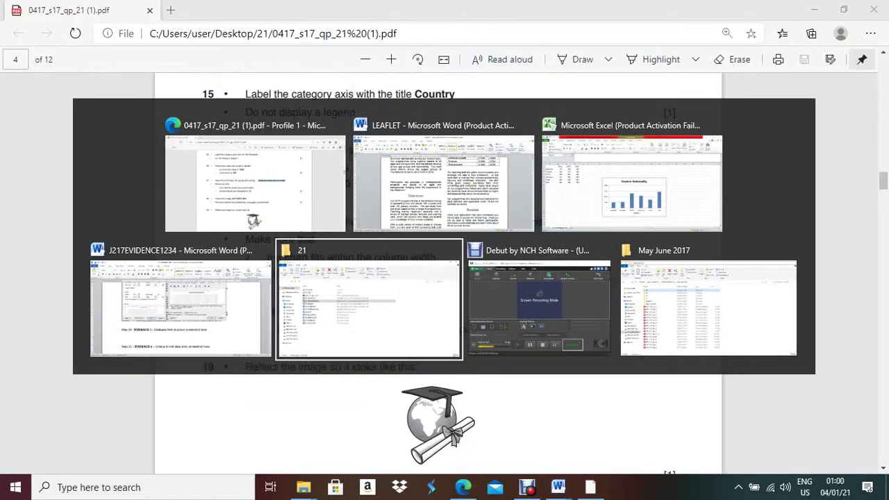
pyautogui.hotkey('alt', 'Tab')
pyautogui.hotkey('alt', 'Tab')
pyautogui.hotkey('alt', 'Tab')
pyautogui.hotkey('alt', 'Tab')
pyautogui.hotkey('alt', 'Tab')
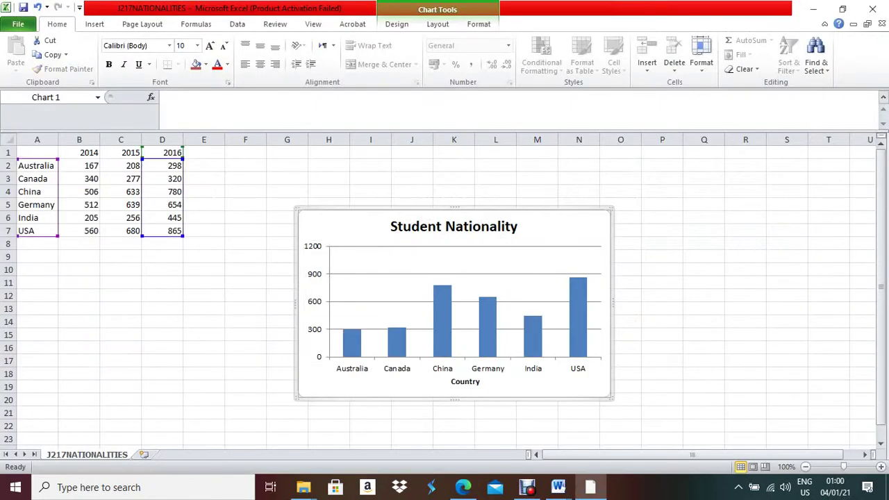
# Paste the Student Nationality chart onto the empty leaflet line, then highlight J217TEST.JPG in question 18
pyautogui.moveTo(559, 487)
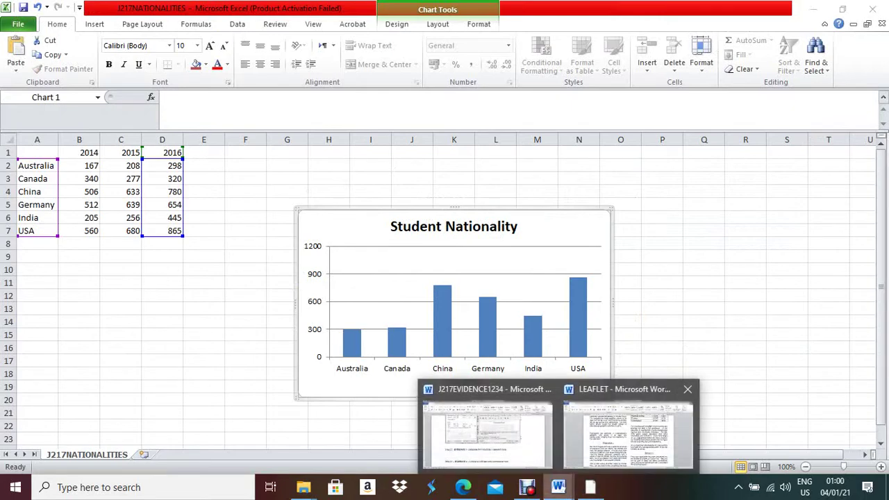
pyautogui.click(627, 427)
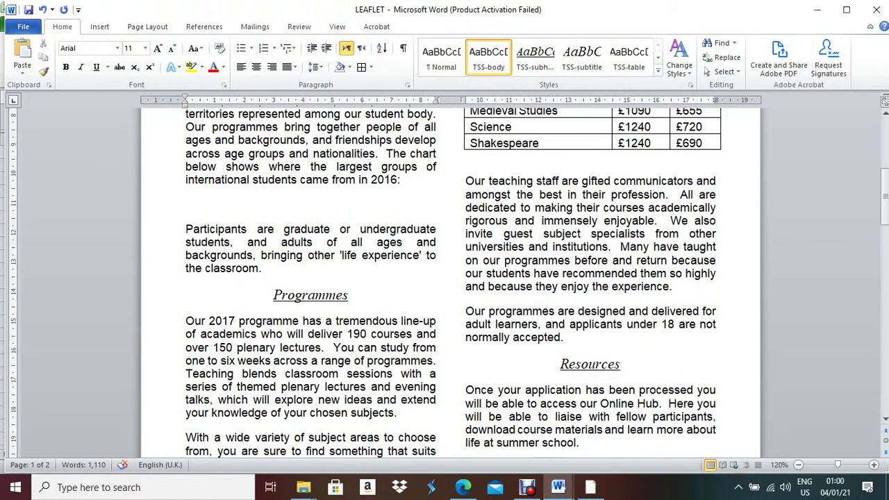
pyautogui.hotkey('ctrl', 'v')
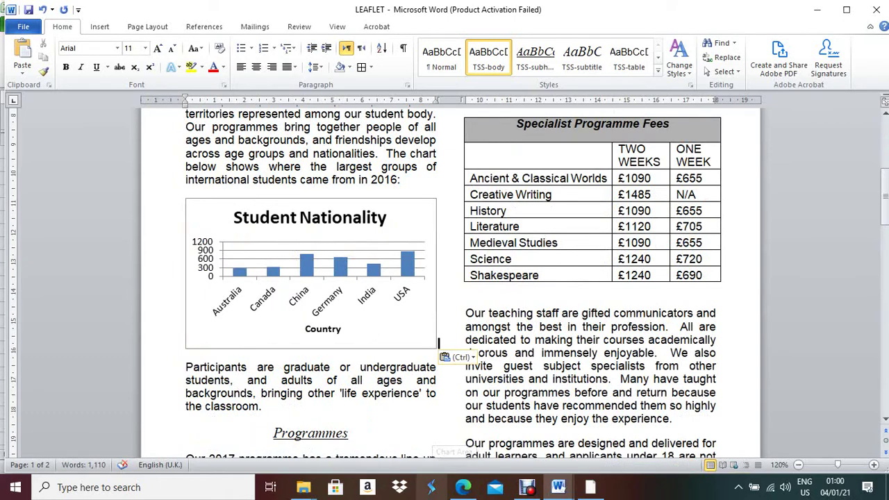
pyautogui.click(462, 487)
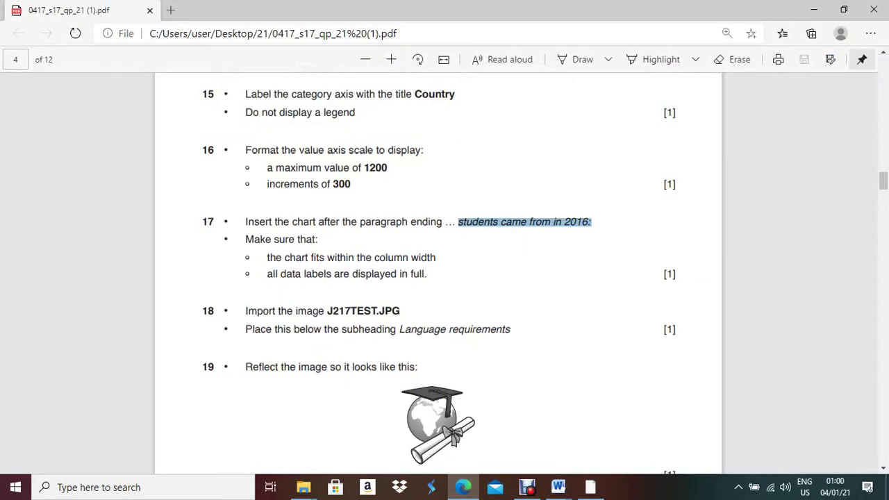
pyautogui.moveTo(327, 311); pyautogui.dragTo(400, 312)
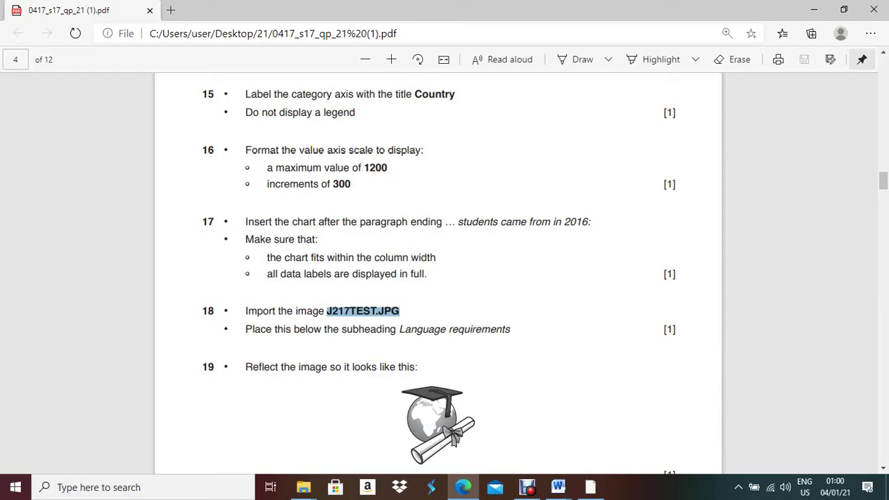
# Add an empty line below the Language requirements subheading in the leaflet
pyautogui.click(464, 487)
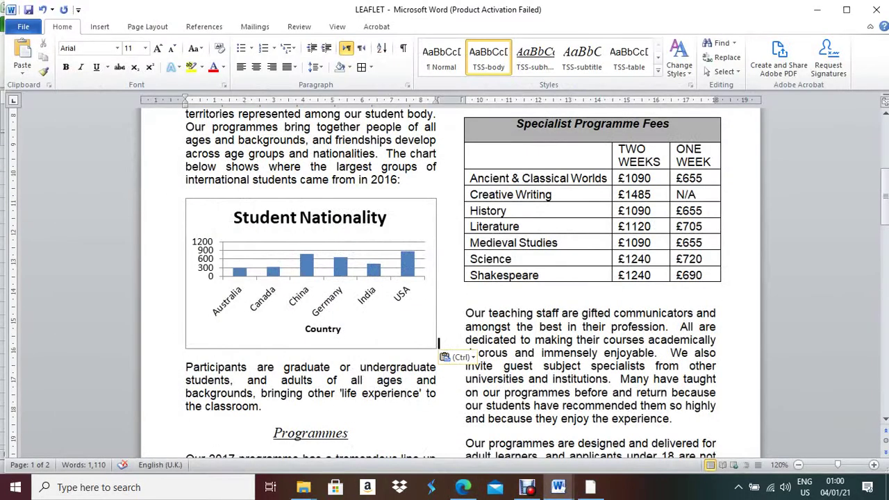
pyautogui.scroll(-10, 390, 347)
pyautogui.scroll(-6, 408, 367)
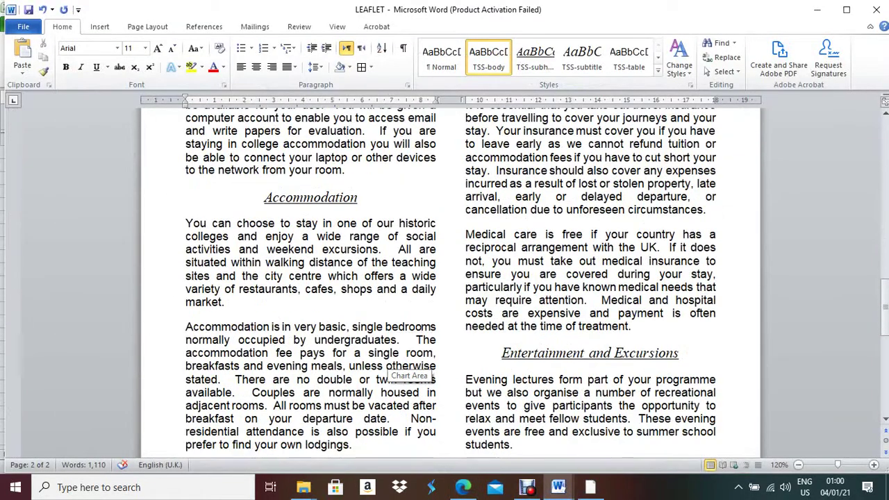
pyautogui.scroll(-6, 409, 366)
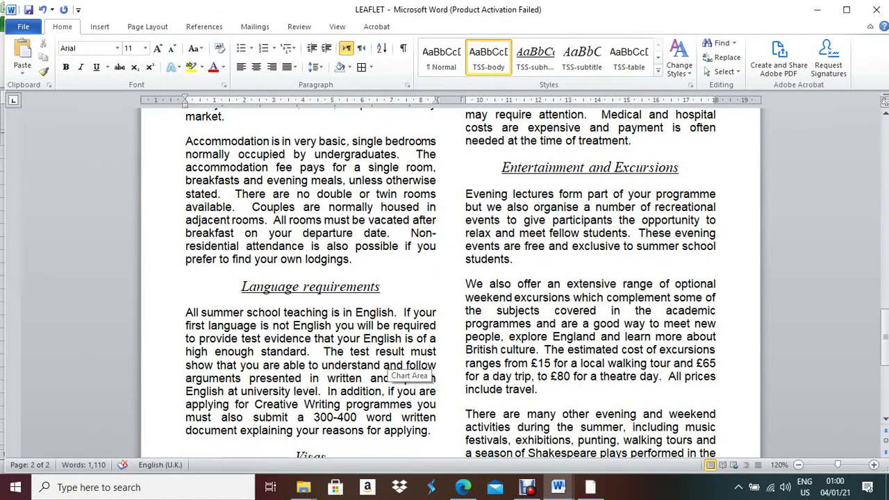
pyautogui.click(382, 287)
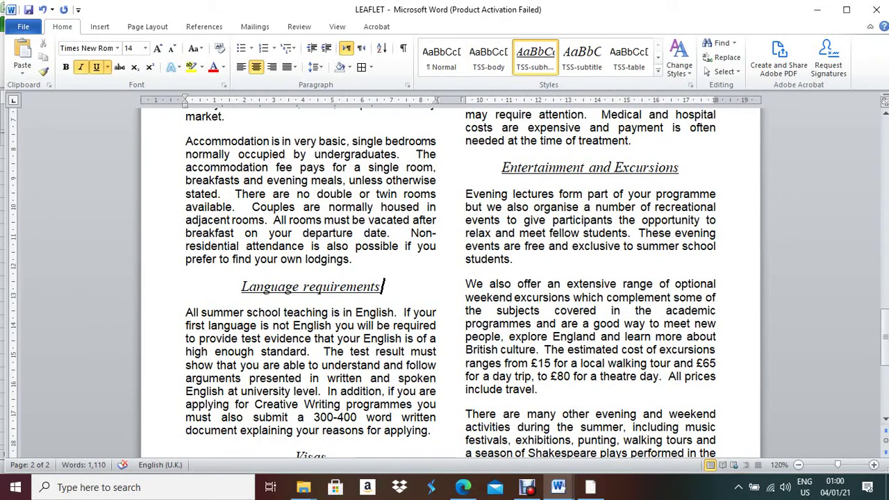
pyautogui.press('Return')
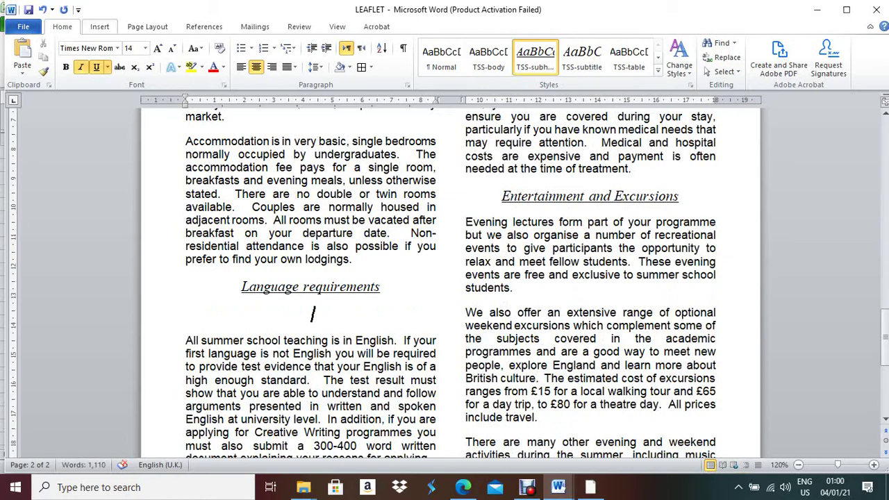
# Insert the picture J217TEST from the Desktop folder 21
pyautogui.click(99, 26)
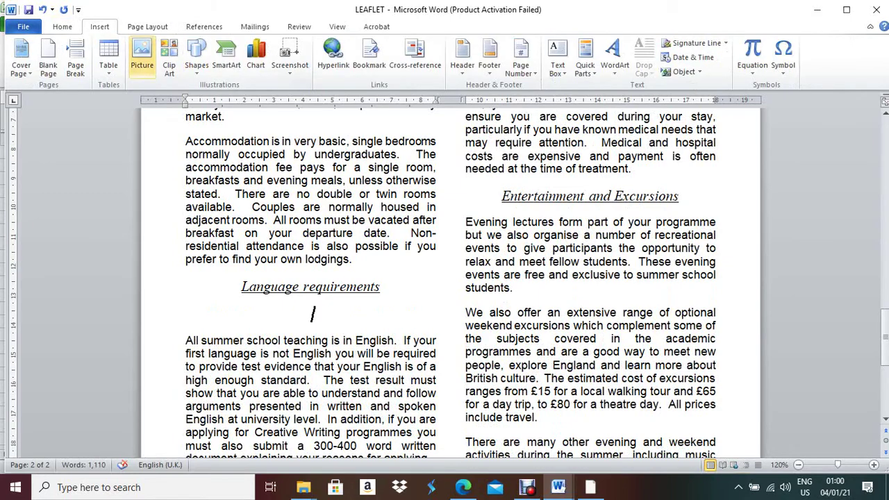
pyautogui.click(141, 56)
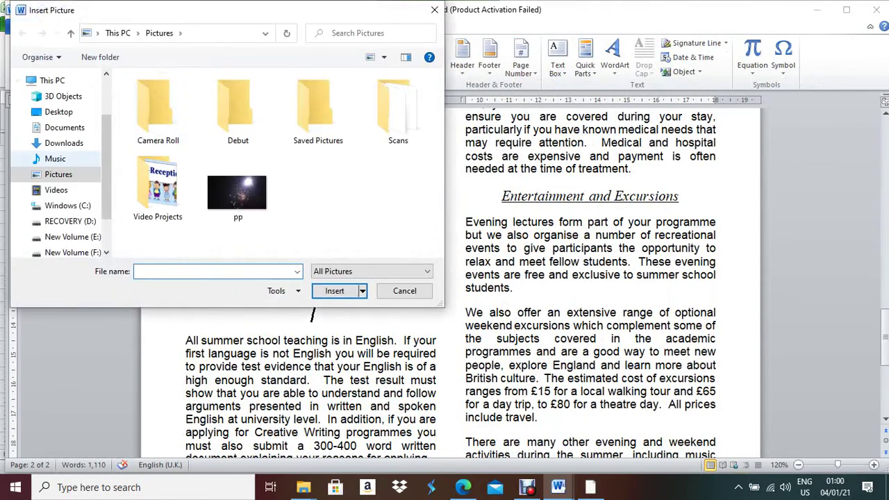
pyautogui.click(58, 112)
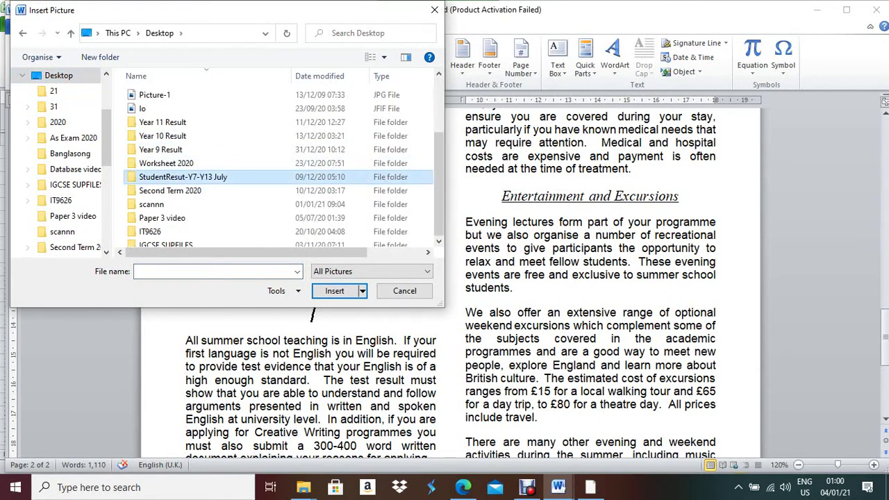
pyautogui.scroll(-3, 208, 209)
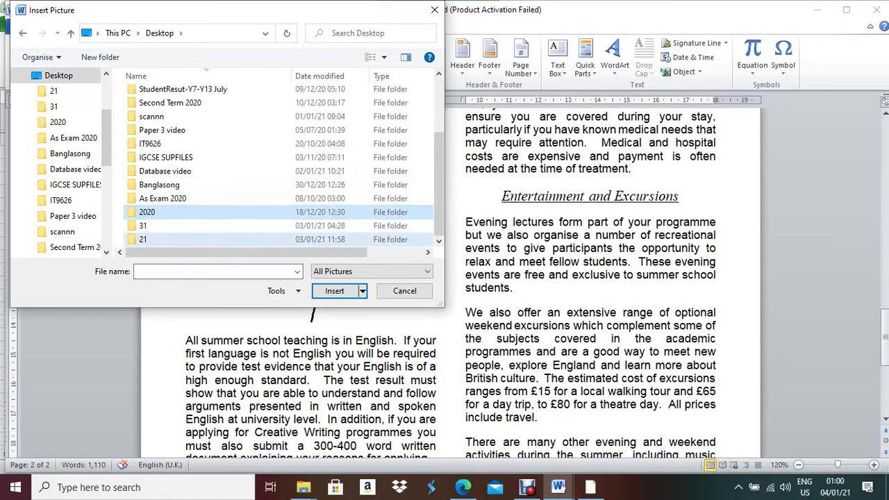
pyautogui.doubleClick(146, 239)
pyautogui.doubleClick(238, 108)
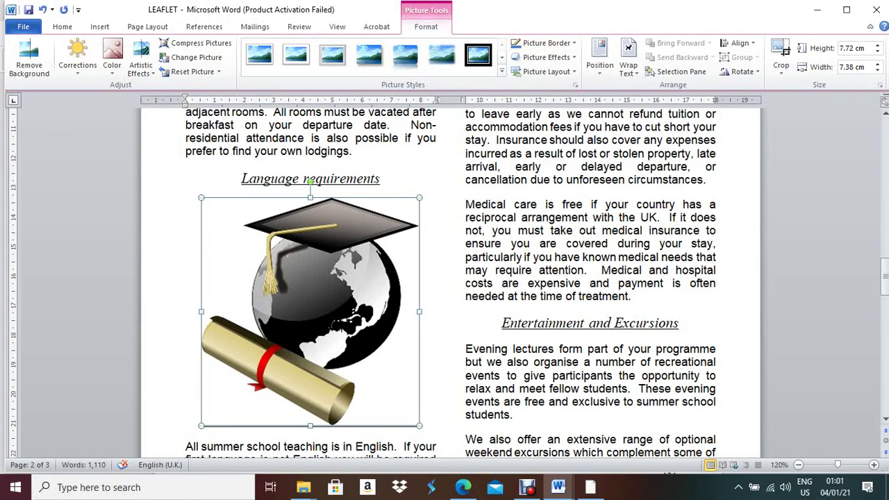
# Flip the graduation-cap picture horizontally and compare it with the exam example
pyautogui.click(740, 71)
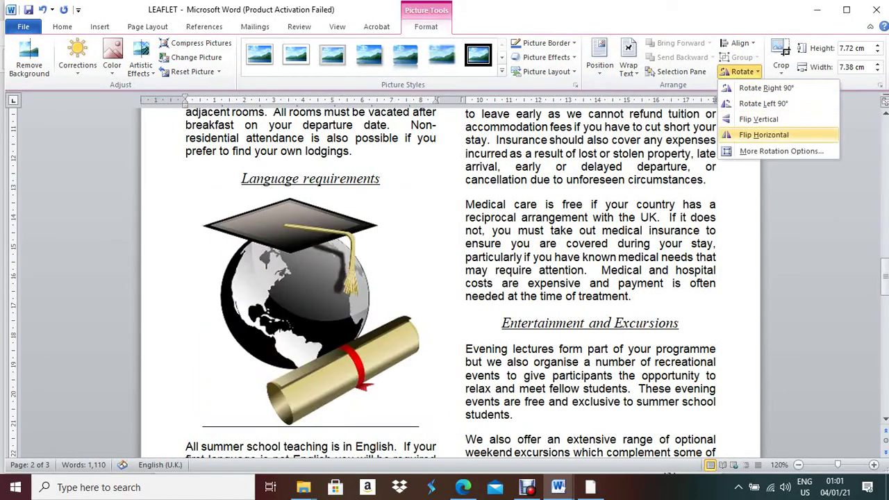
pyautogui.click(764, 135)
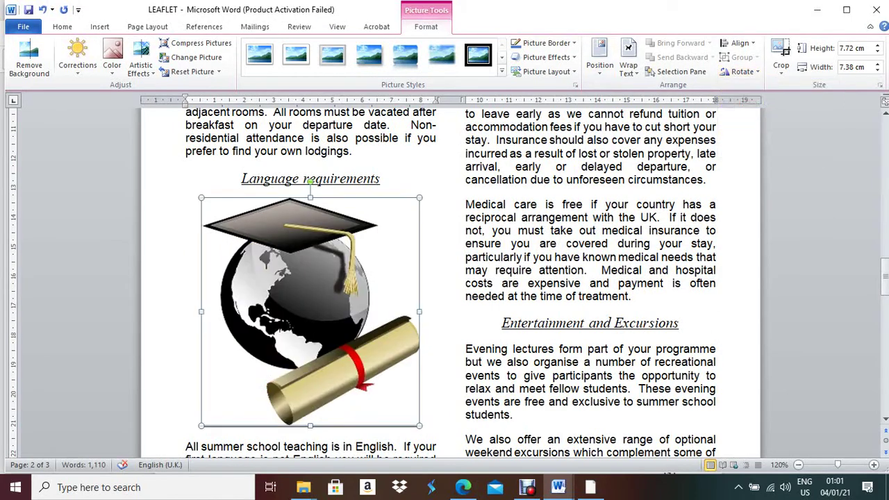
pyautogui.hotkey('alt', 'Tab')
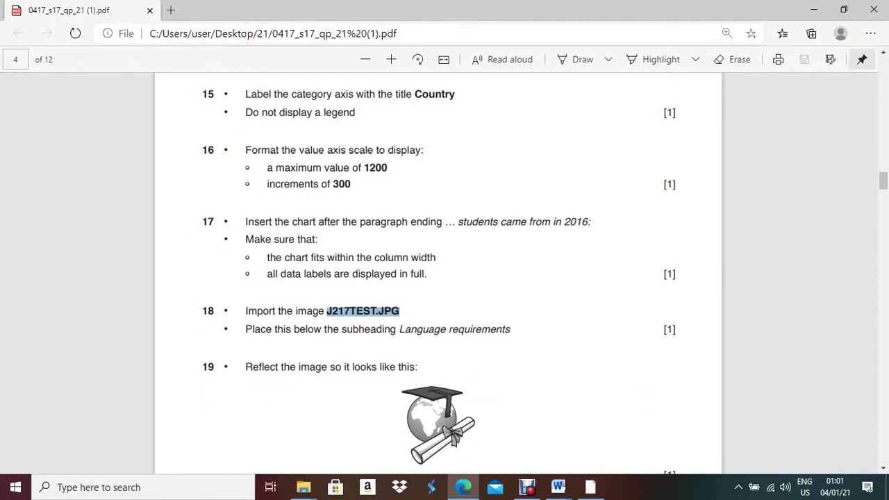
pyautogui.scroll(-4, 439, 271)
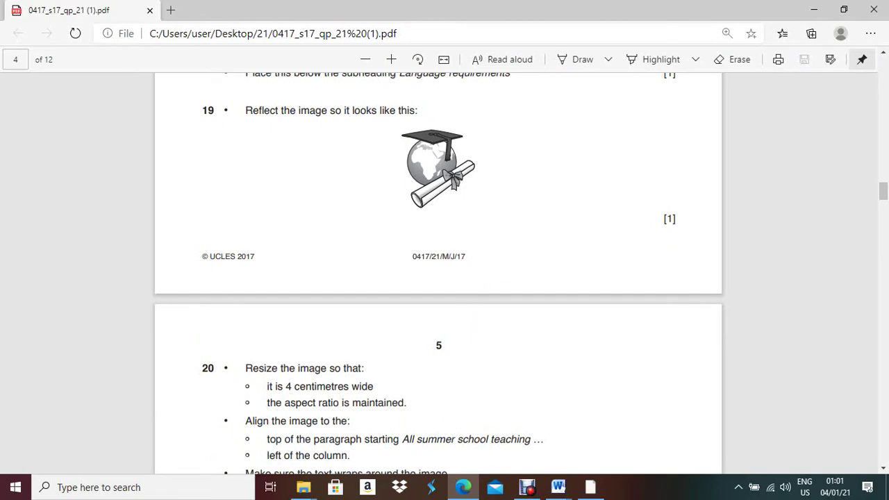
pyautogui.hotkey('alt', 'Tab')
# Open the Format Picture settings for the graduation-cap picture
pyautogui.hotkey('shift', 'F10')
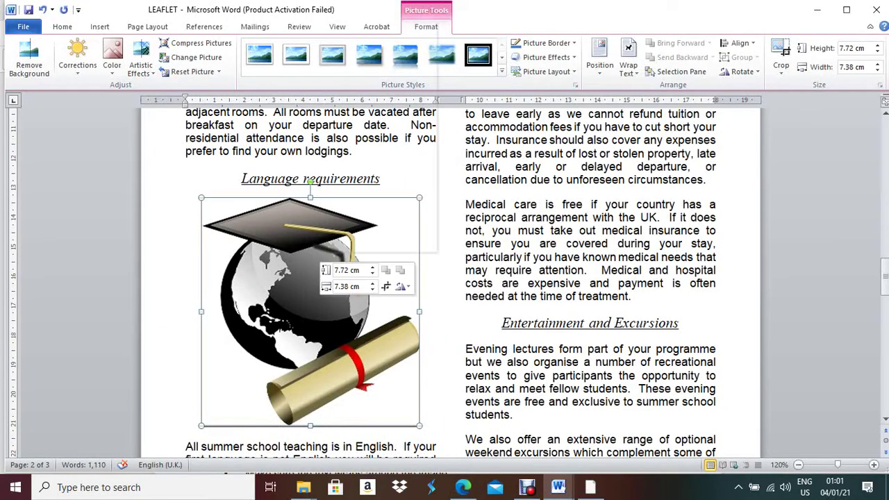
pyautogui.press('Up')
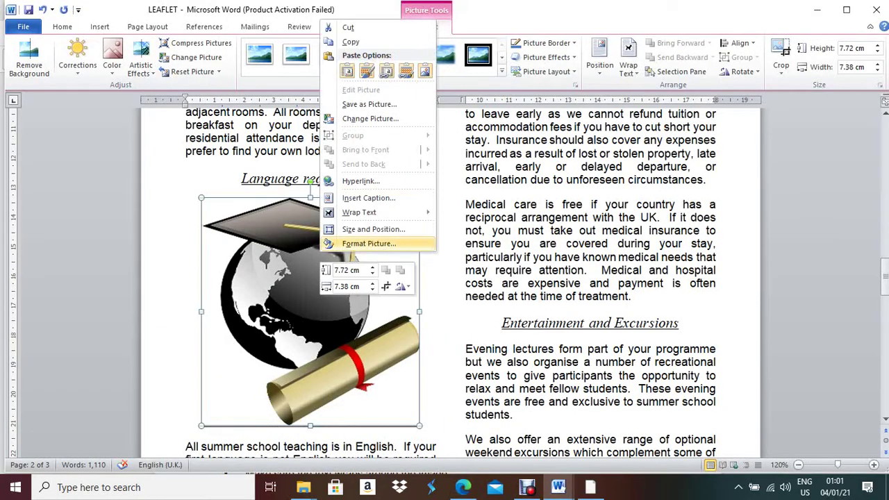
pyautogui.press('Return')
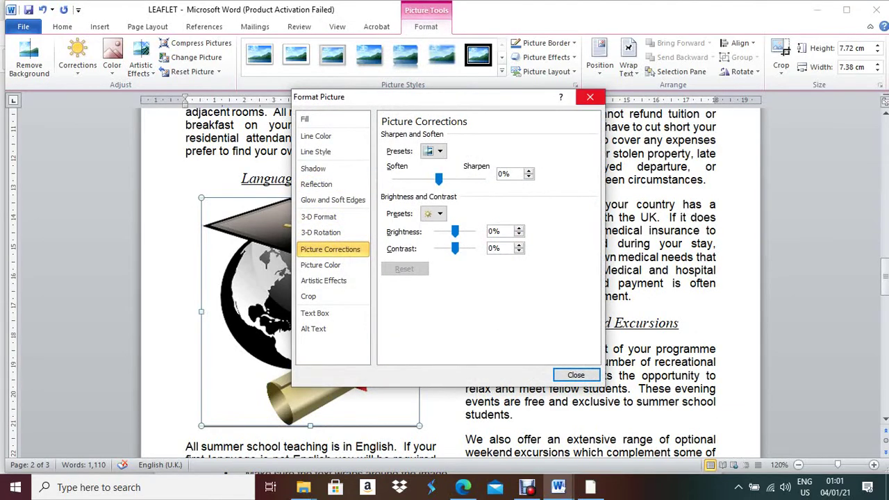
# Set the picture width to 4 cm with aspect ratio locked, giving 4.19 cm height
pyautogui.click(590, 96)
pyautogui.rightClick(347, 262)
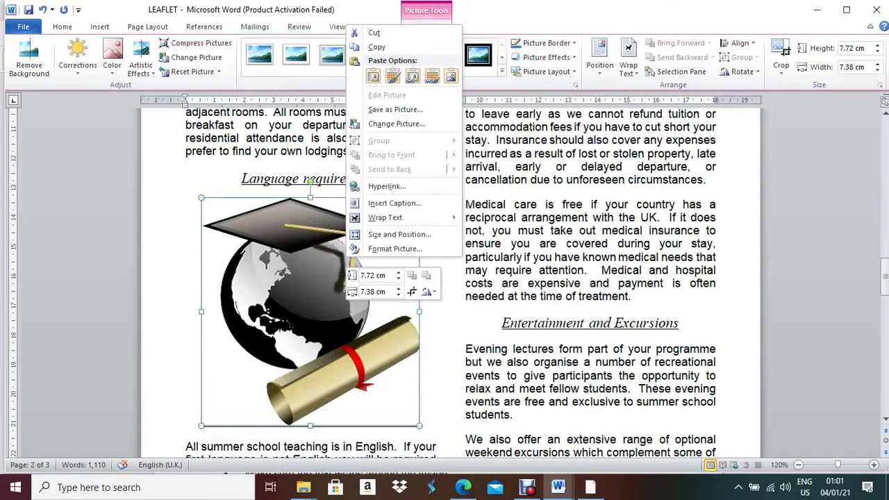
pyautogui.press('Up')
pyautogui.press('Up')
pyautogui.press('Return')
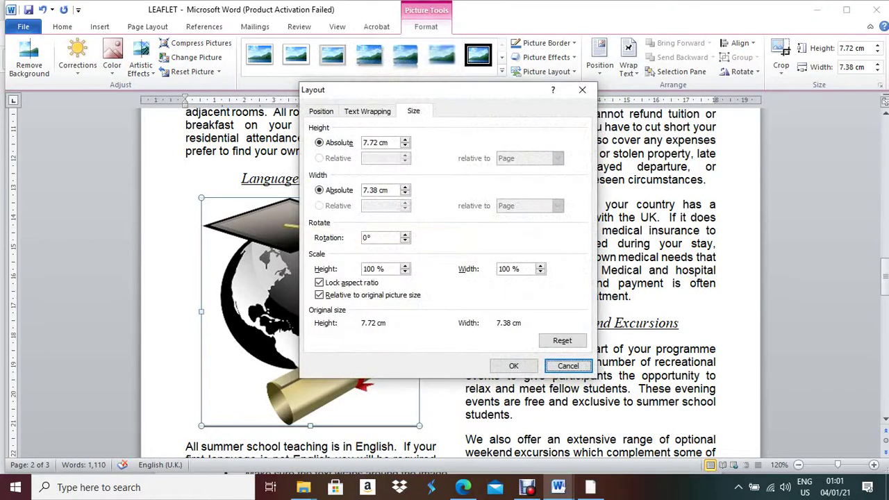
pyautogui.moveTo(379, 191); pyautogui.dragTo(362, 190)
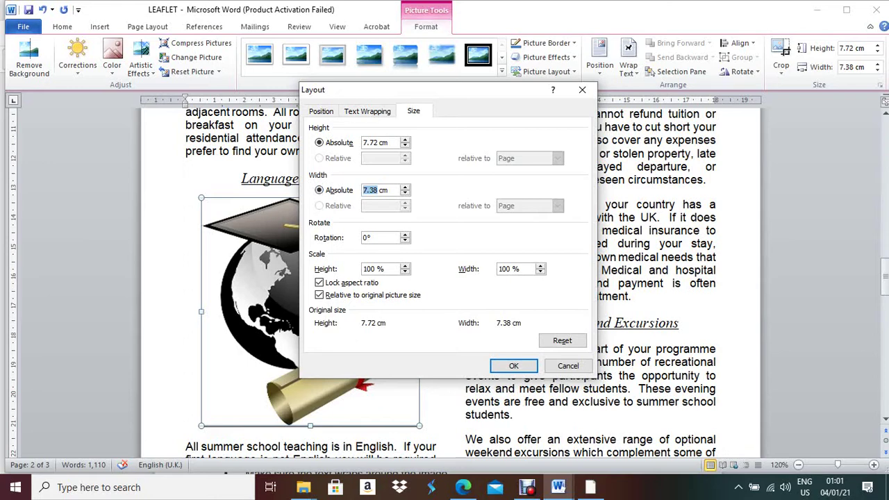
pyautogui.write('4')
pyautogui.press('Return')
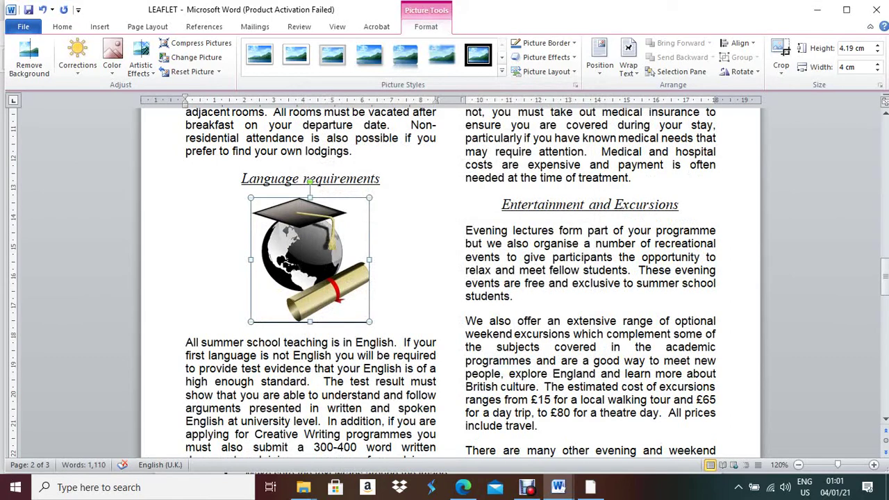
pyautogui.hotkey('alt', 'Tab')
# Align the 4 cm graduation-cap picture to the left of its column
pyautogui.scroll(-2, 438, 271)
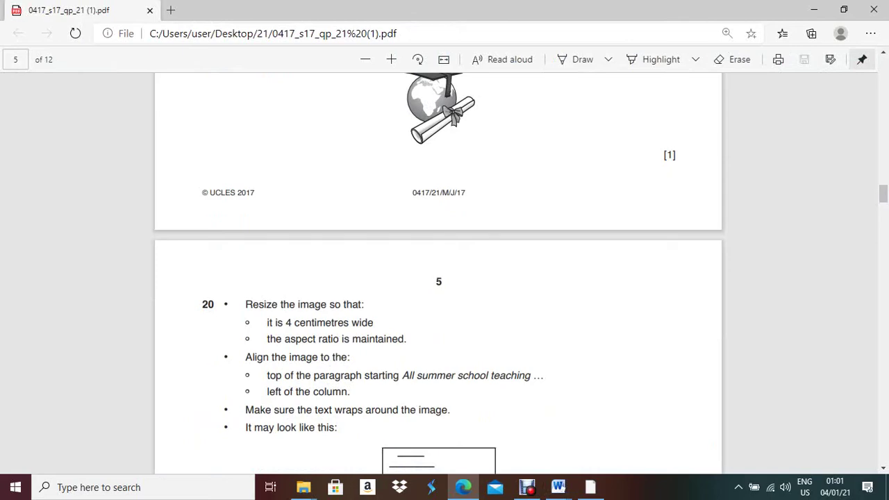
pyautogui.hotkey('alt', 'Tab')
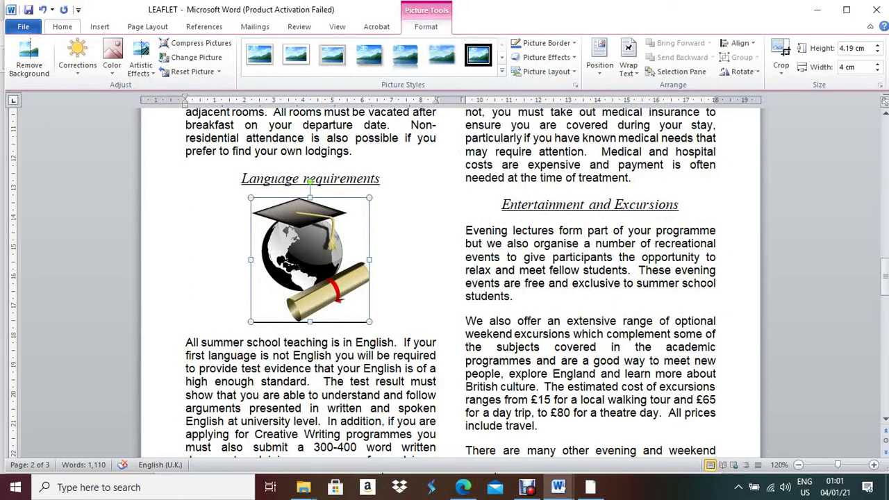
pyautogui.click(61, 26)
pyautogui.click(241, 67)
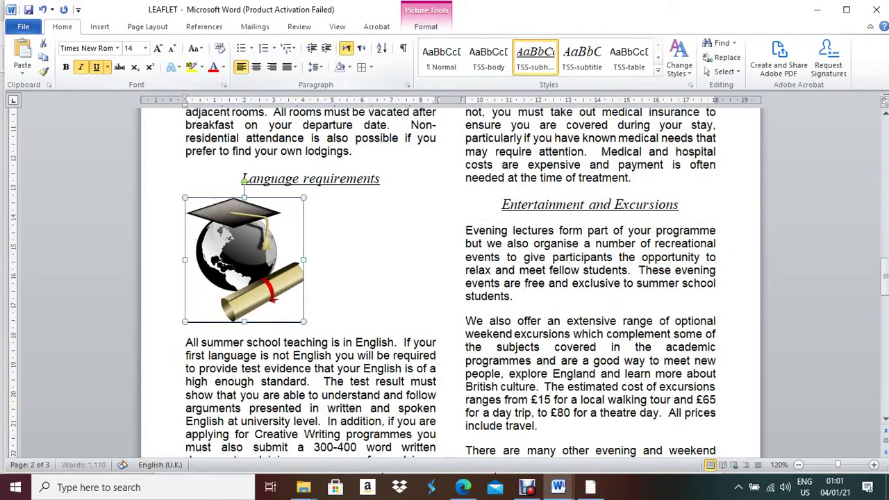
# Scroll the exam PDF to question 20's full example layout
pyautogui.hotkey('alt', 'Tab')
pyautogui.scroll(-1, 439, 278)
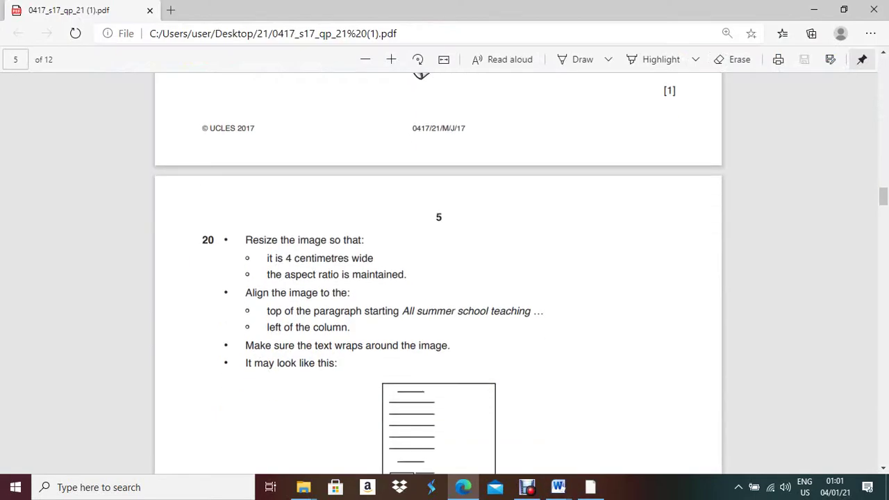
pyautogui.scroll(-2, 438, 278)
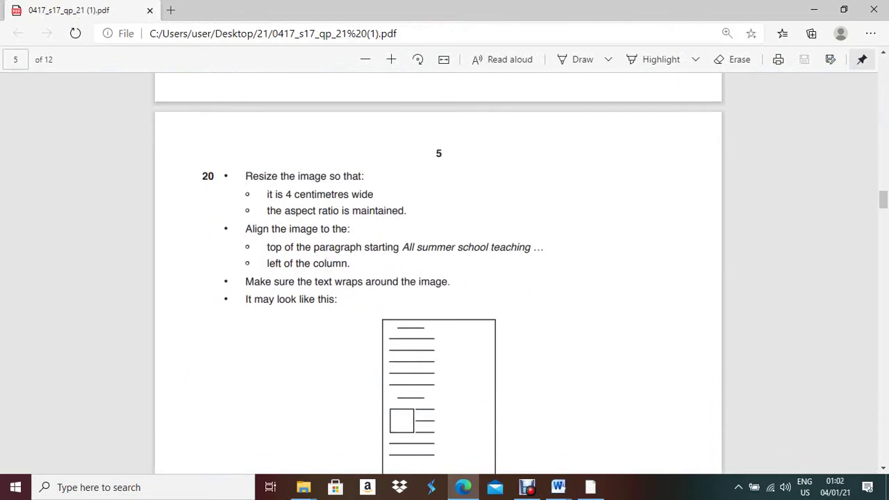
pyautogui.scroll(-1, 438, 278)
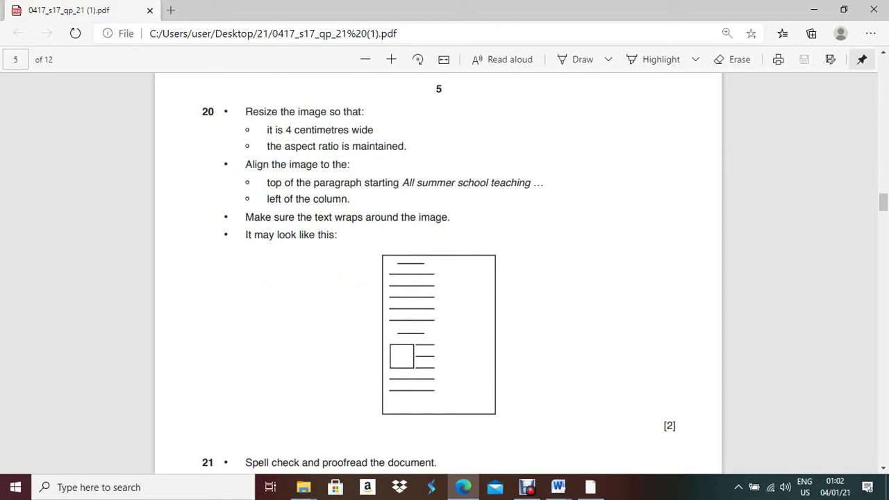
pyautogui.hotkey('alt', 'Tab')
# Give the picture Tight text wrapping and drag it down level with the 'All summer school' paragraph
pyautogui.rightClick(248, 256)
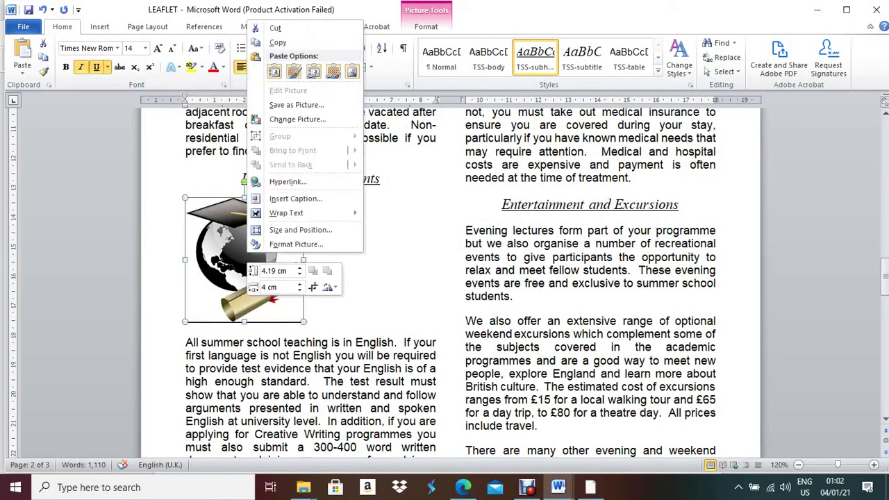
pyautogui.moveTo(306, 214)
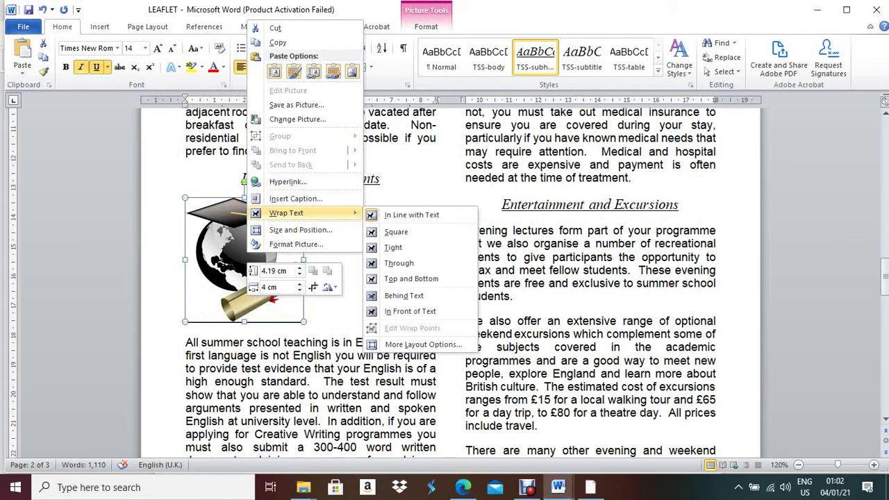
pyautogui.click(393, 248)
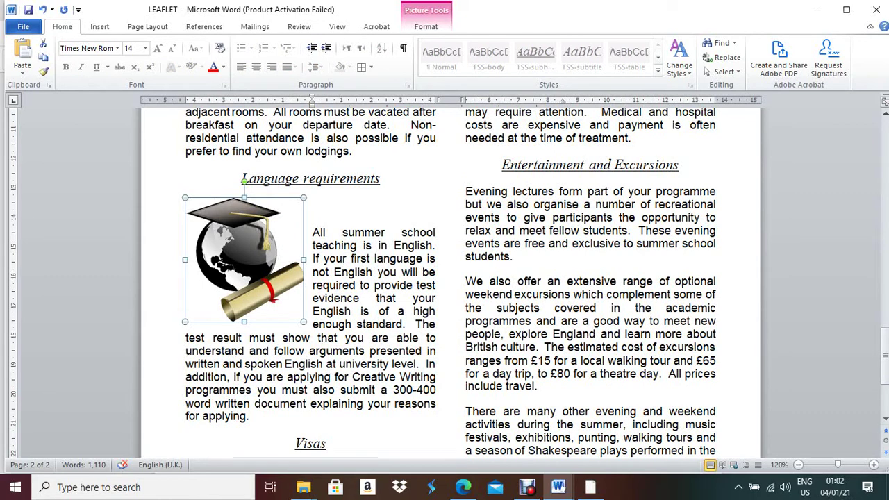
pyautogui.moveTo(244, 260); pyautogui.dragTo(248, 288)
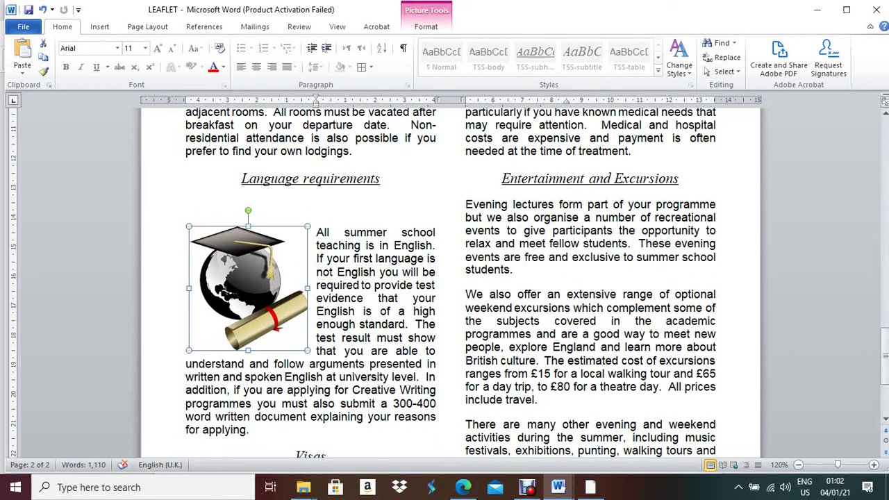
pyautogui.click(188, 206)
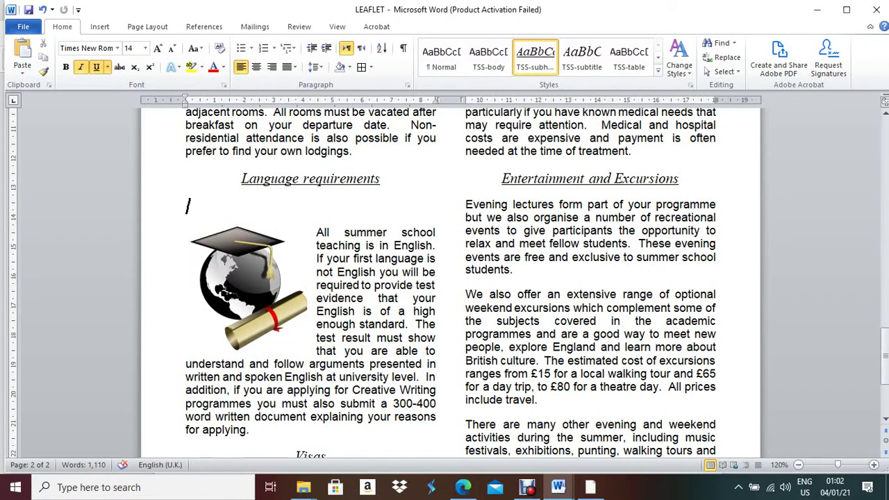
# Delete the empty line above the picture and check the text below it
pyautogui.press('BackSpace')
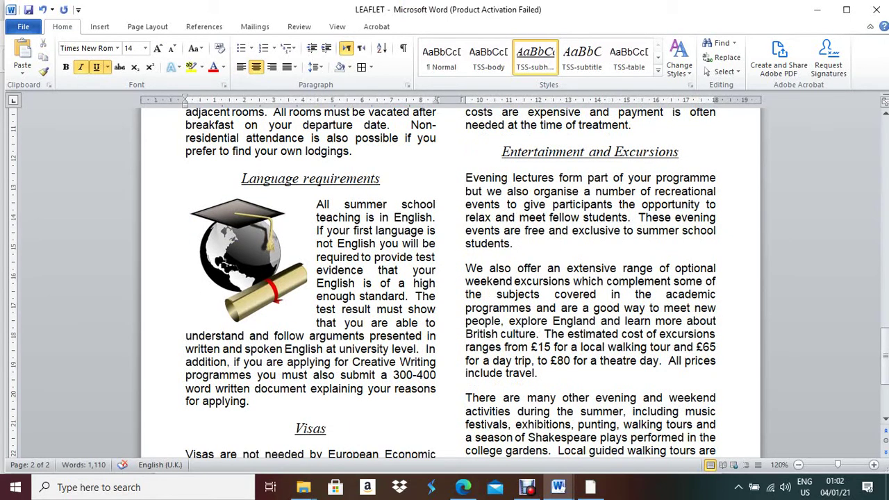
pyautogui.scroll(-4, 450, 278)
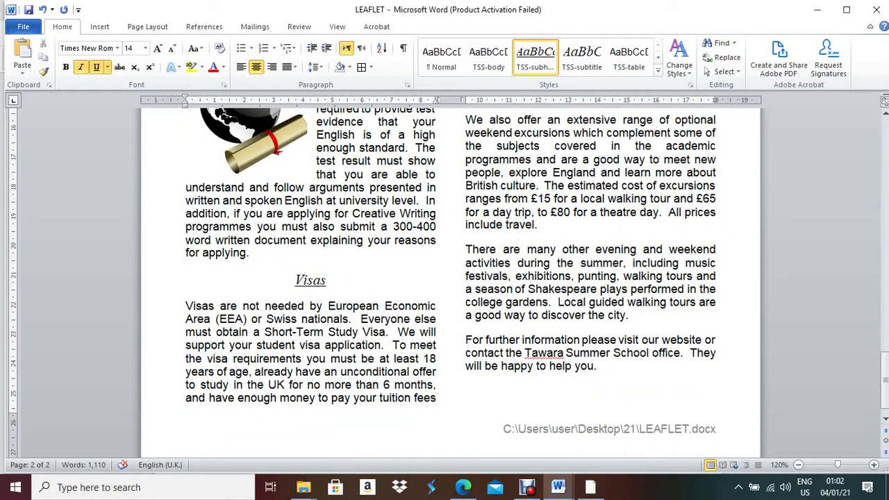
pyautogui.click(341, 226)
pyautogui.click(345, 346)
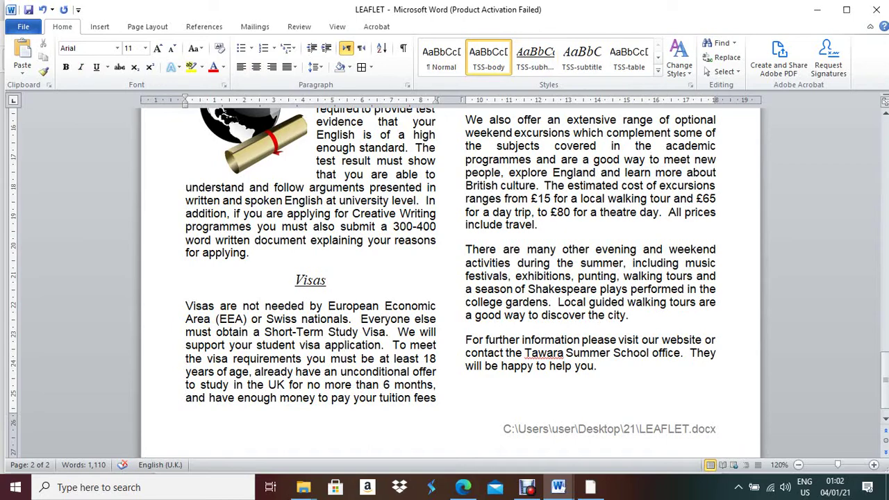
# Reread exam questions 20 and 21 in the PDF, then return to the leaflet's Review tools
pyautogui.hotkey('alt', 'Tab')
pyautogui.scroll(-3, 445, 278)
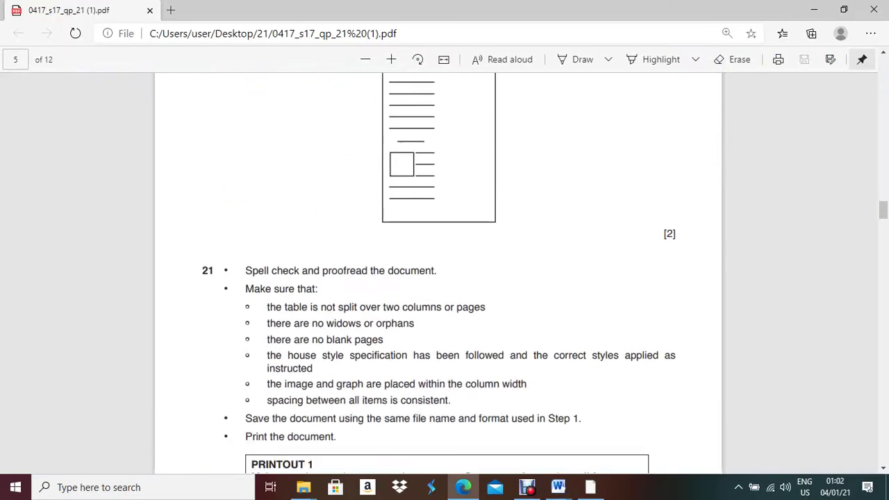
pyautogui.hotkey('alt', 'Tab')
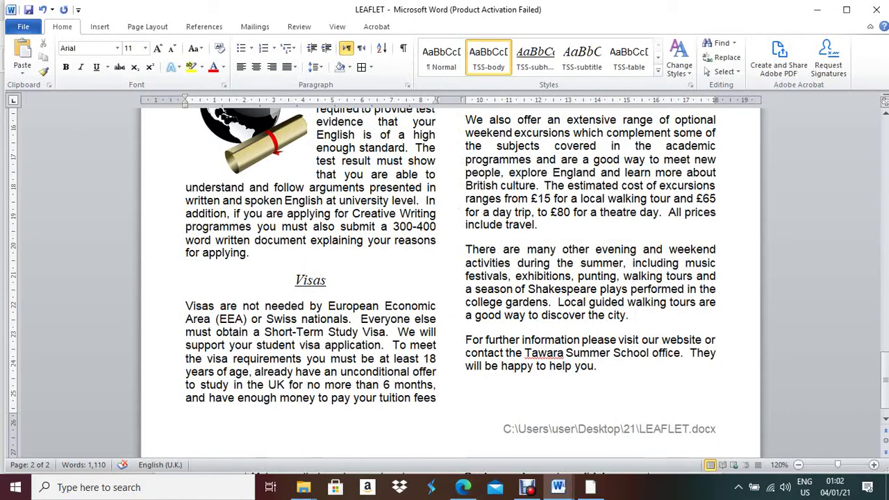
pyautogui.hotkey('alt', 'Tab')
pyautogui.scroll(3, 444, 278)
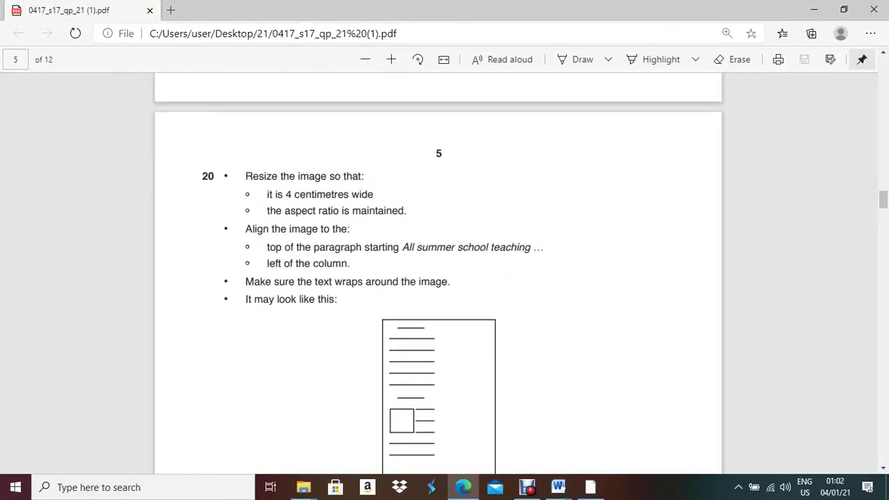
pyautogui.scroll(-3, 445, 278)
pyautogui.hotkey('alt', 'Tab')
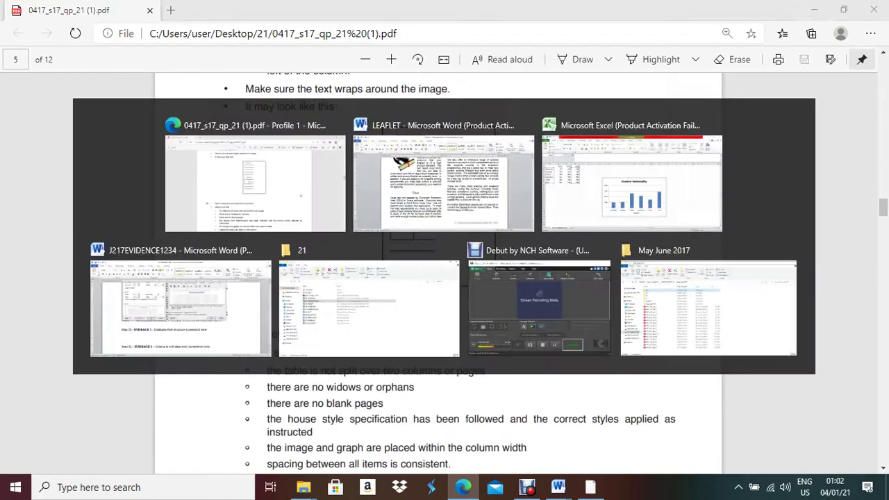
pyautogui.click(298, 27)
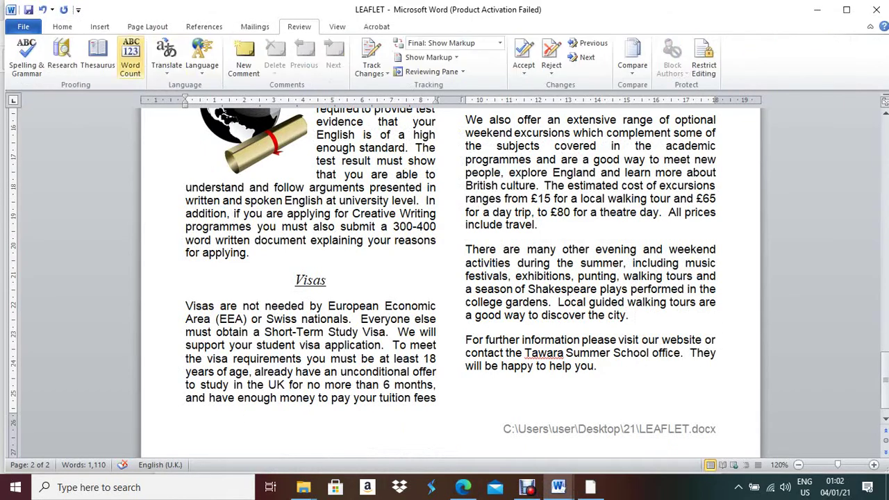
# Run Spelling & Grammar, ignoring all 'Tawara' and skipping the two spacing flags
pyautogui.click(26, 59)
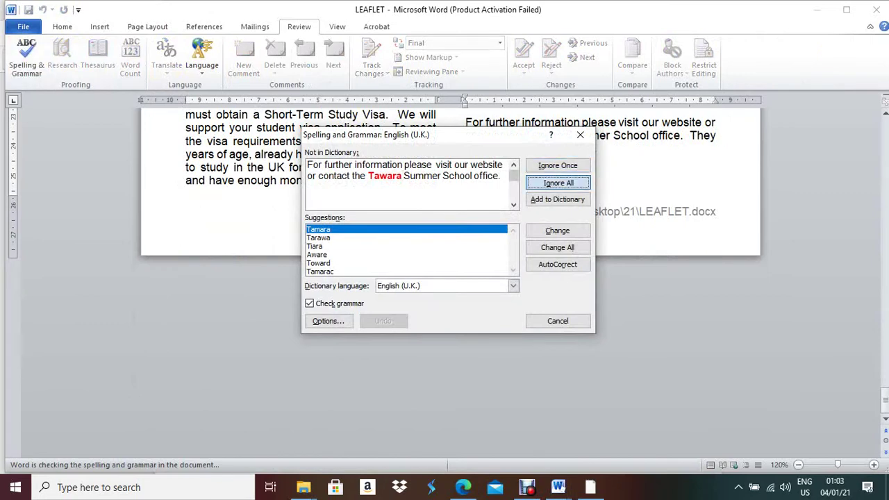
pyautogui.click(558, 183)
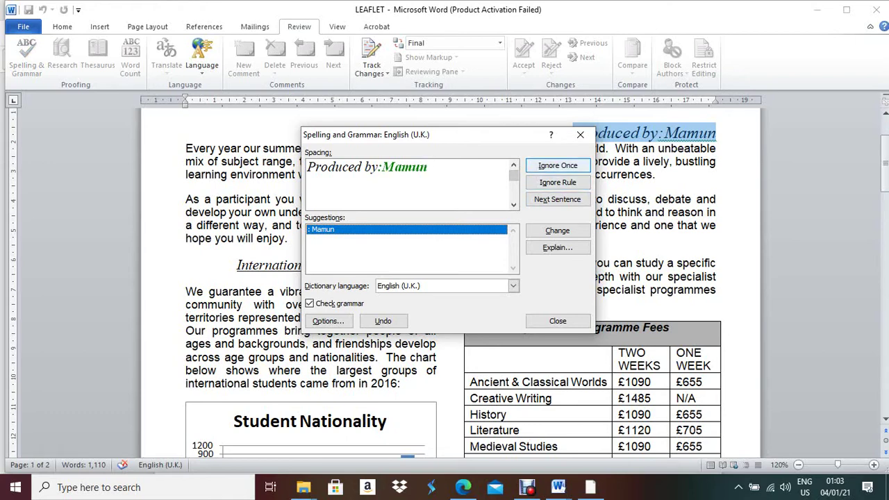
pyautogui.click(557, 182)
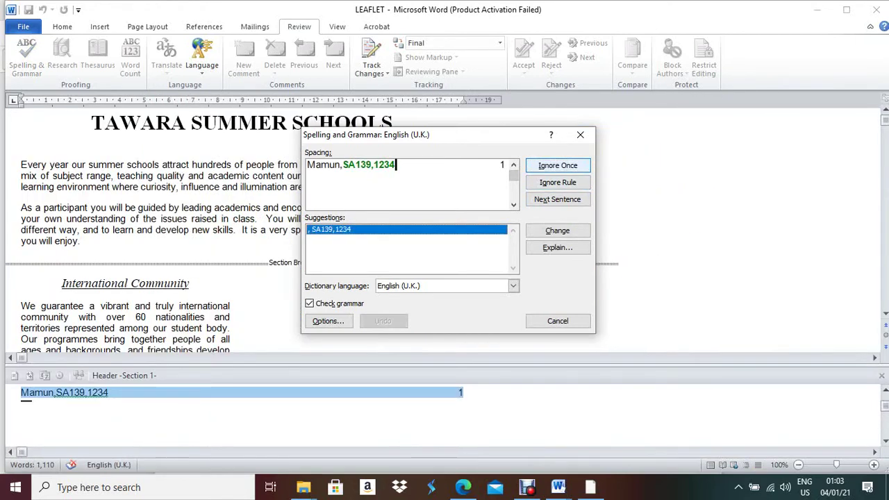
pyautogui.click(558, 166)
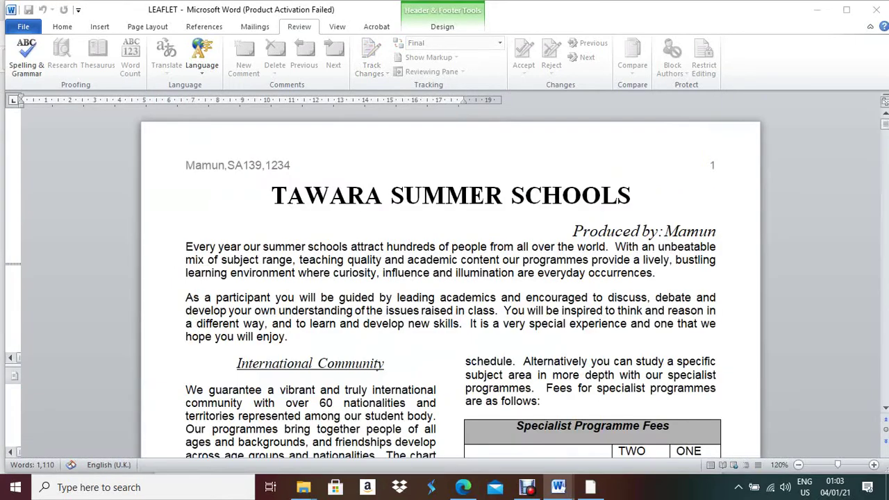
pyautogui.click(420, 276)
pyautogui.scroll(-4, 450, 278)
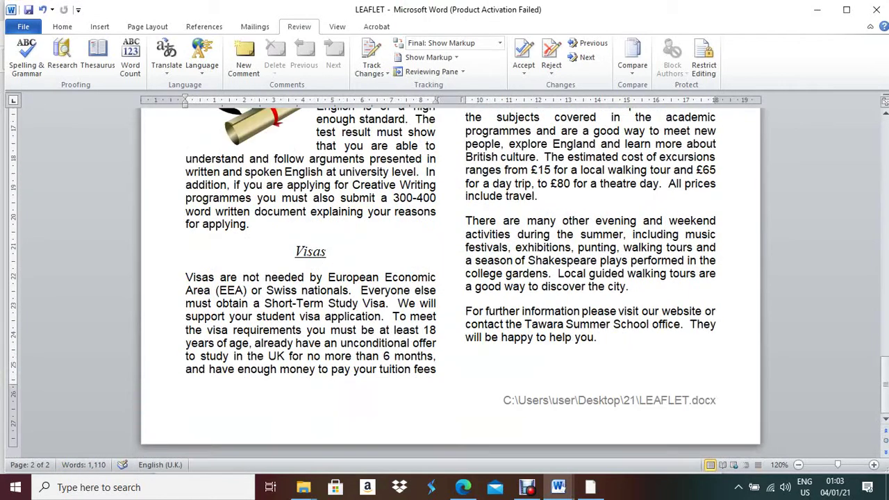
# Compare both leaflet pages against the exam paper's checklist, scrolling through the layout
pyautogui.hotkey('alt', 'Tab')
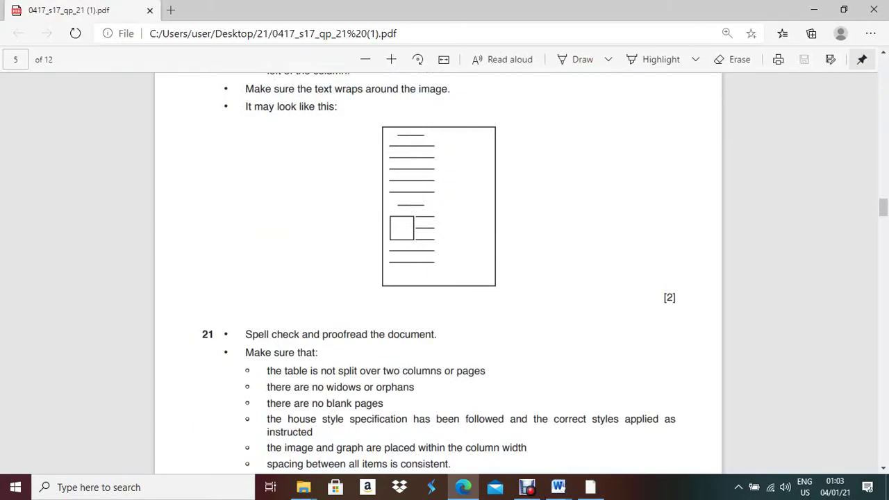
pyautogui.scroll(-3, 438, 271)
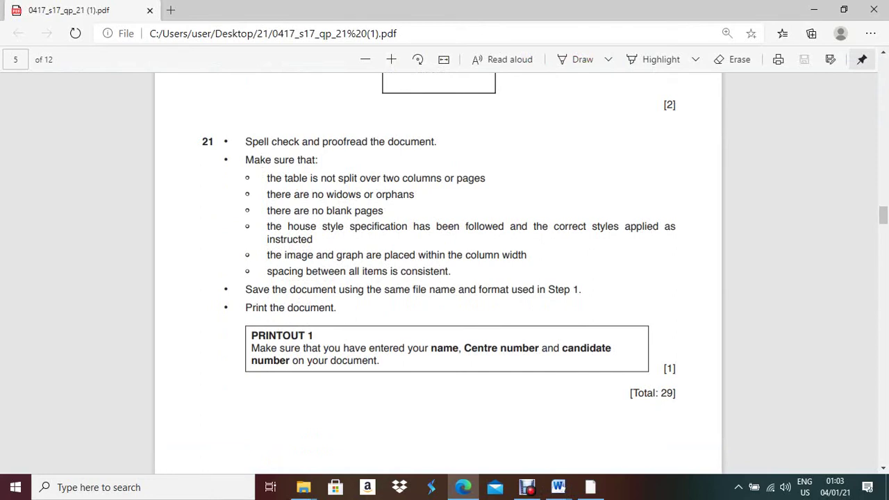
pyautogui.click(559, 487)
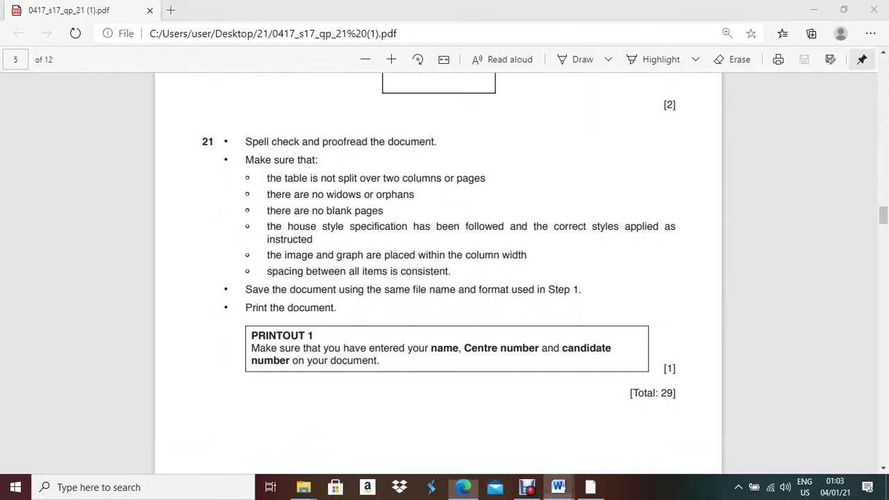
pyautogui.click(627, 428)
pyautogui.scroll(15, 452, 278)
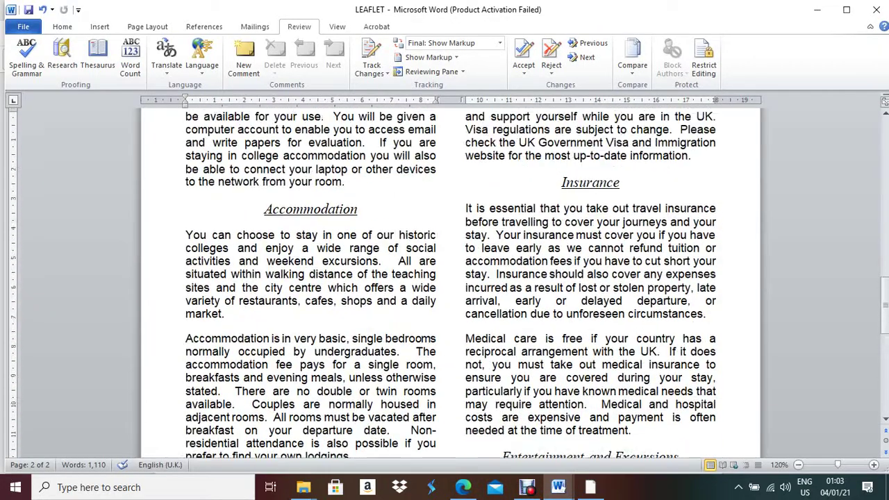
pyautogui.scroll(9, 510, 148)
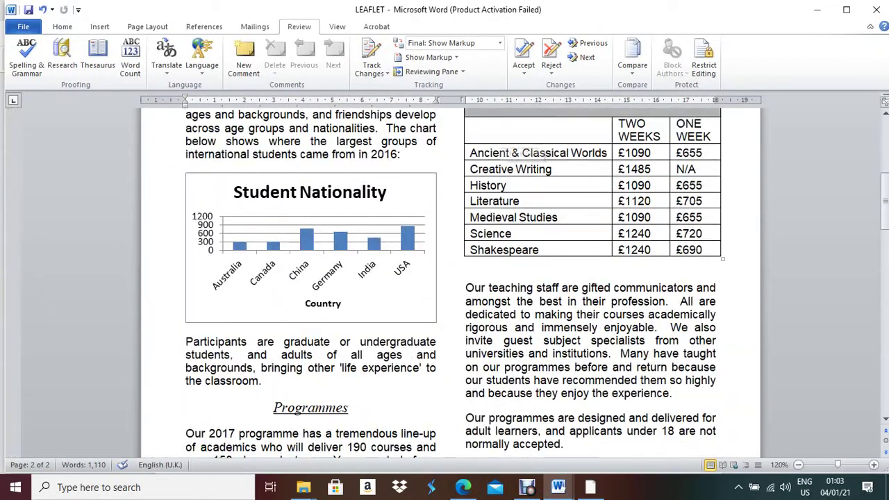
pyautogui.hotkey('alt', 'Tab')
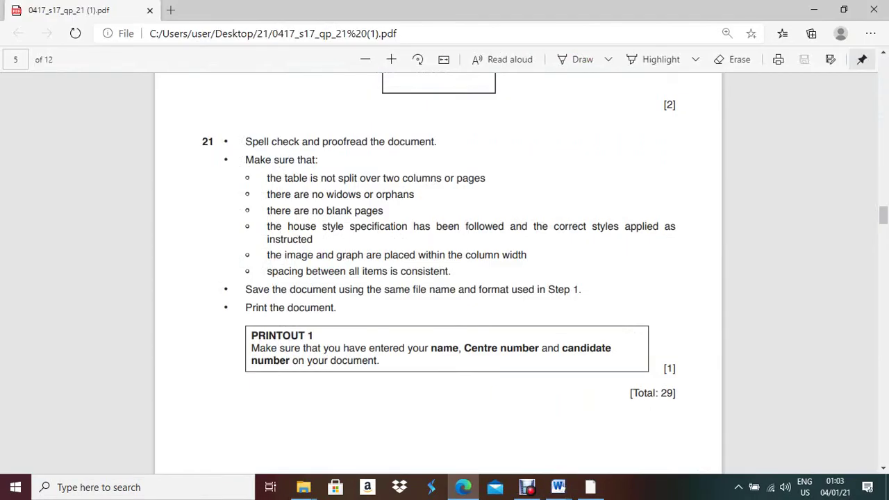
pyautogui.hotkey('alt', 'Tab')
pyautogui.scroll(-10, 525, 321)
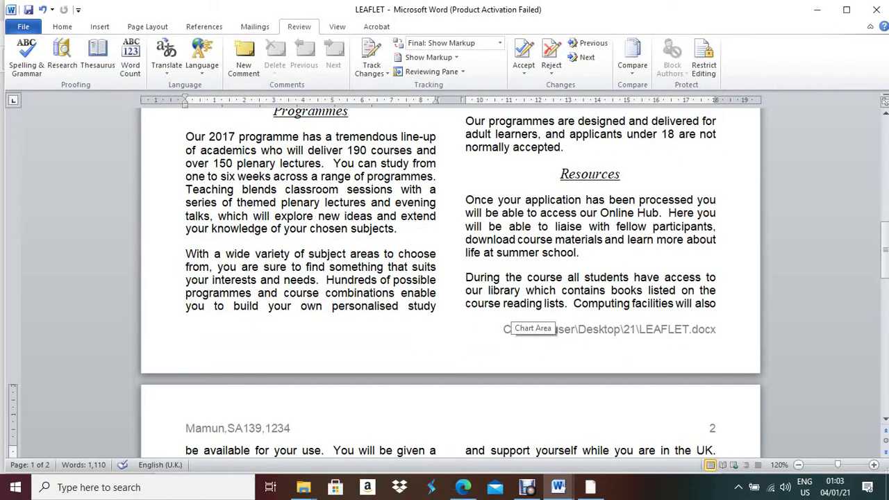
pyautogui.scroll(-4, 525, 319)
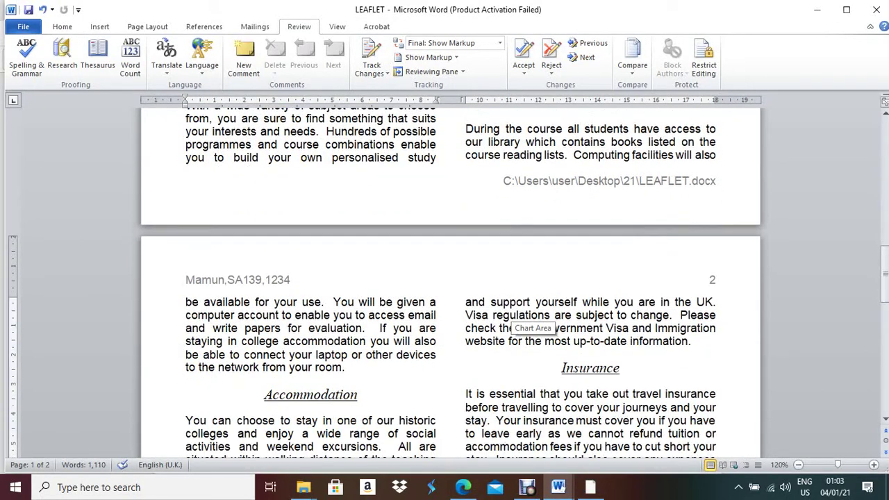
pyautogui.scroll(5, 525, 320)
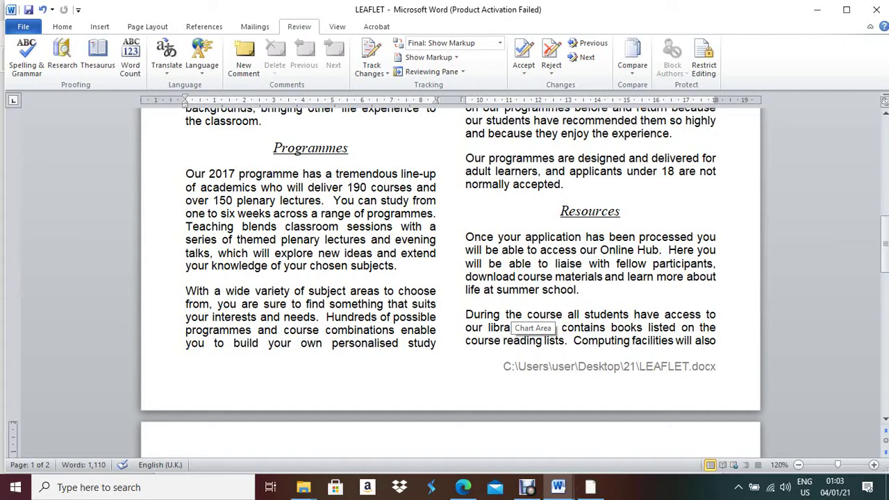
pyautogui.scroll(-15, 528, 319)
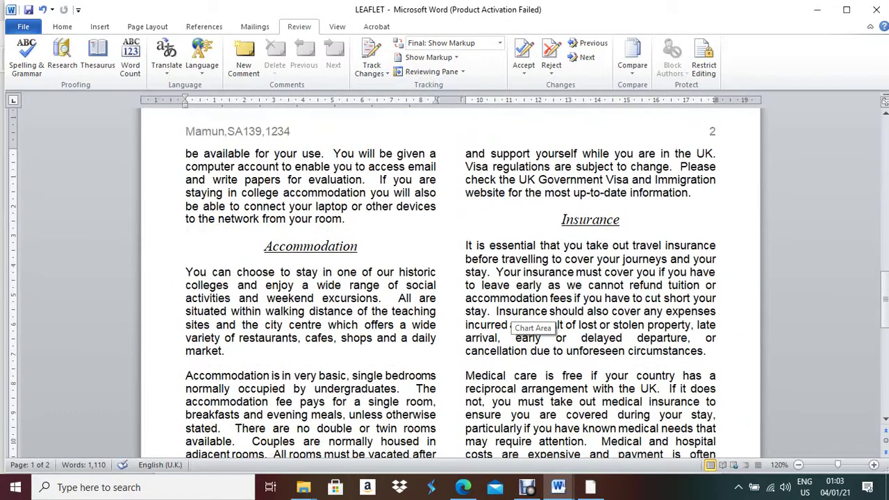
pyautogui.scroll(-5, 528, 320)
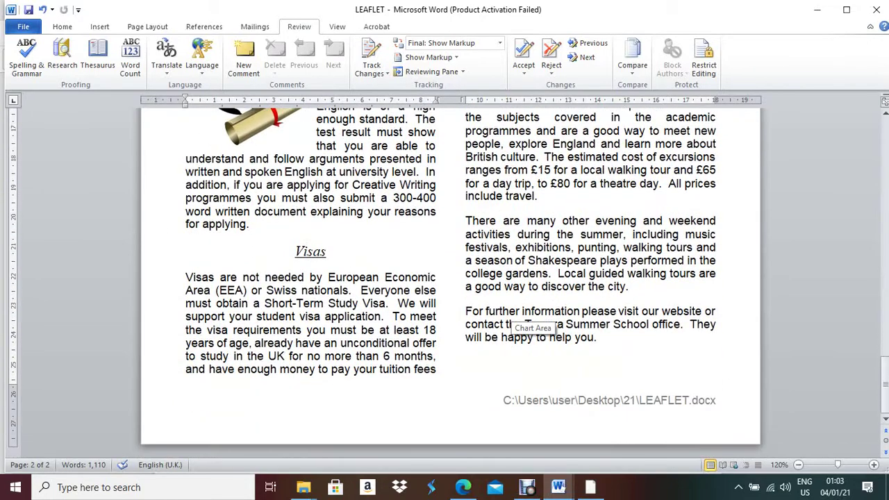
pyautogui.scroll(4, 528, 320)
# Recheck question 21 against the leaflet, then bring the Debut screen recorder forward
pyautogui.hotkey('alt', 'Tab')
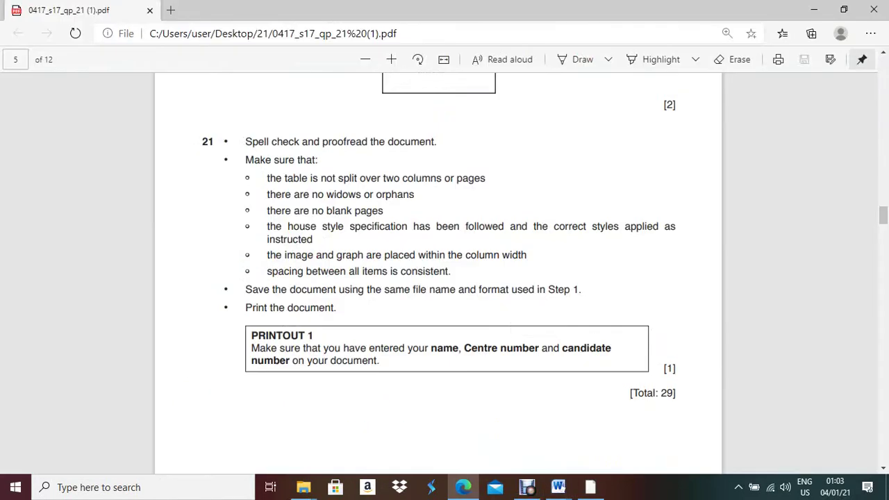
pyautogui.hotkey('alt', 'Tab')
pyautogui.scroll(-5, 517, 307)
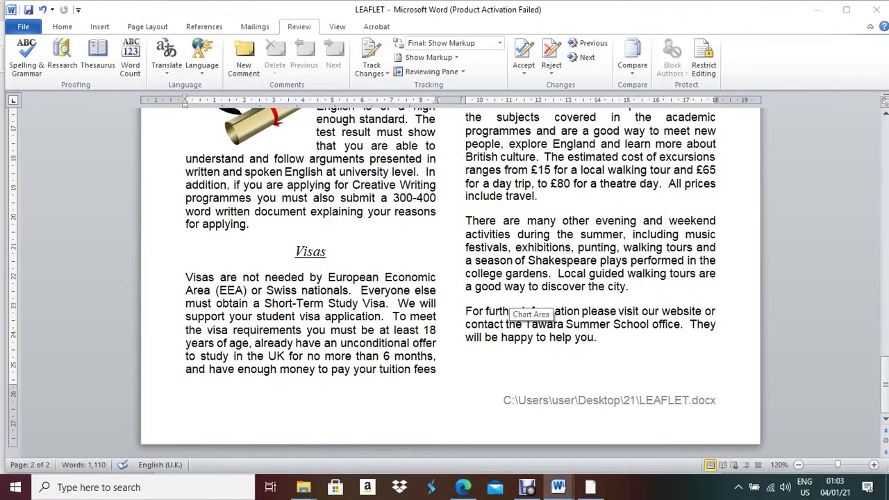
pyautogui.hotkey('alt', 'Tab')
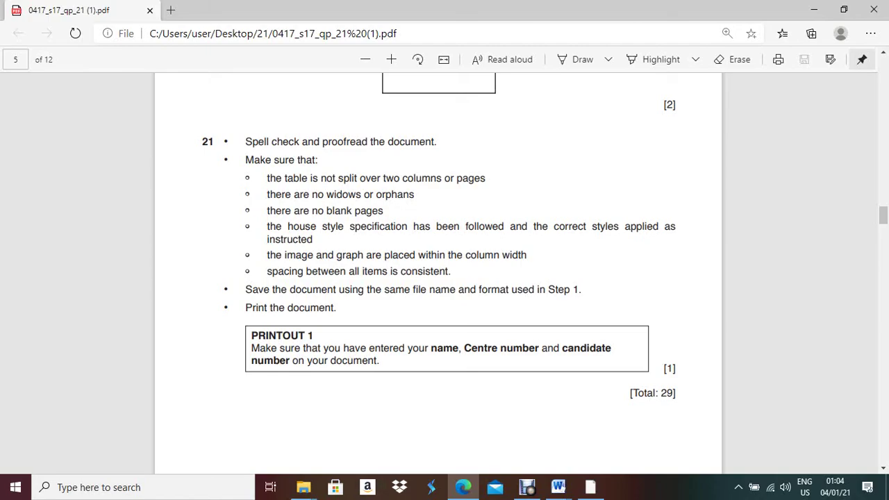
pyautogui.hotkey('alt', 'Tab')
pyautogui.scroll(-10, 440, 342)
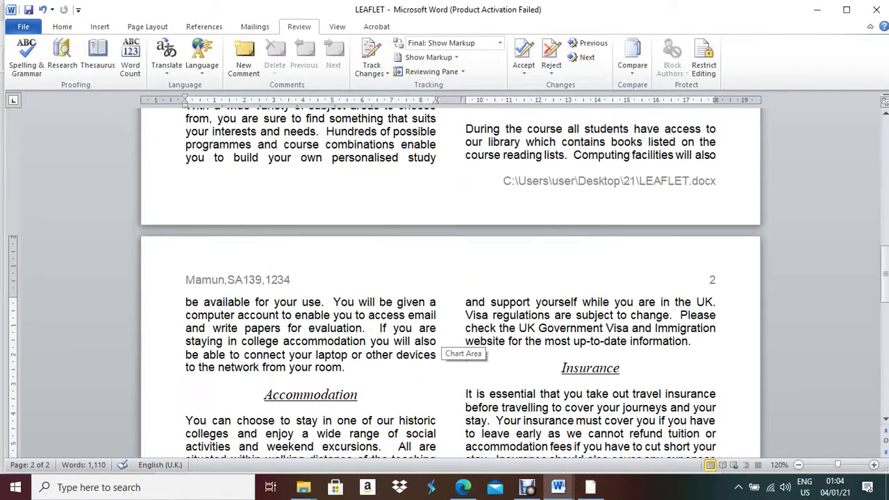
pyautogui.scroll(10, 440, 342)
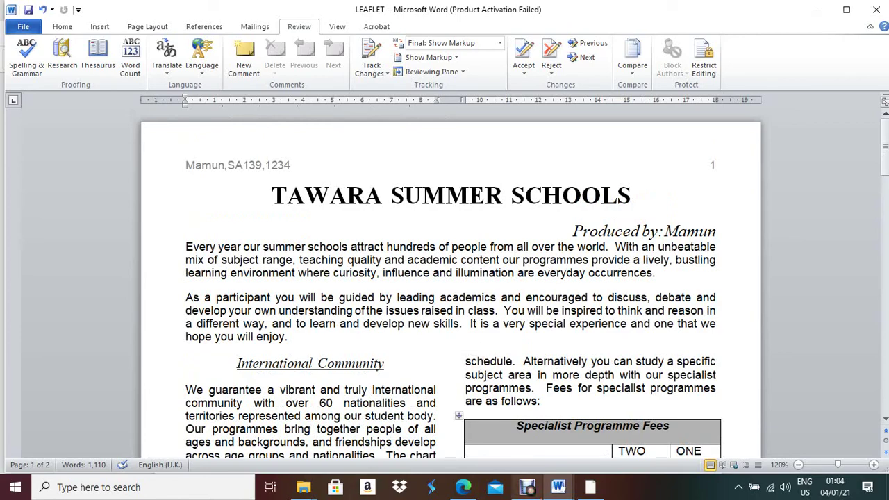
pyautogui.moveTo(528, 487)
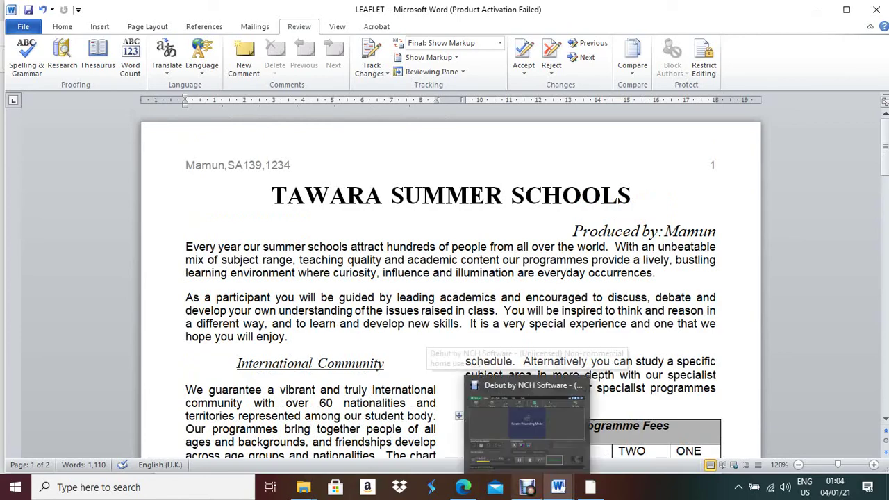
pyautogui.click(527, 423)
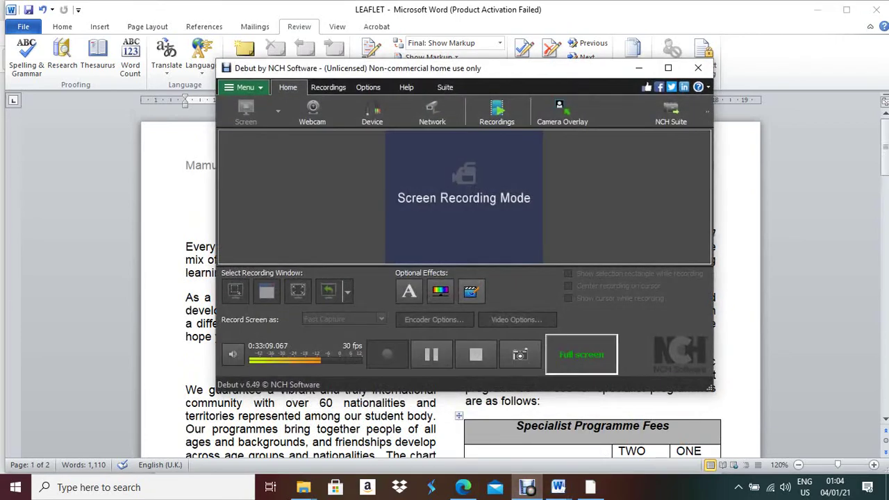